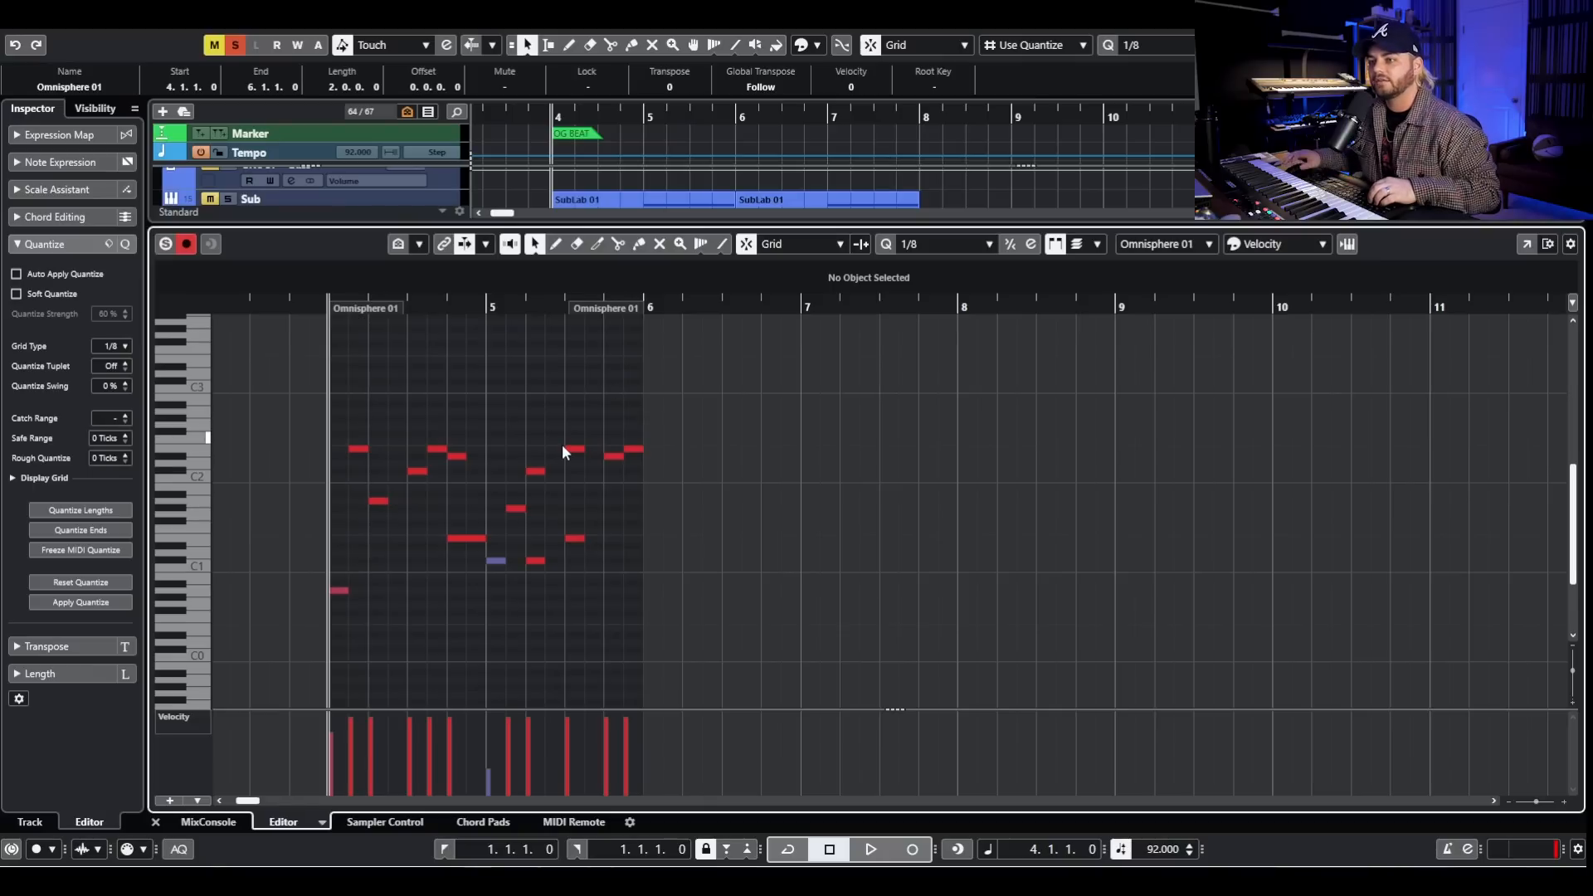
# - Play back the opened Omnisphere 01 lead clip from bar 4, stop playback and close the clip editor
pyautogui.press('space')
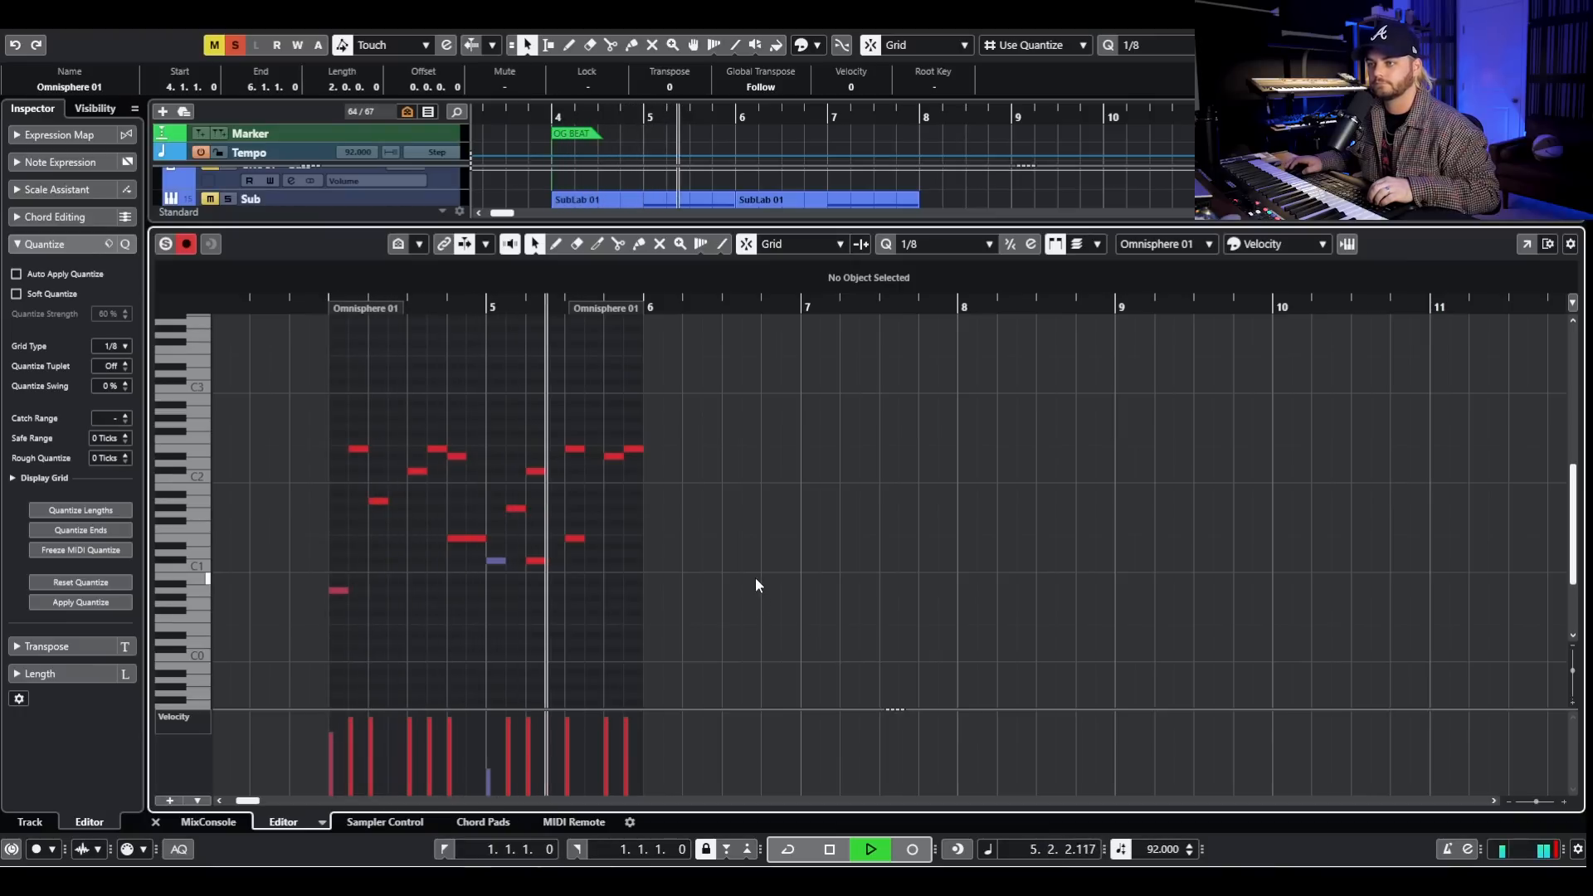
pyautogui.press('space')
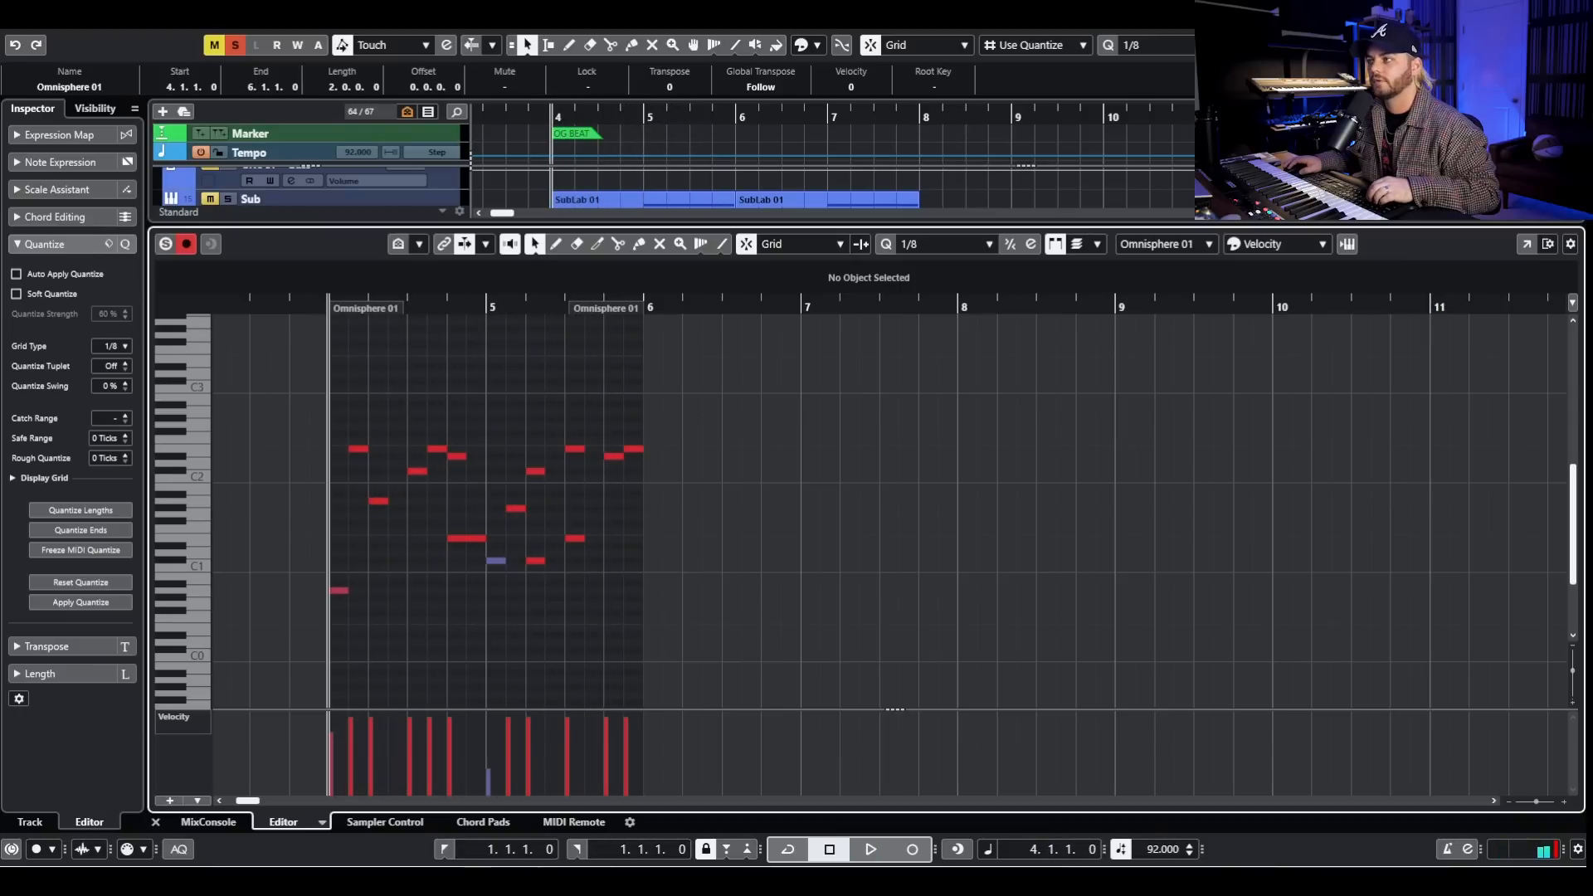
pyautogui.press('Return')
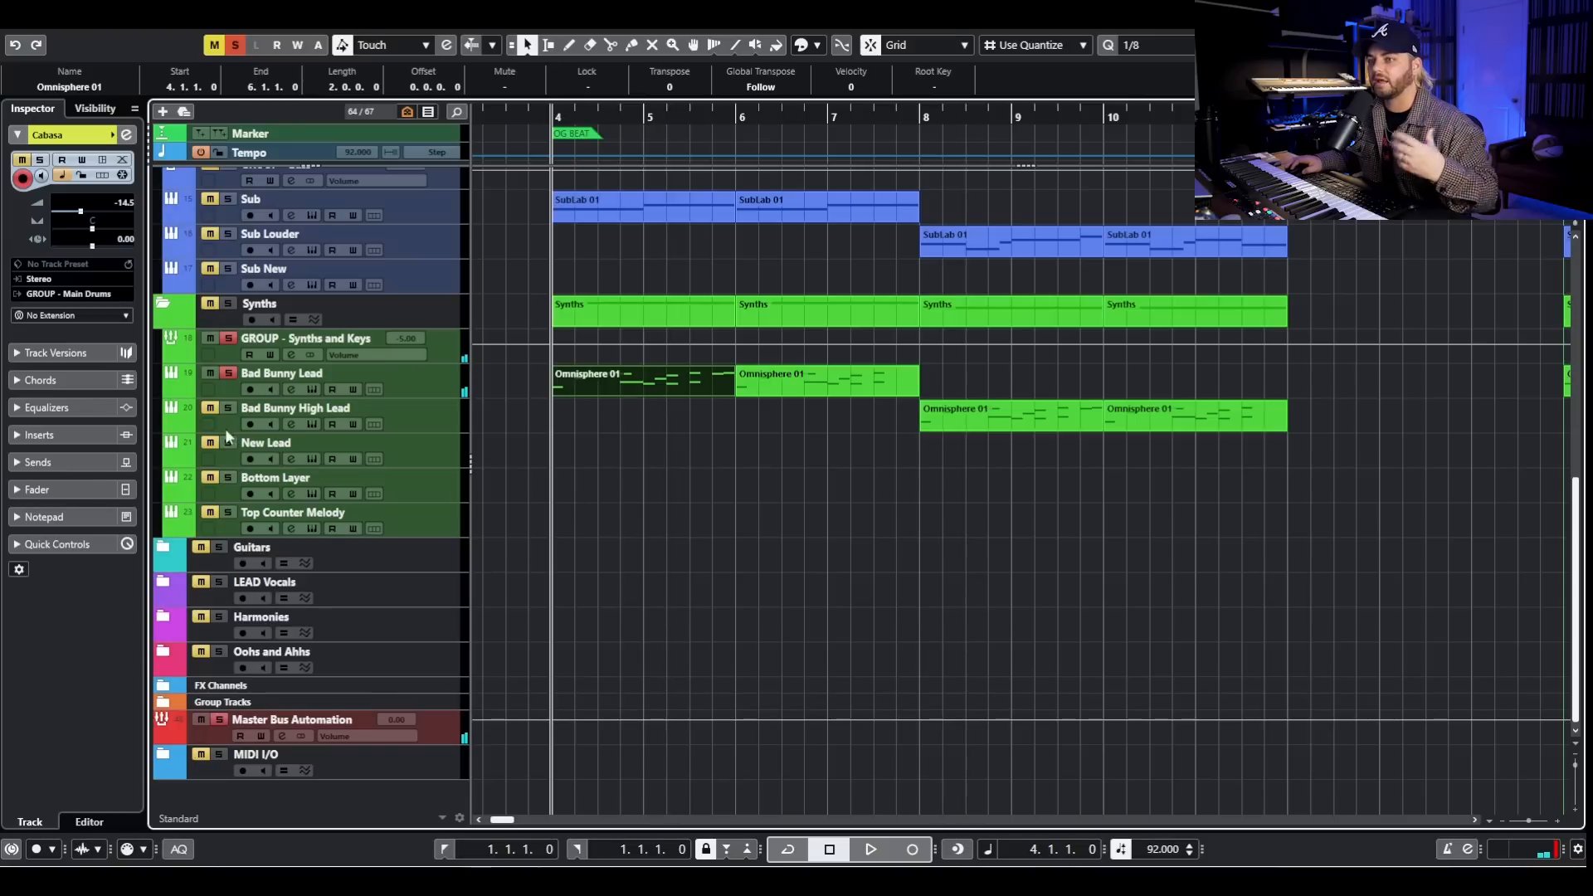
# - Unsolo Bad Bunny Lead, listen to the Sub track soloed from bar 4, and clear all solos
pyautogui.click(228, 373)
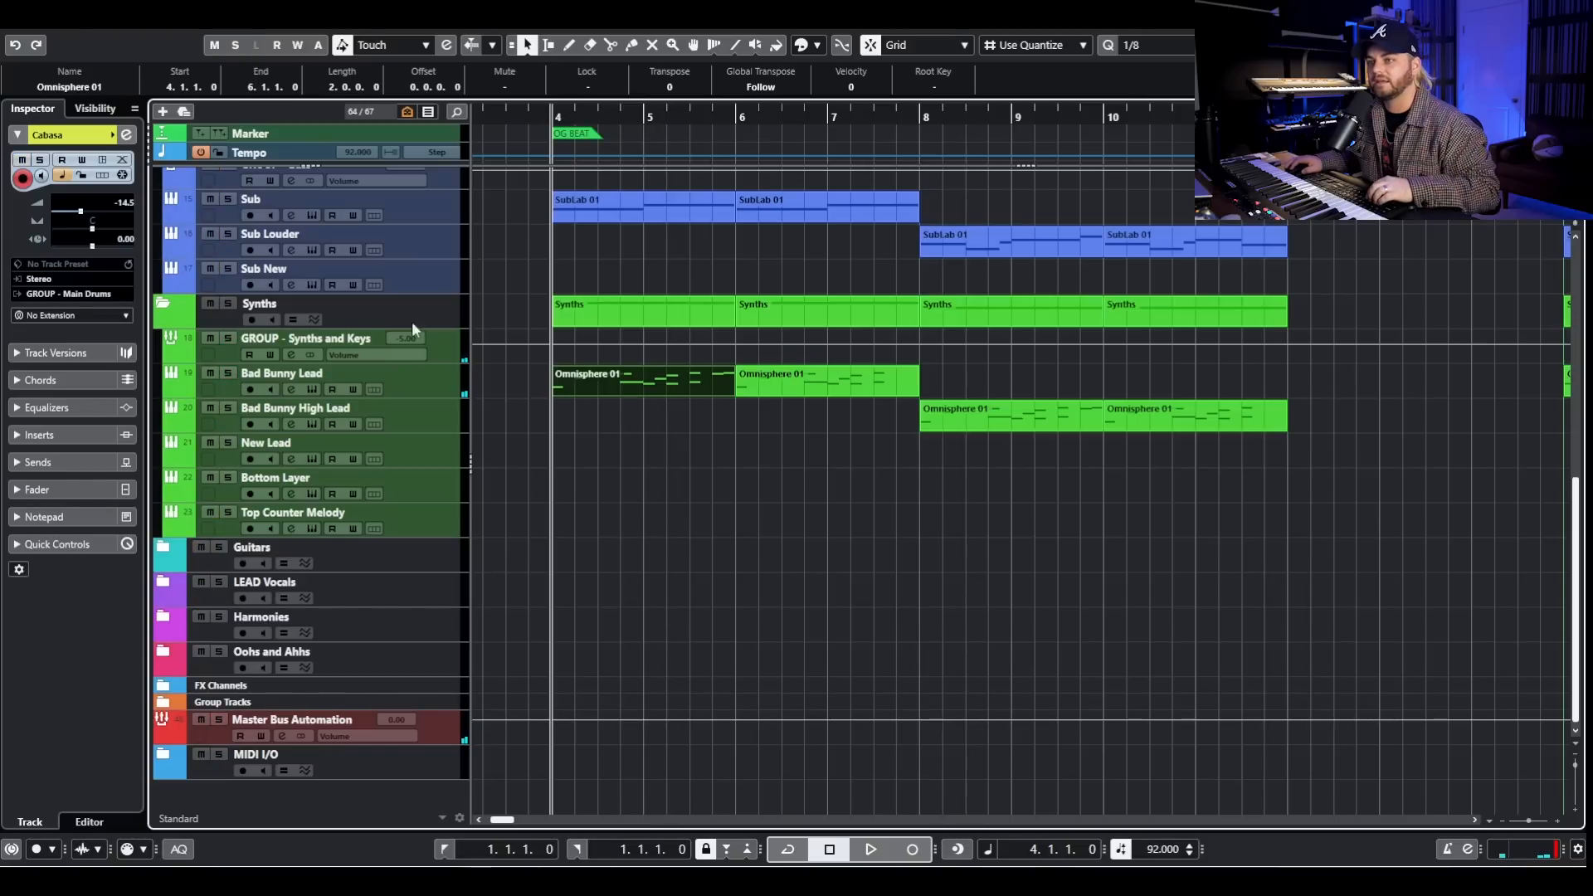
pyautogui.click(228, 198)
pyautogui.press('space')
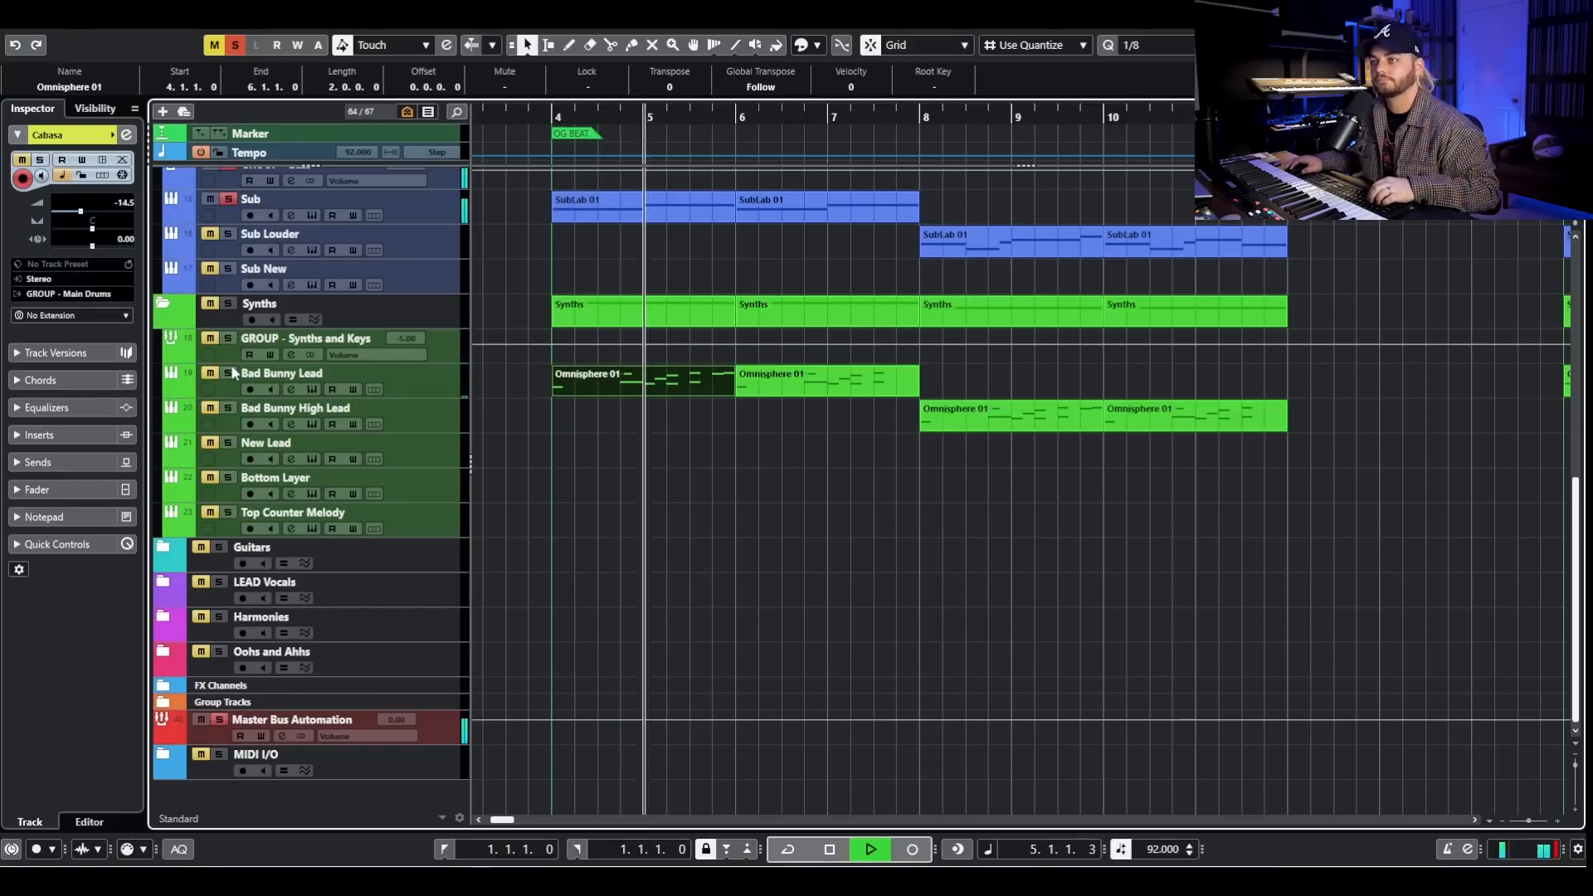
pyautogui.keyDown('ctrl'); pyautogui.scroll(-2, 778, 439); pyautogui.keyUp('ctrl')
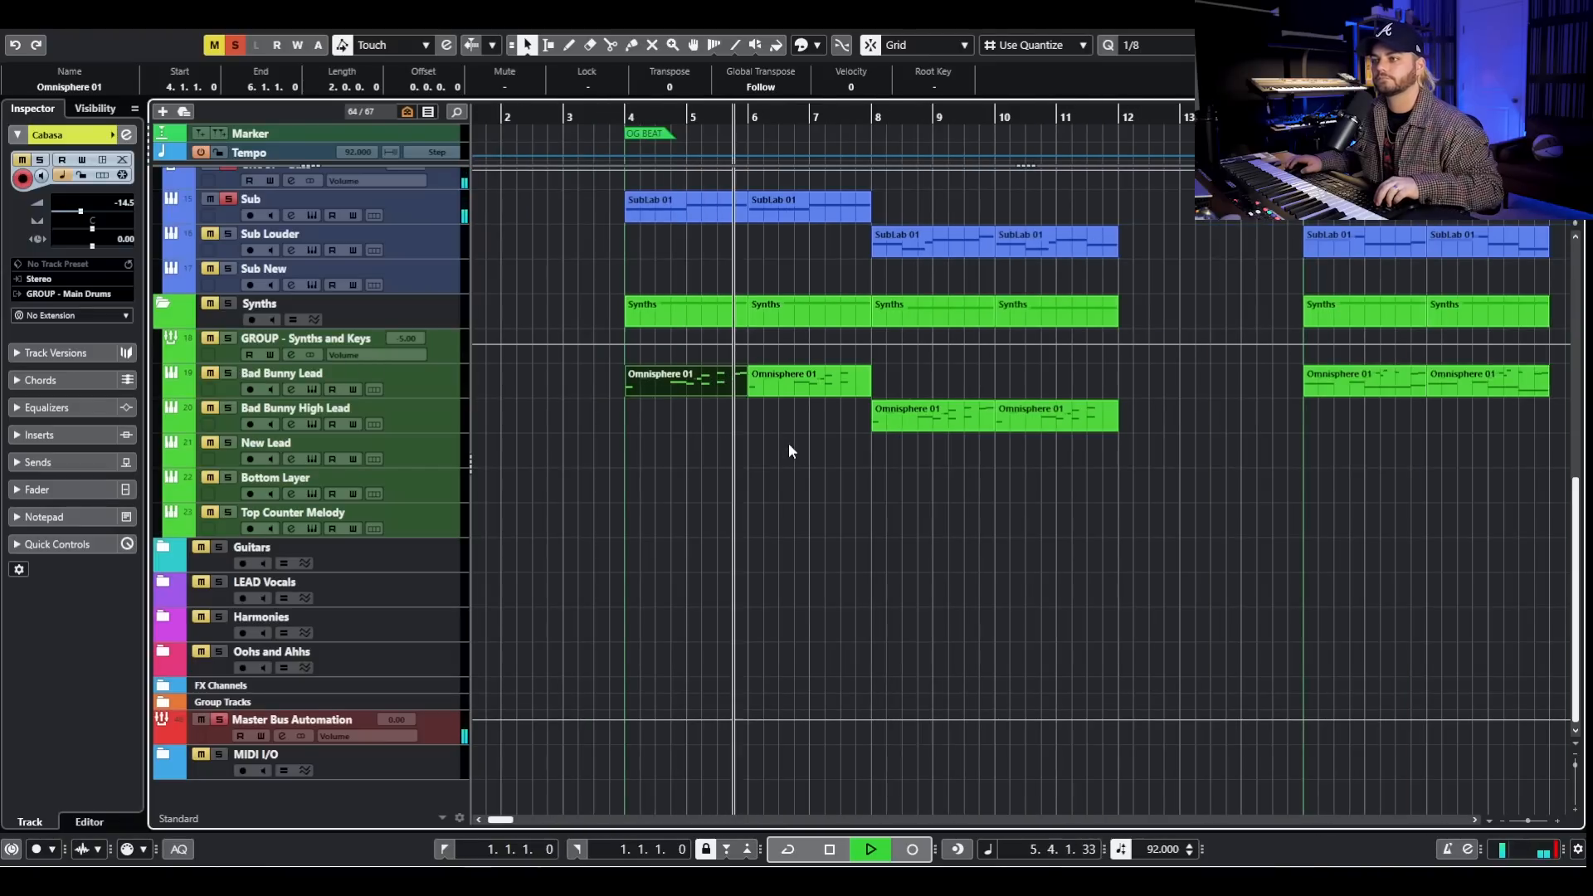
pyautogui.press('space')
pyautogui.click(234, 46)
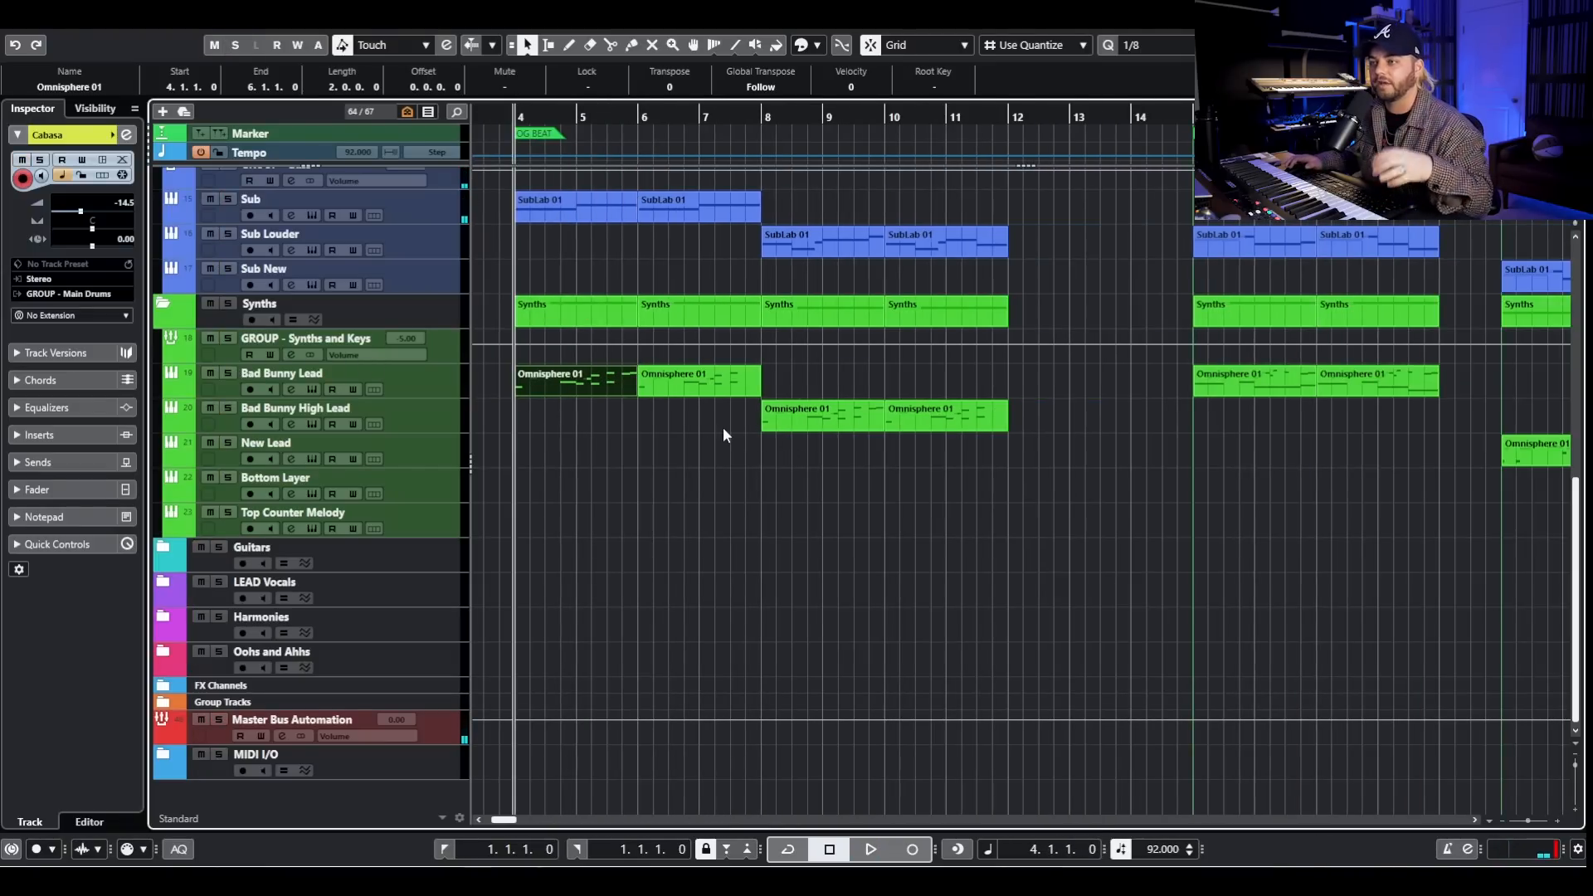
# - Play the full arrangement from just before bar 8 while reviewing the drum, bass and synth tracks
pyautogui.scroll(6, 723, 426)
pyautogui.click(751, 121)
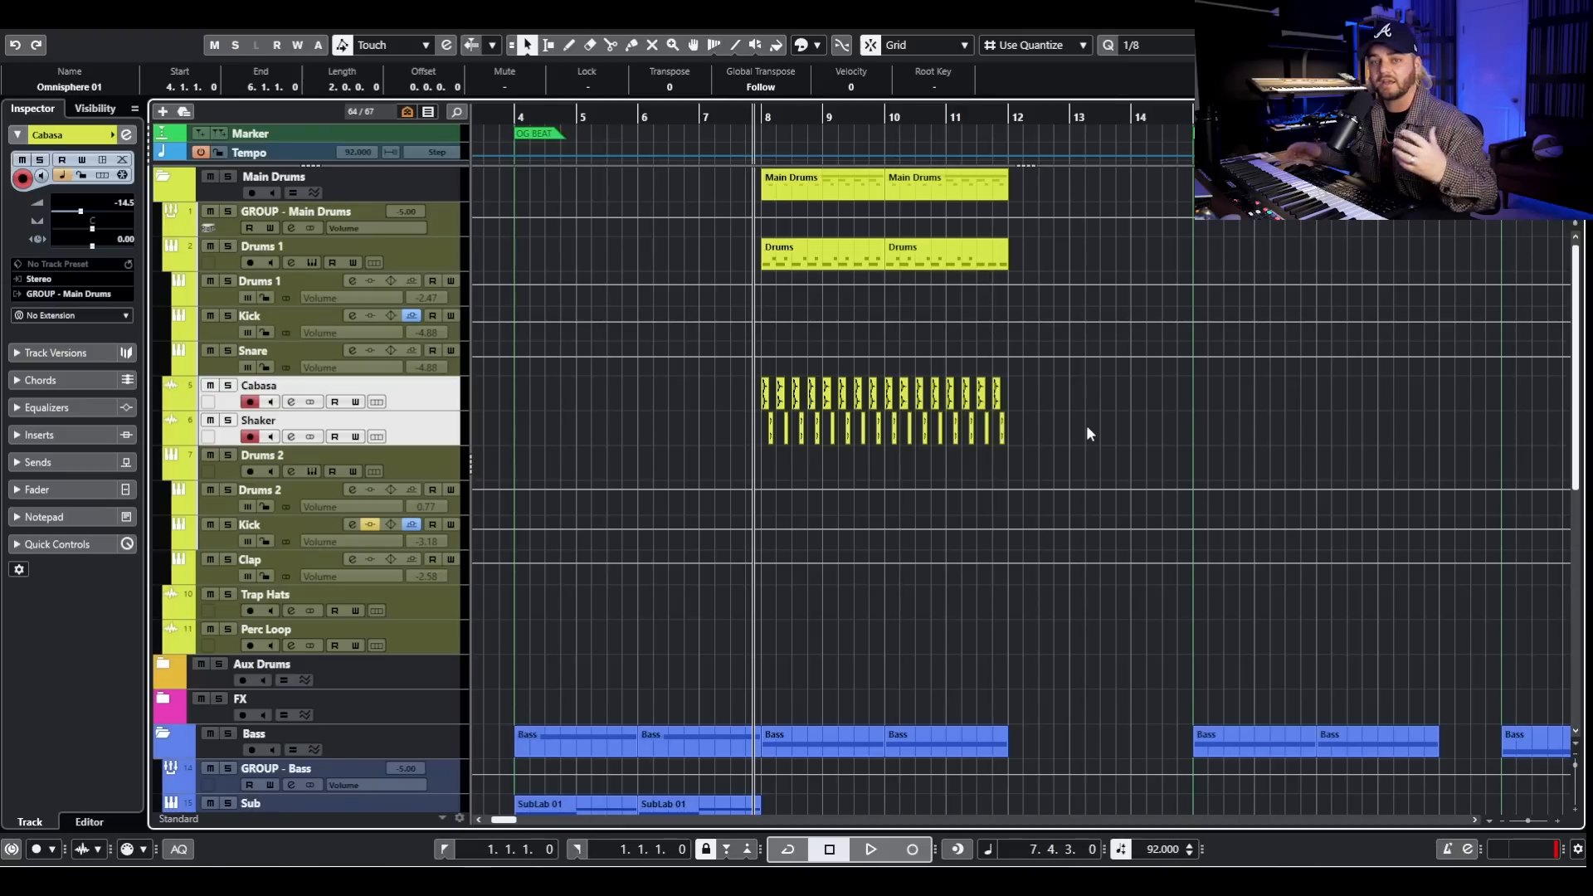
pyautogui.press('space')
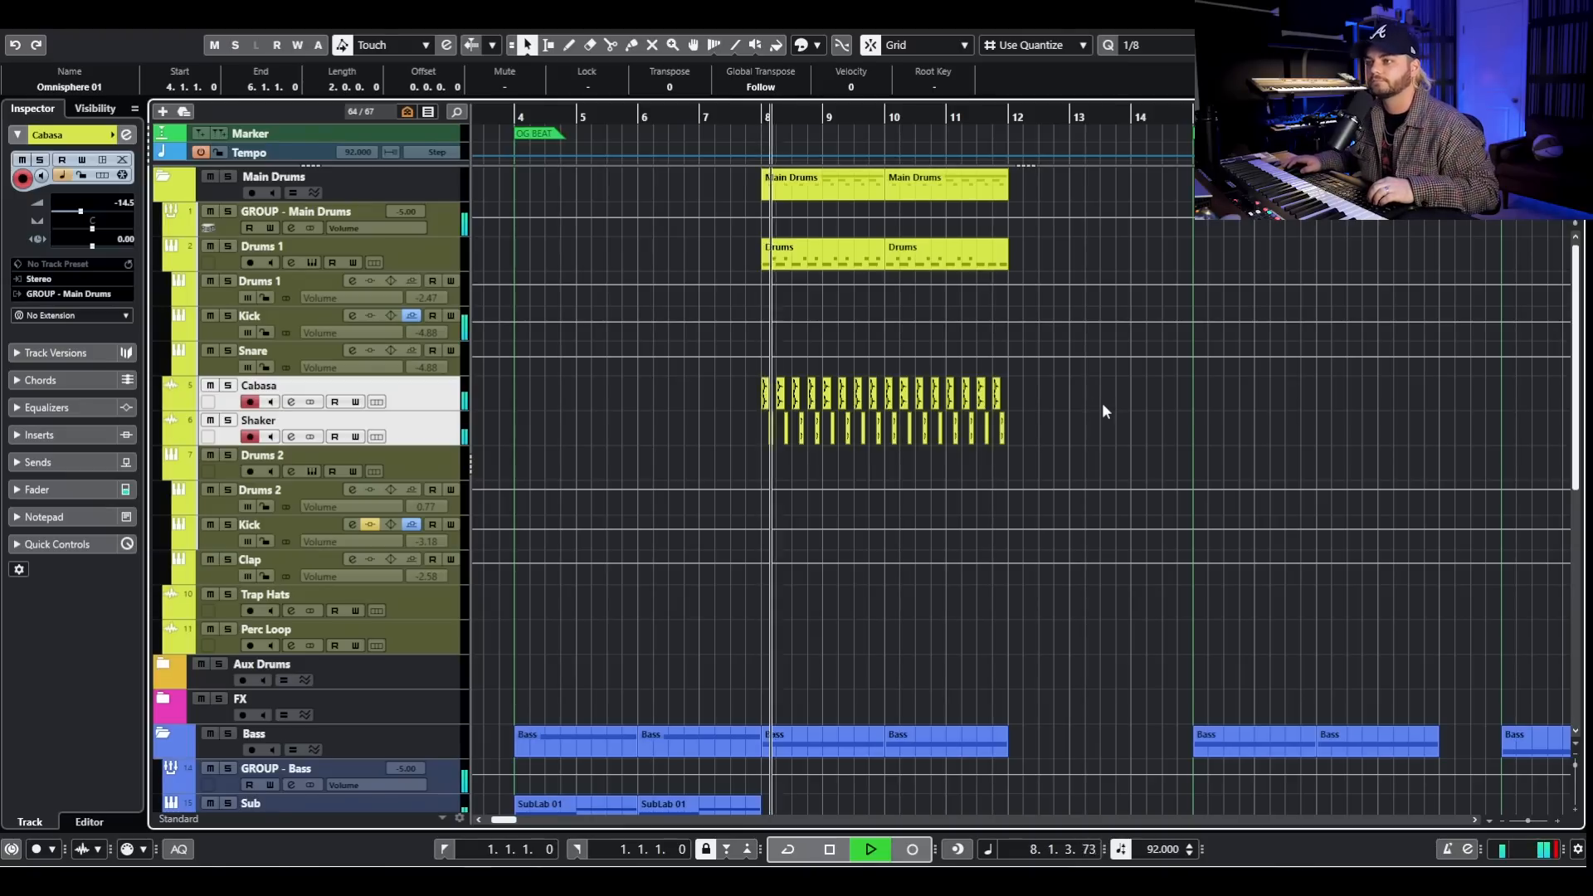
pyautogui.scroll(-3, 1095, 419)
pyautogui.scroll(-3, 1108, 441)
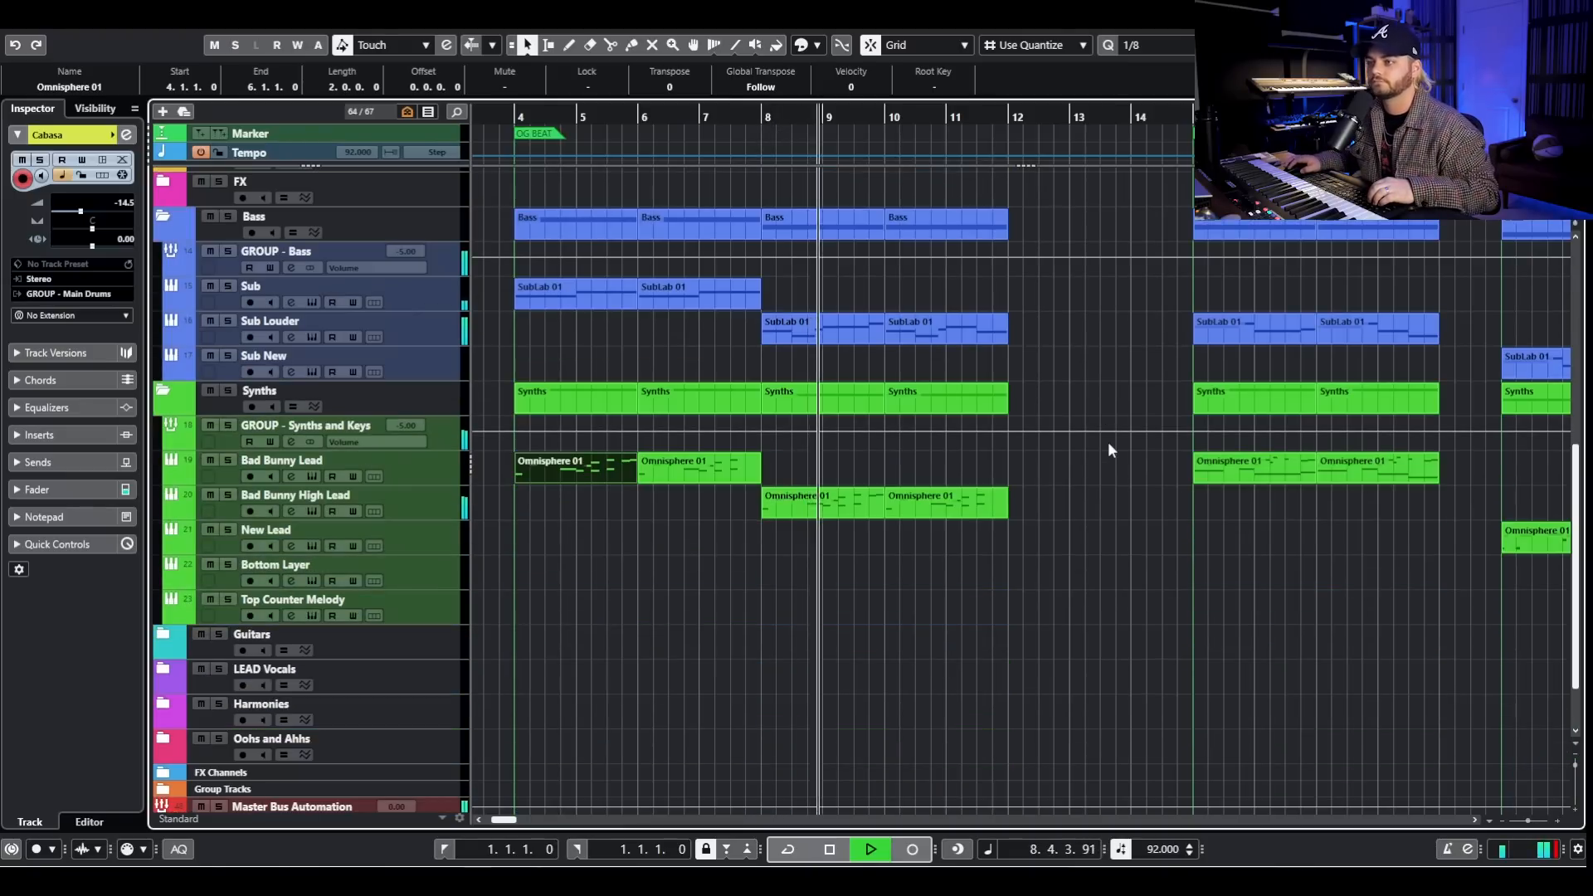
pyautogui.scroll(6, 1108, 437)
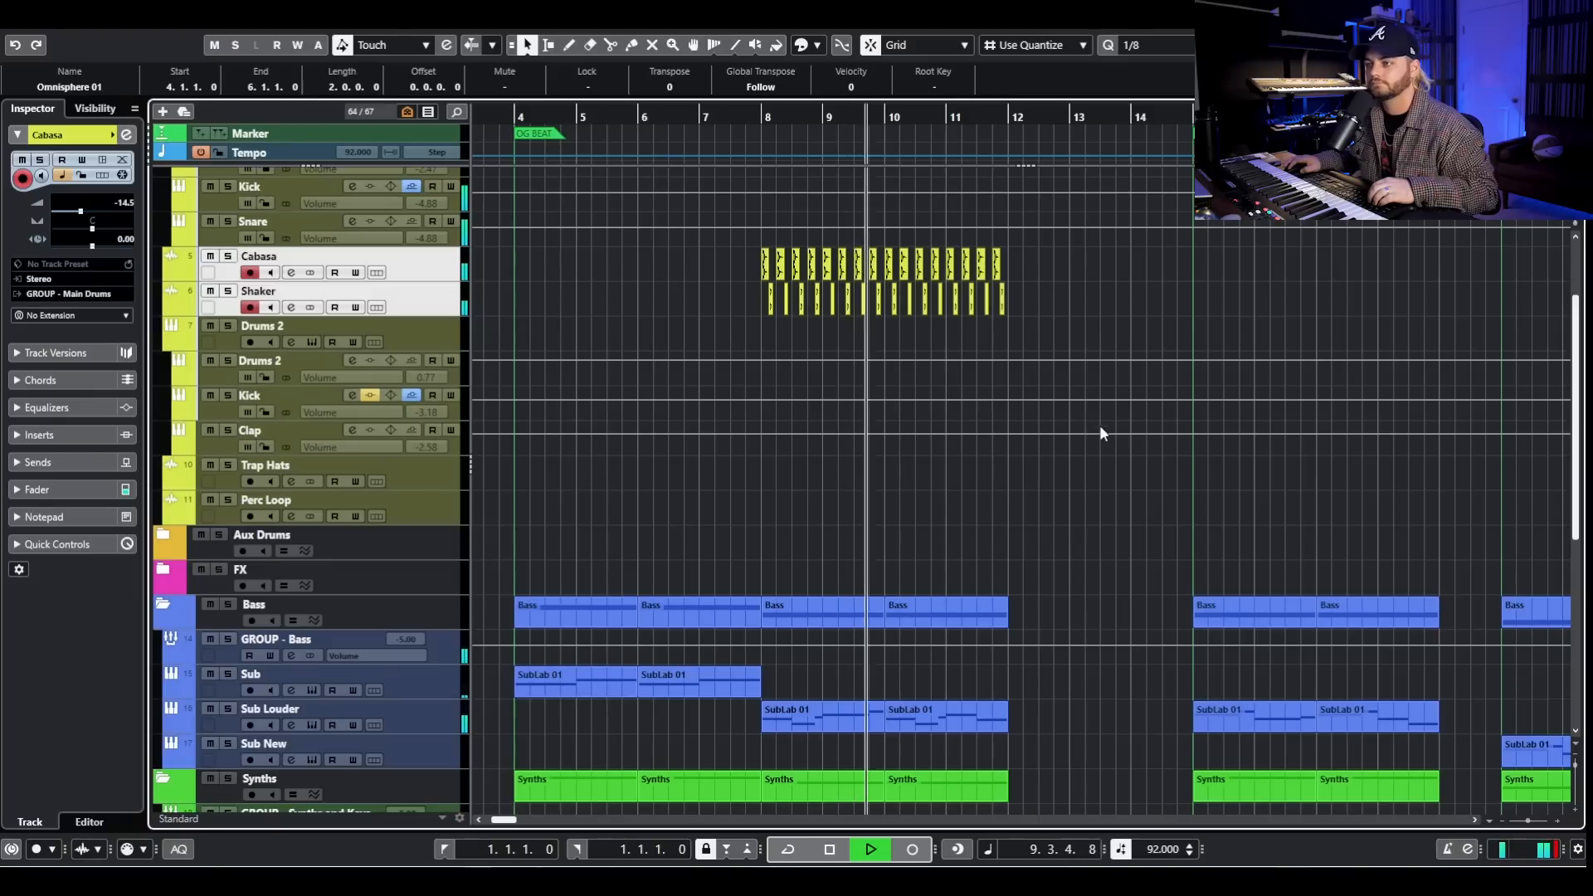
pyautogui.press('space')
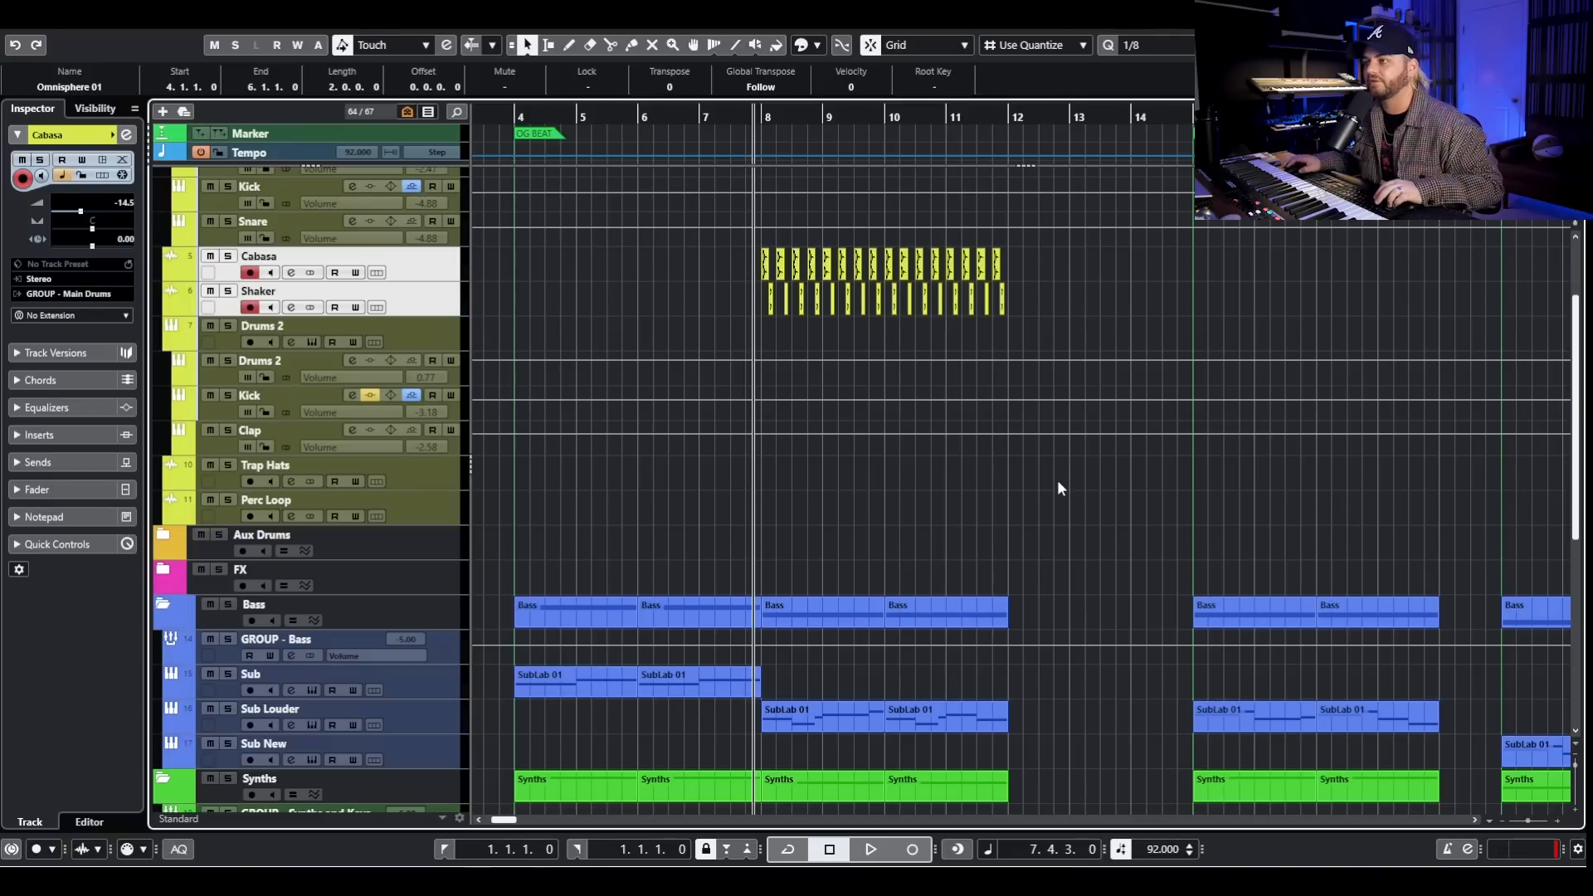
# - Solo Bad Bunny Lead with the playhead at bar 15 and open its Omnisphere 01 clip there for note editing
pyautogui.hscroll(3, 1057, 481)
pyautogui.scroll(-2, 1000, 471)
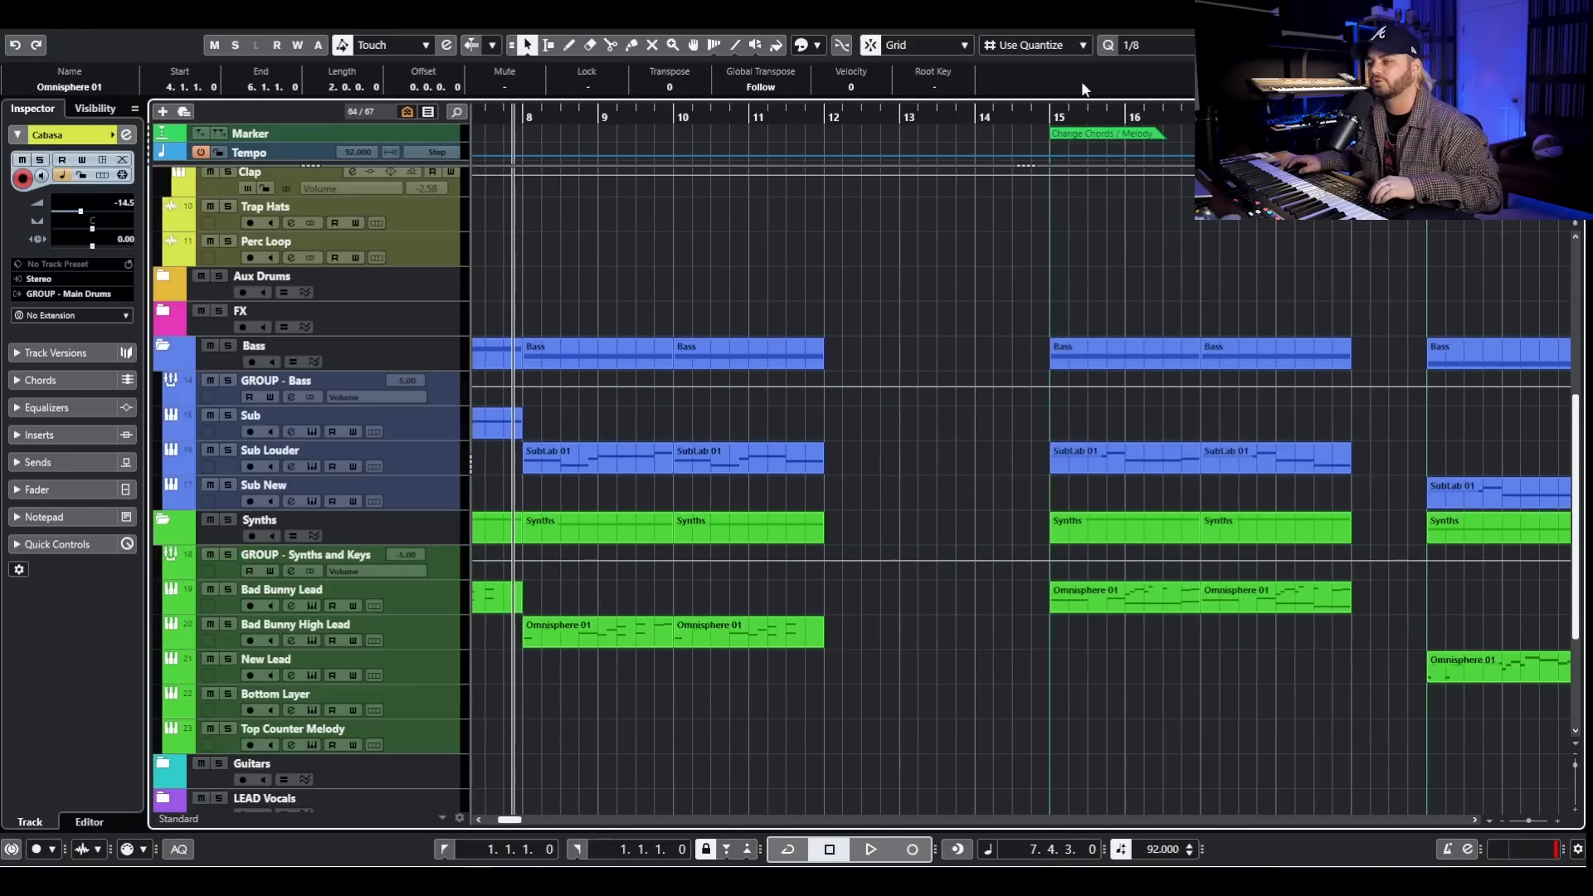
pyautogui.click(1047, 117)
pyautogui.click(226, 590)
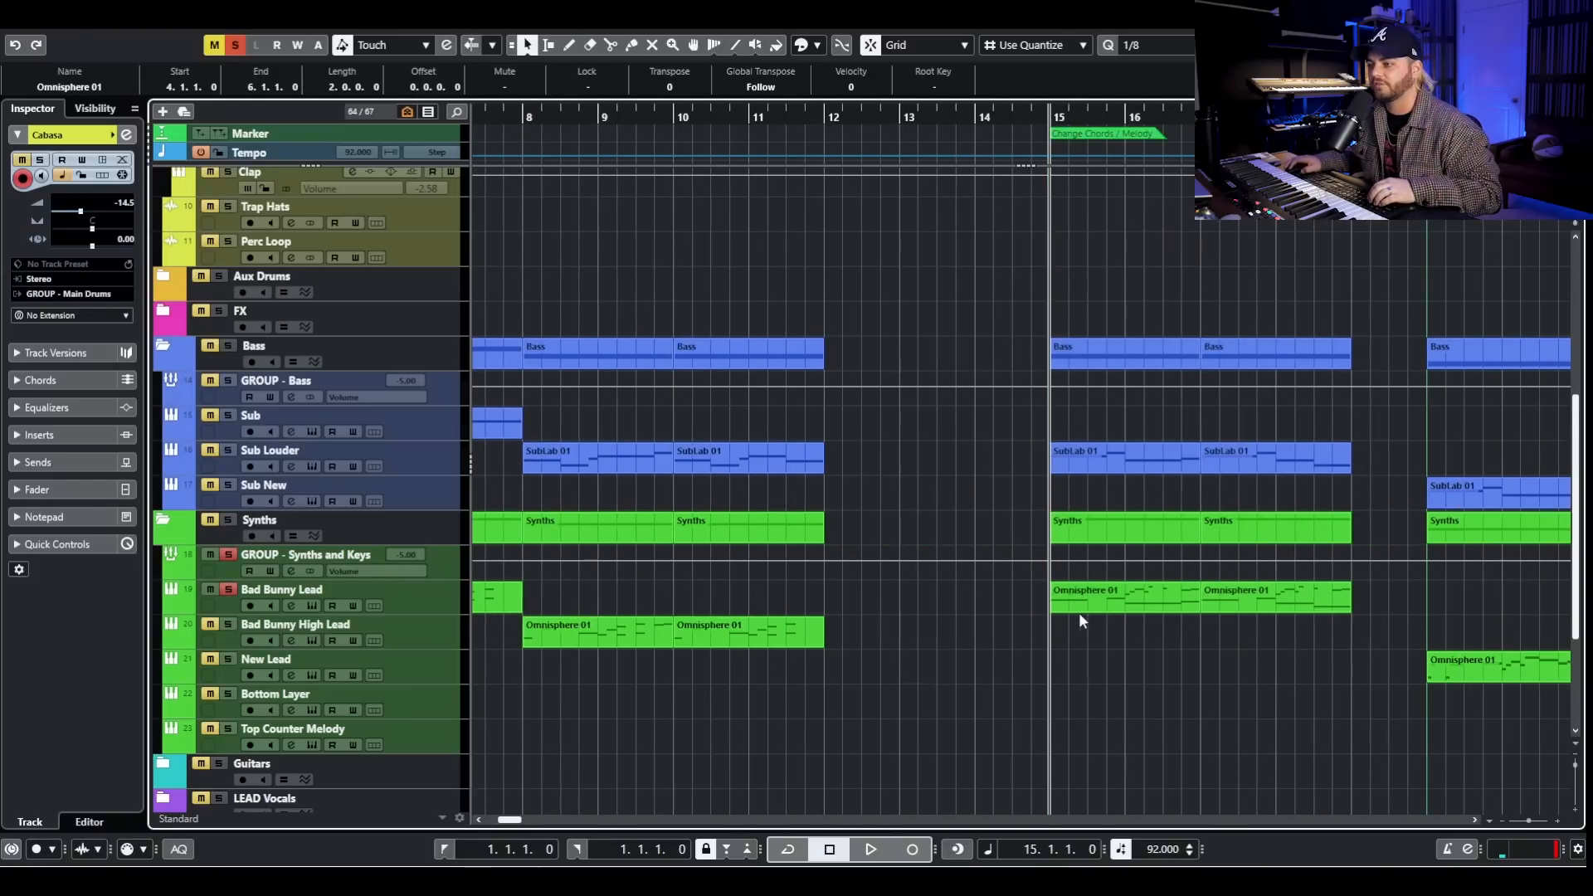
pyautogui.doubleClick(1078, 612)
pyautogui.scroll(-1, 477, 567)
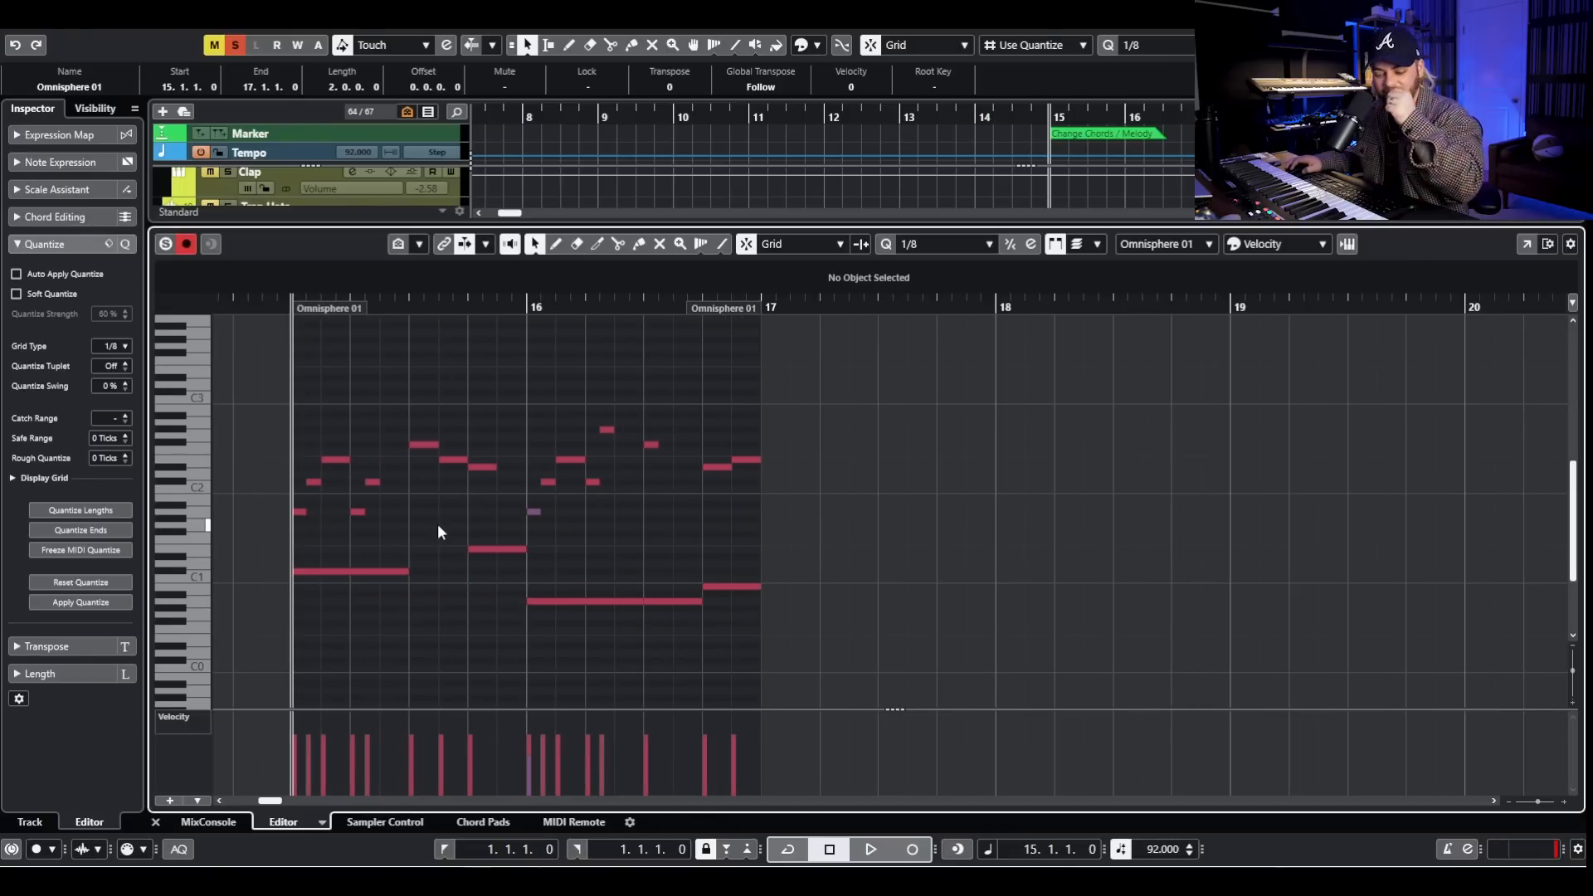
# - Collapse the expanded quantize settings and play back the bar 15 lead clip
pyautogui.click(78, 193)
pyautogui.click(78, 193)
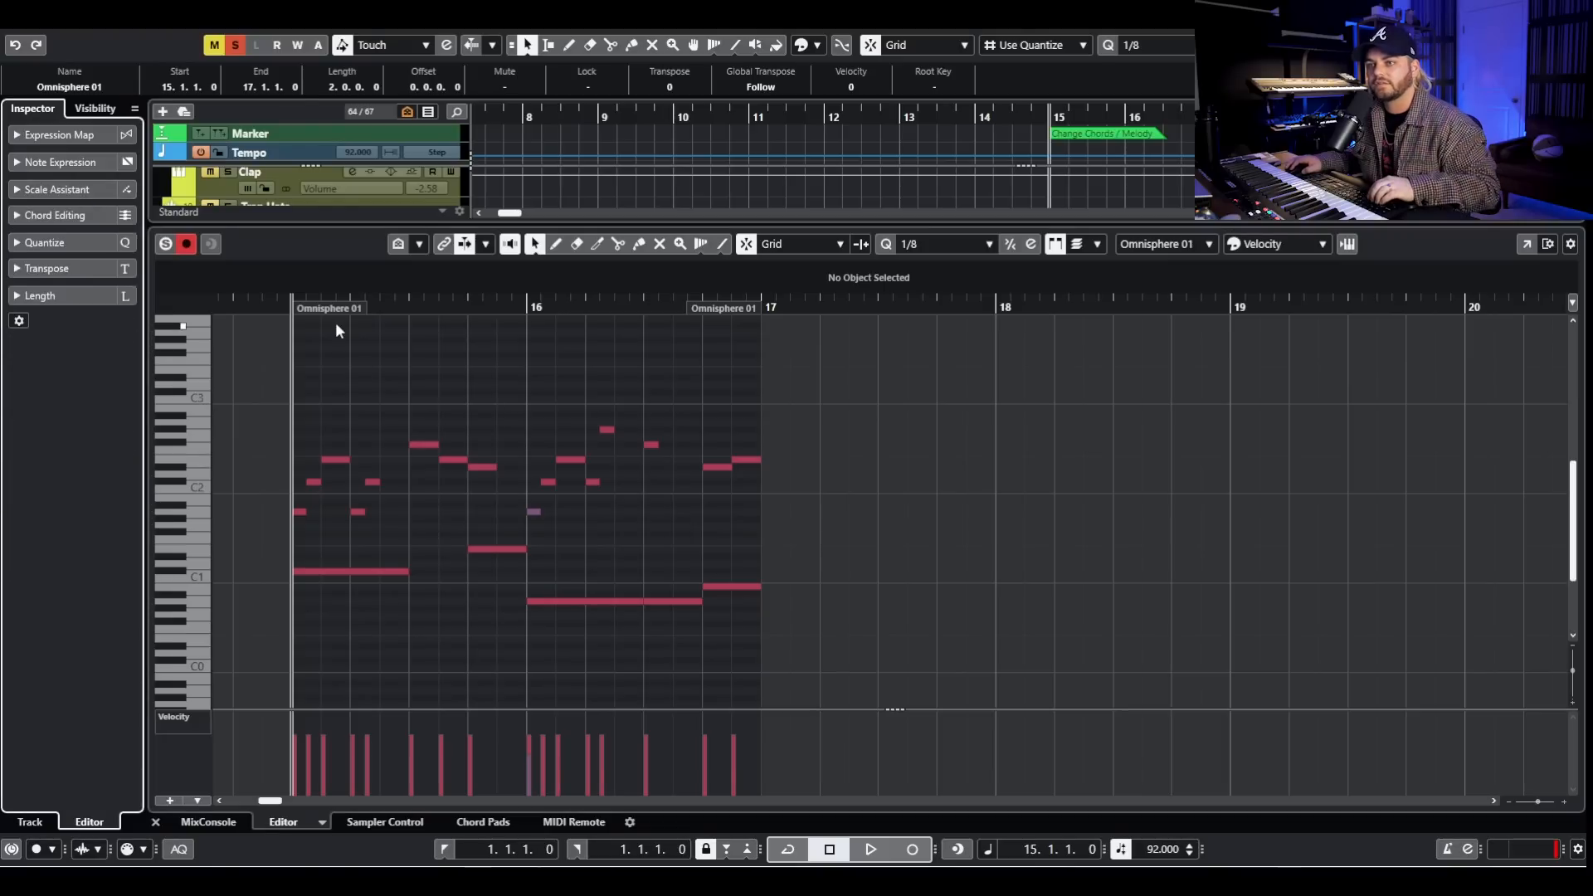
pyautogui.press('space')
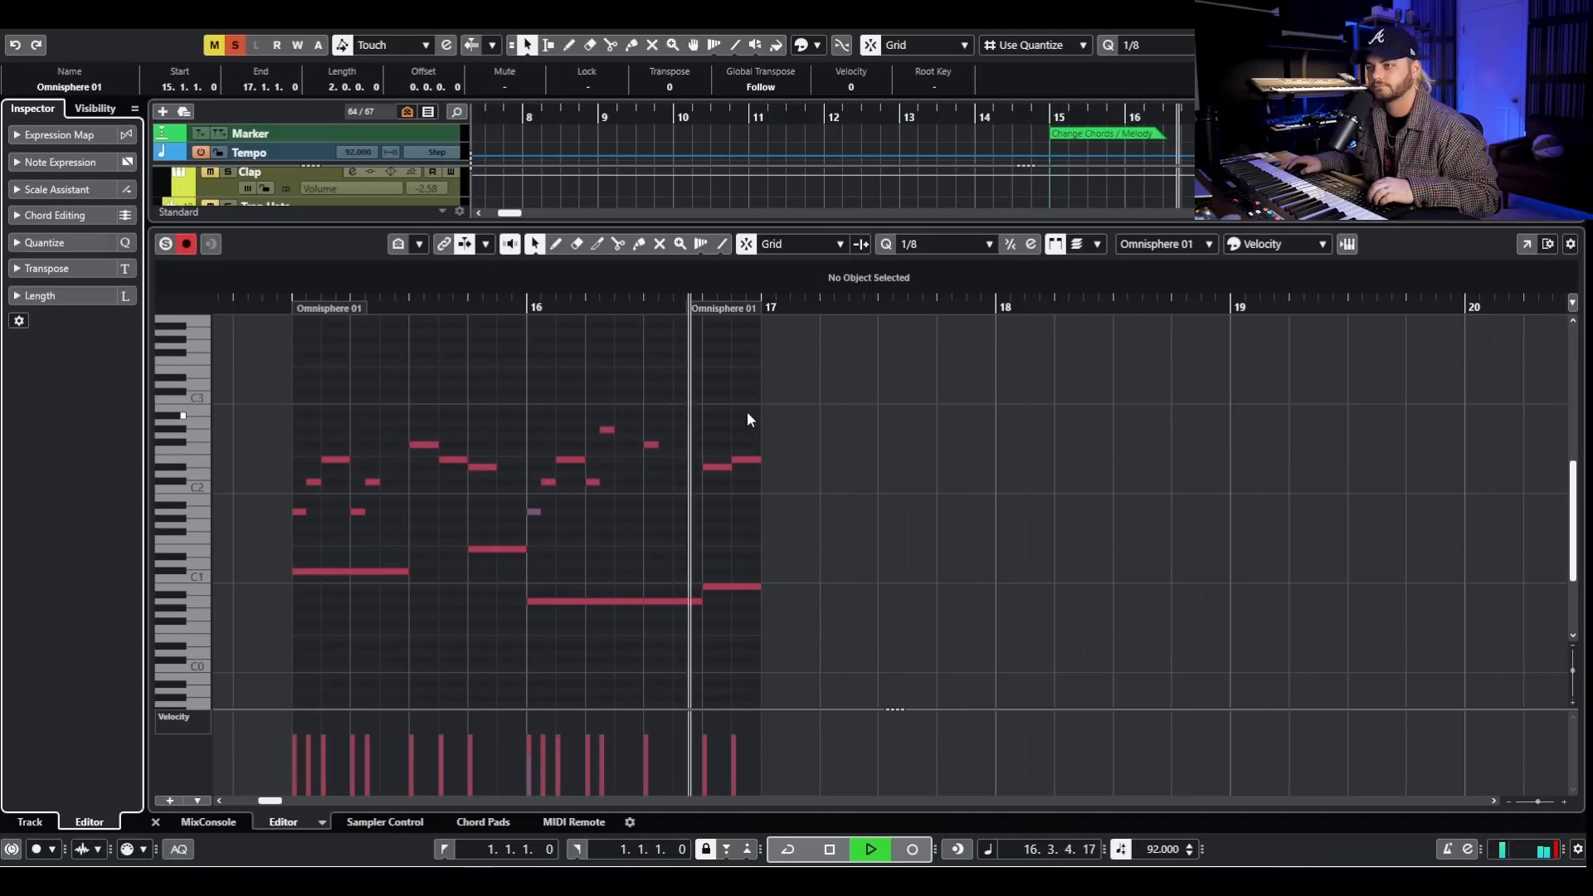
pyautogui.press('space')
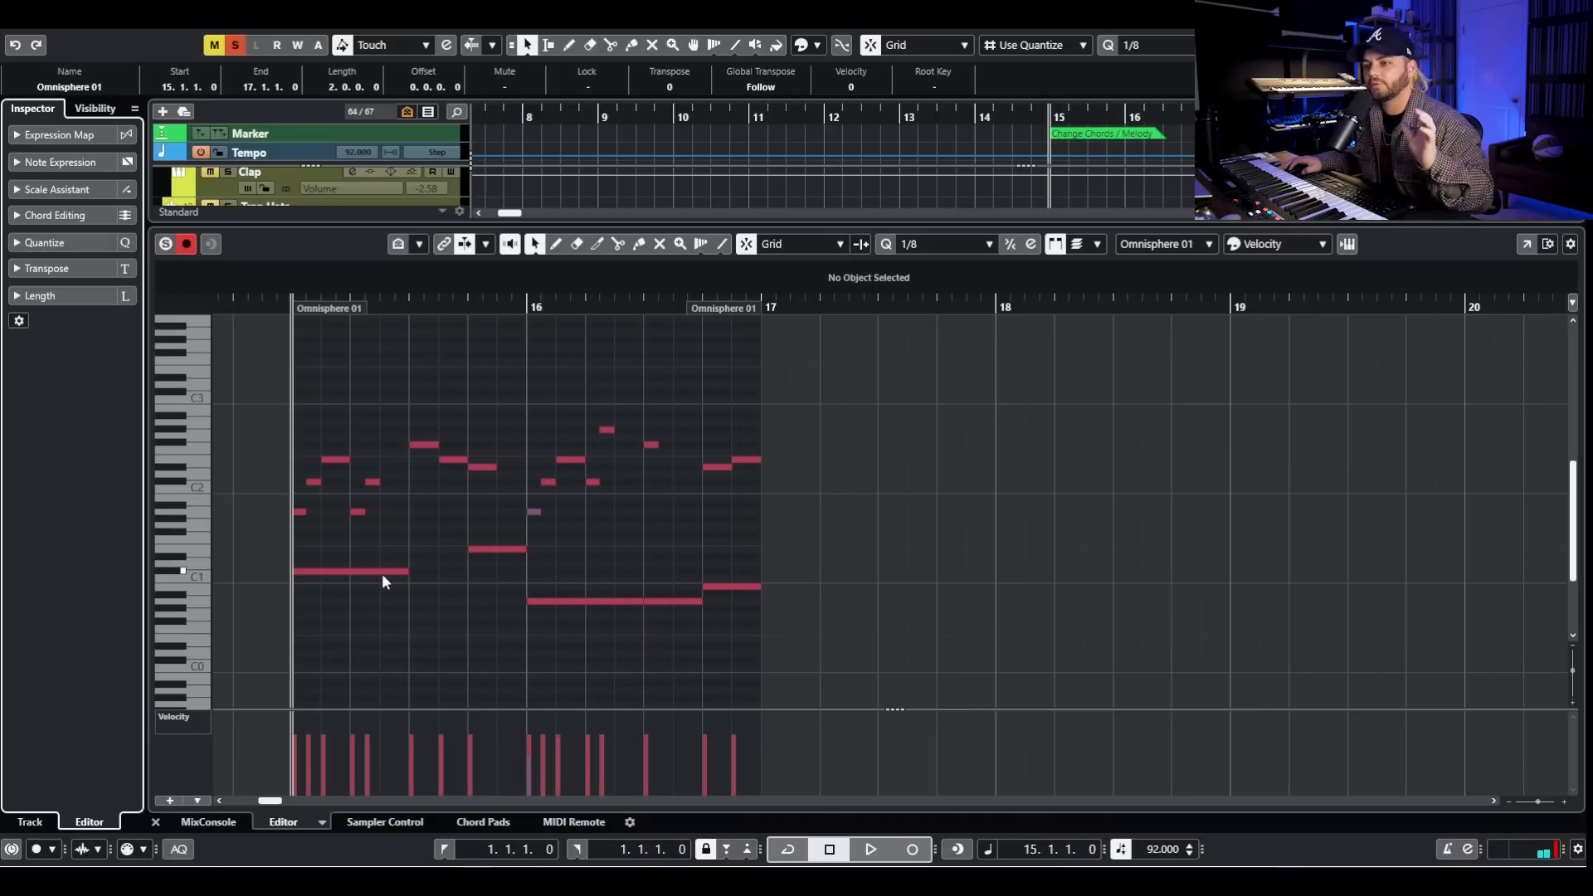
# - Highlight the low bass notes and the upper melody notes of the bar 15 clip in turn, and clear the selection
pyautogui.click(377, 570)
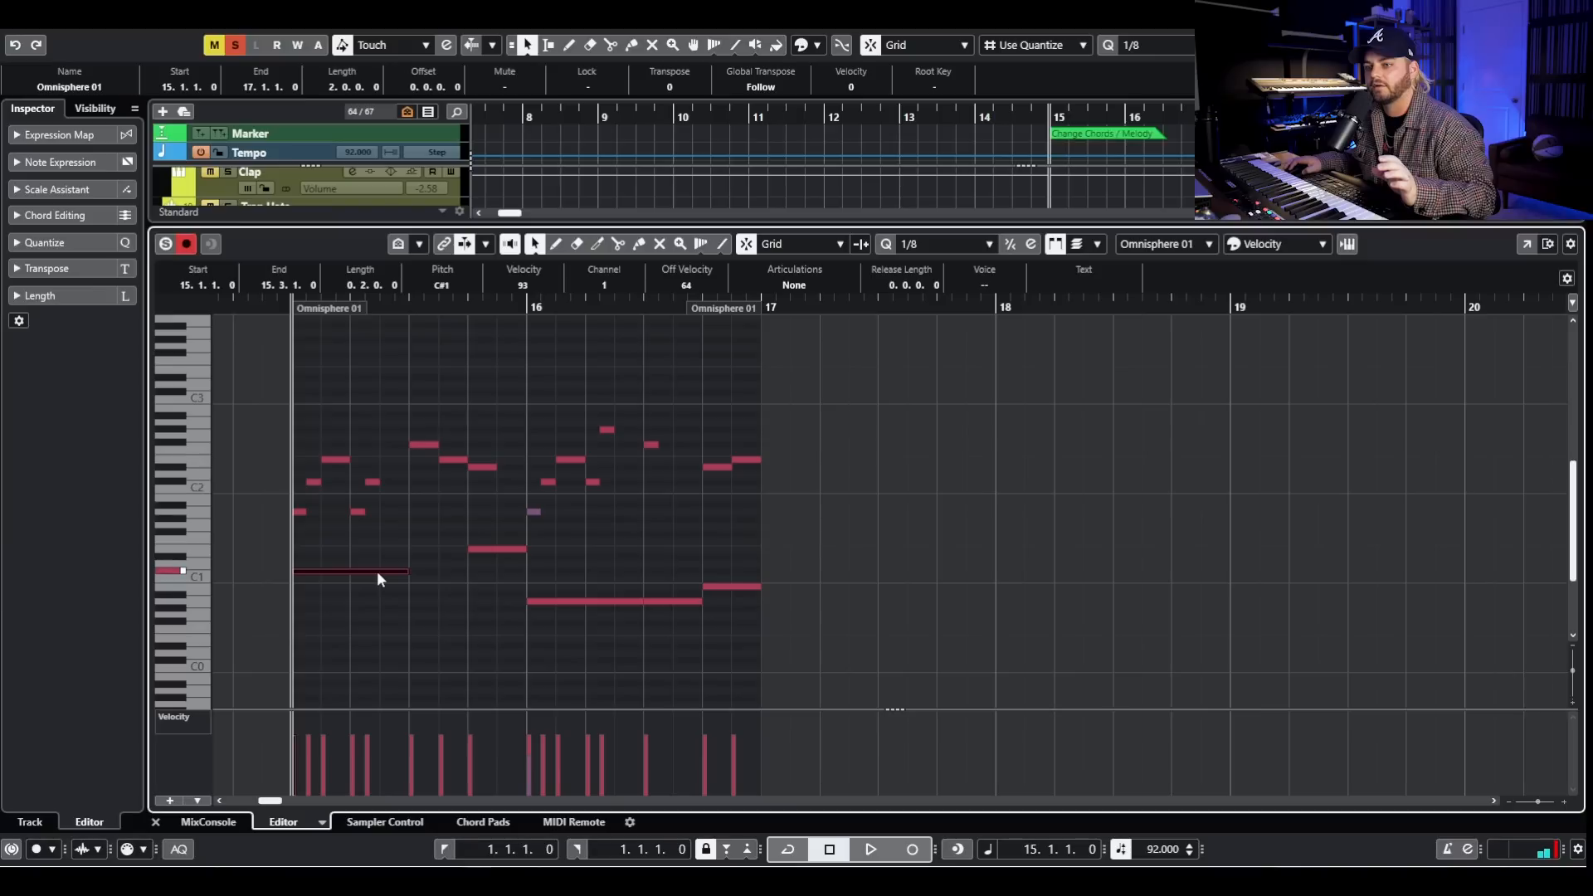
pyautogui.click(570, 600)
pyautogui.click(714, 585)
pyautogui.moveTo(366, 542); pyautogui.dragTo(719, 645)
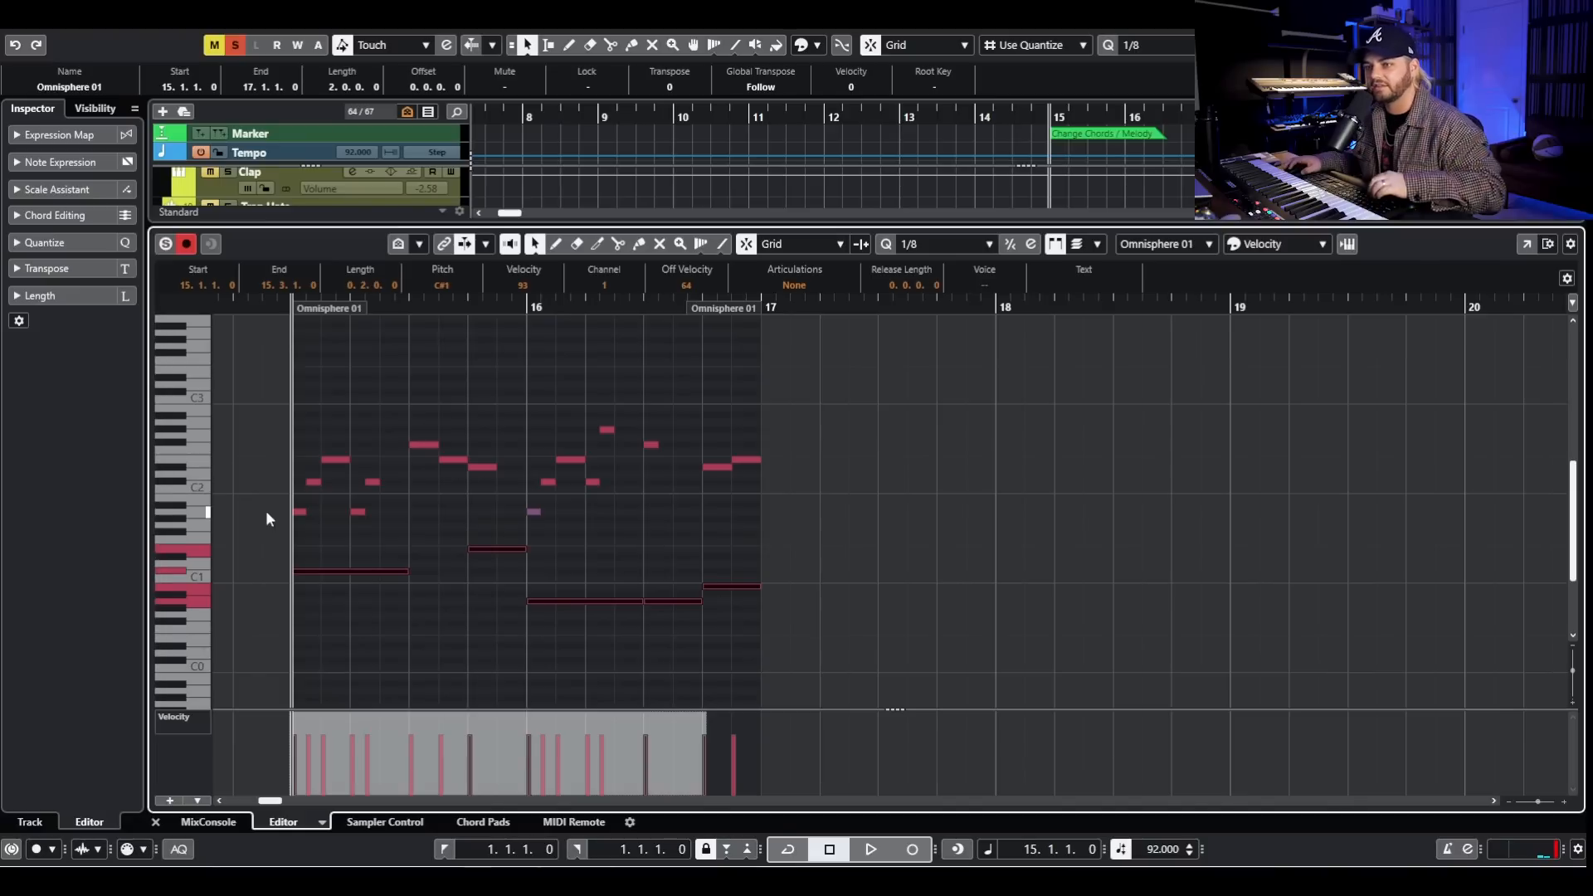
pyautogui.moveTo(300, 413); pyautogui.dragTo(824, 519)
pyautogui.click(444, 520)
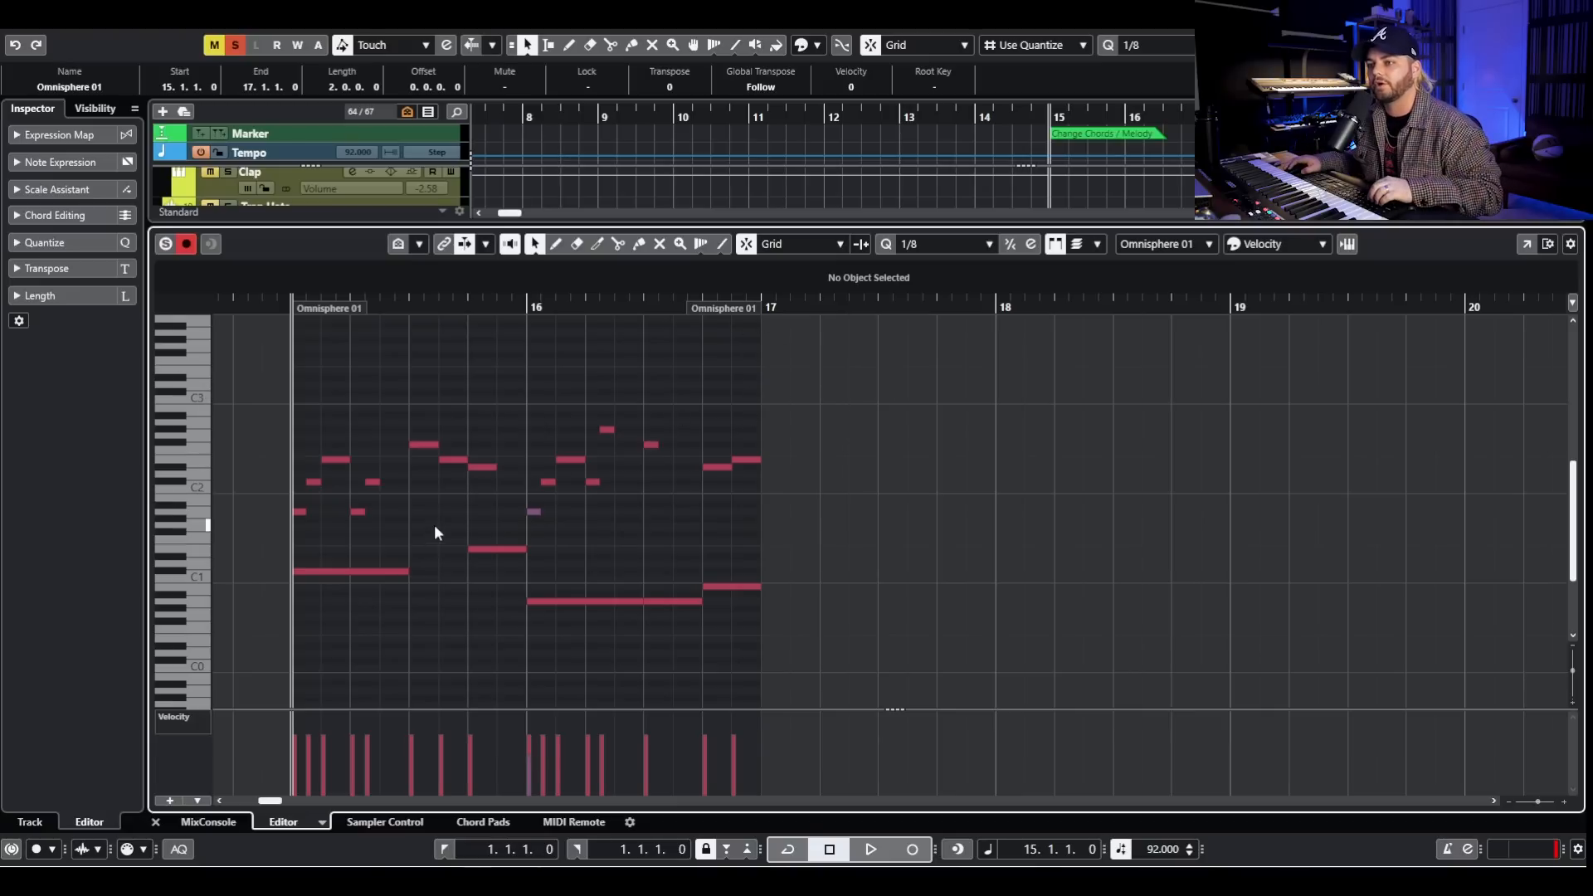
# - Highlight the clip's upper melody notes once more, deselect them and replay the clip from bar 15
pyautogui.moveTo(218, 402); pyautogui.dragTo(770, 496)
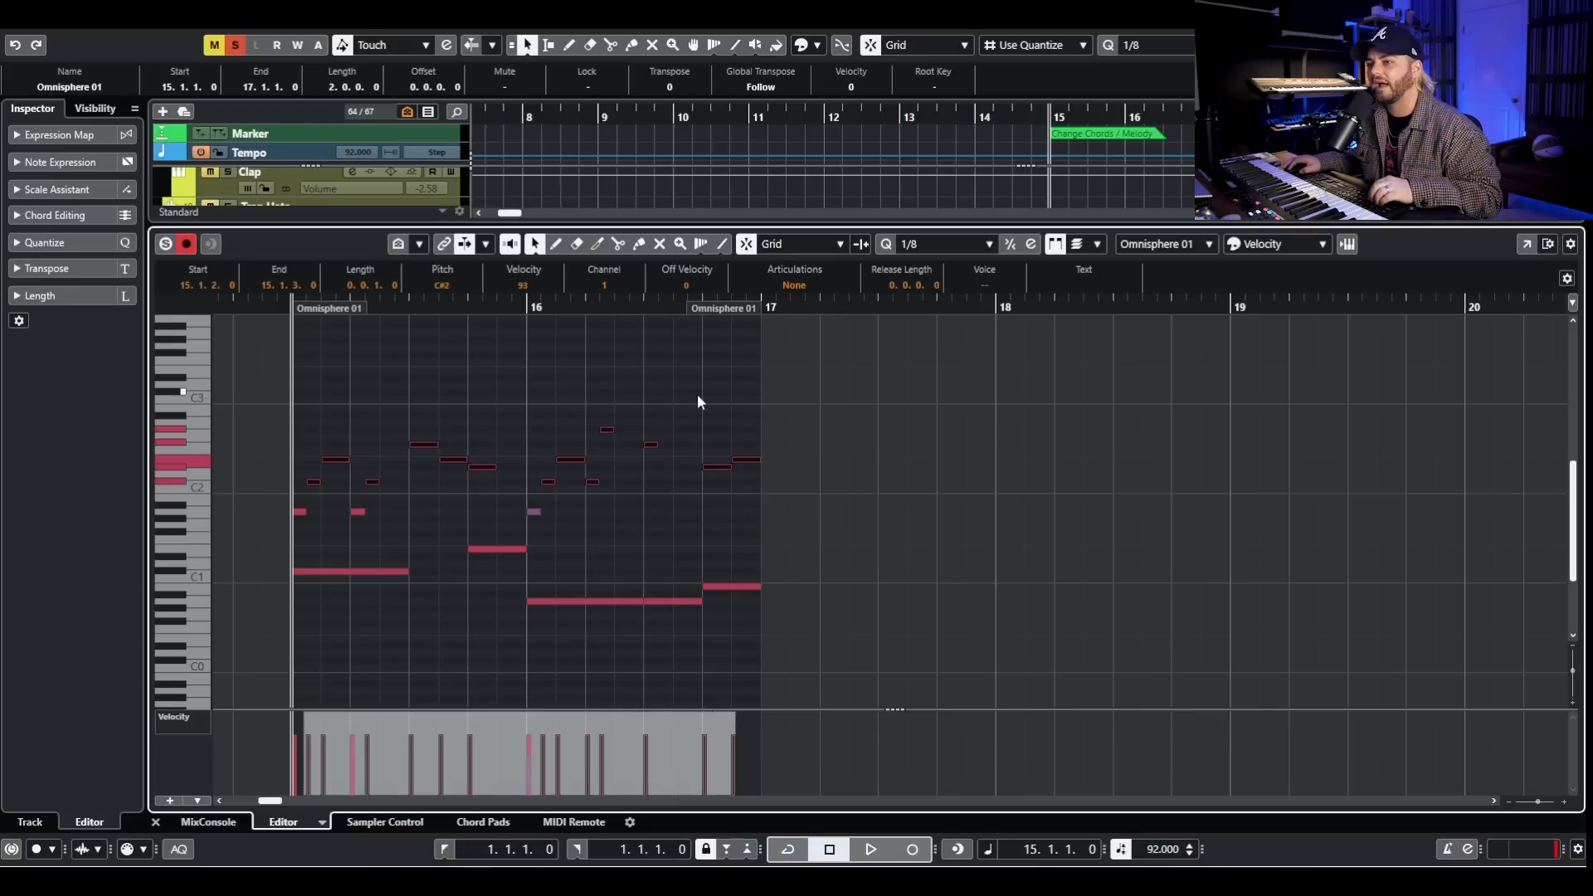
pyautogui.click(687, 397)
pyautogui.press('space')
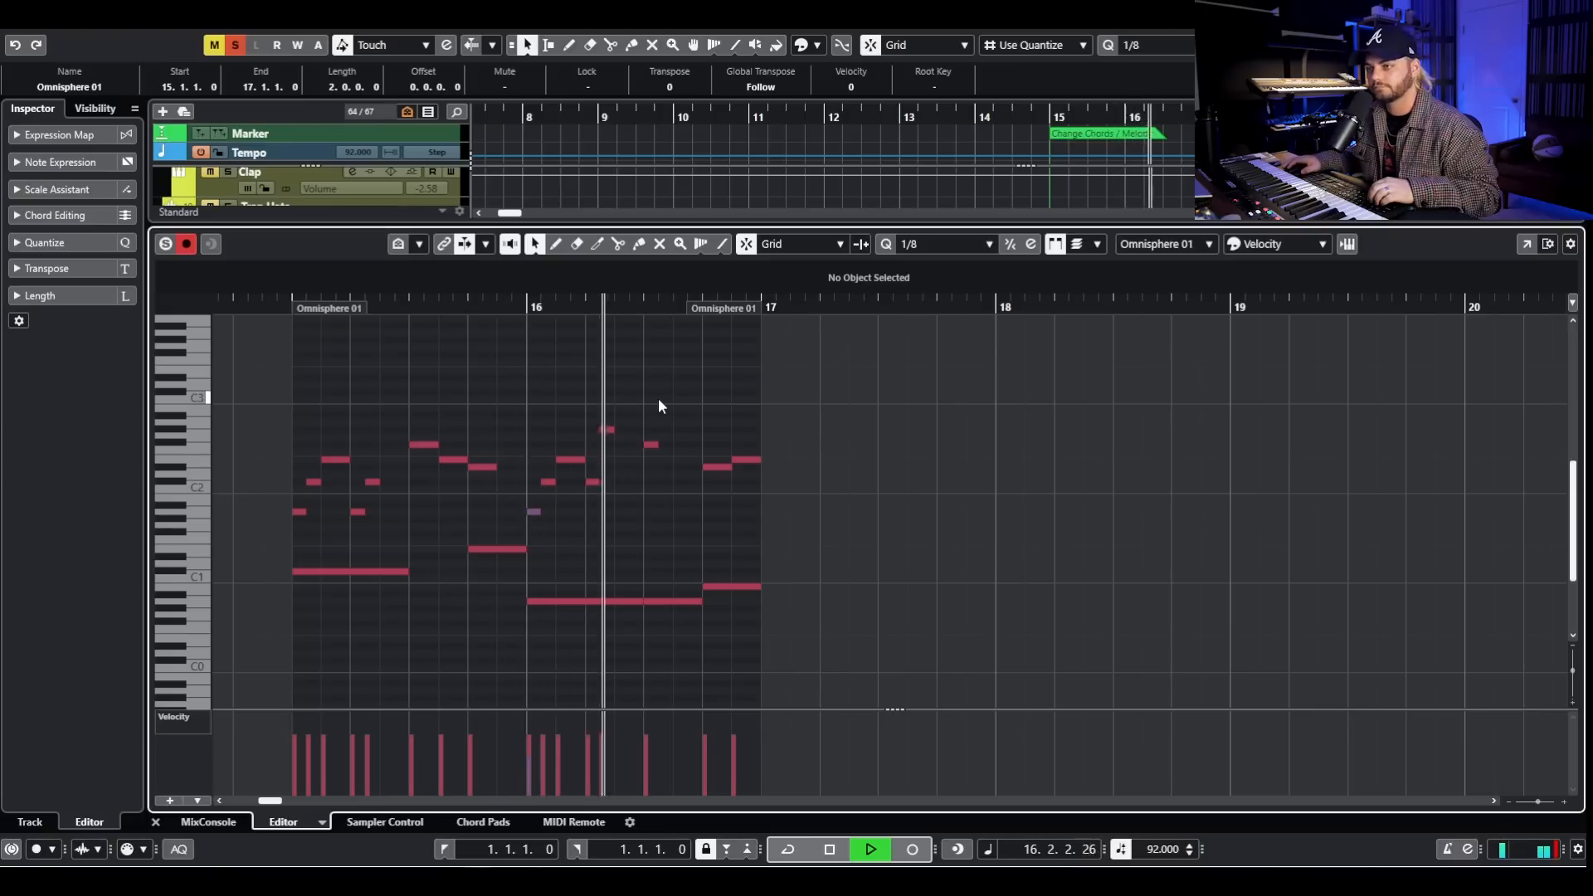
pyautogui.press('space')
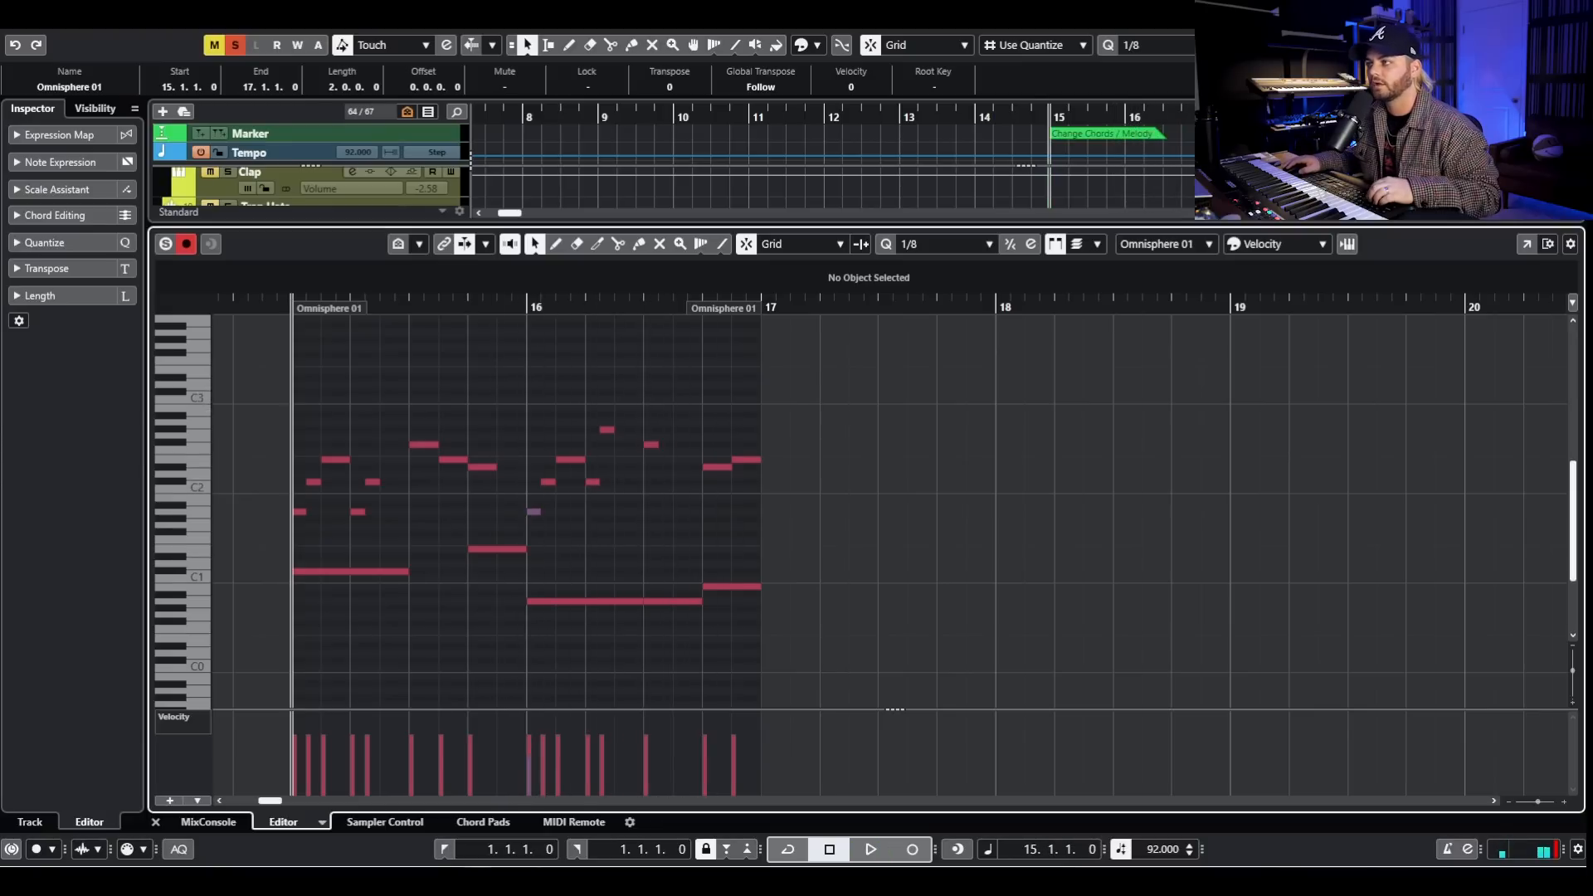
# - Return to the arrangement, play Bad Bunny Lead from just before bar 4, and open its first Omnisphere 01 clip during playback
pyautogui.click(155, 822)
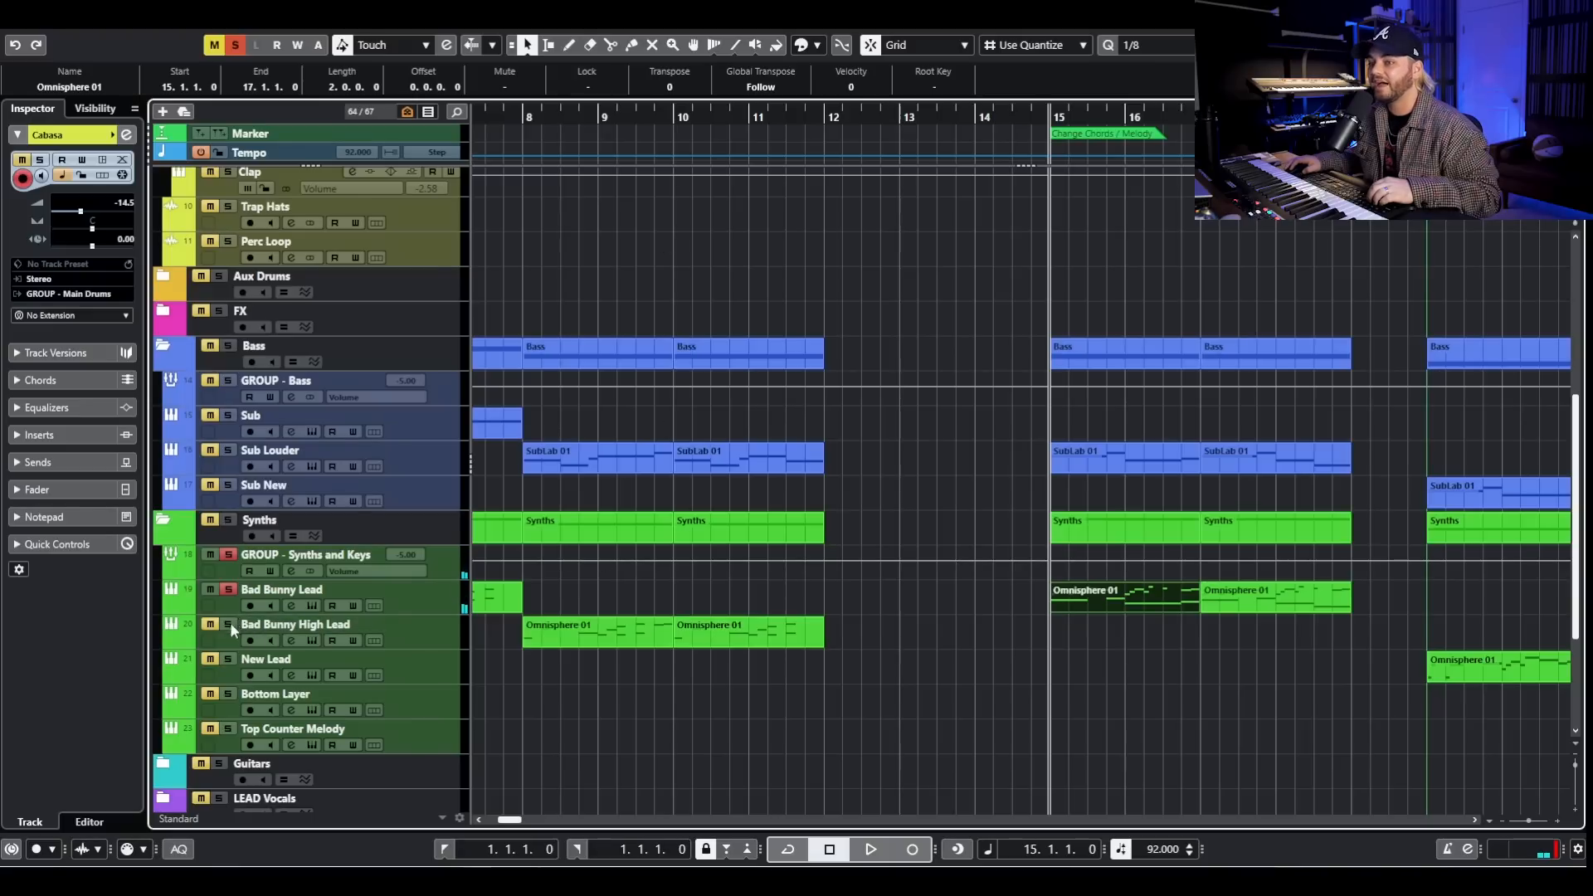
pyautogui.hscroll(-3, 615, 581)
pyautogui.hscroll(-3, 534, 247)
pyautogui.click(654, 114)
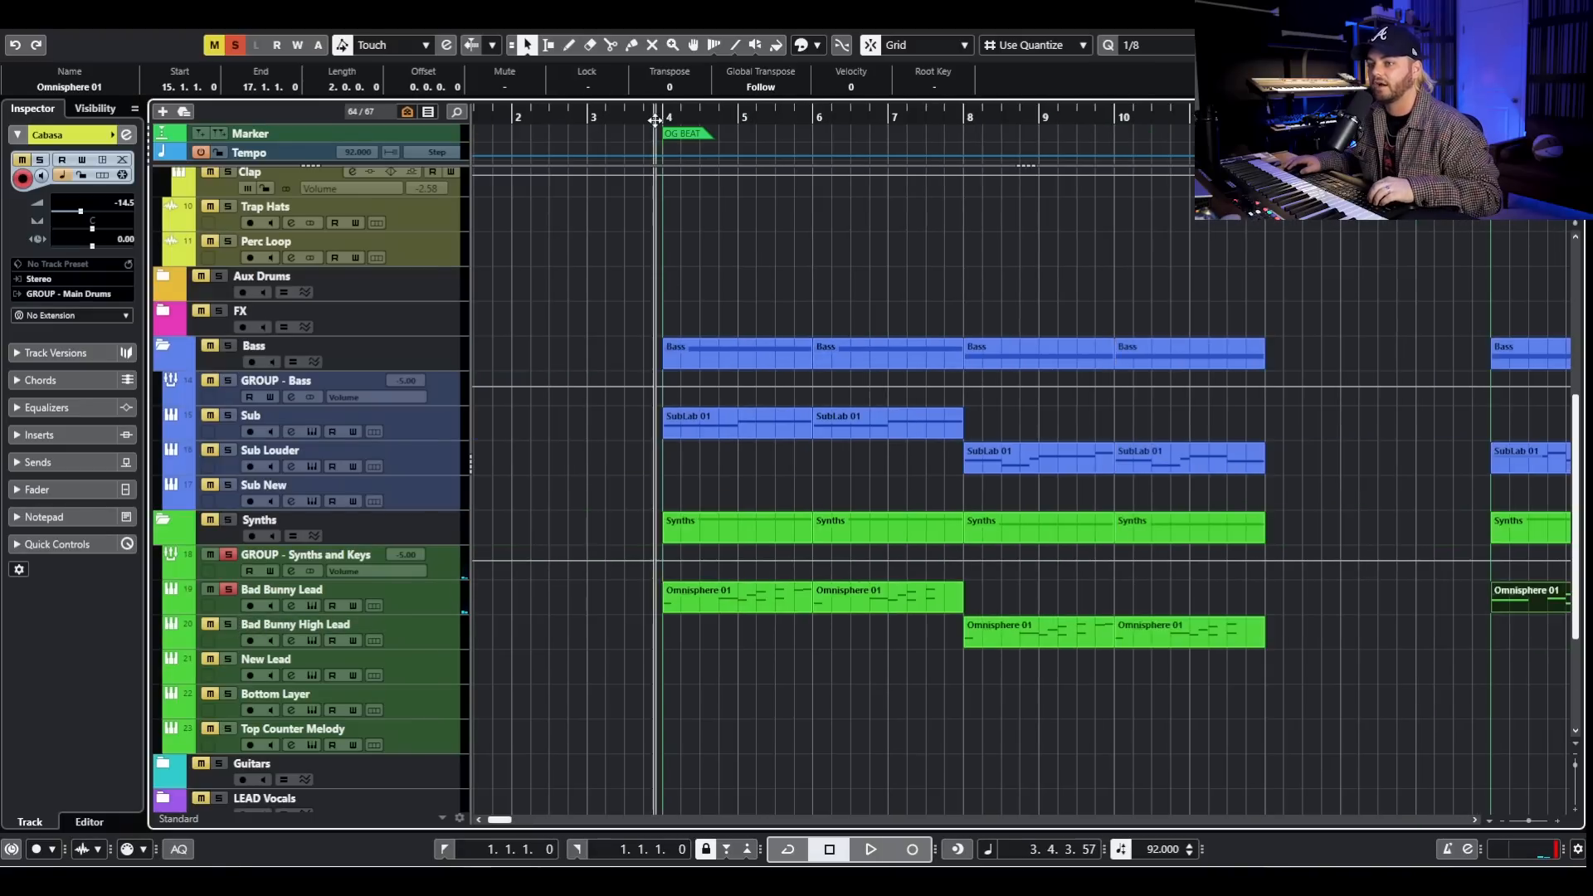
pyautogui.press('space')
pyautogui.doubleClick(764, 590)
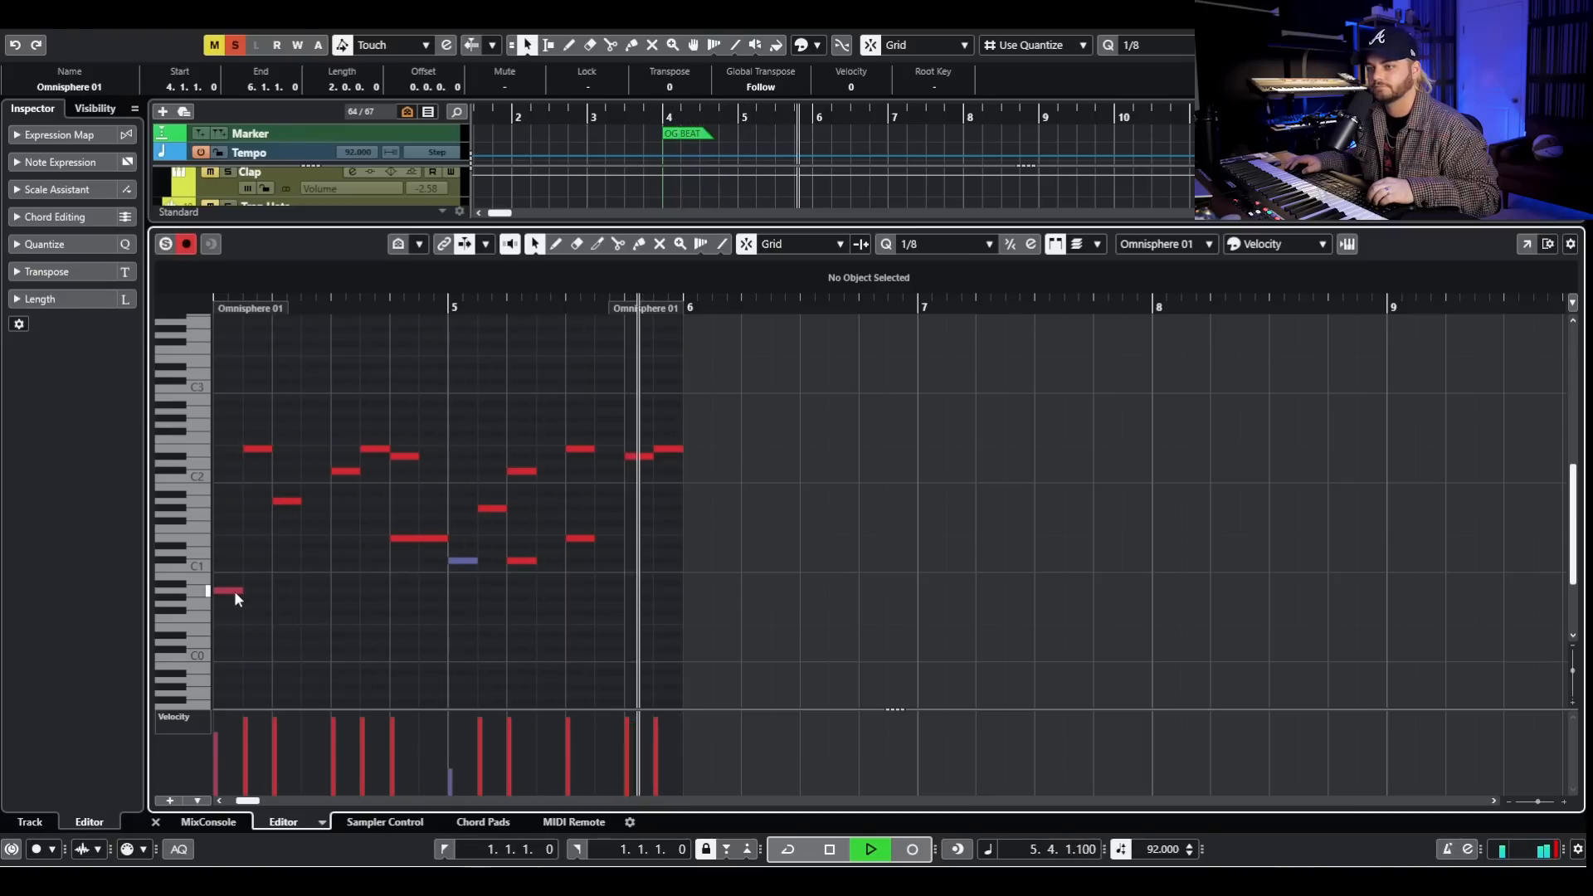
pyautogui.press('space')
# - Audition the first low note and the first high note of the bar 4 lead clip, and close the clip editor
pyautogui.click(1193, 594)
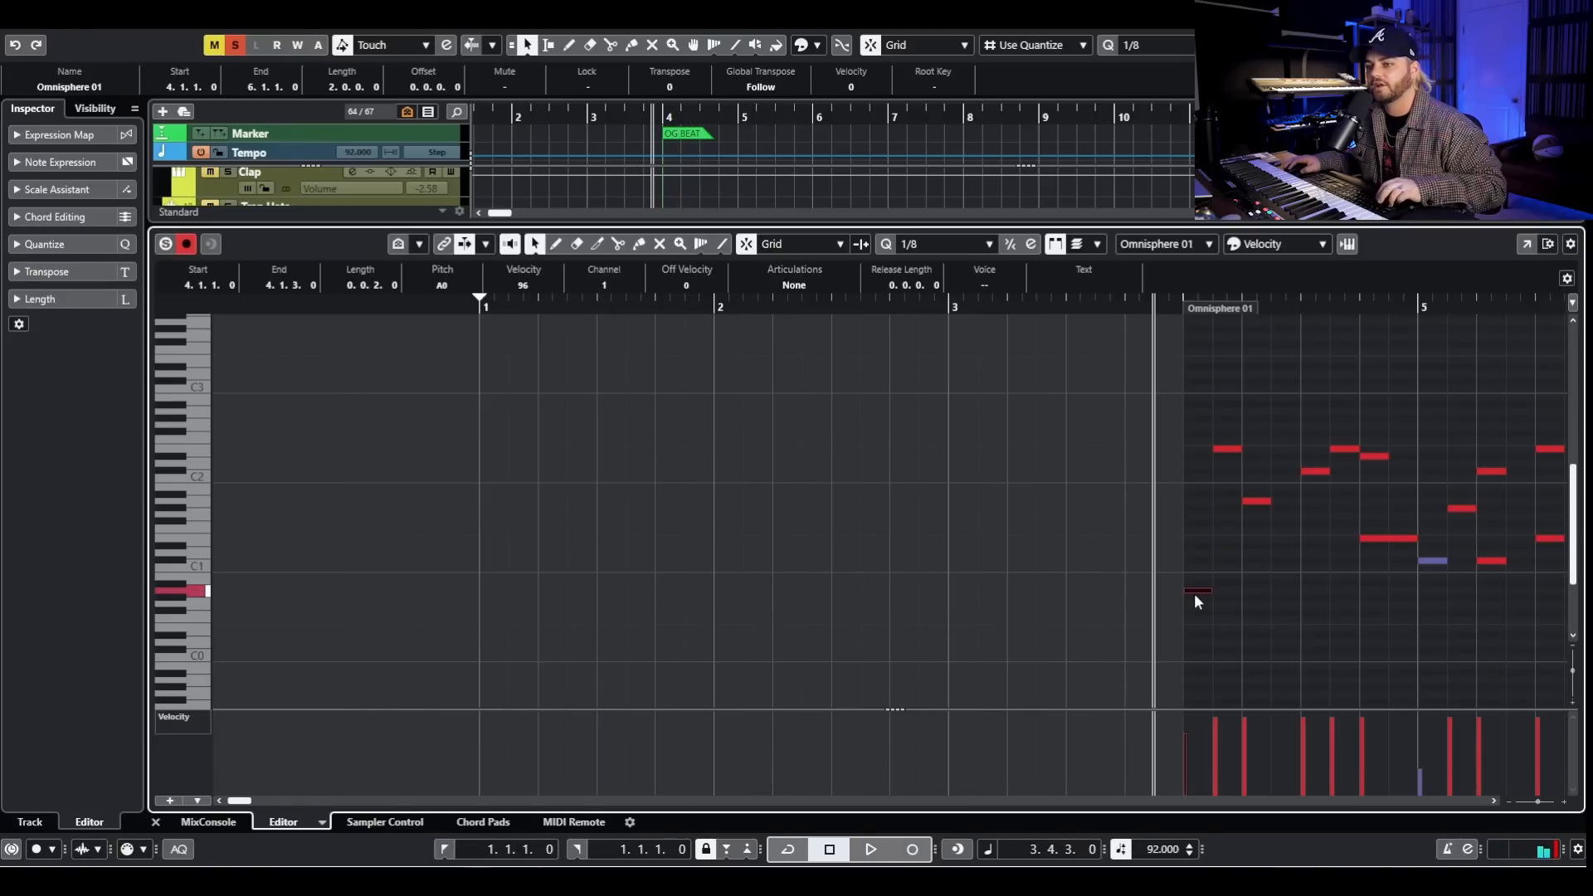
pyautogui.hscroll(2, 1193, 594)
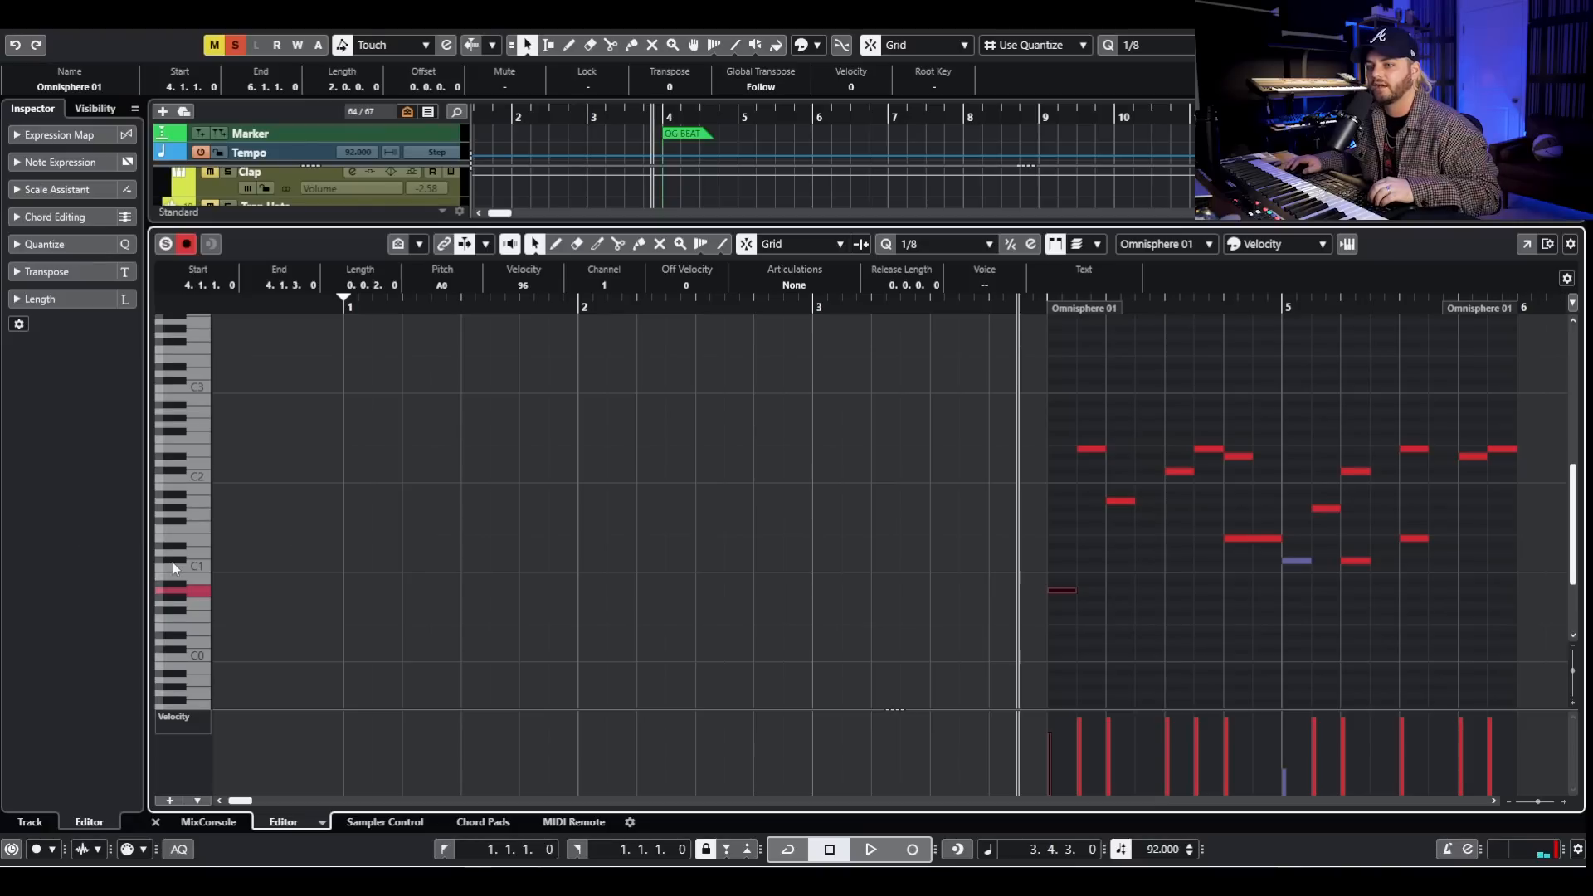
pyautogui.click(1069, 434)
pyautogui.click(1090, 449)
pyautogui.press('Return')
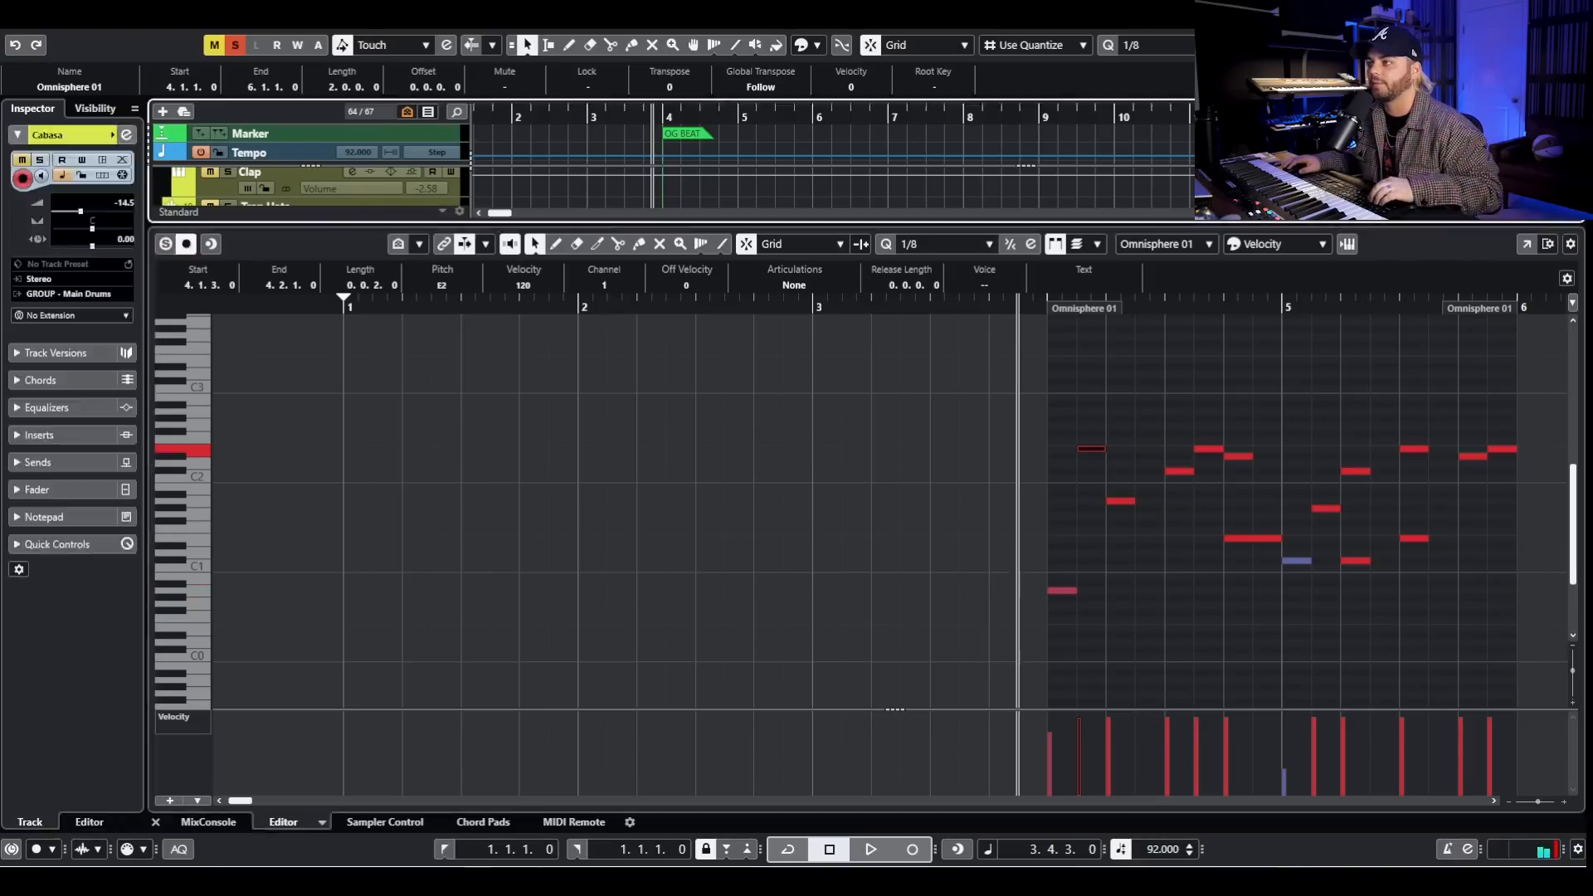
# - Solo Sub Louder as well and open its SubLab 01 clip at bar 15 for note editing
pyautogui.press('g')
pyautogui.press('g')
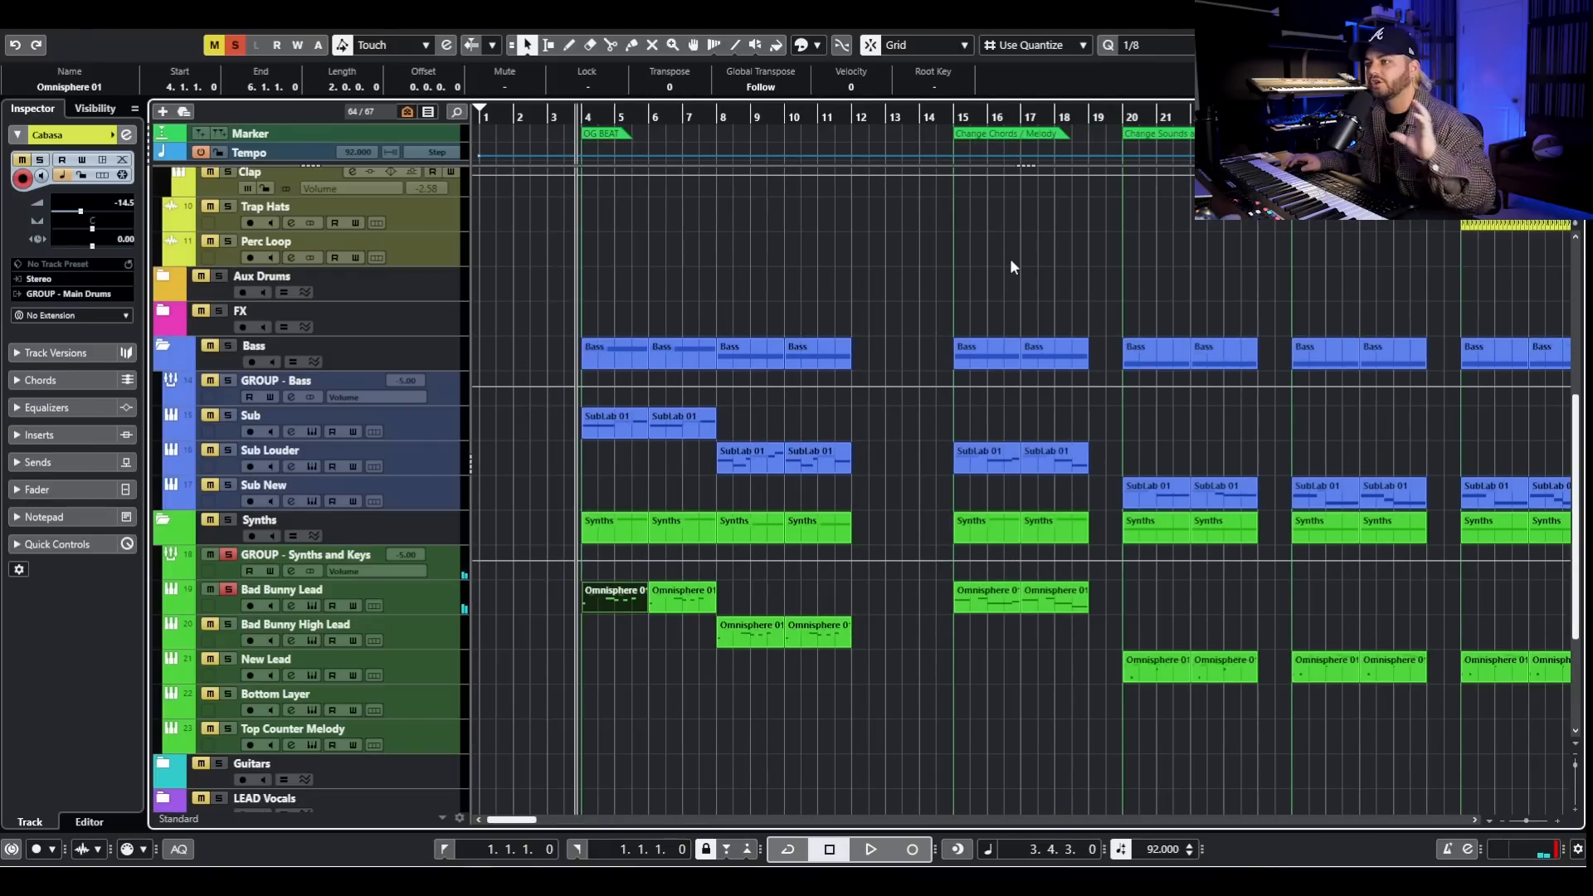
pyautogui.click(227, 450)
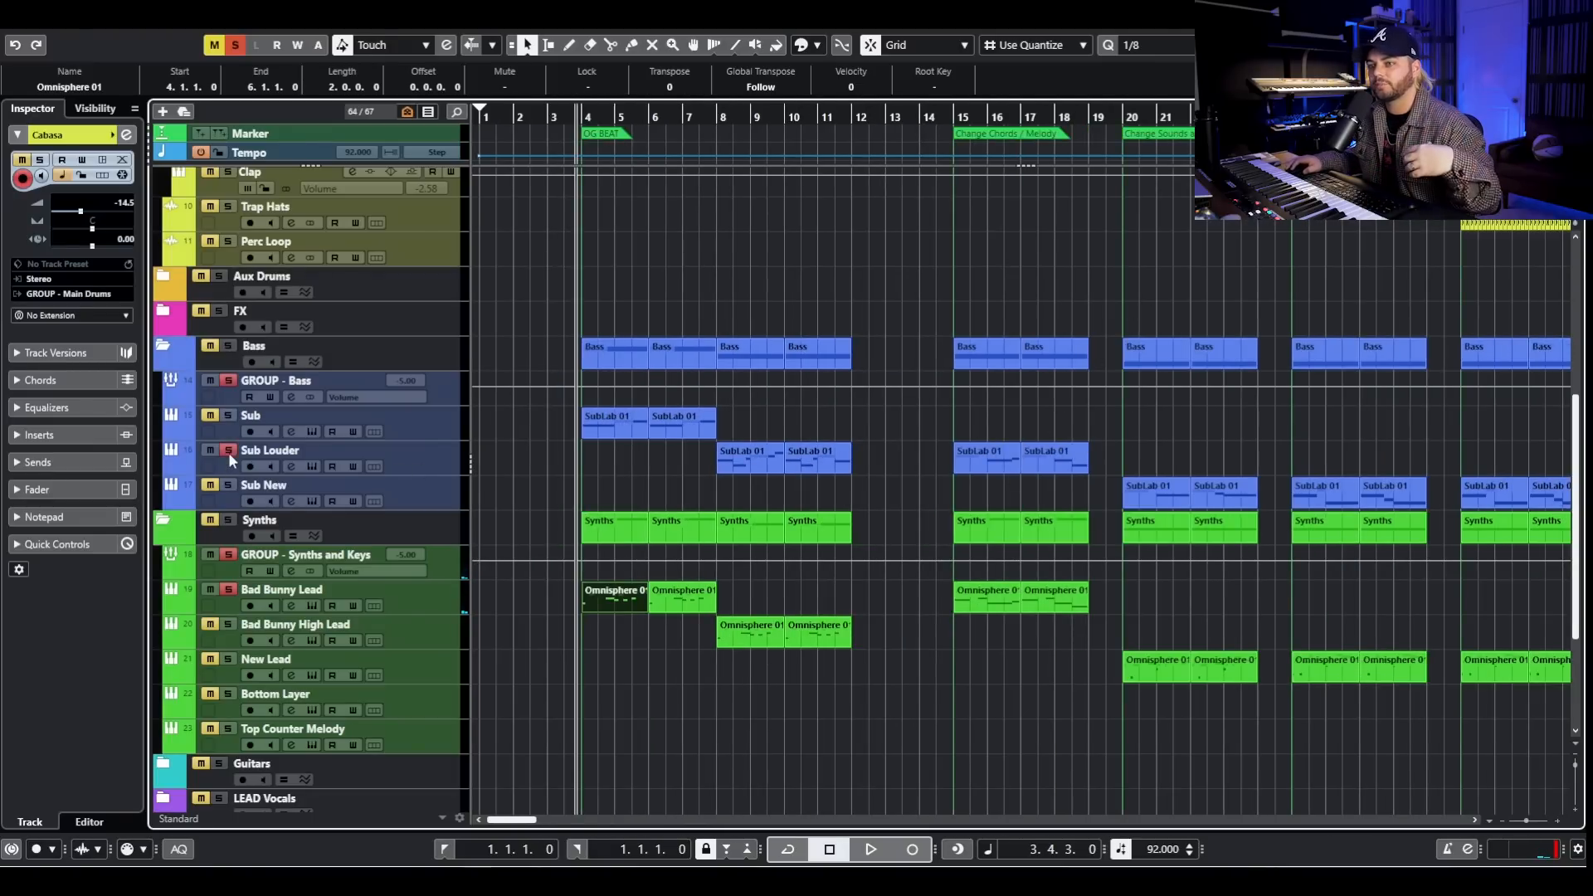
pyautogui.doubleClick(988, 458)
pyautogui.press('h')
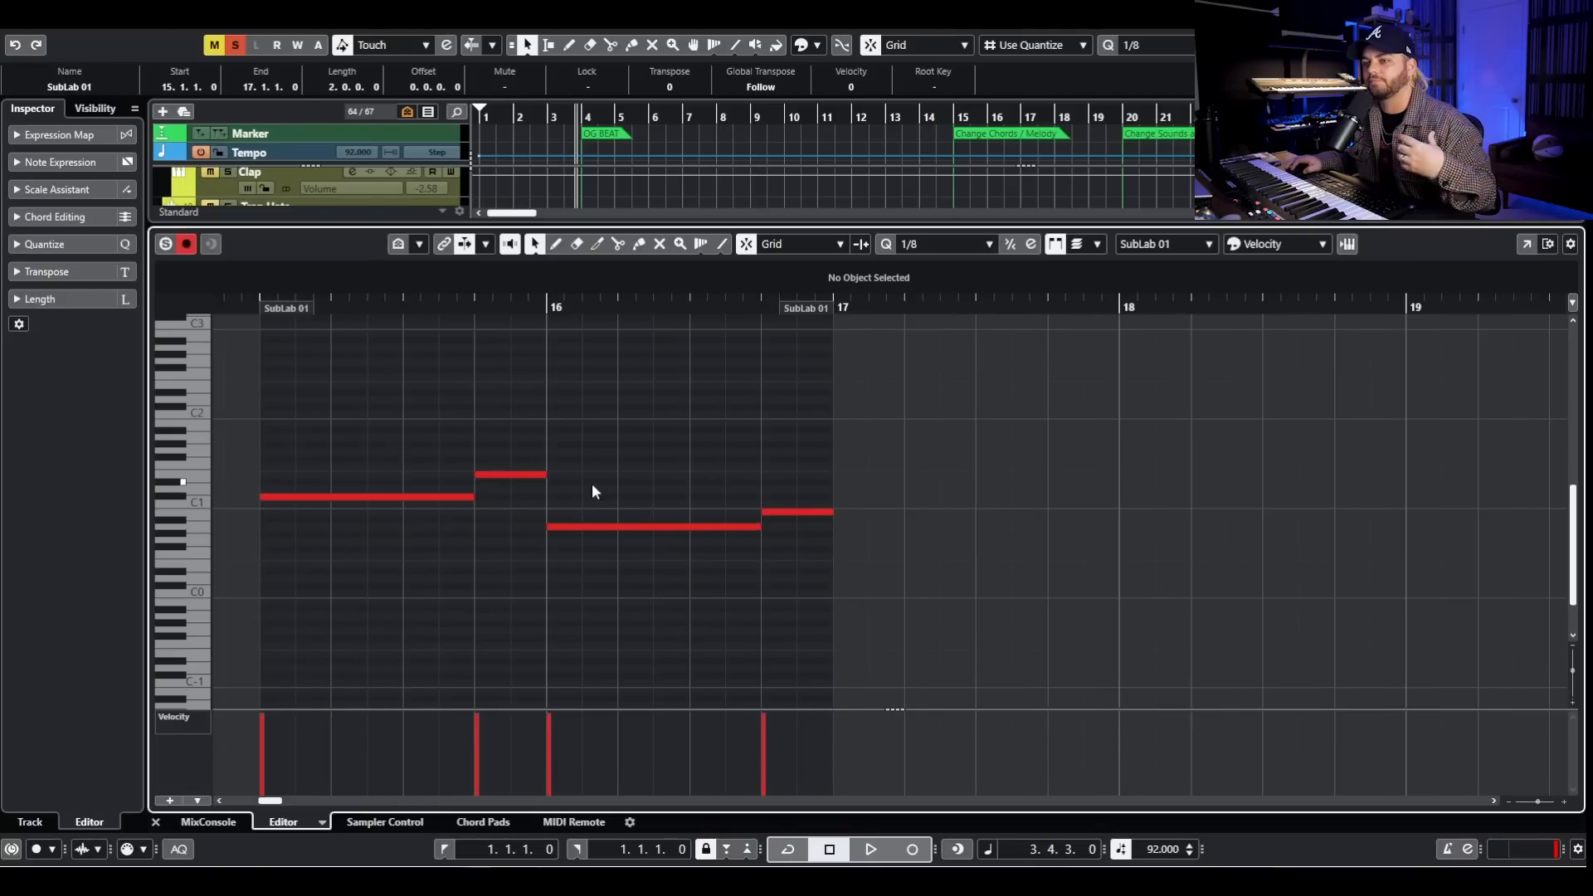
# - Audition the four bass notes of the bar 15 SubLab 01 clip in turn, and close the note editor
pyautogui.click(353, 498)
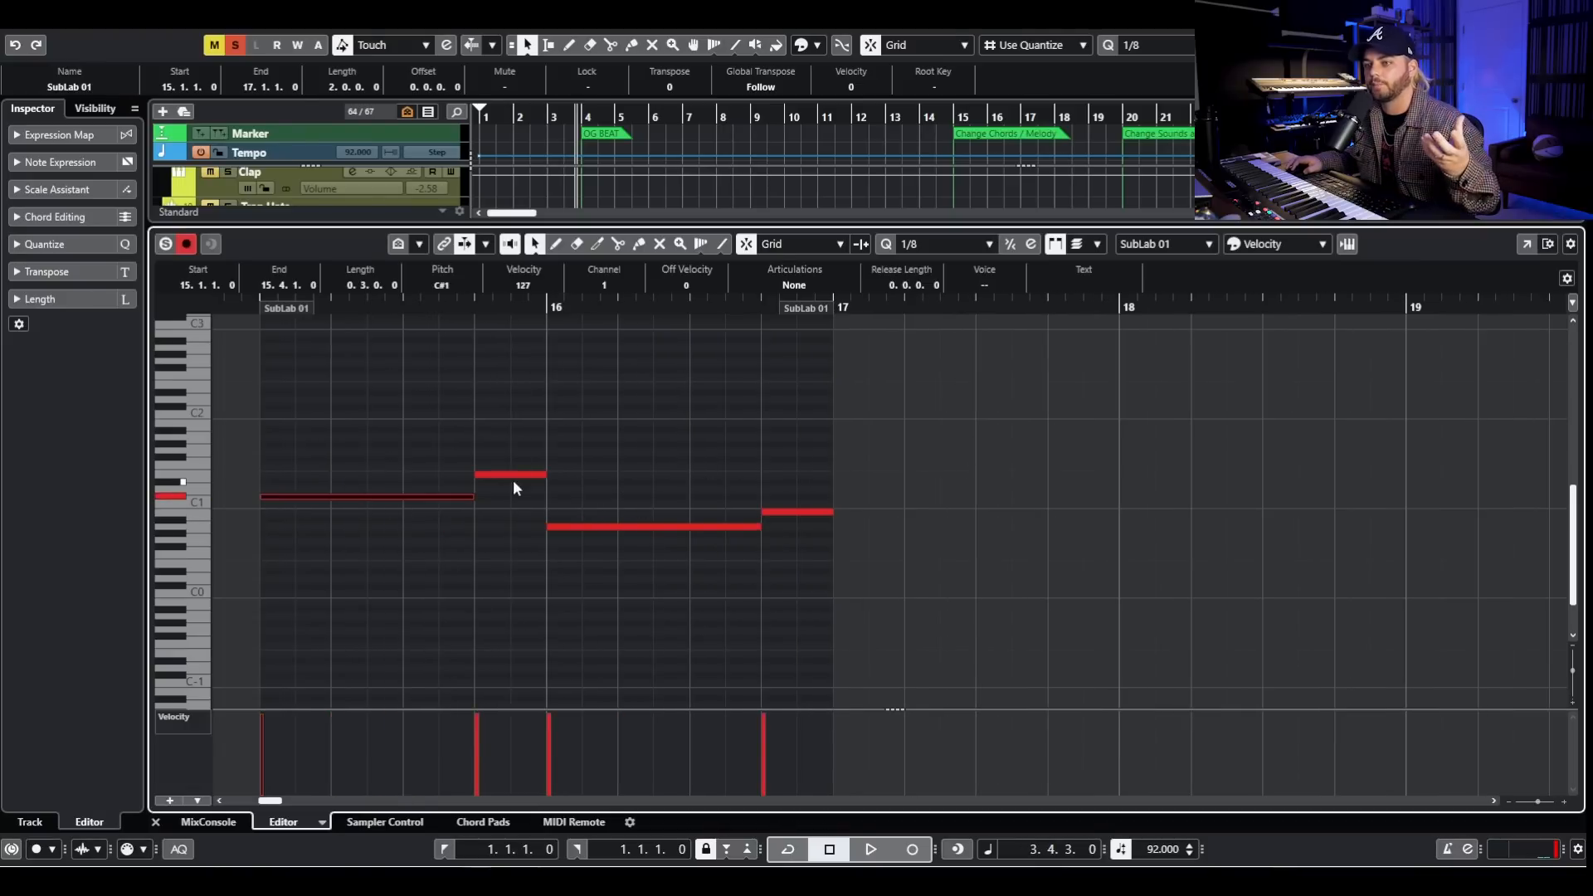
pyautogui.click(531, 475)
pyautogui.click(616, 526)
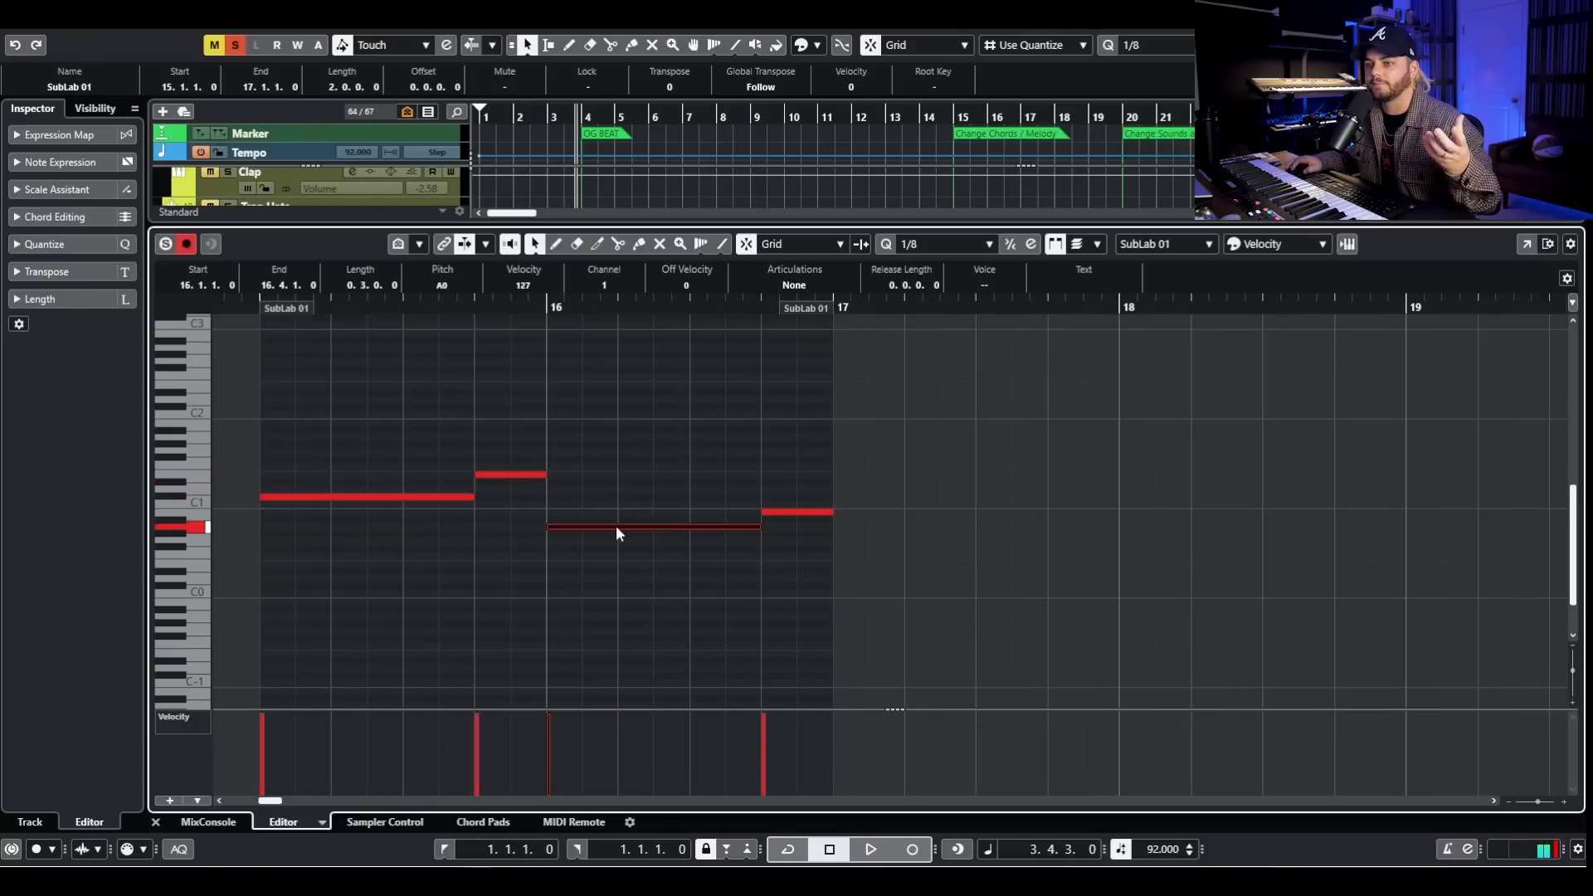
pyautogui.click(797, 513)
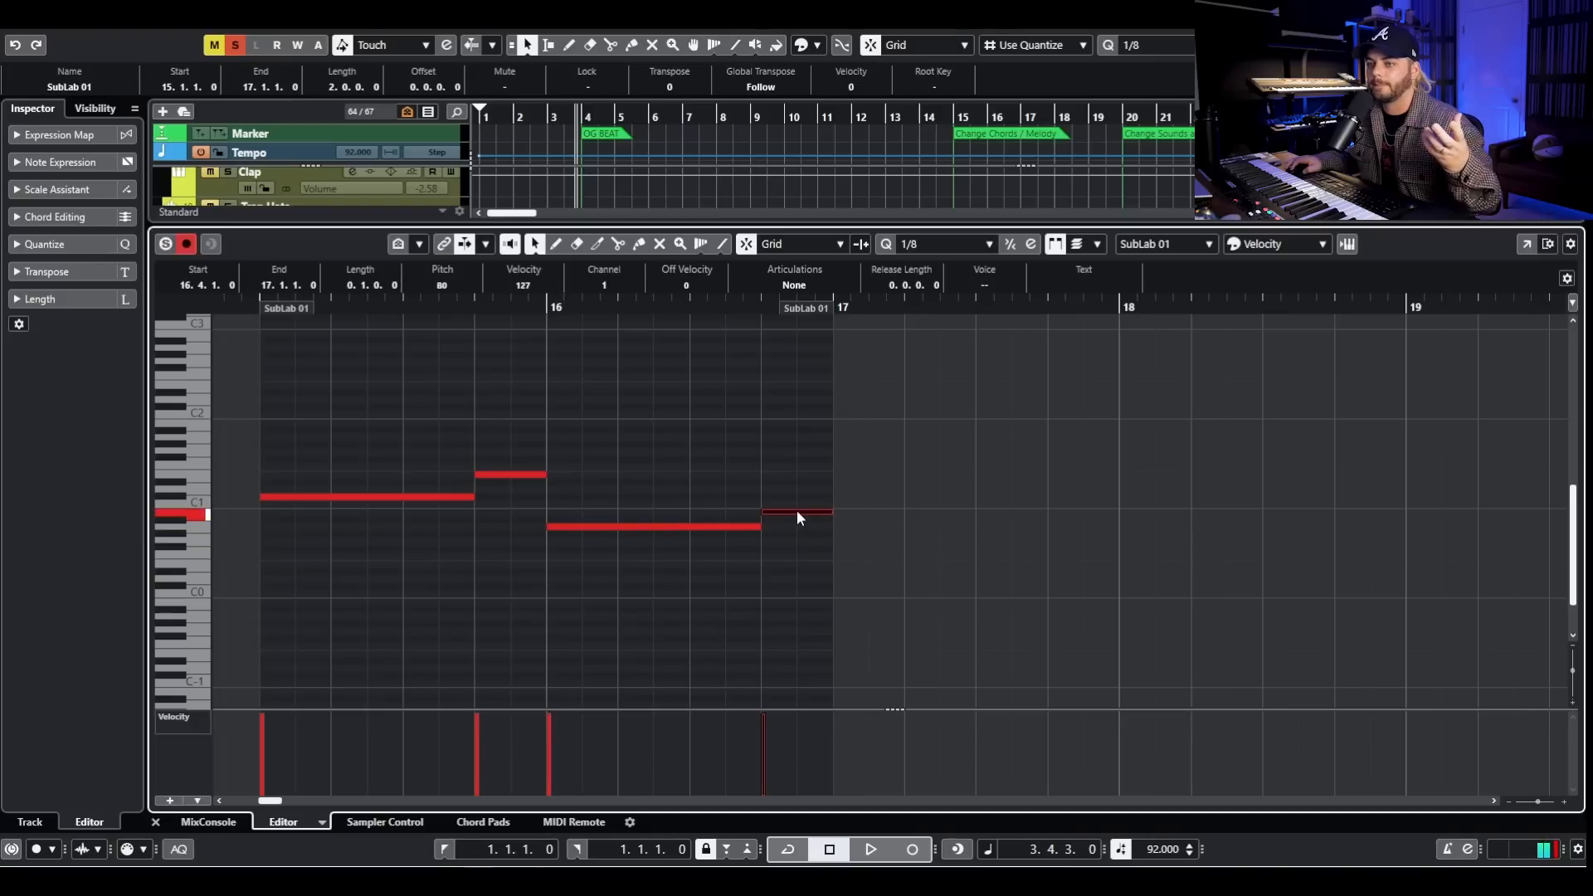
pyautogui.click(155, 822)
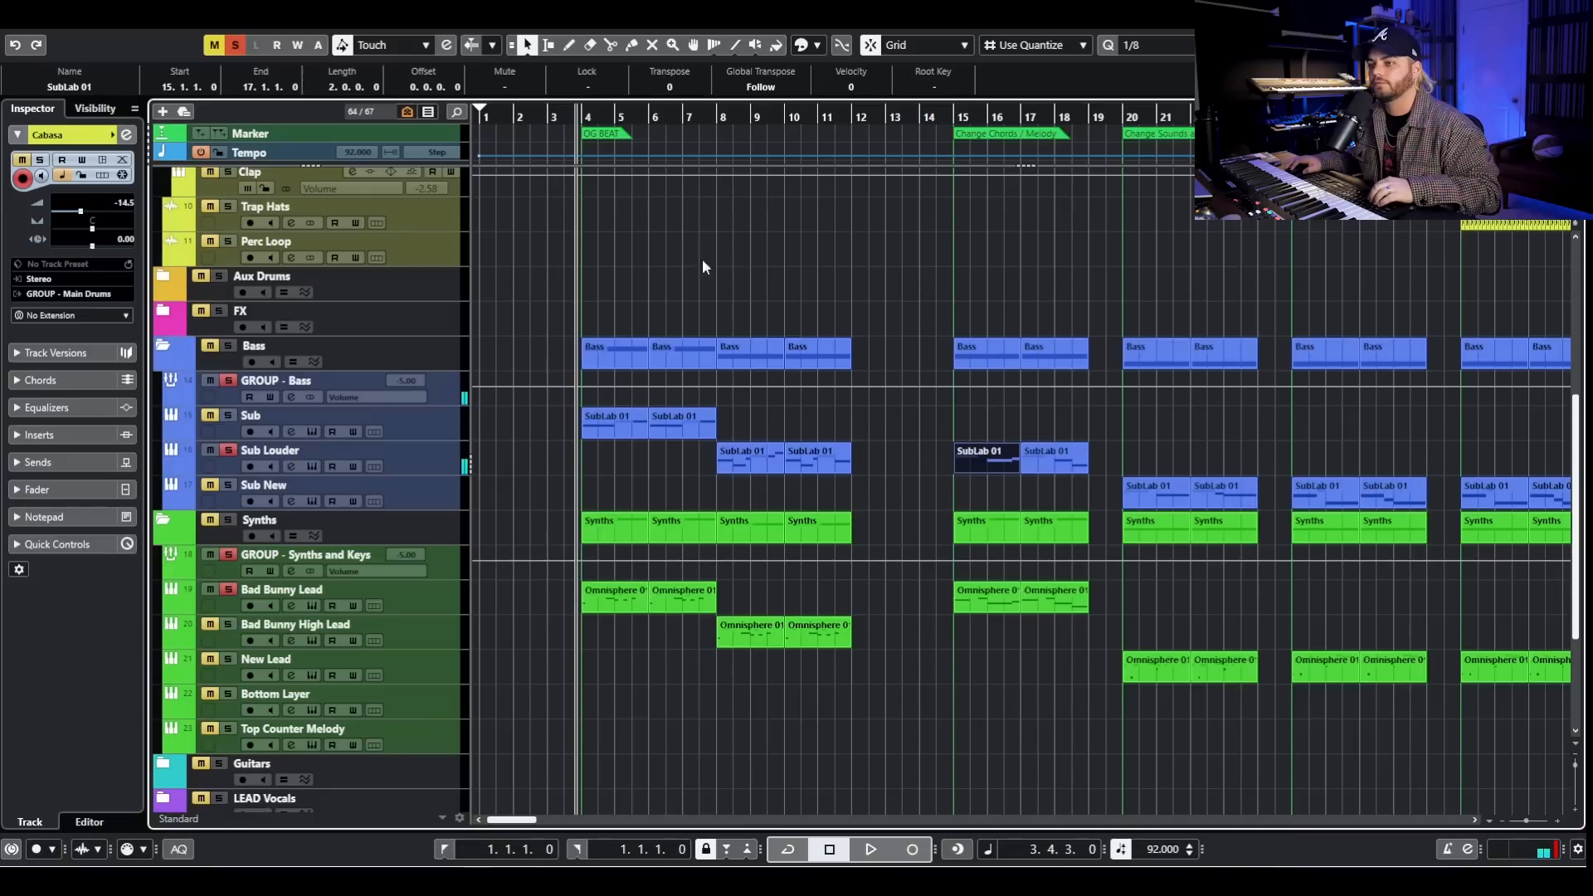
# - Play the soloed lead and bass briefly from just before bar 4, and compare by playing them from bar 15 through bar 18
pyautogui.press('space')
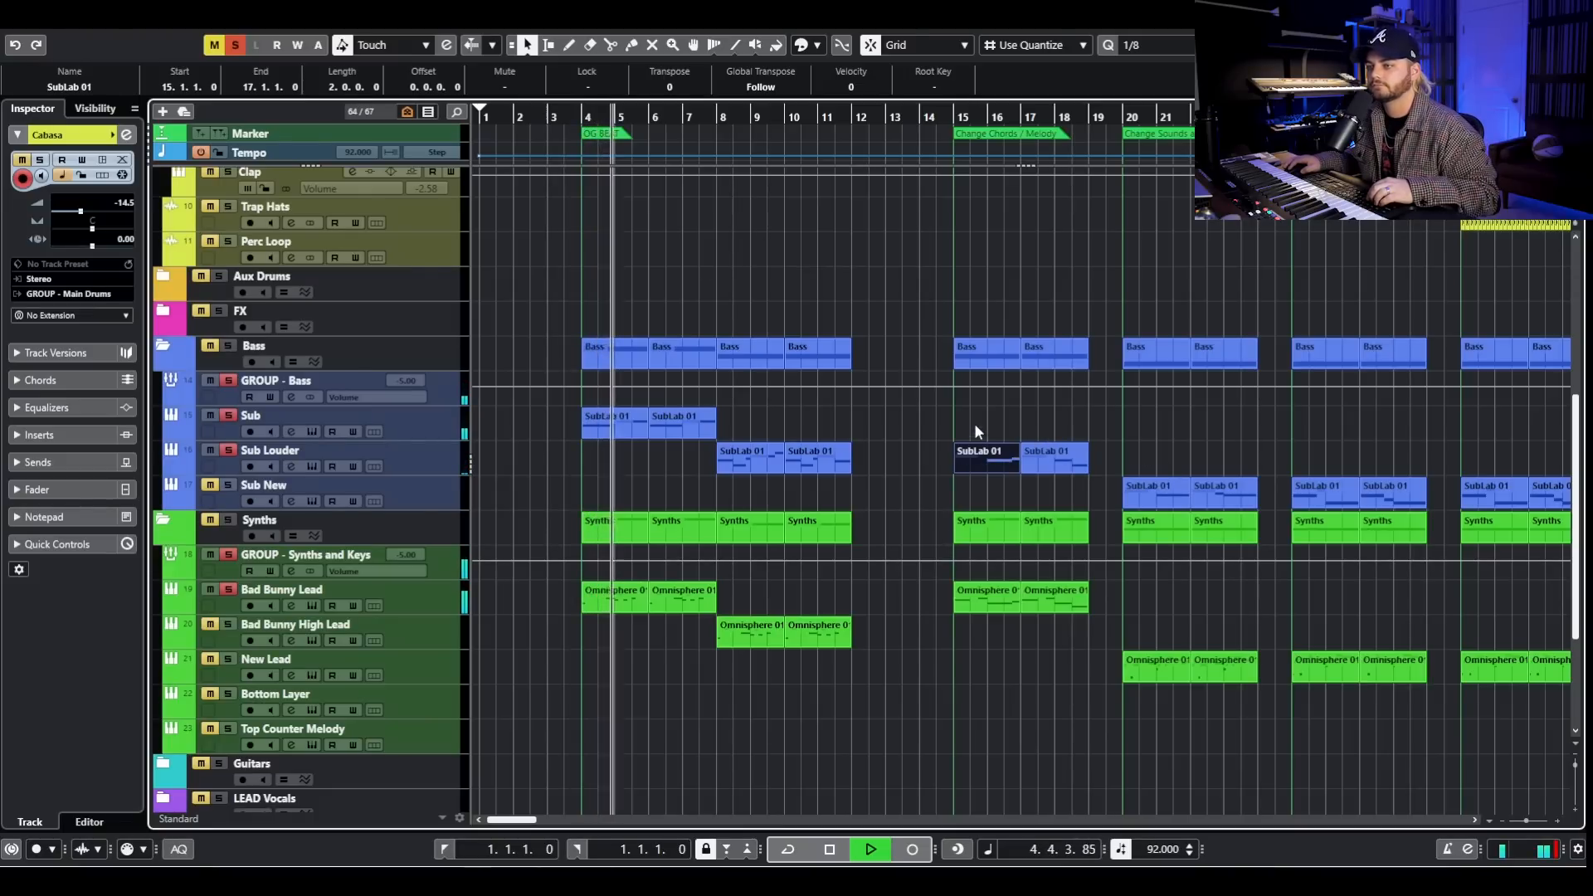
pyautogui.press('space')
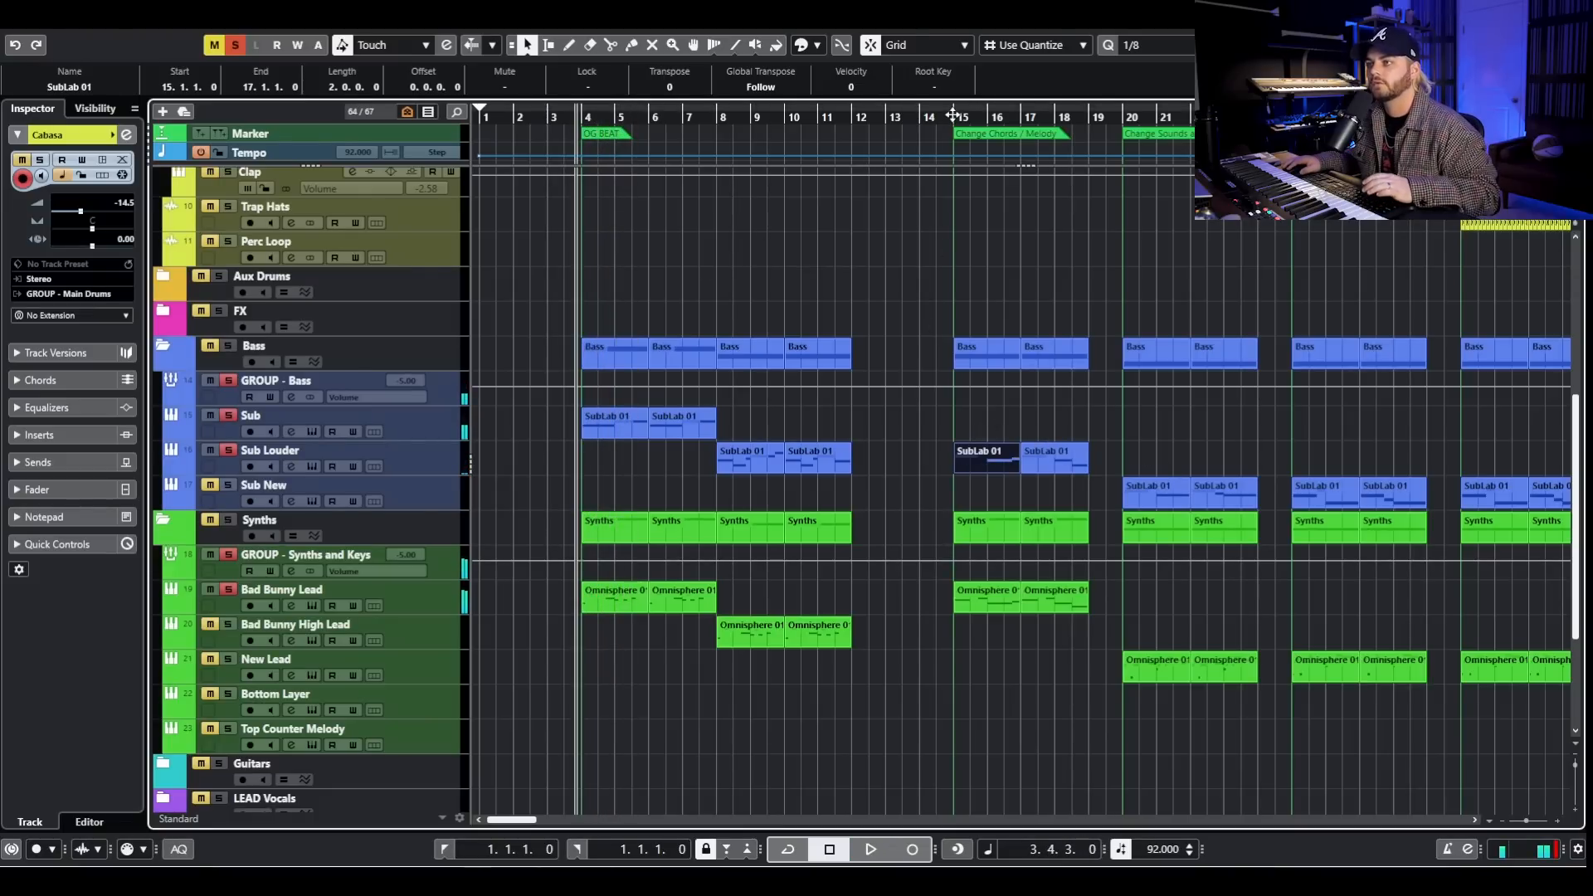
pyautogui.click(954, 114)
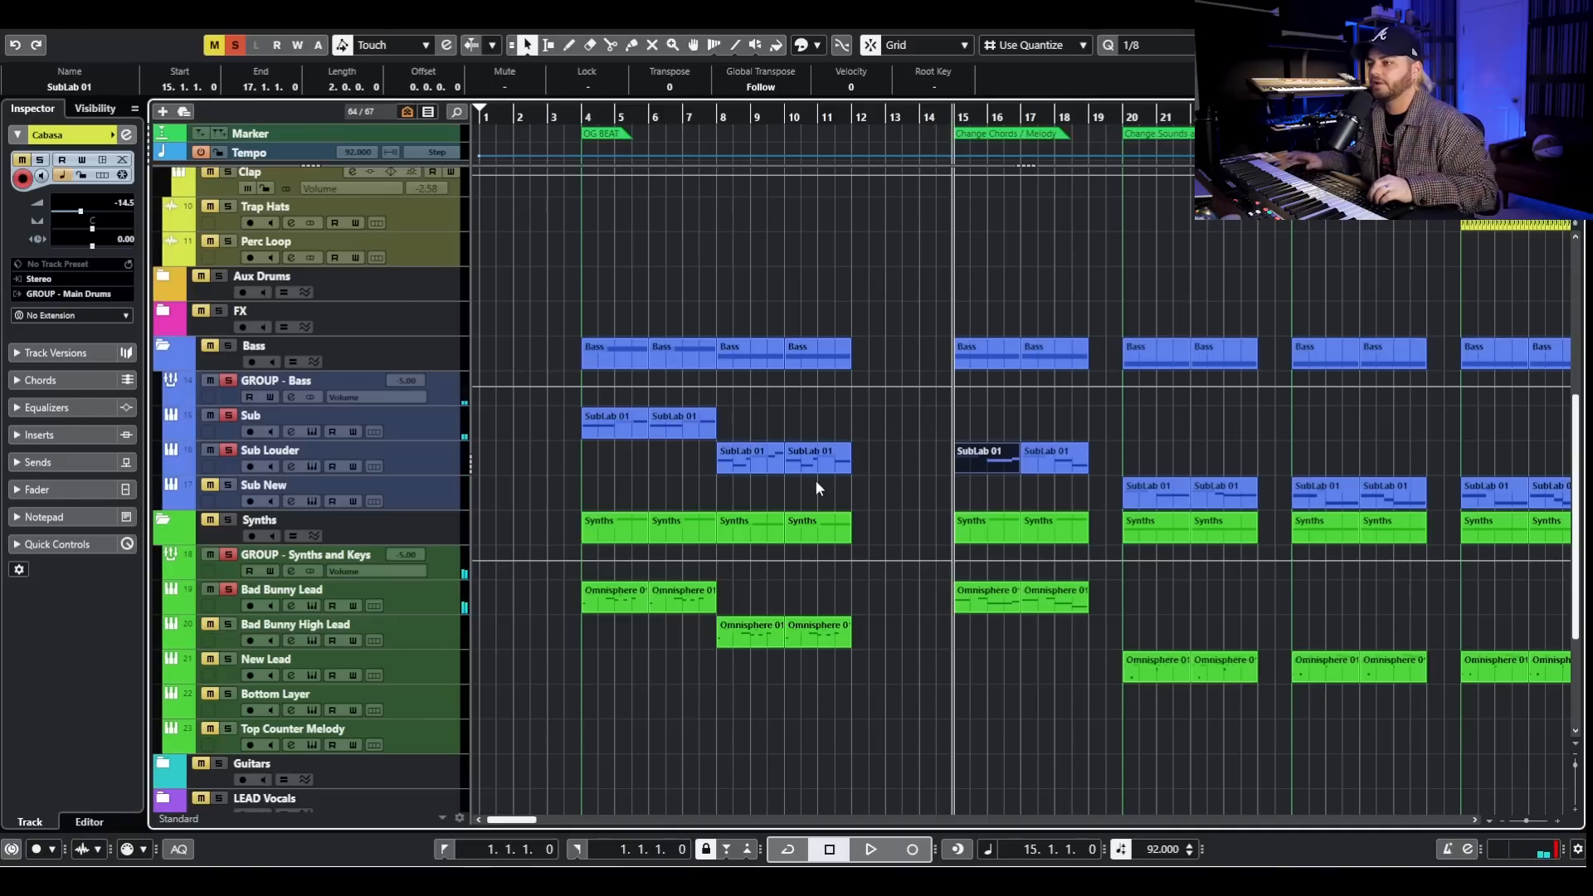
pyautogui.press('space')
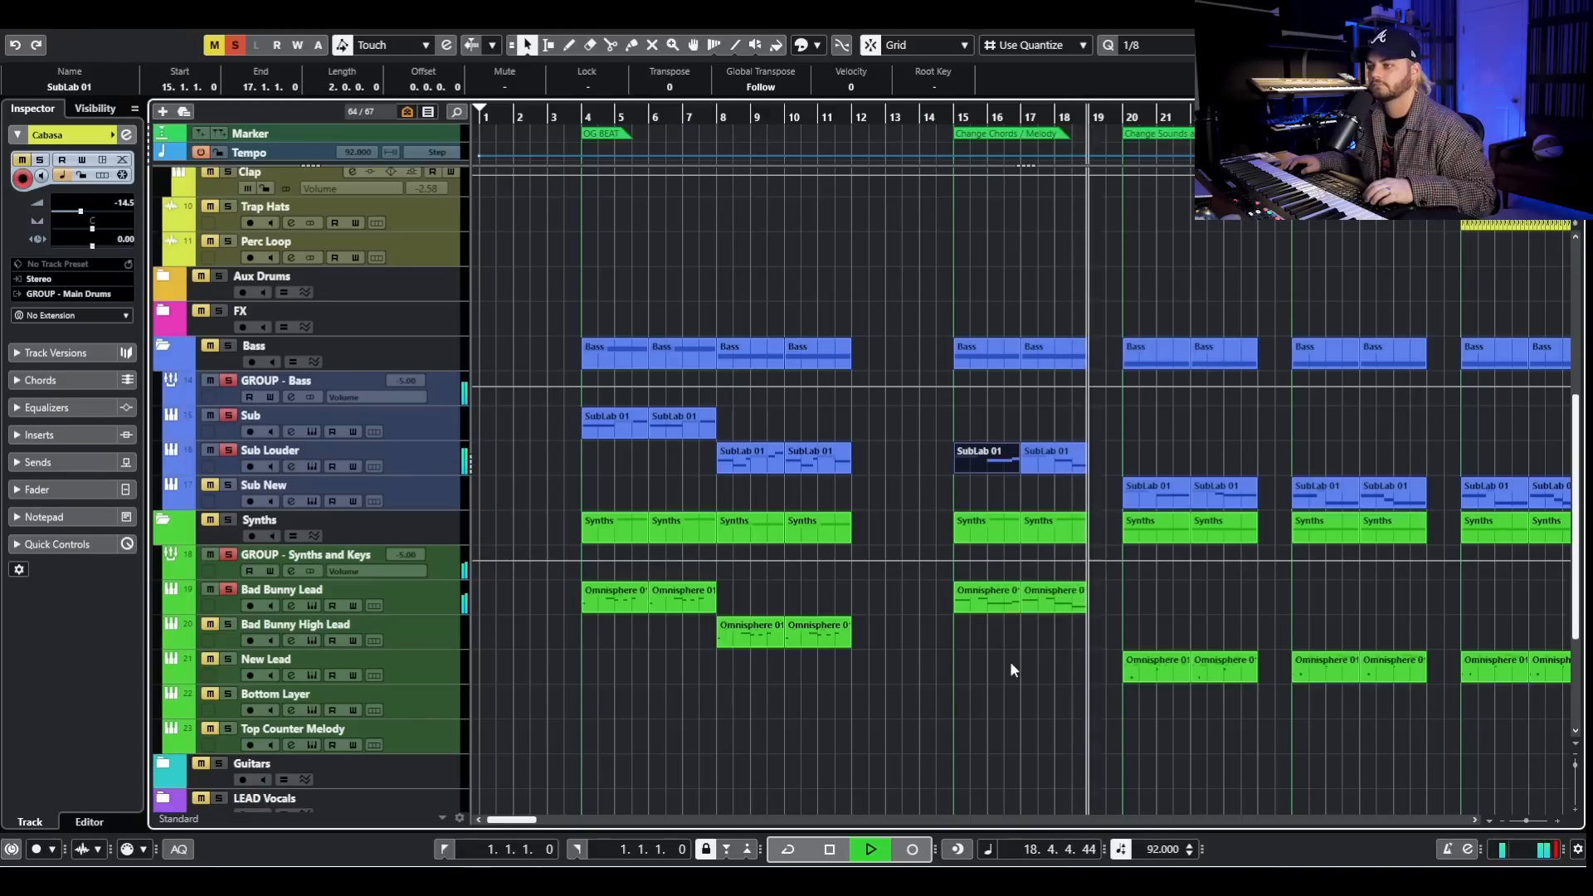
pyautogui.press('space')
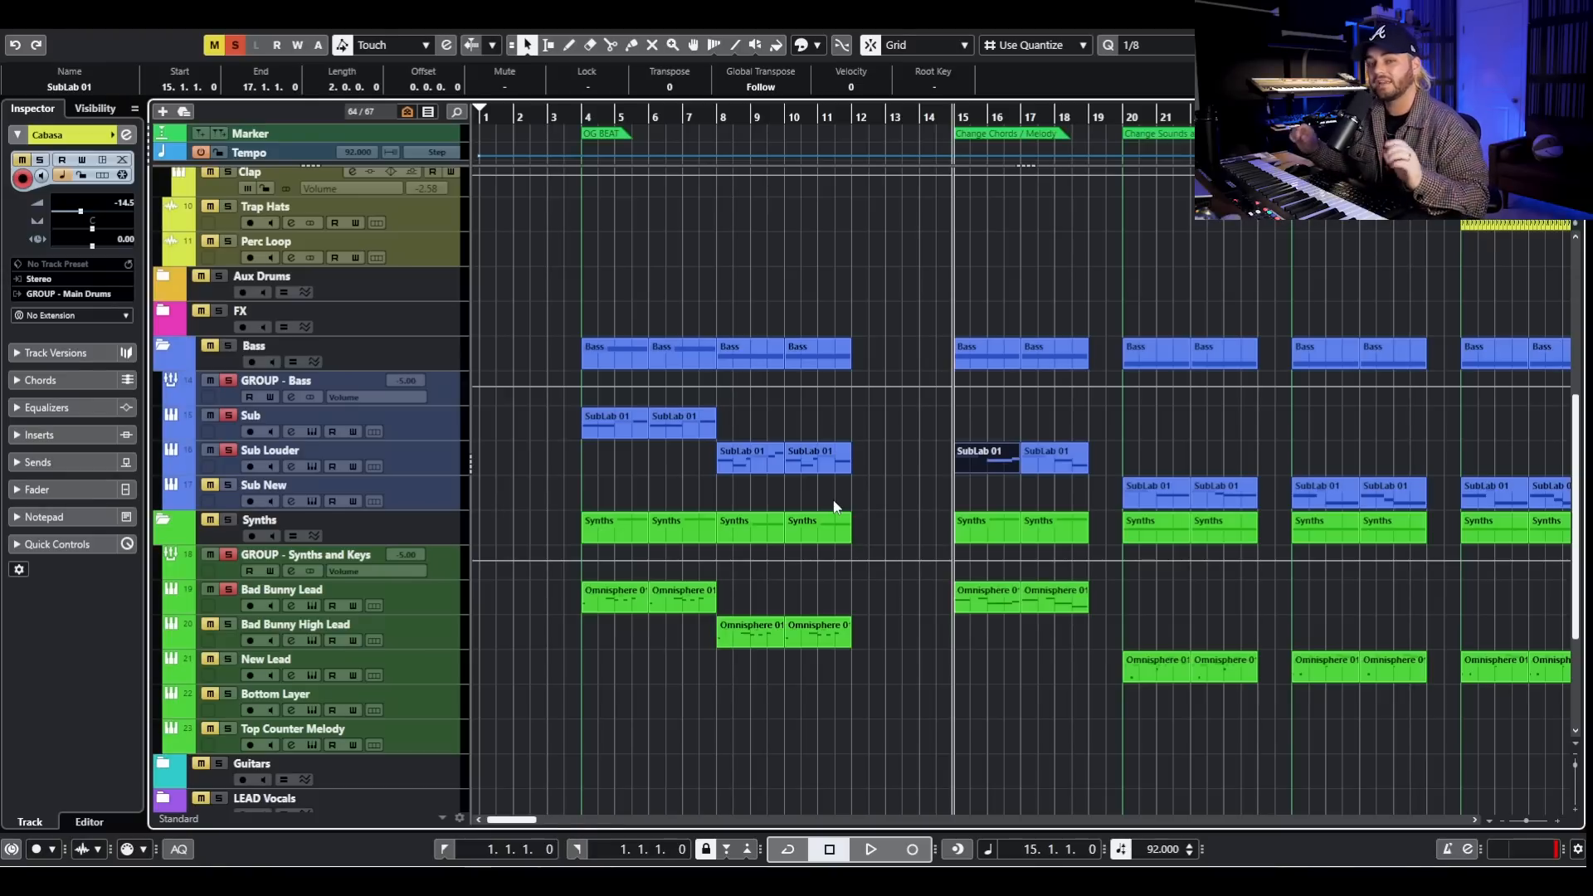
# - Highlight the clips of the bar 15 section, deselect them and place the playhead at bar 20
pyautogui.hscroll(5, 932, 399)
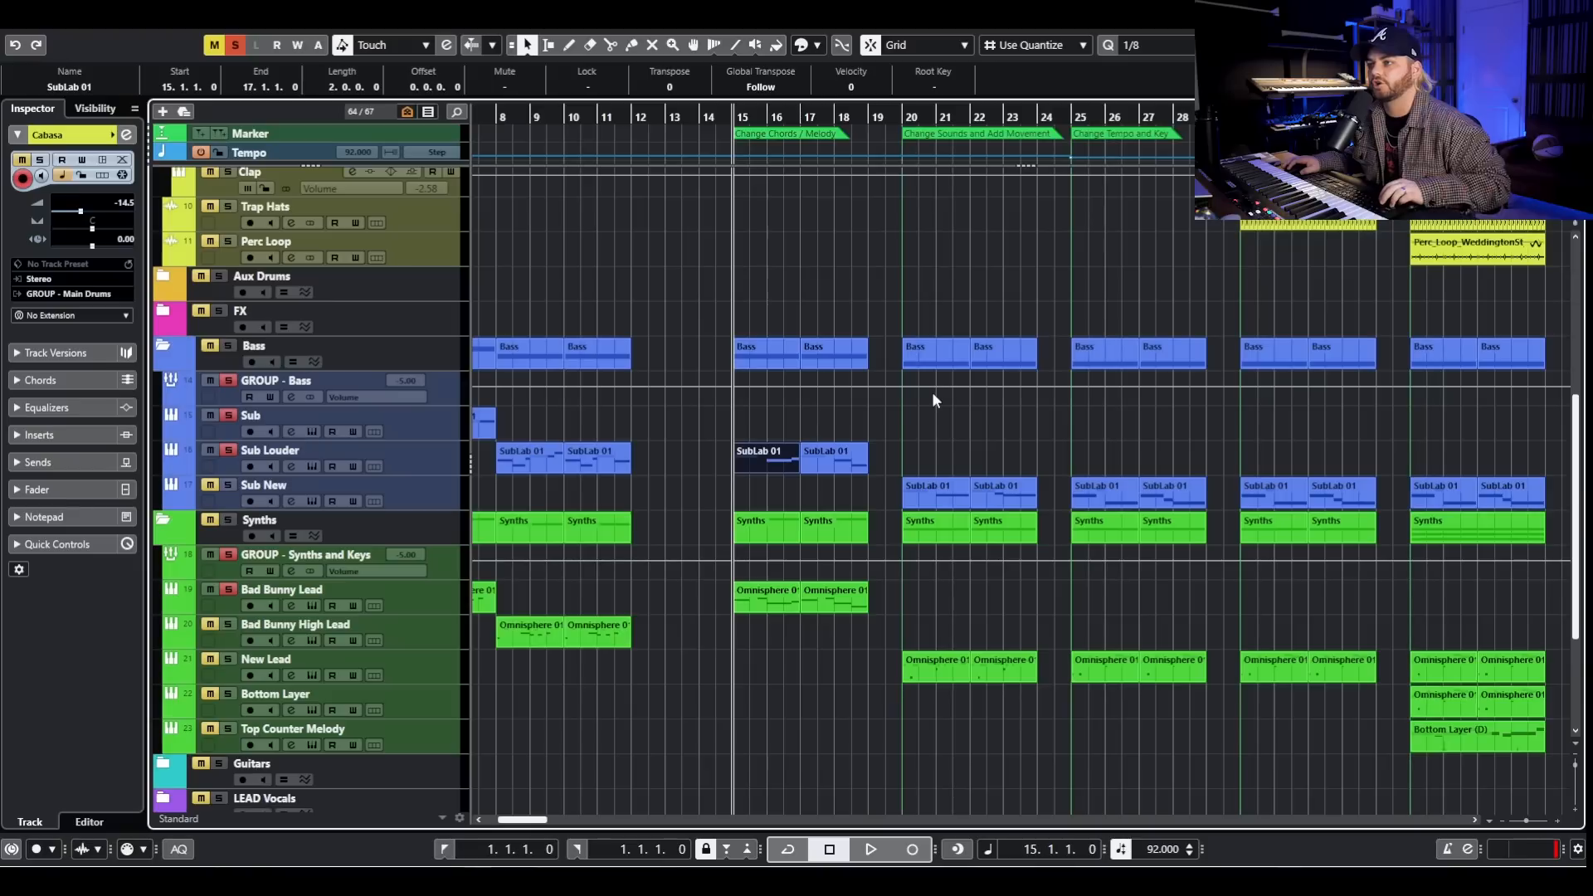
pyautogui.moveTo(734, 292); pyautogui.dragTo(863, 701)
pyautogui.click(919, 259)
pyautogui.click(906, 122)
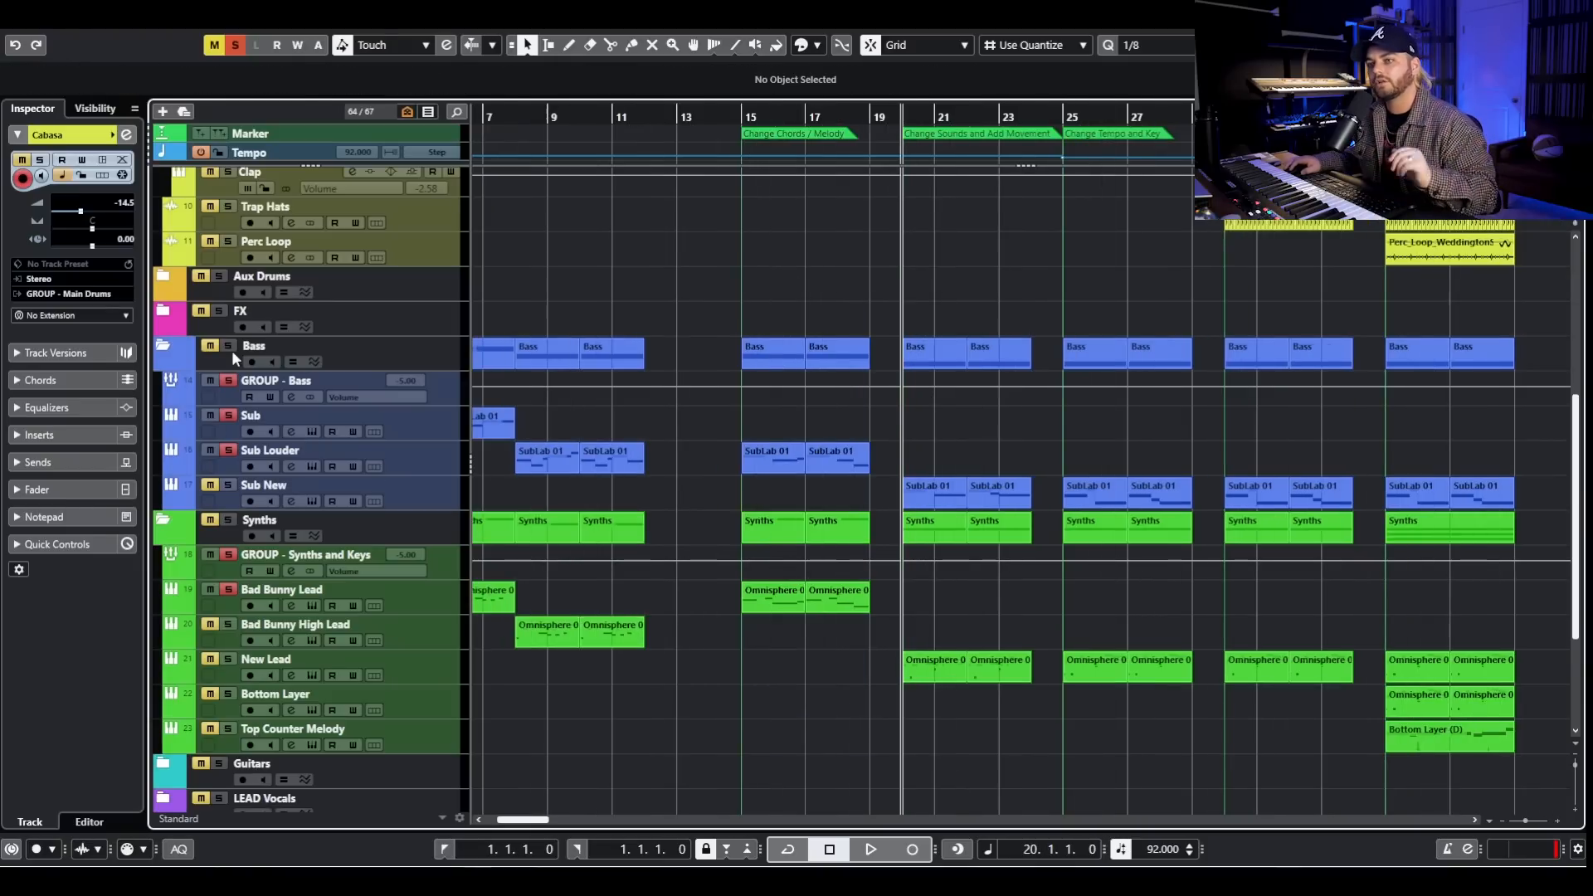
# - Clear all solos, solo New Lead, and play it from bar 20 while viewing its Keyscape instrument window
pyautogui.click(237, 46)
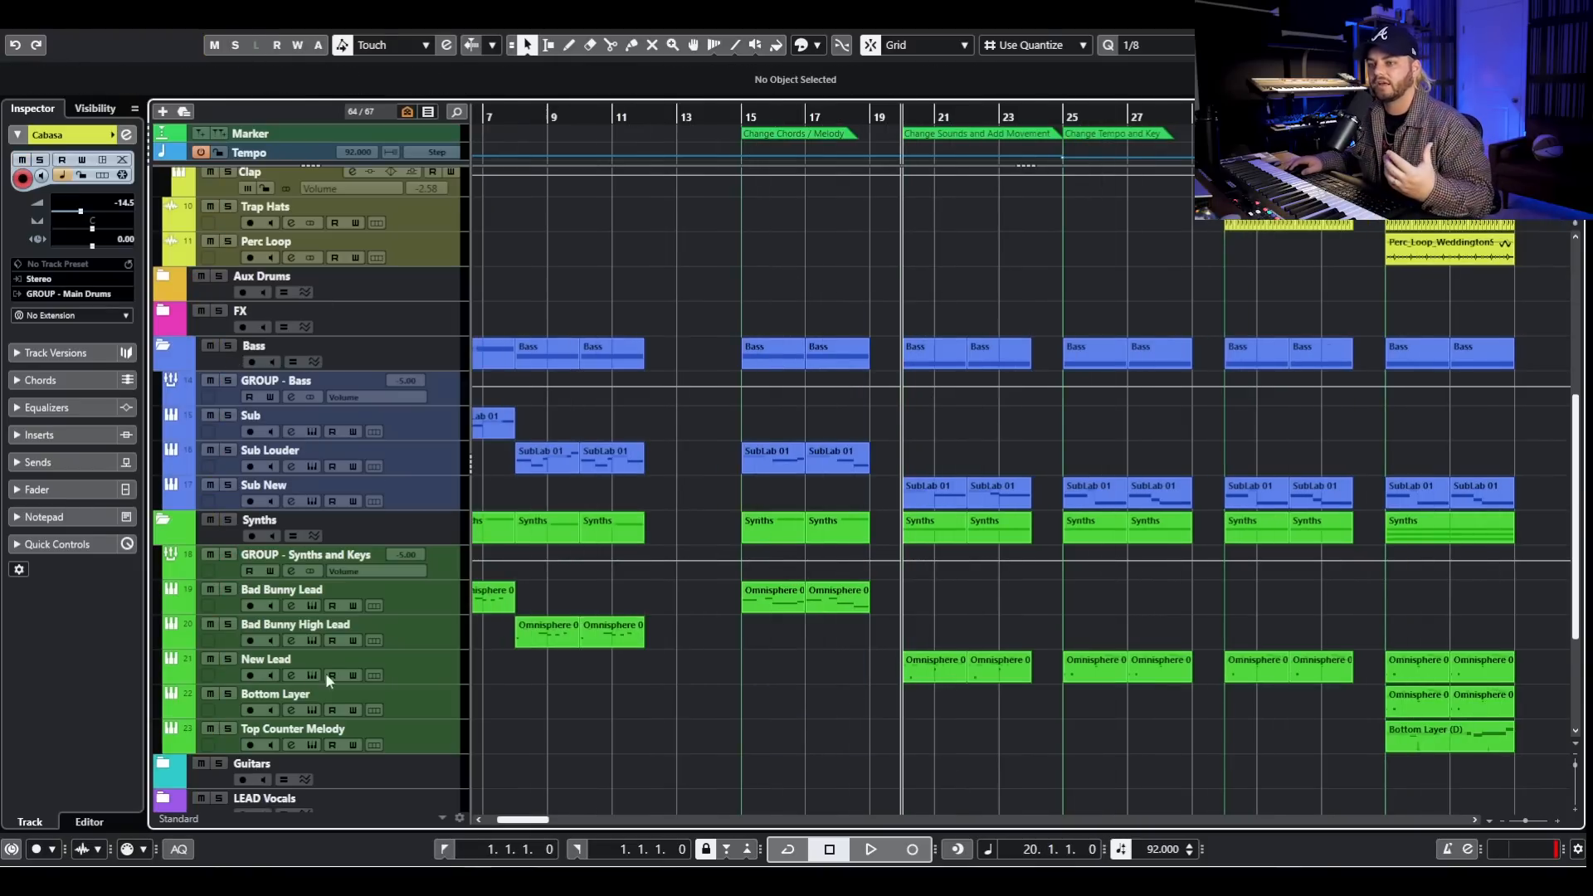
pyautogui.click(229, 660)
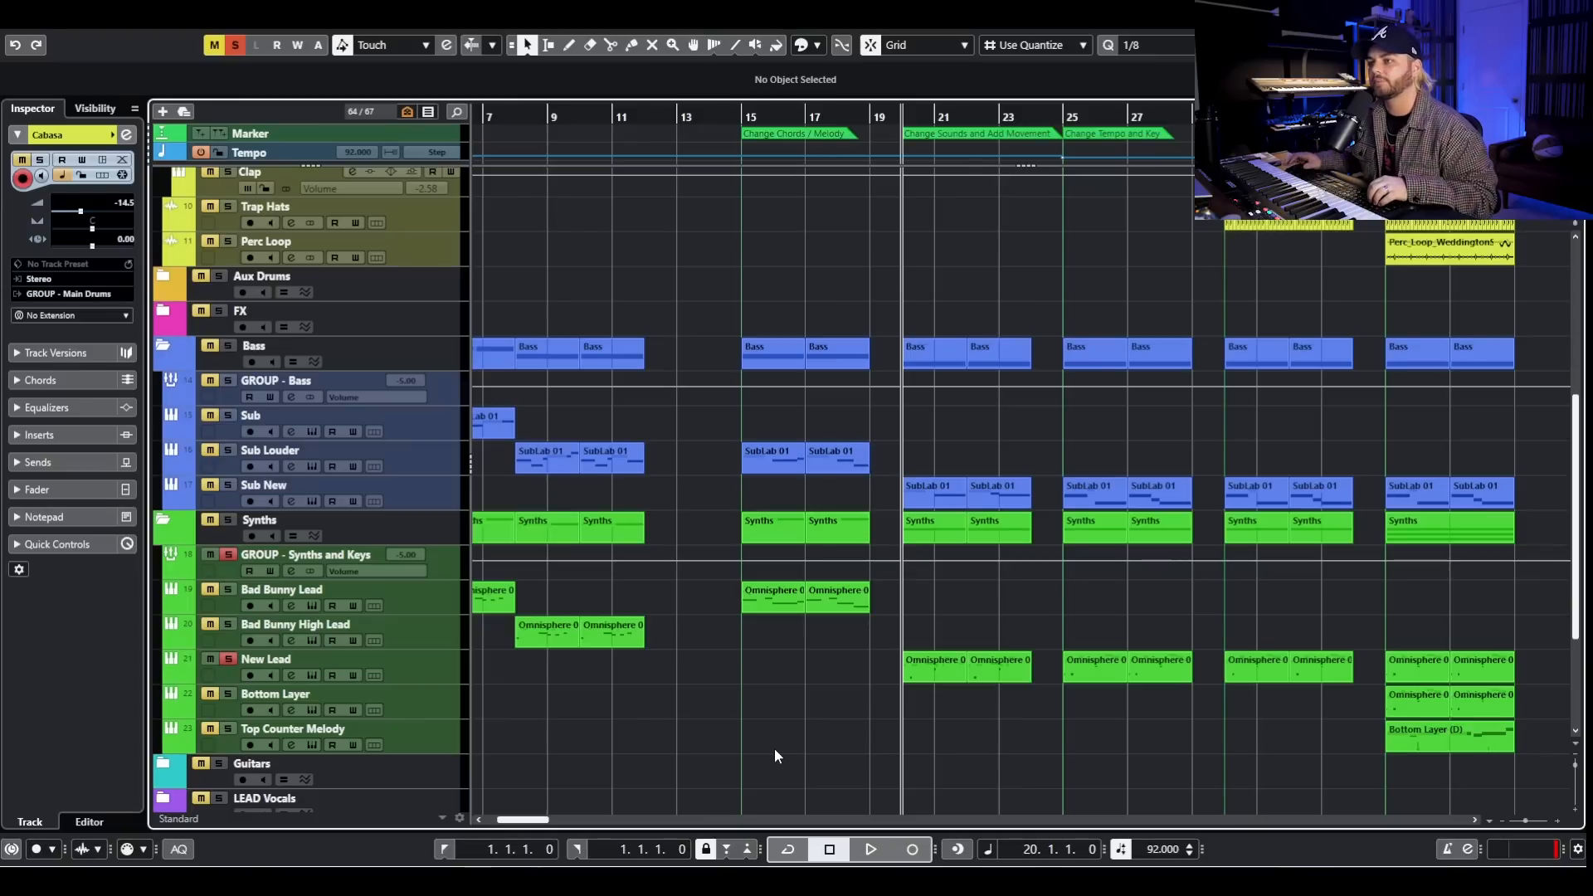
pyautogui.press('space')
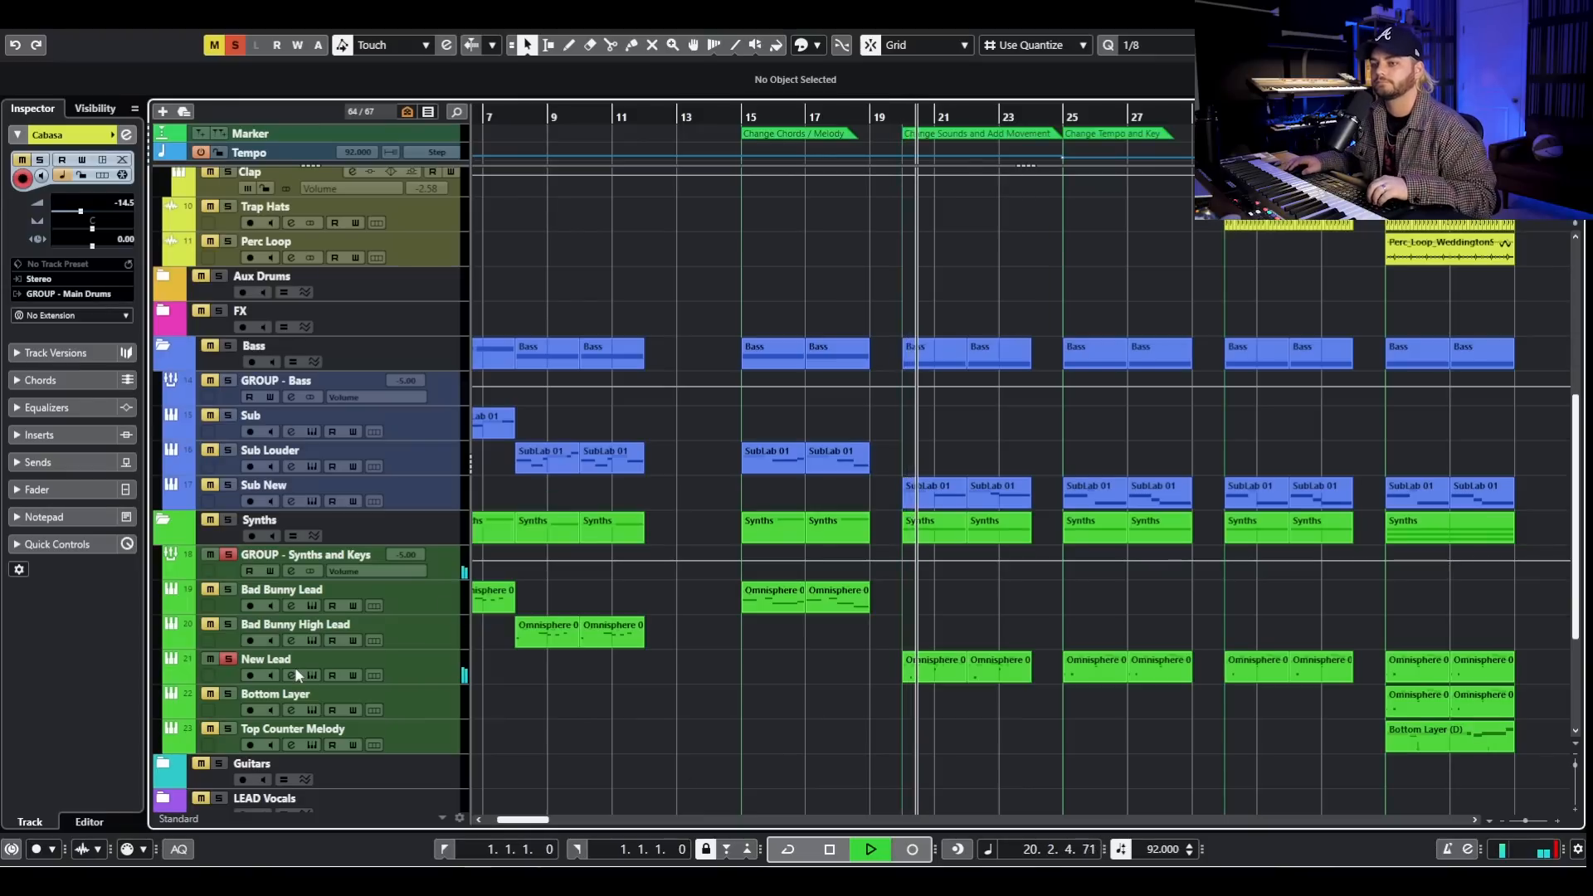
pyautogui.moveTo(1592, 80); pyautogui.dragTo(524, 79)
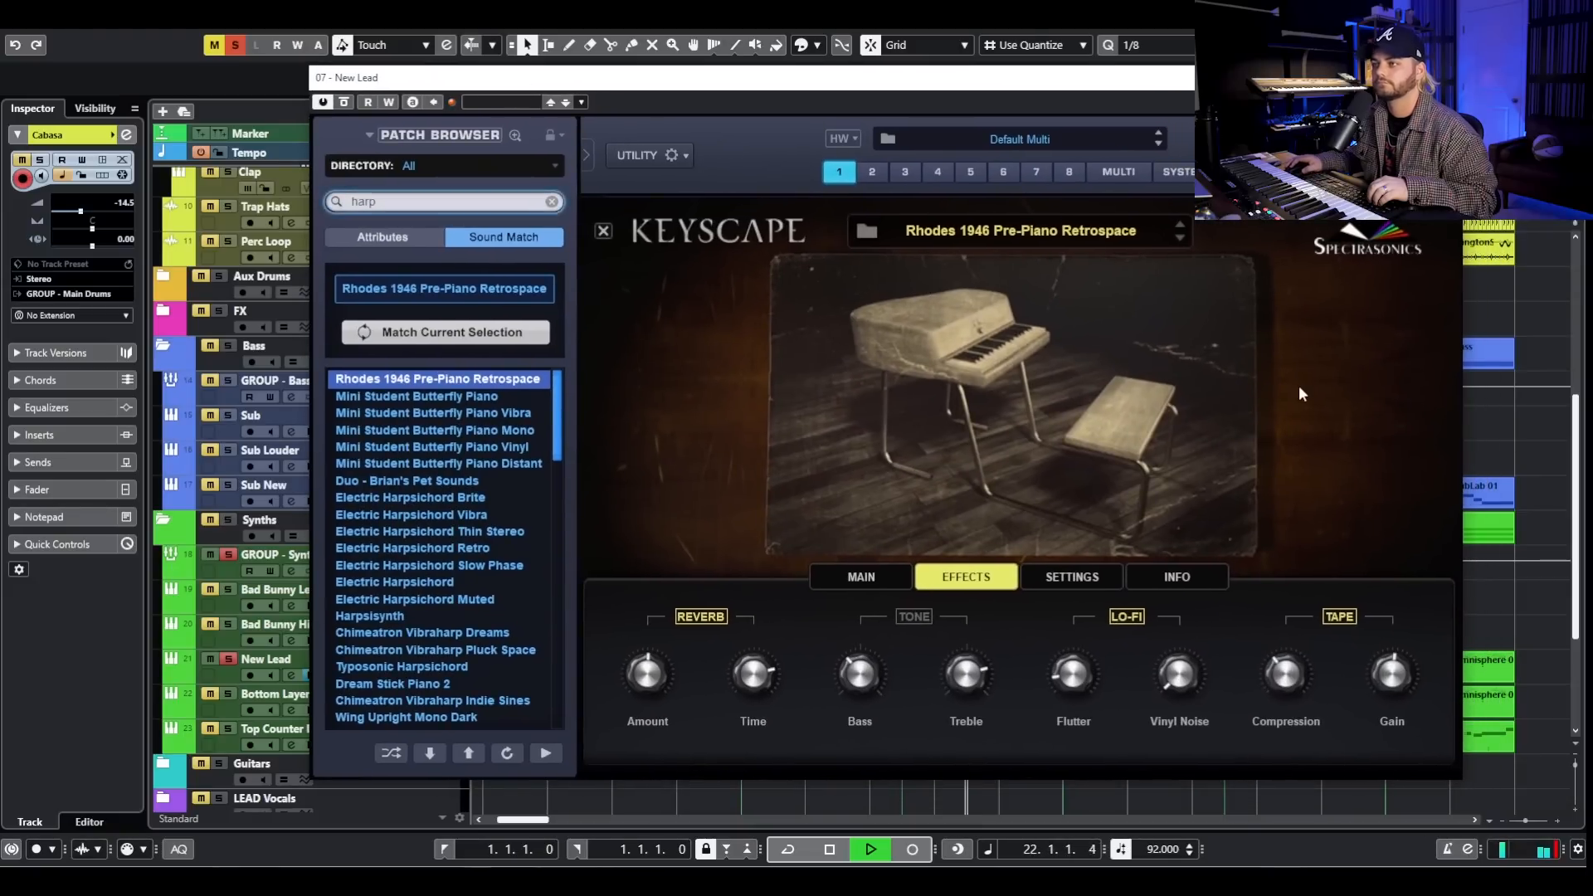
pyautogui.press('space')
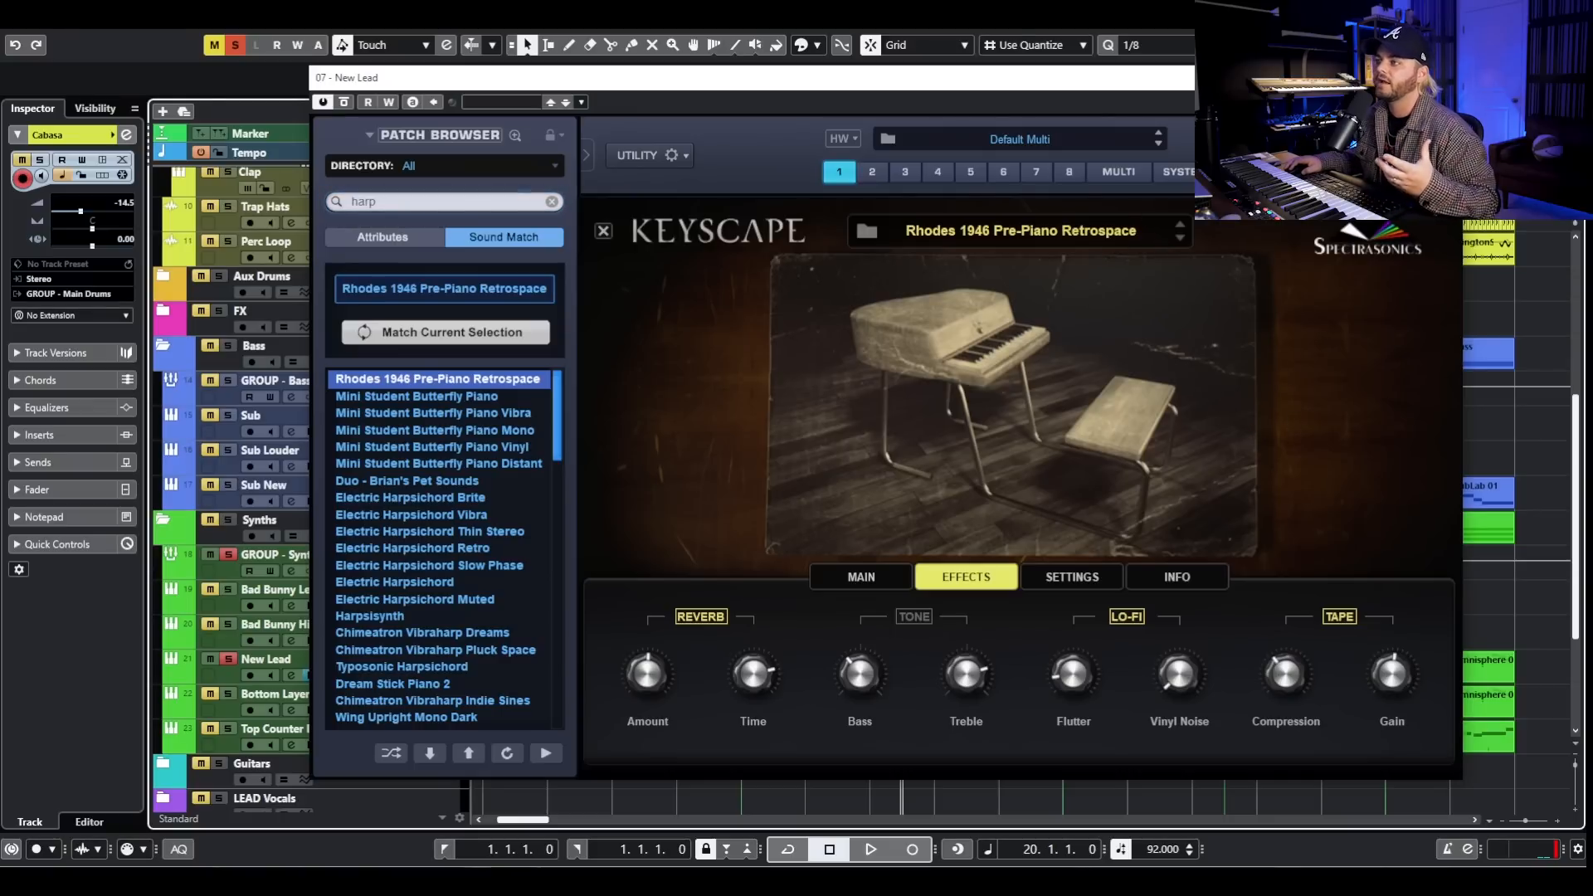
pyautogui.click(1444, 77)
# - Solo Sub New as well, play its bar 20 SubLab 01 clip in the note editor, and close the editor
pyautogui.click(224, 488)
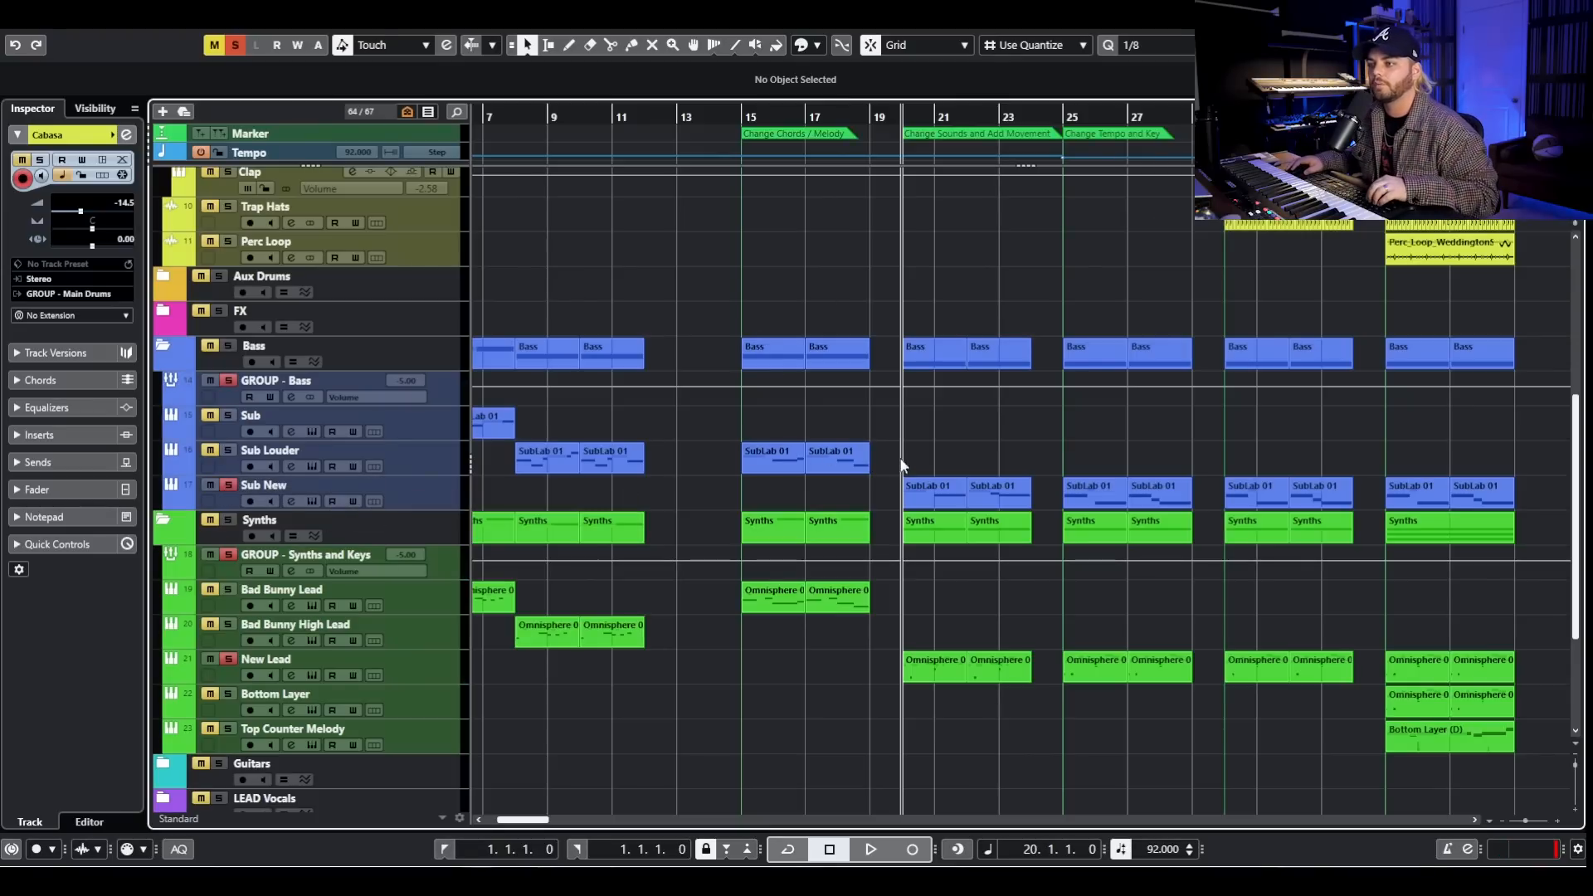
pyautogui.doubleClick(935, 491)
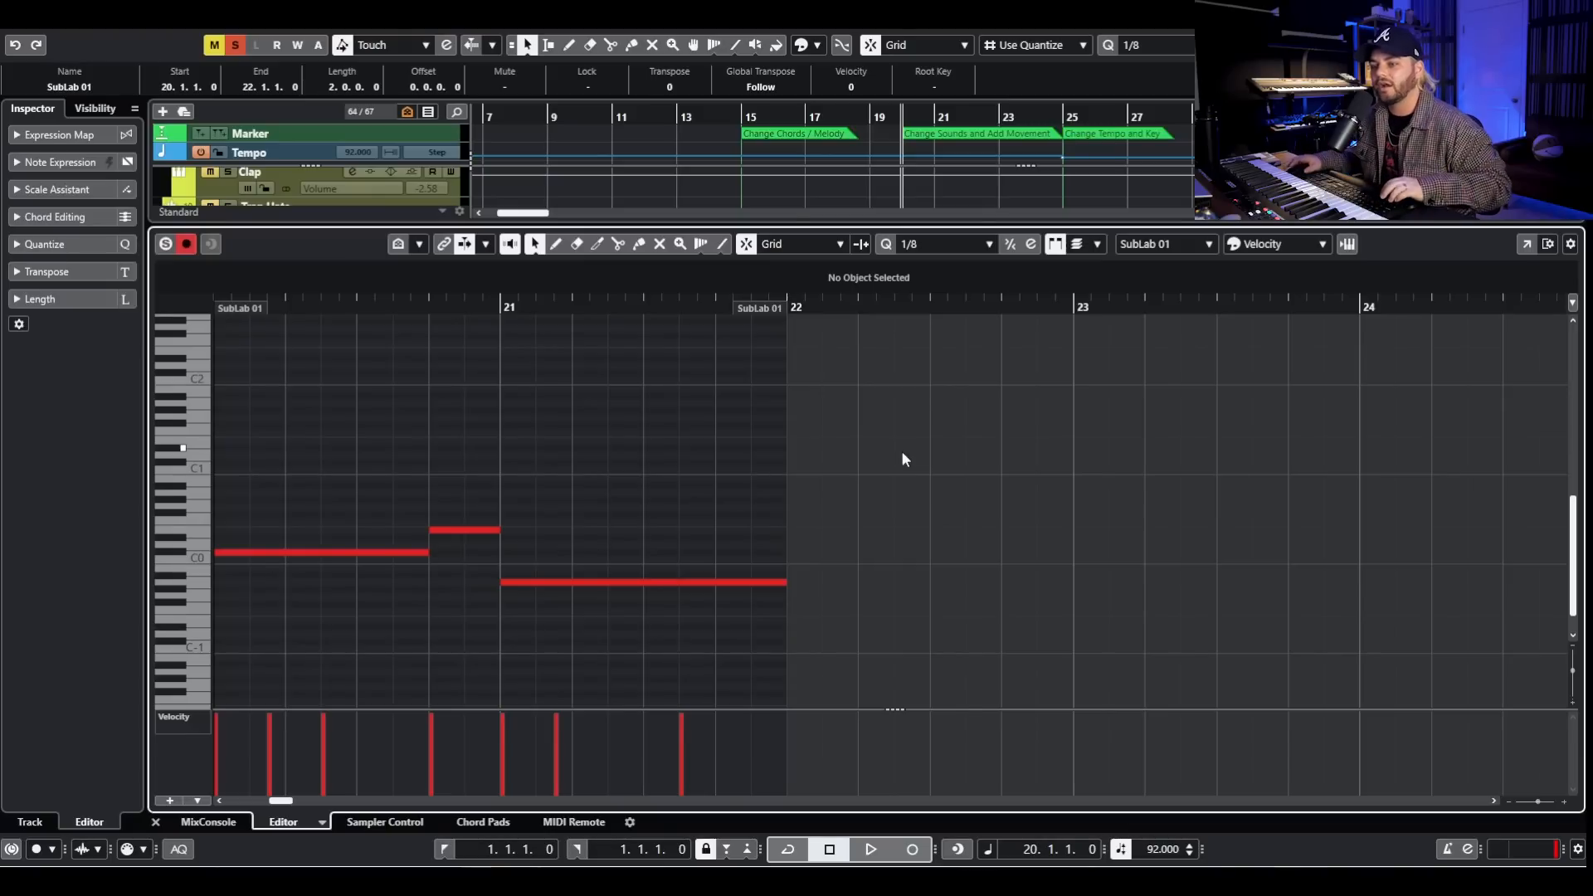
pyautogui.hscroll(-1, 885, 496)
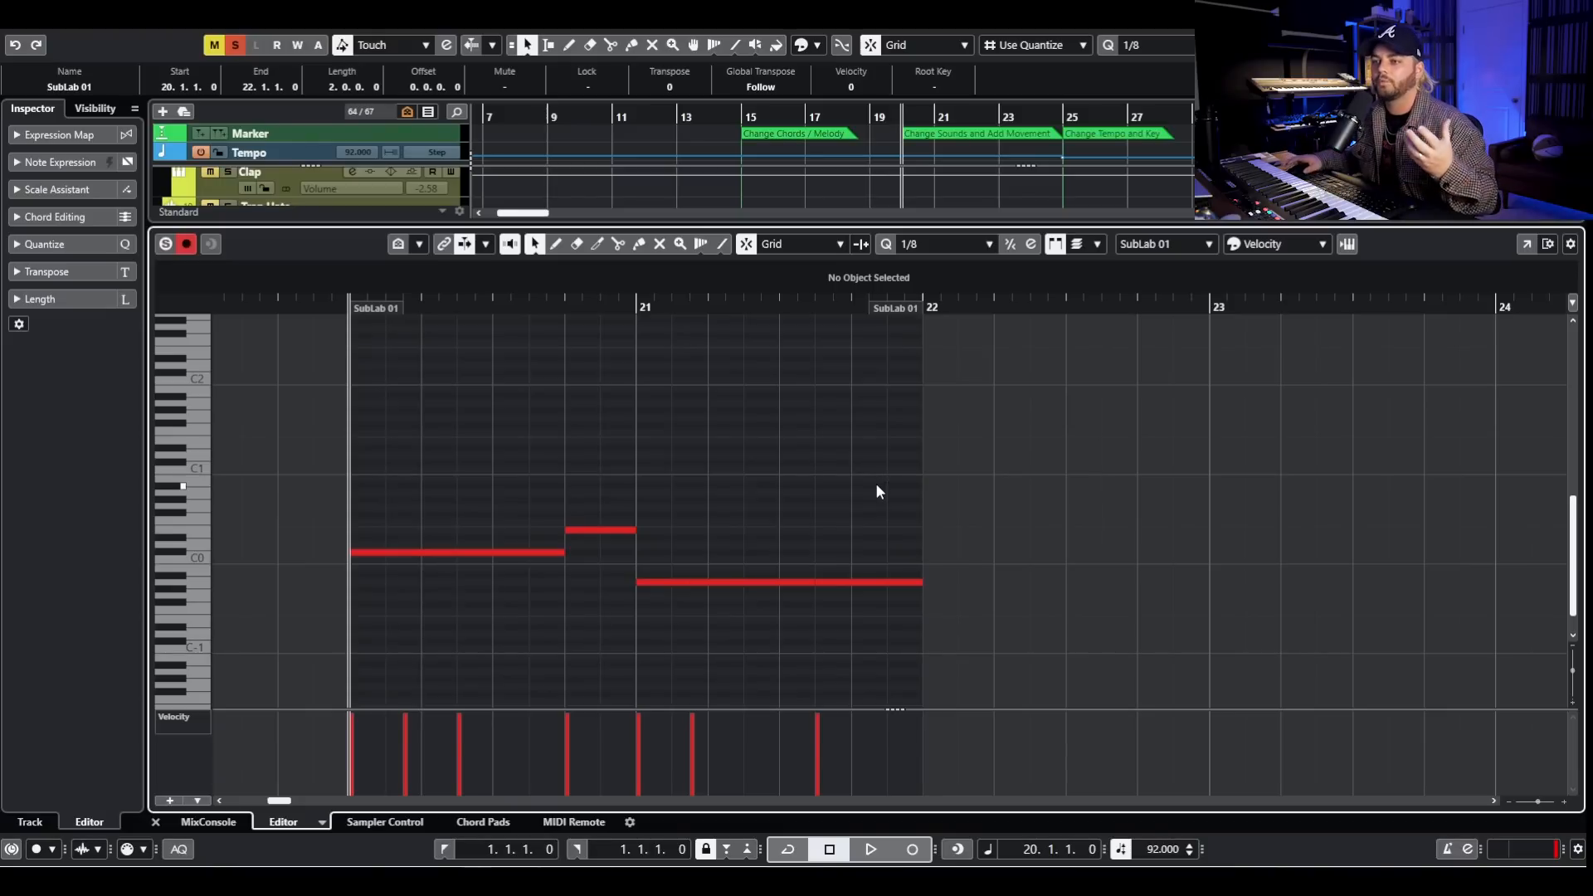
pyautogui.press('space')
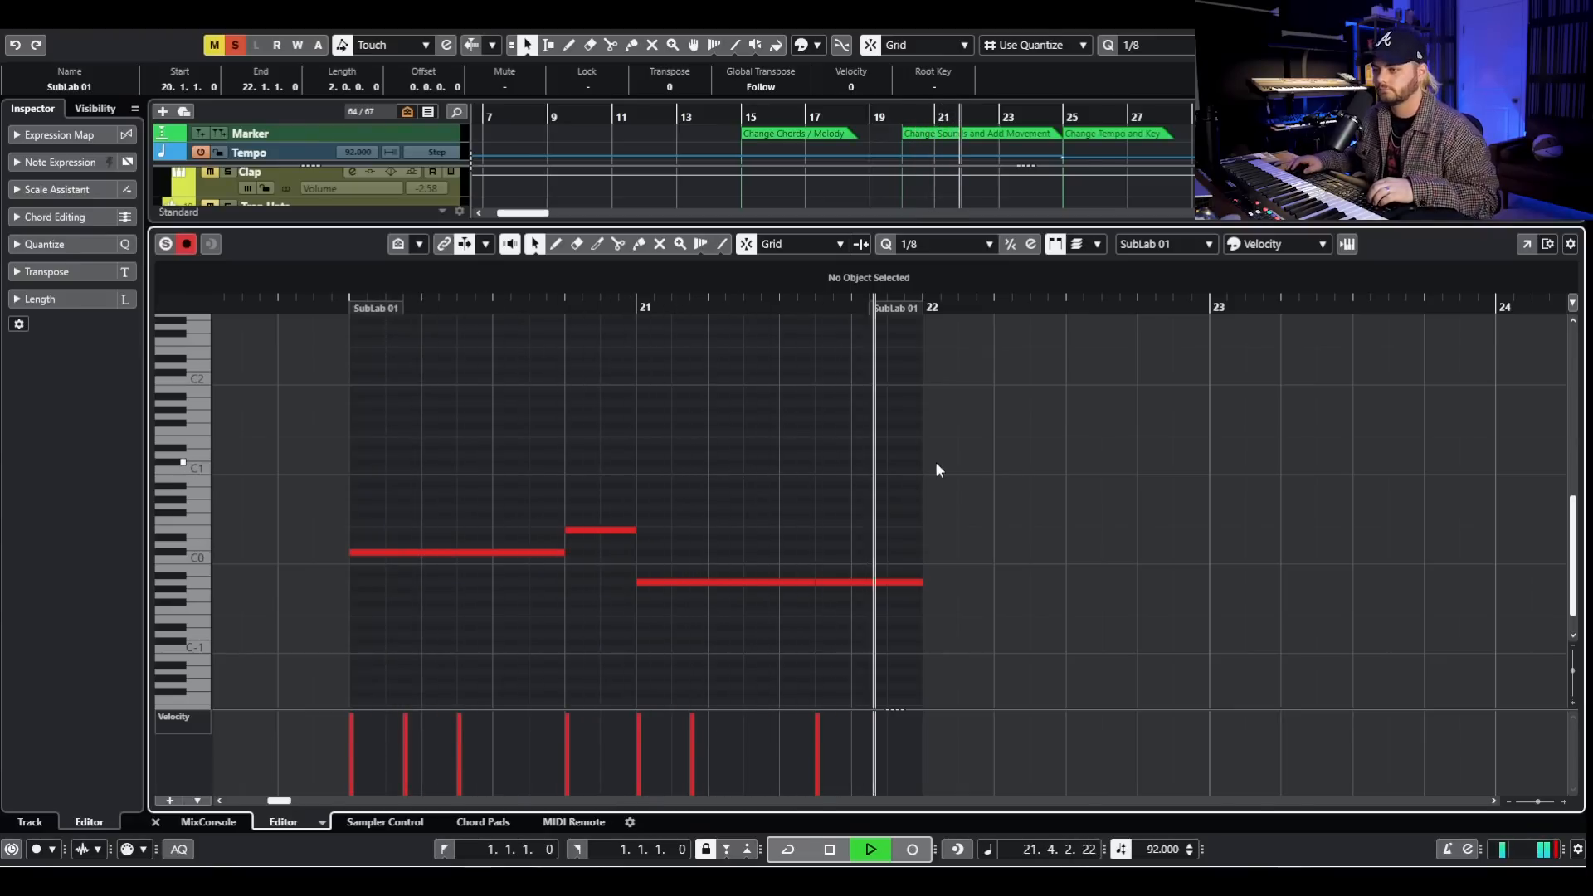
pyautogui.press('space')
pyautogui.press('Return')
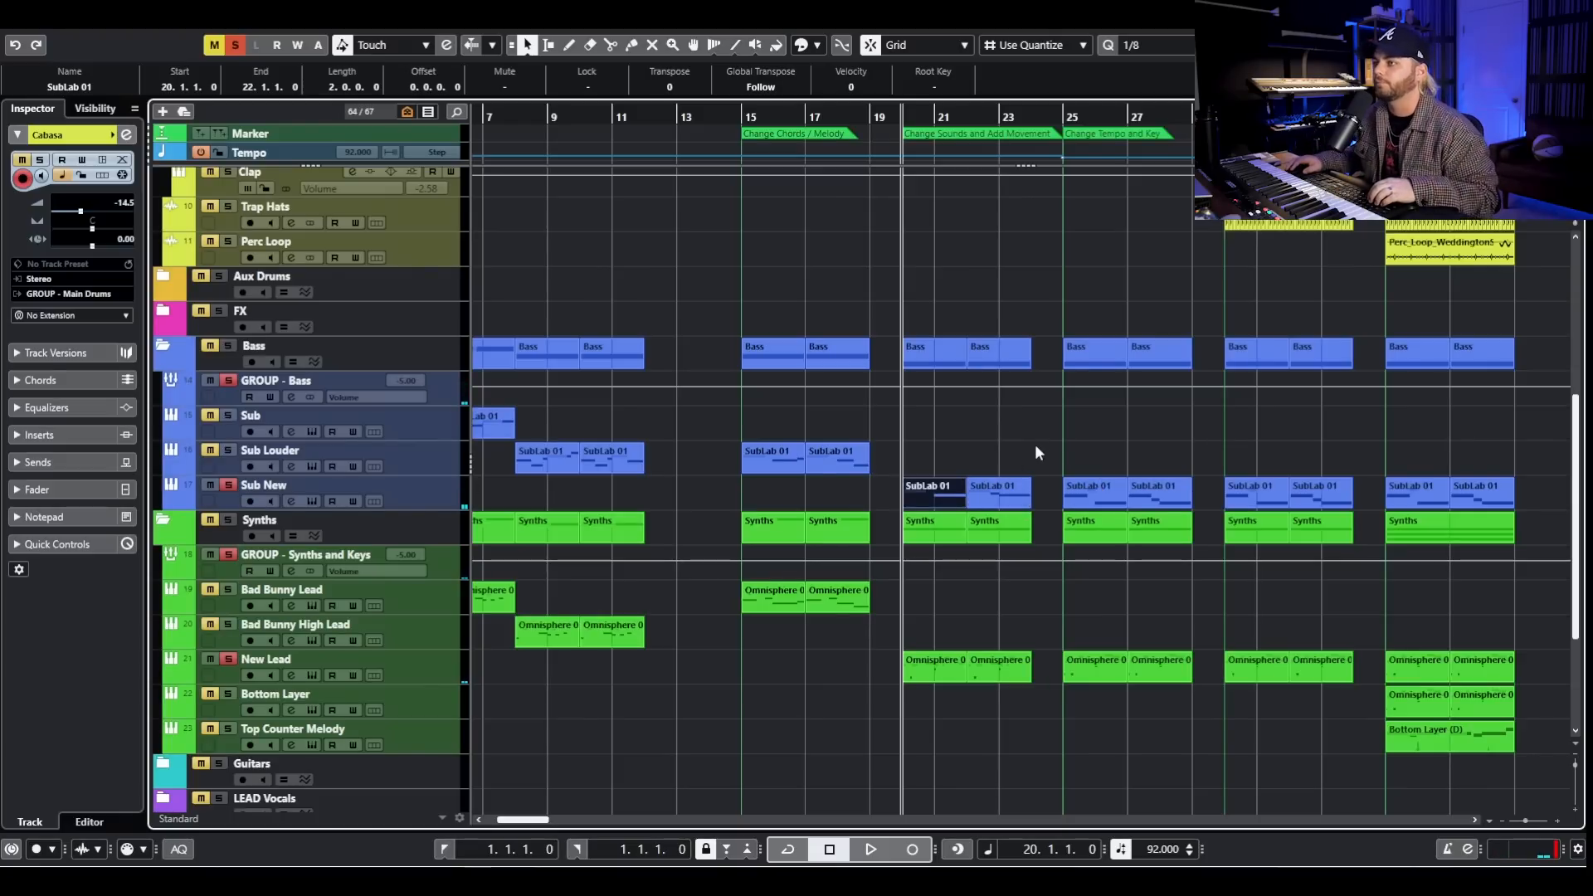
# - Select the two New Lead clips at bar 20 and briefly play the soloed lead and bass from there
pyautogui.moveTo(968, 611); pyautogui.dragTo(995, 692)
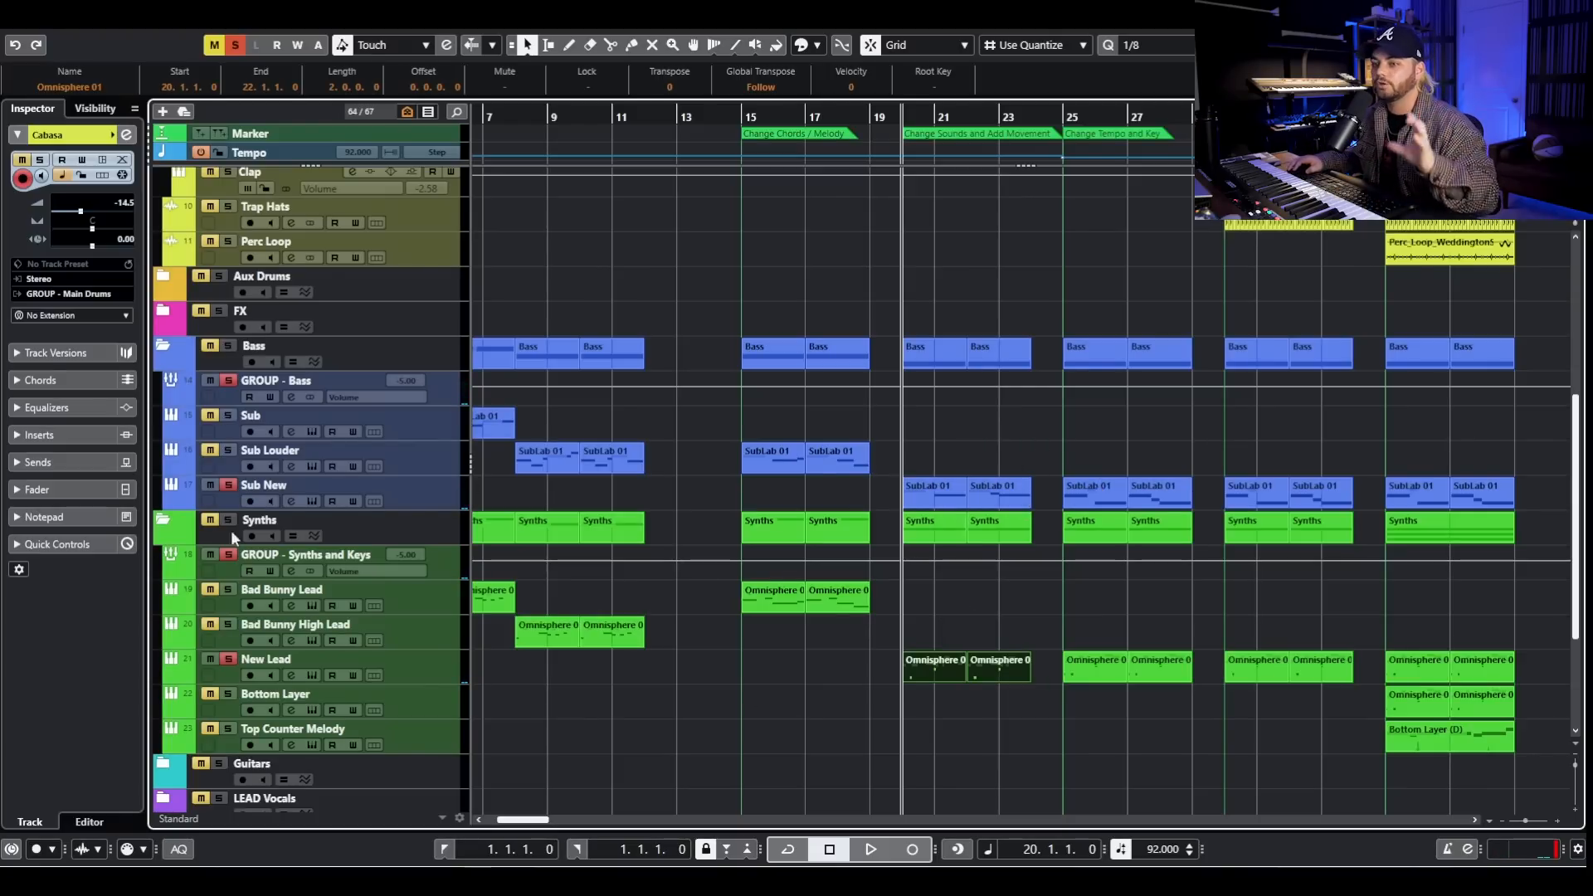
pyautogui.press('g')
pyautogui.press('space')
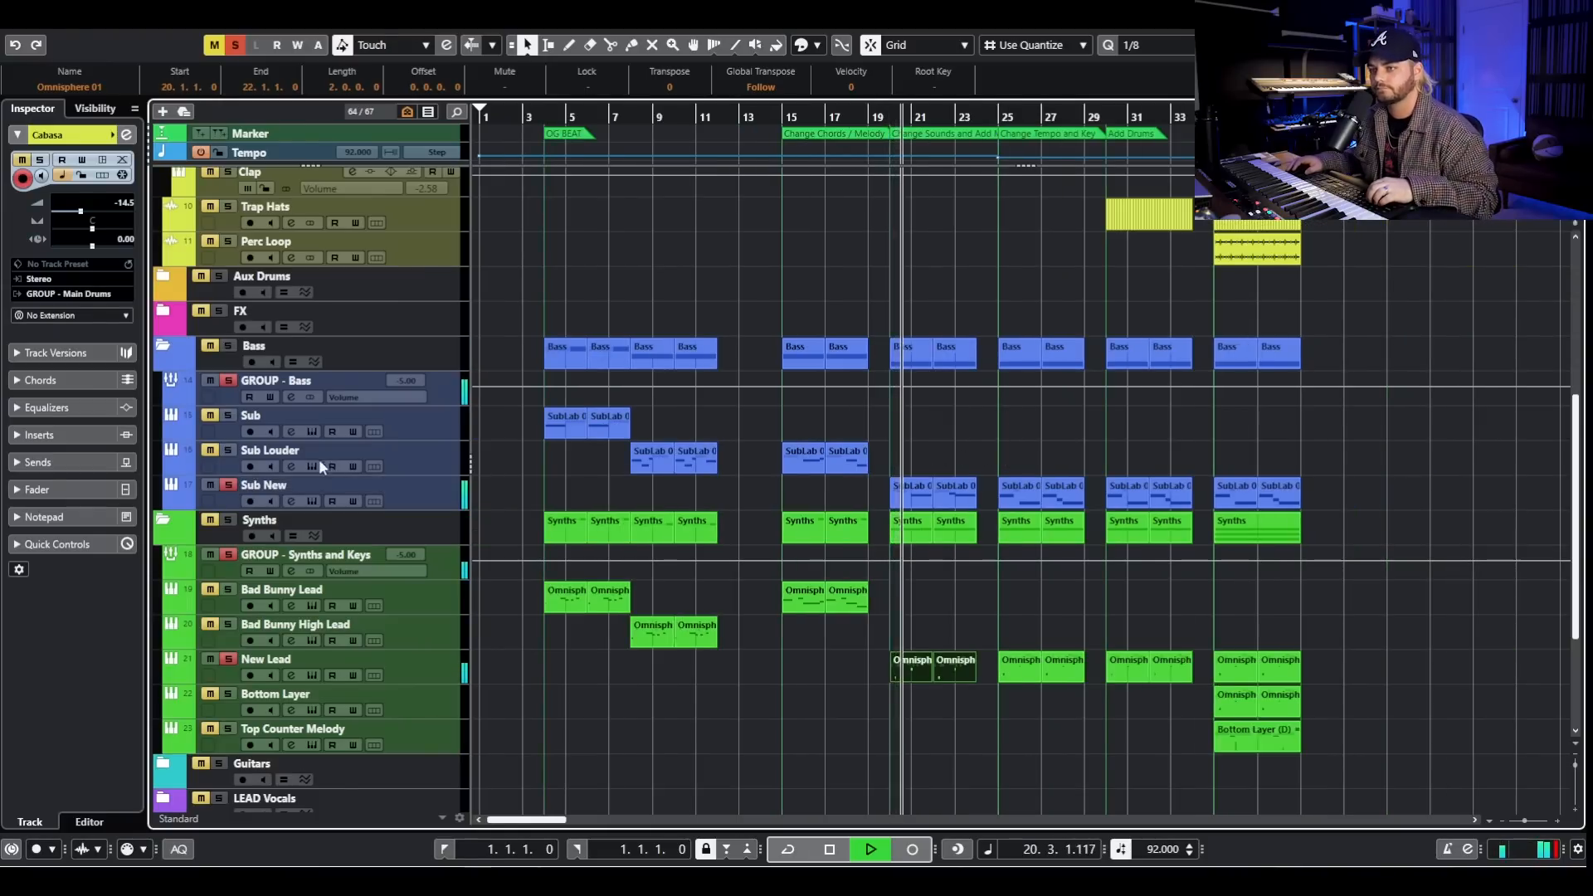
pyautogui.press('space')
# - Play the original beat from just before bar 4 and clear all solos during playback
pyautogui.click(230, 376)
pyautogui.click(542, 117)
pyautogui.press('space')
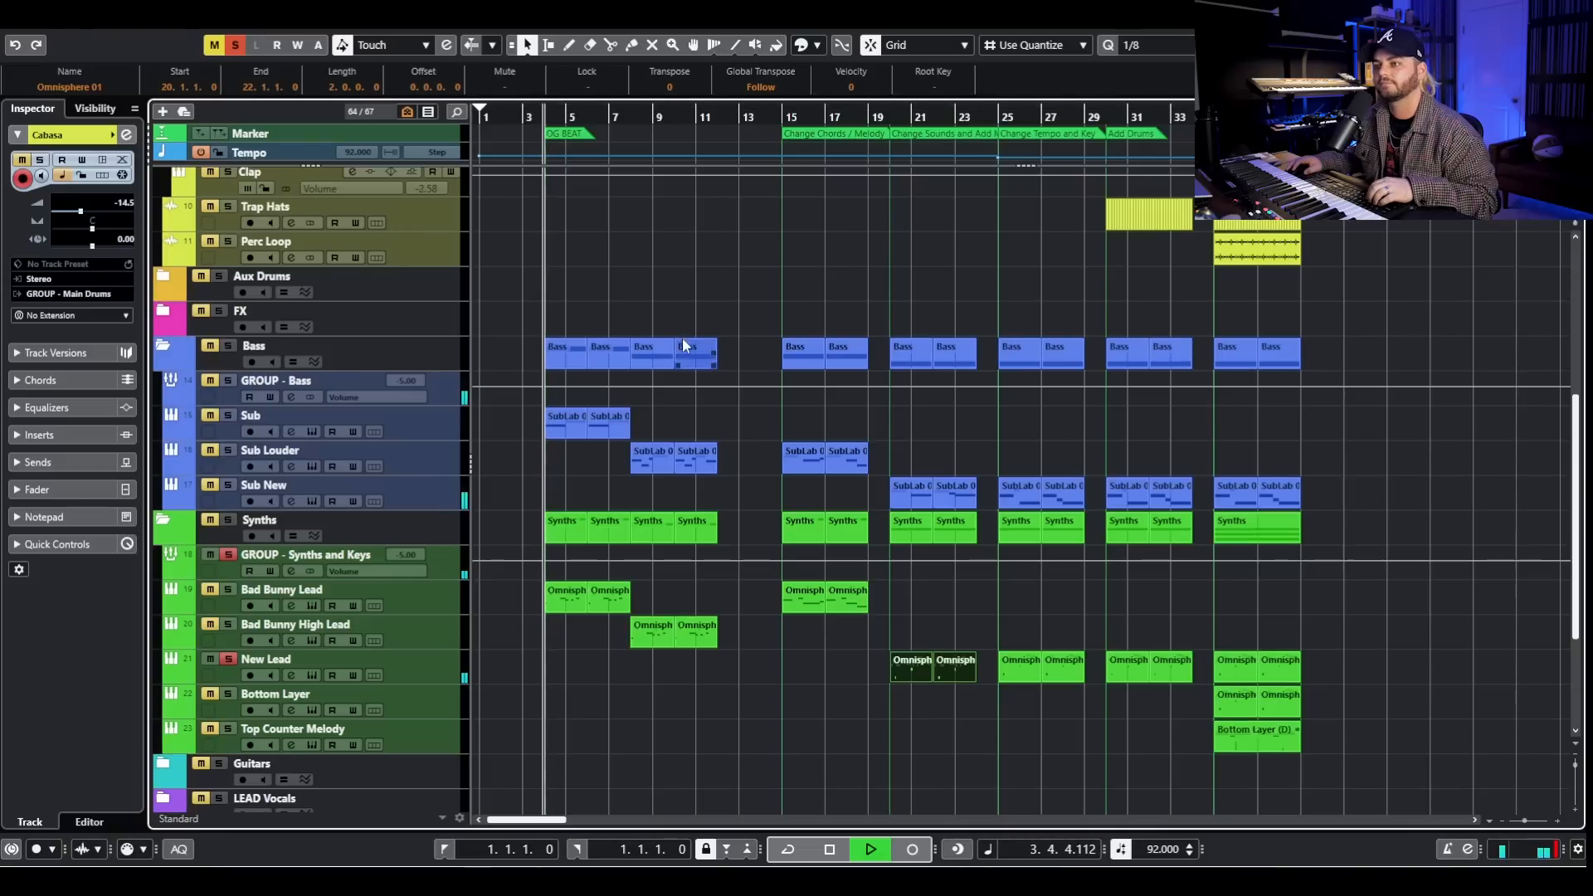
pyautogui.hotkey('alt', 's')
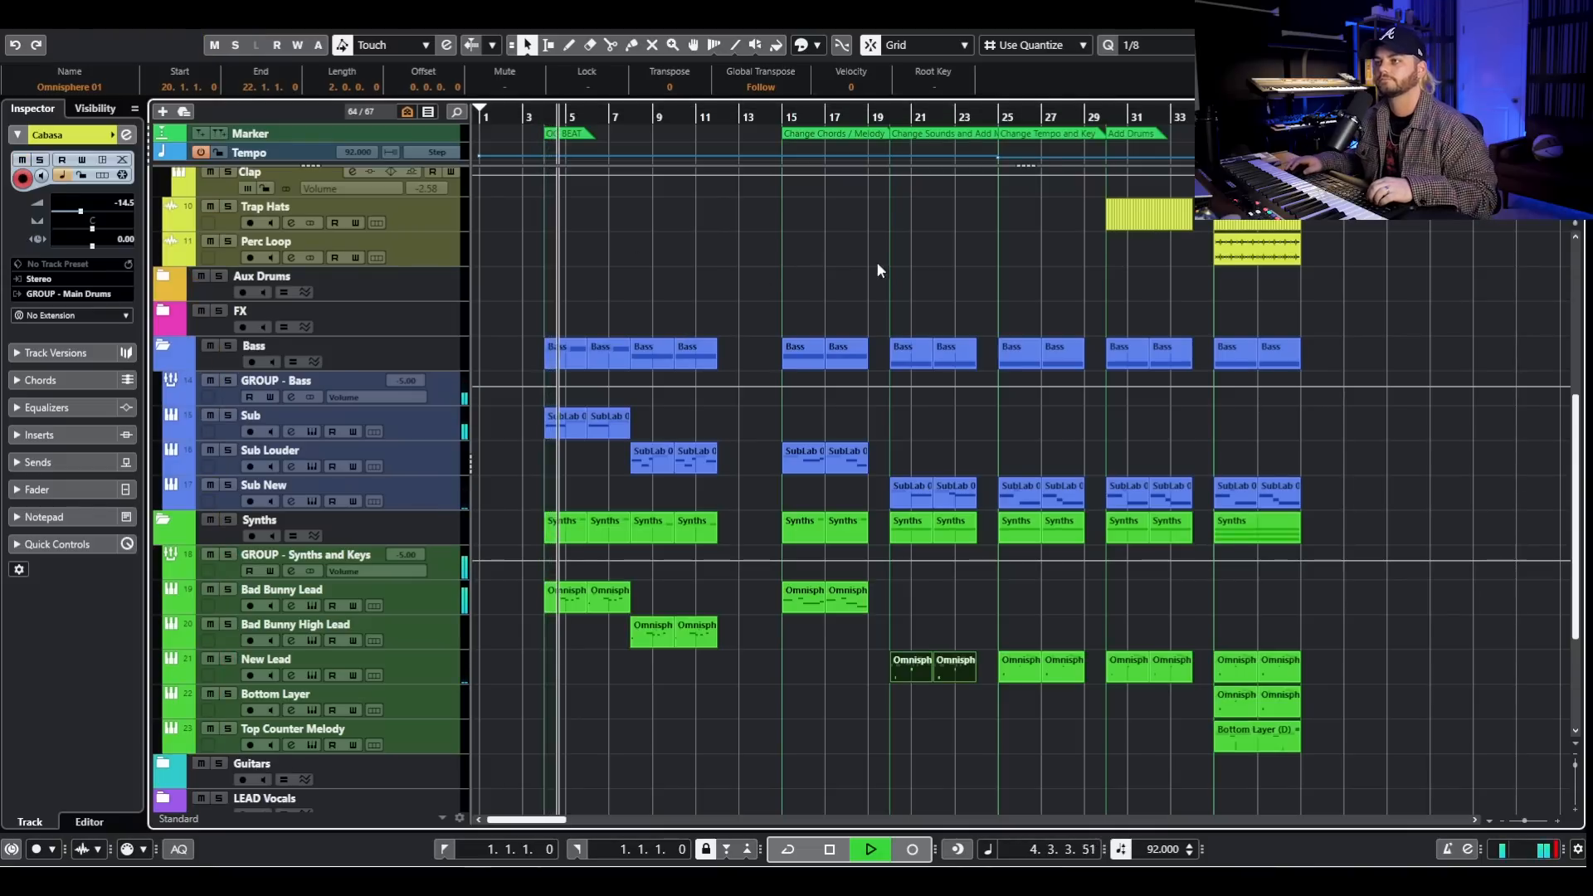
pyautogui.press('space')
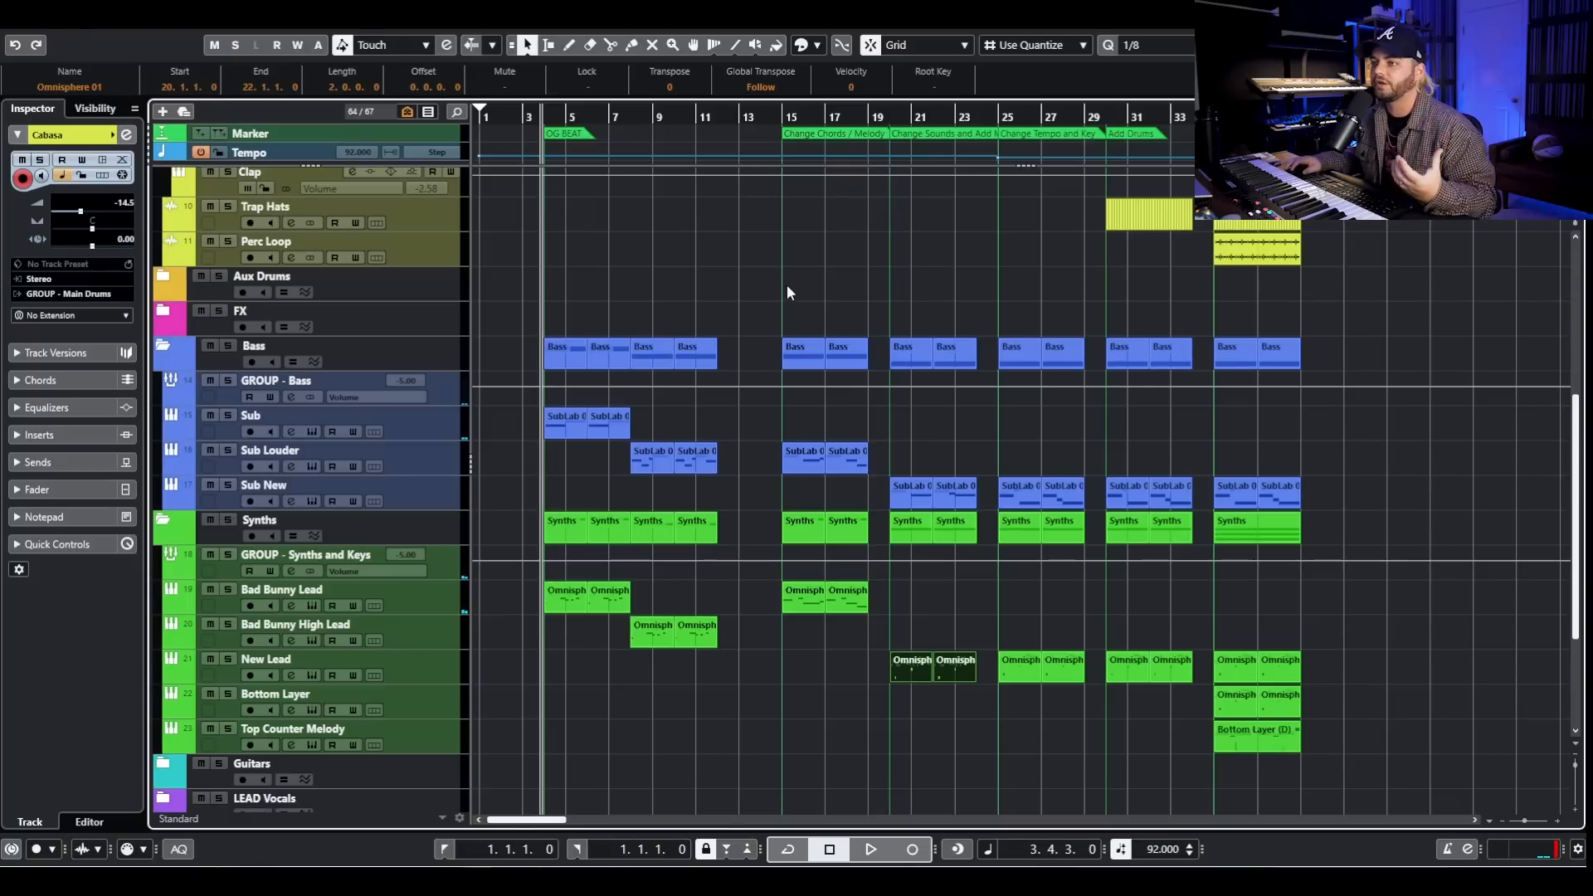
# - Highlight all bass and synth clips of the OG BEAT section between bars 4 and 12
pyautogui.moveTo(735, 663); pyautogui.dragTo(505, 285)
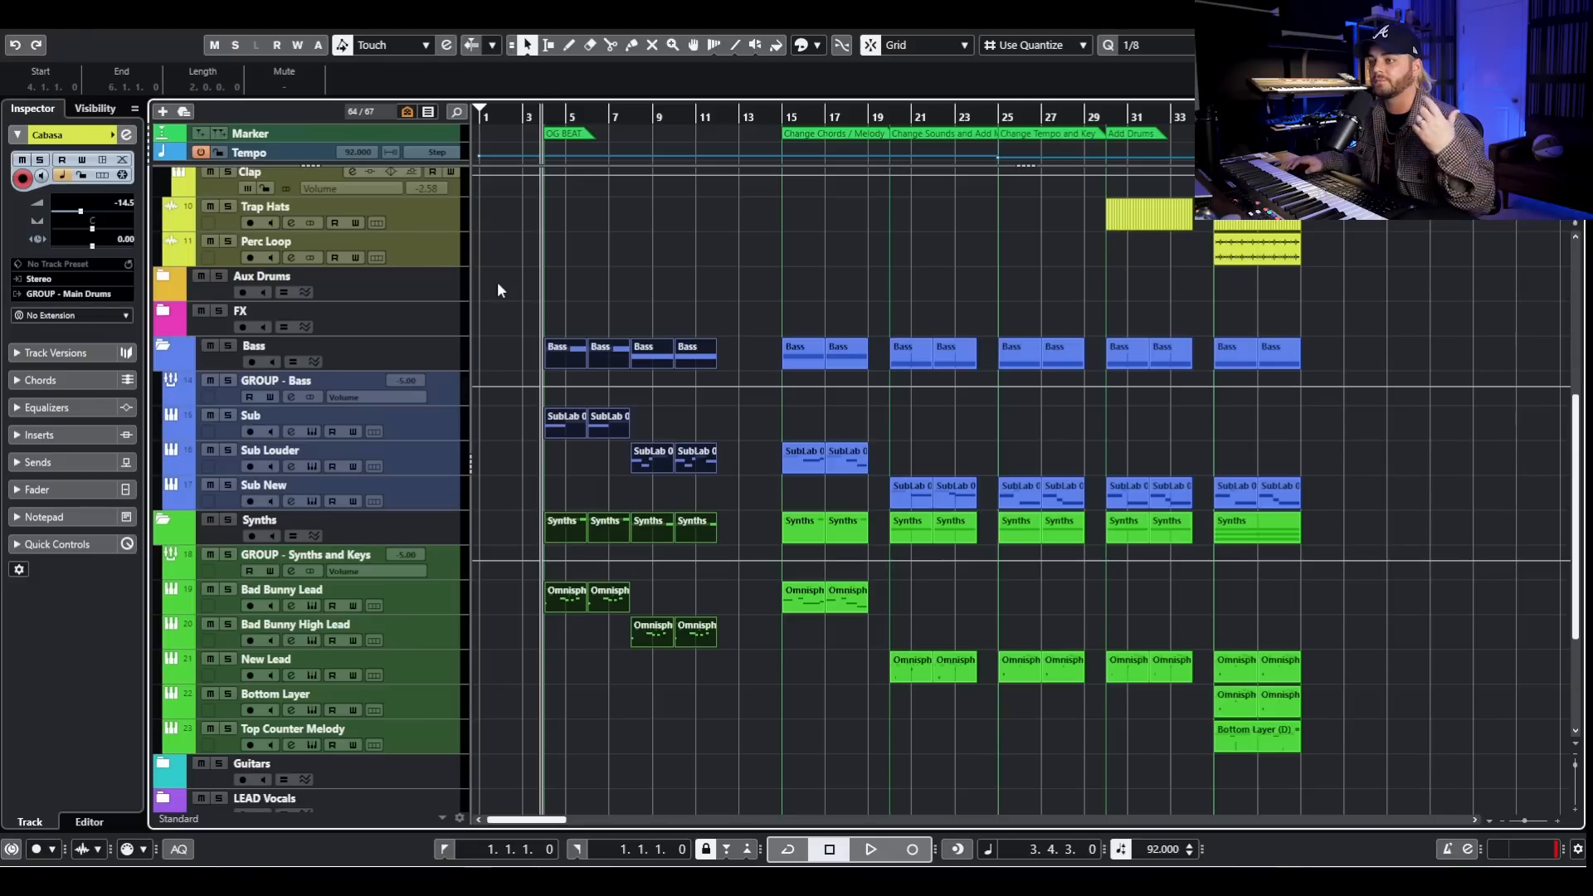
pyautogui.moveTo(726, 406); pyautogui.dragTo(485, 712)
pyautogui.moveTo(766, 714); pyautogui.dragTo(428, 402)
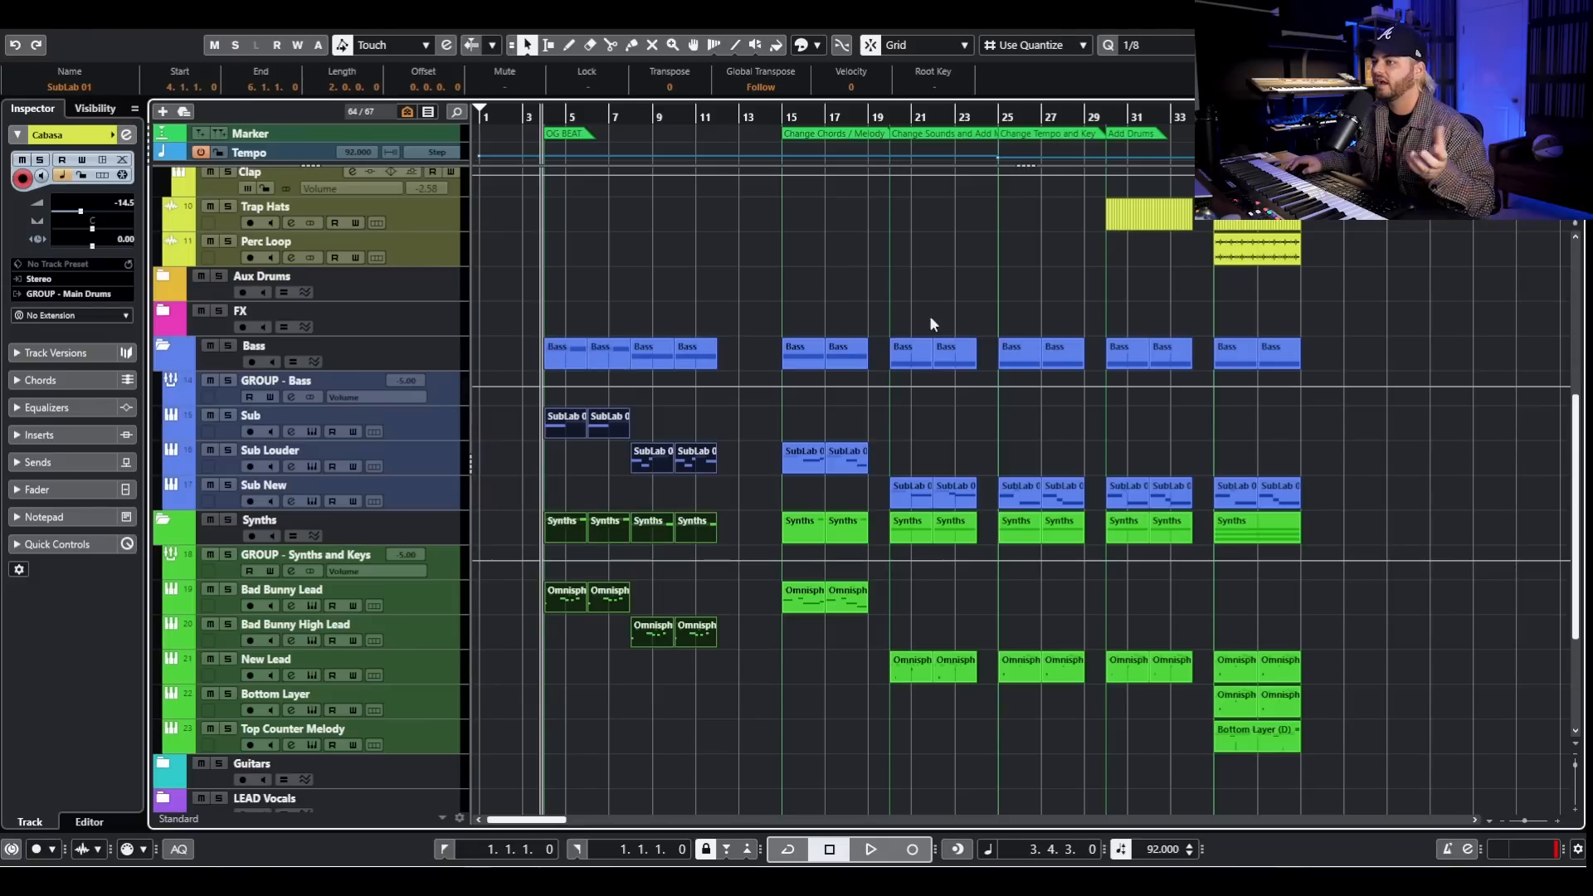
# - Play the Change Sounds and Add Movement section from bar 20 with all tracks unsoloed, and stop playback
pyautogui.moveTo(884, 117); pyautogui.dragTo(890, 122)
pyautogui.press('space')
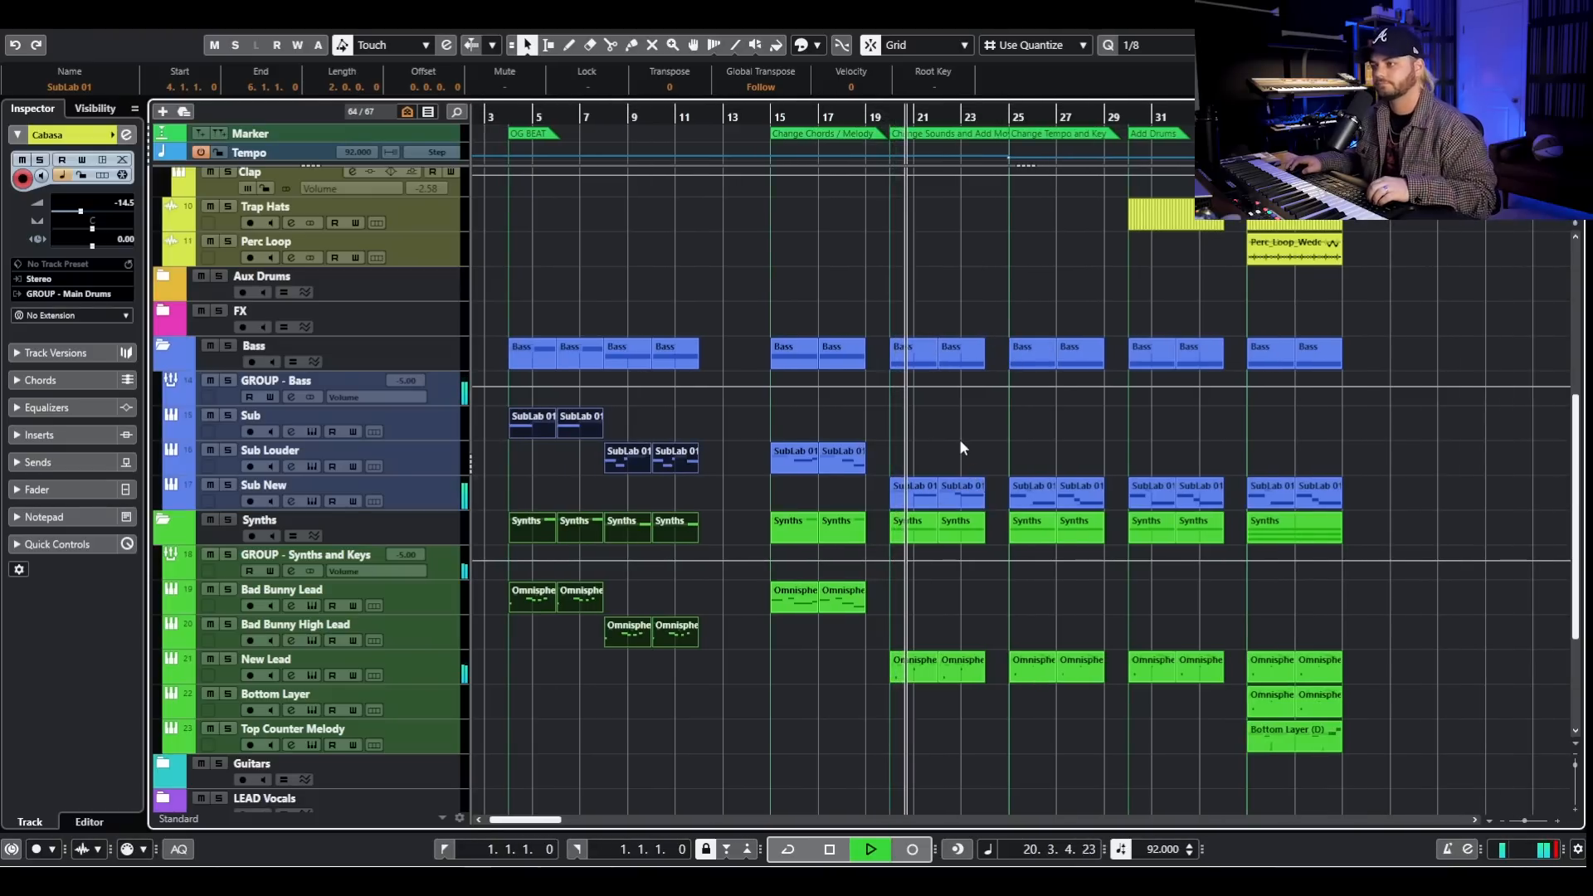
pyautogui.scroll(5, 971, 414)
pyautogui.scroll(-5, 1020, 407)
pyautogui.press('space')
pyautogui.scroll(4, 1039, 427)
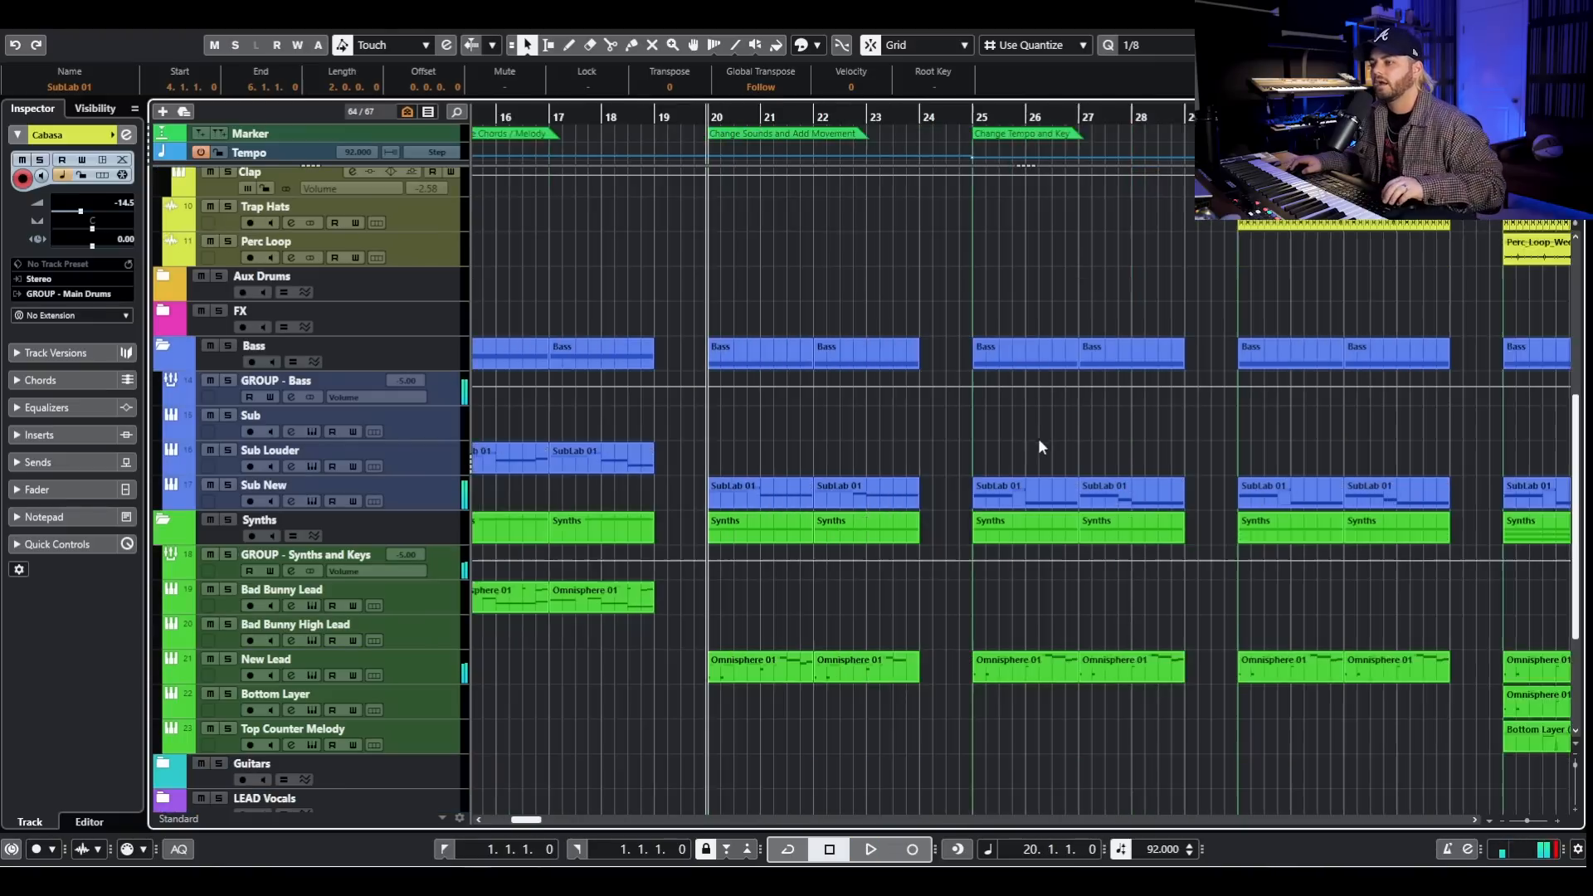
# - Place the playhead at bar 25 and select all bass and synth clips of the Change Tempo and Key section
pyautogui.click(920, 118)
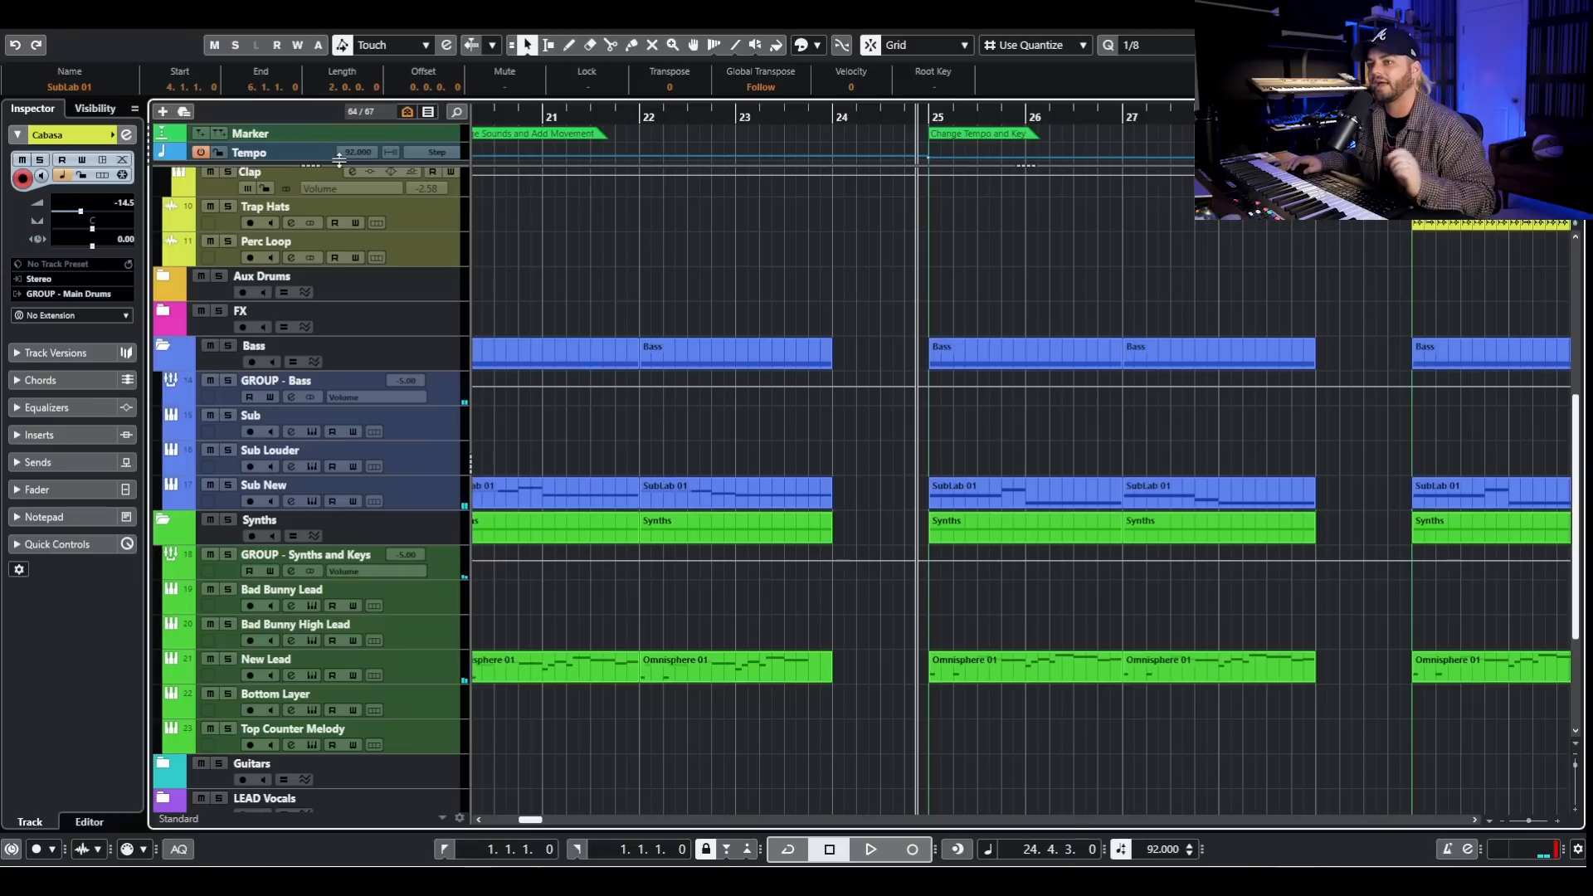
pyautogui.click(928, 120)
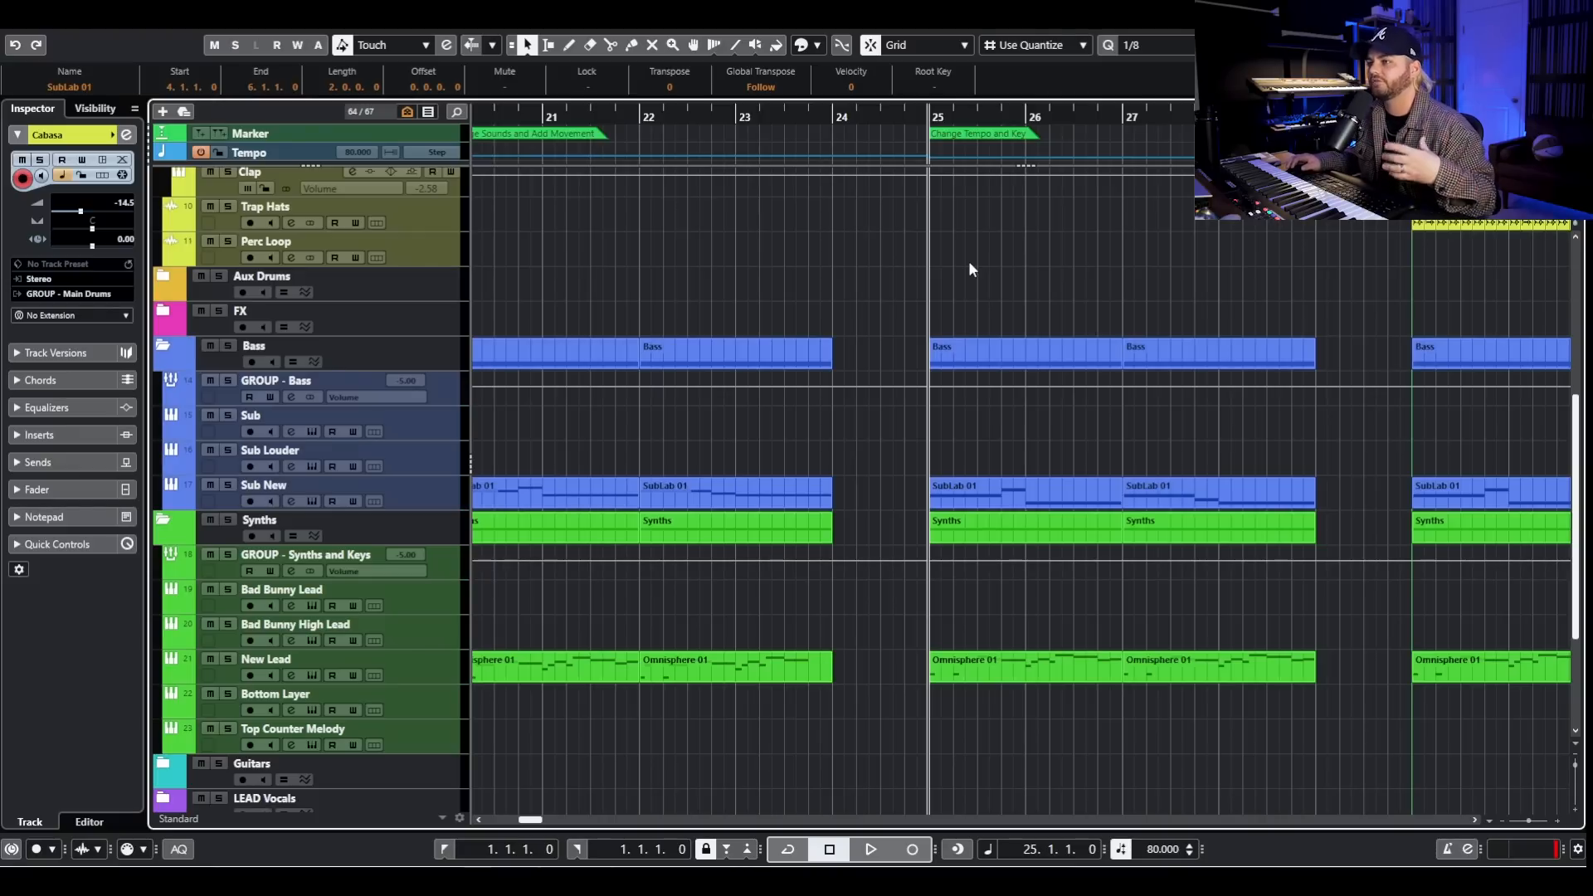
pyautogui.moveTo(1005, 278); pyautogui.dragTo(1201, 660)
# - Open the selected clips in the note editor, audition the first bass note at bar 25, and return to the arrangement
pyautogui.hotkey('ctrl', 'e')
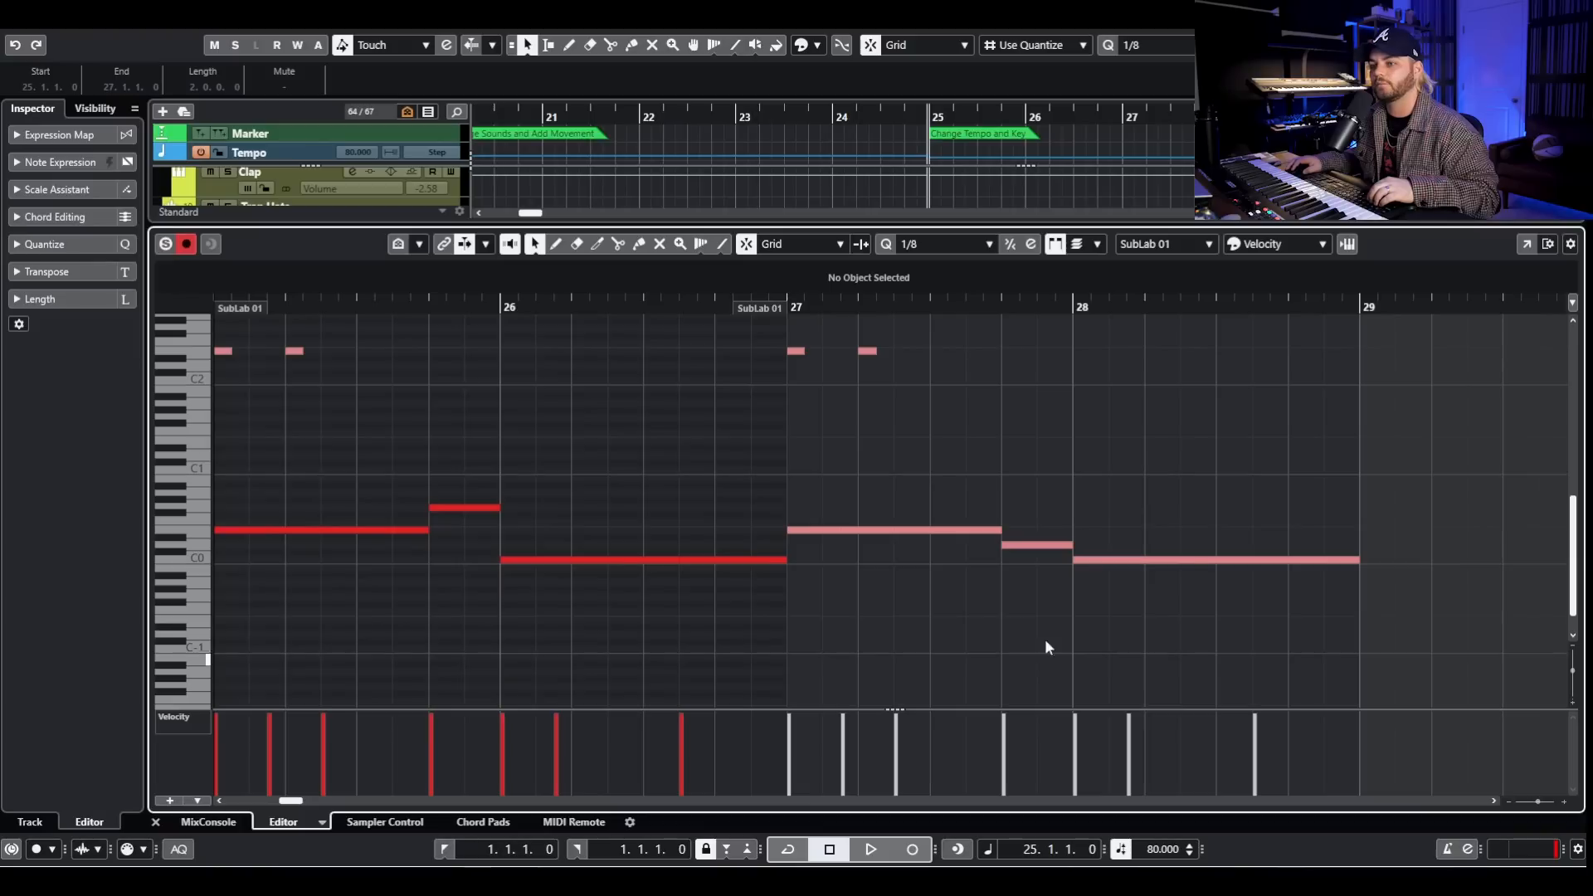
pyautogui.click(246, 531)
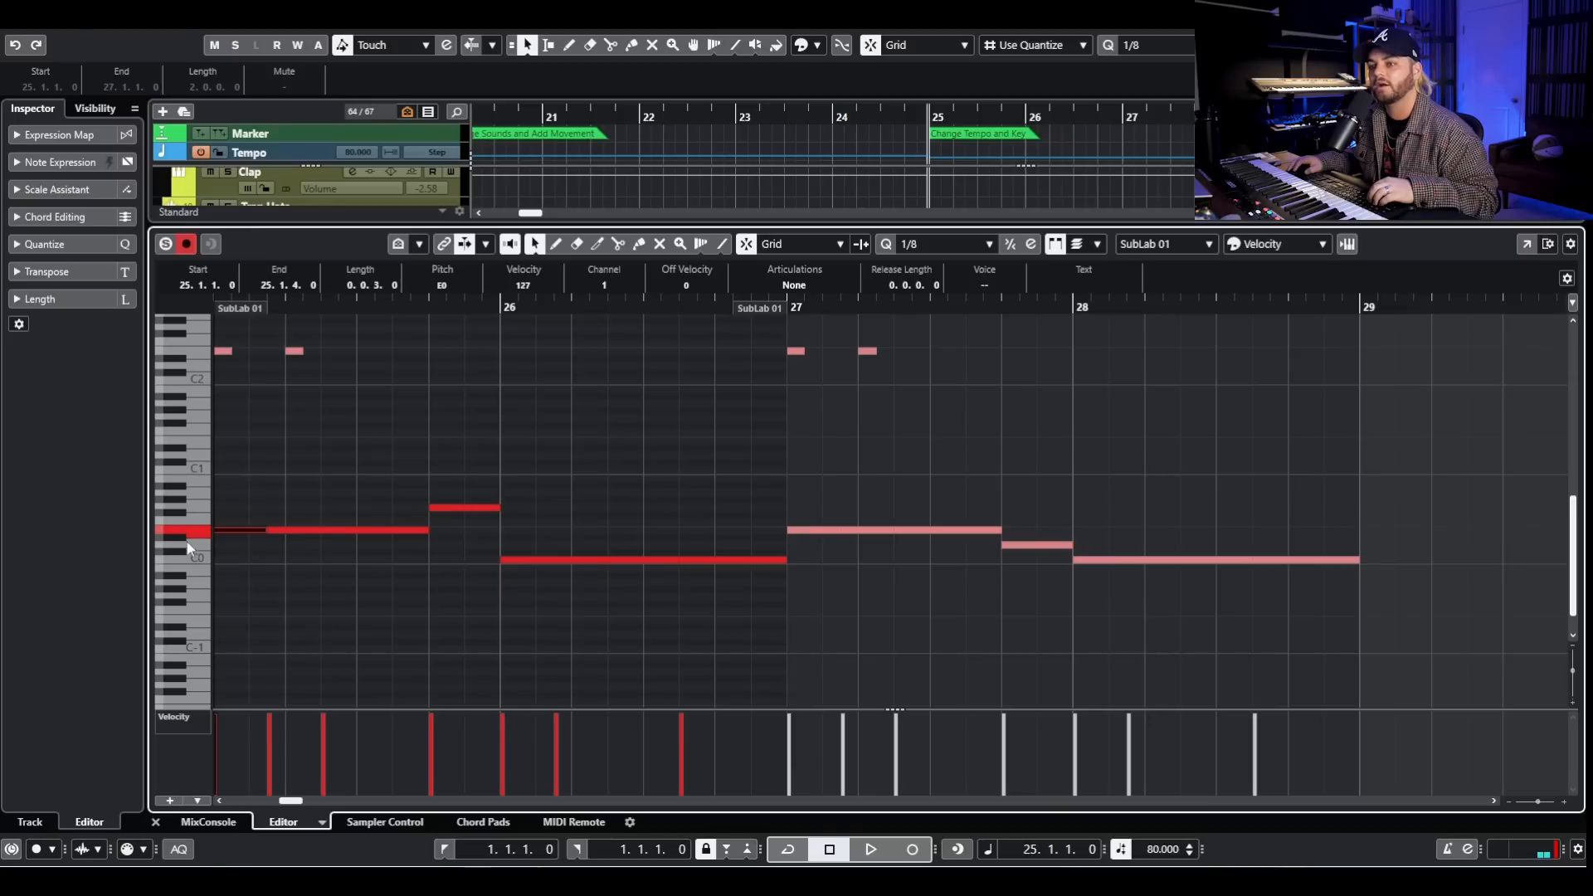
pyautogui.hotkey('ctrl', 'e')
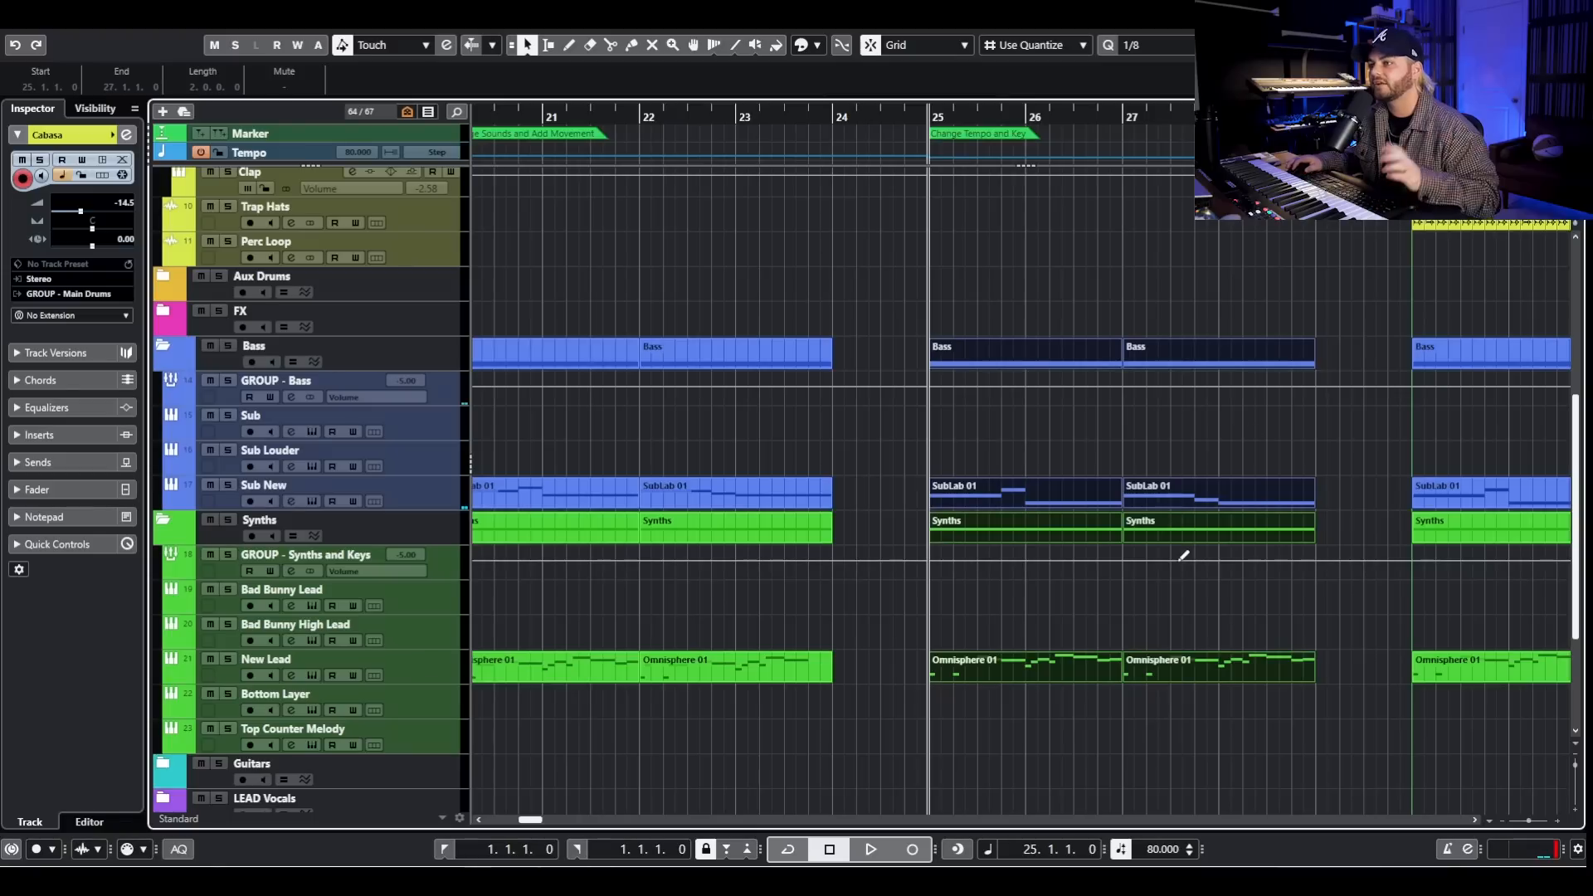
# - Play the Change Tempo and Key section from bar 25 and stop playback
pyautogui.press('space')
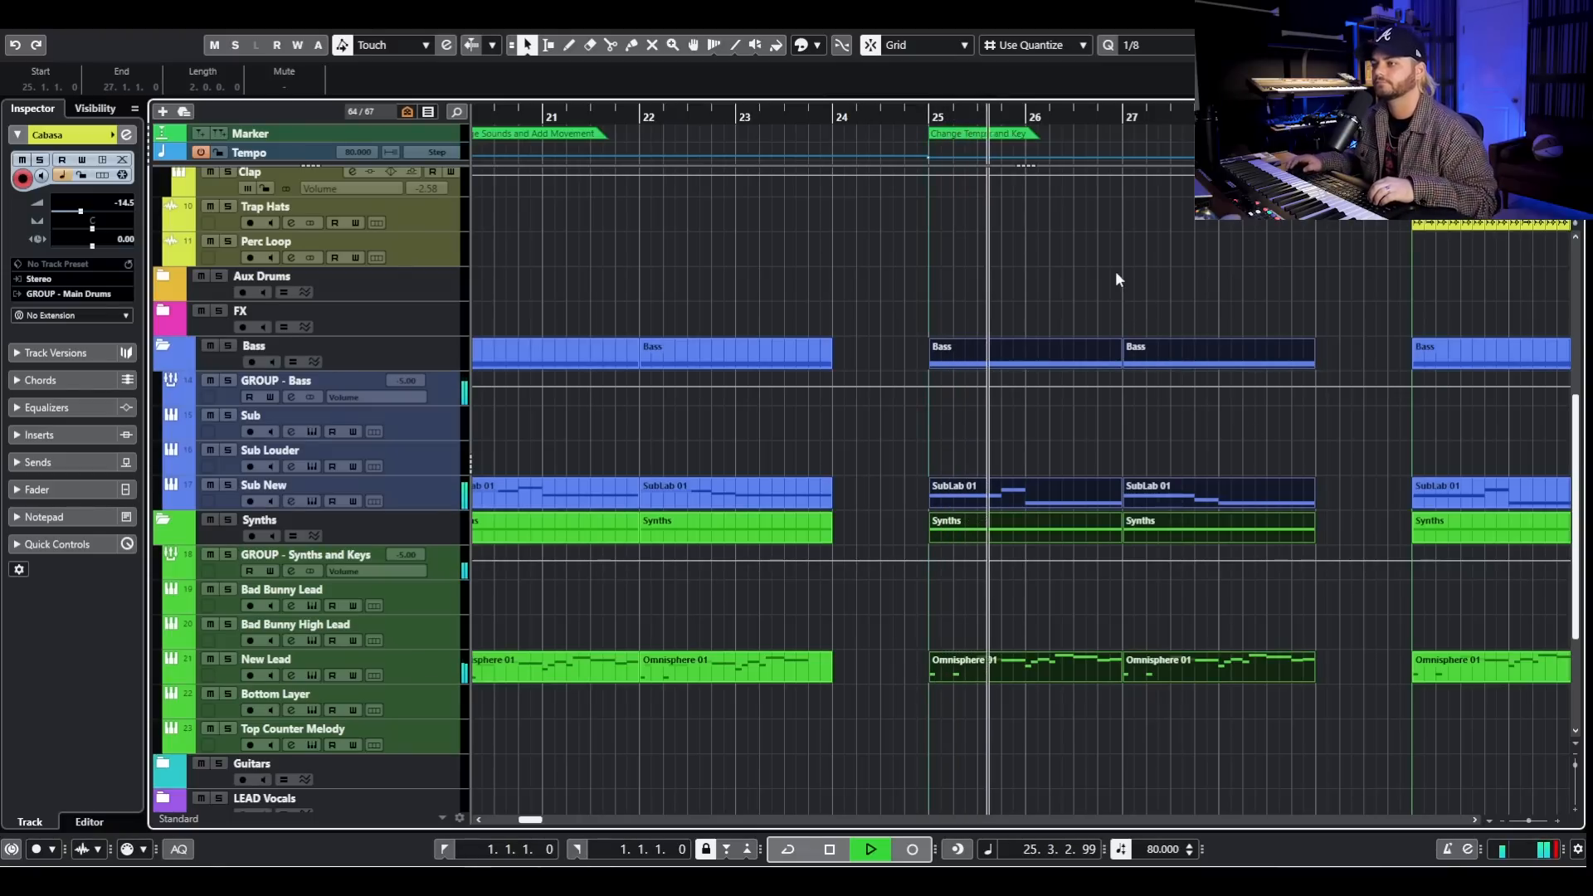
pyautogui.scroll(-2, 1142, 290)
pyautogui.scroll(-2, 1142, 294)
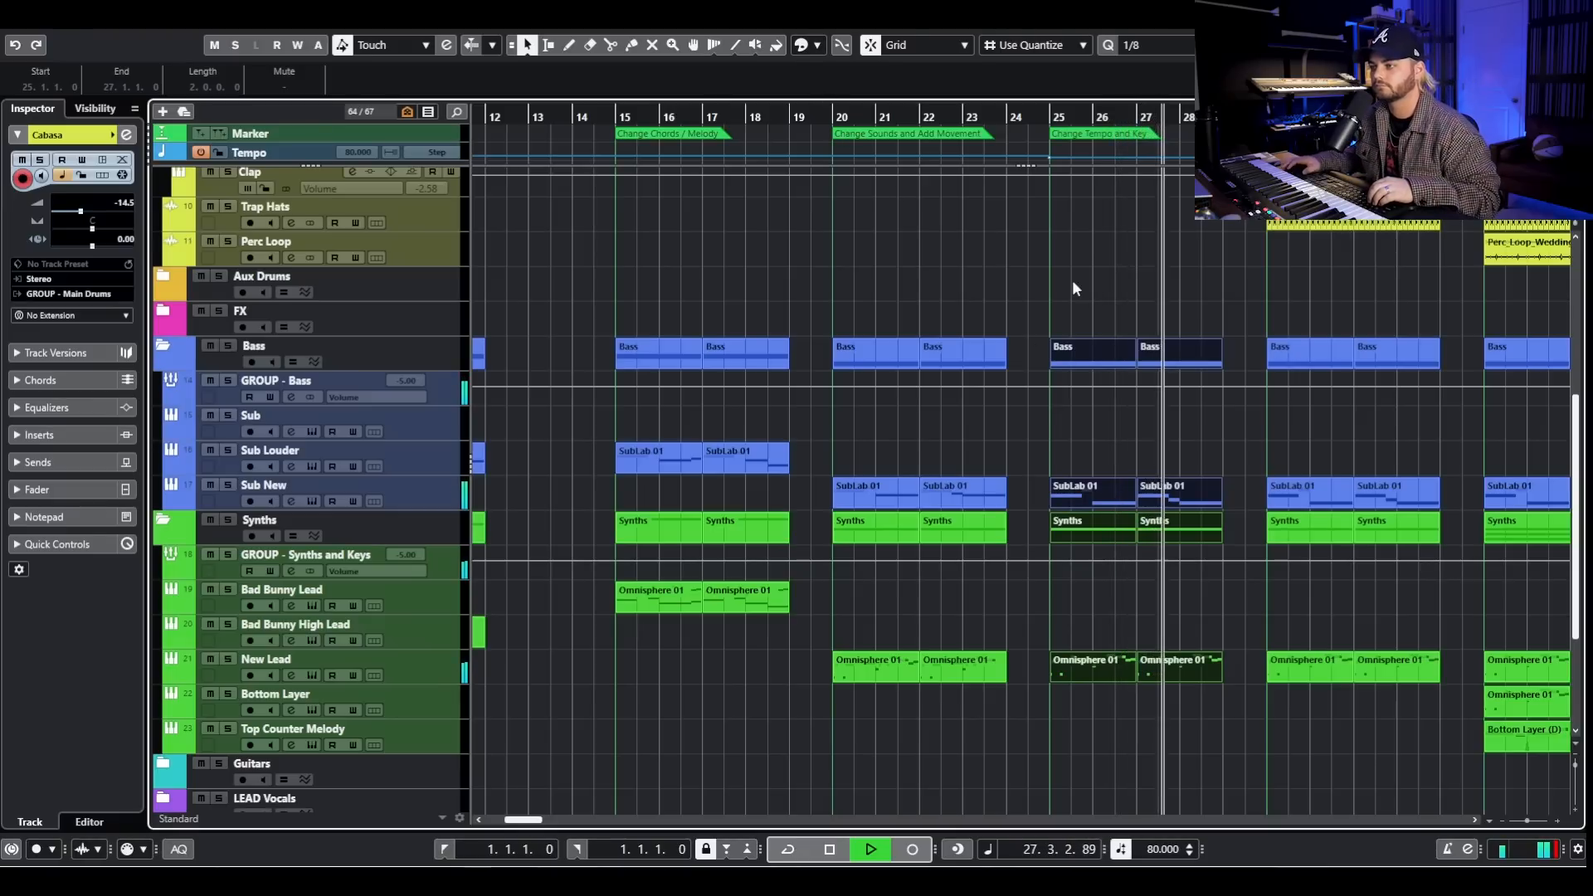
pyautogui.press('space')
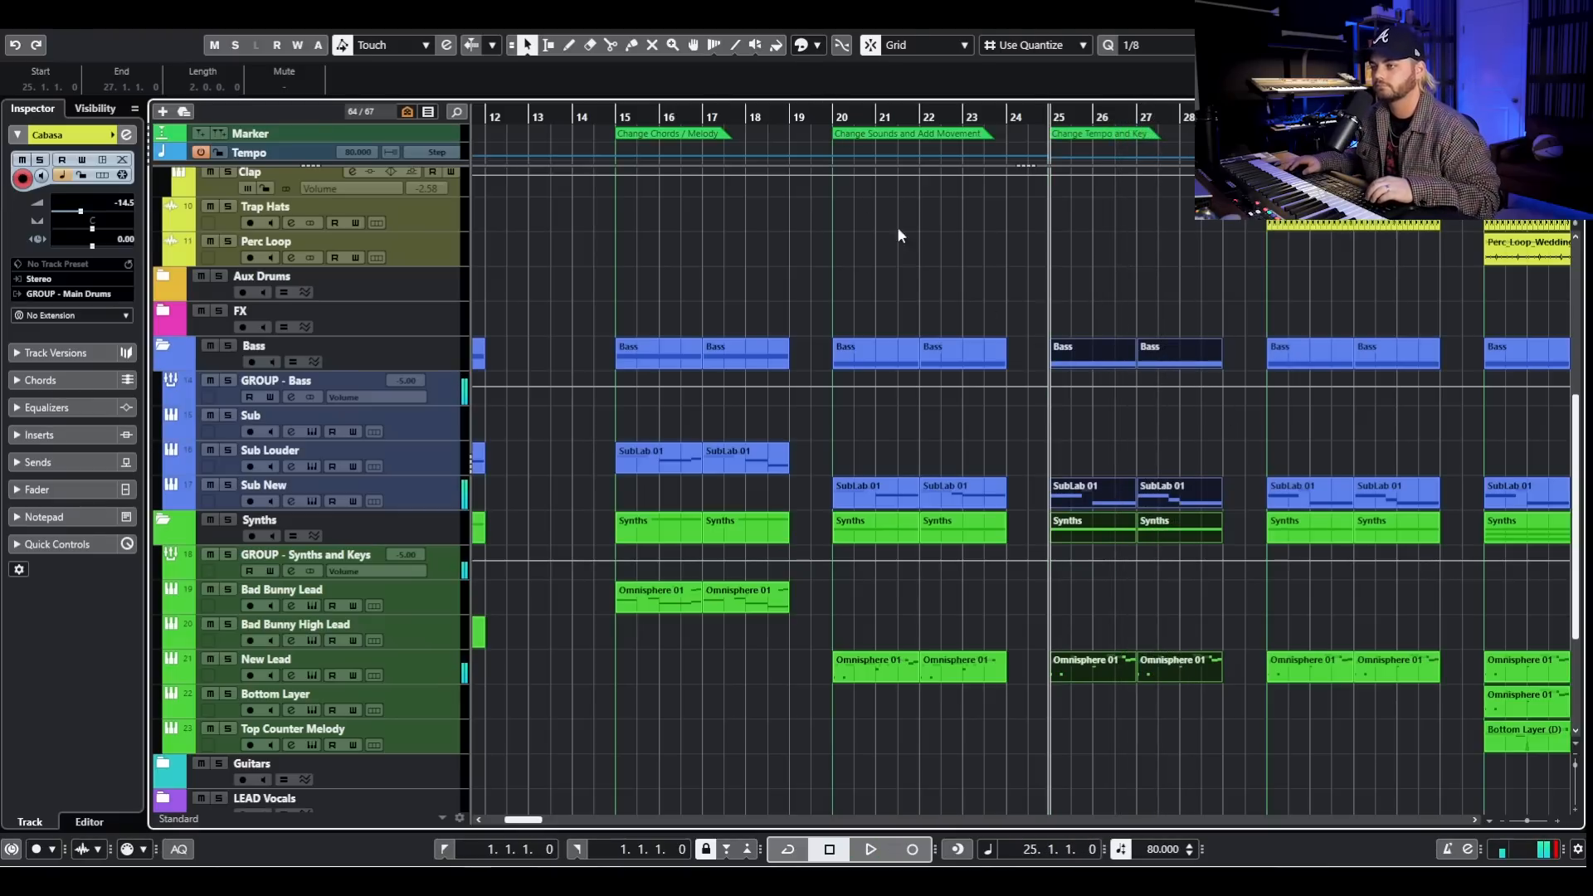
# - Play the OG BEAT section from bar 4, jump playback to bar 25 to compare it with Change Tempo and Key, and stop
pyautogui.scroll(-3, 995, 332)
pyautogui.scroll(5, 1014, 349)
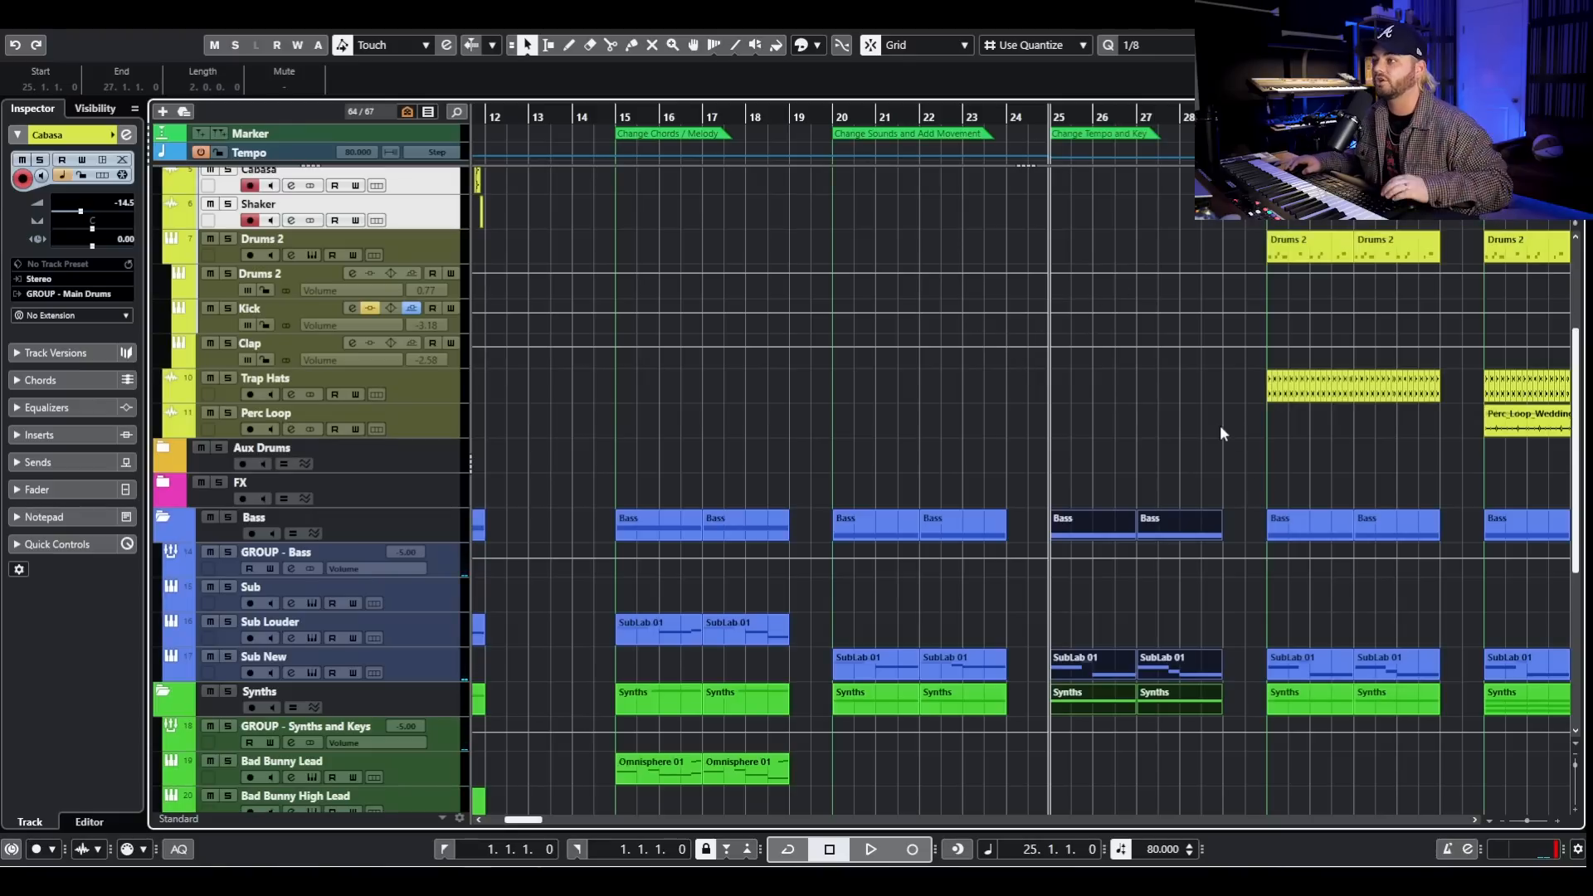
pyautogui.press('g')
pyautogui.press('g')
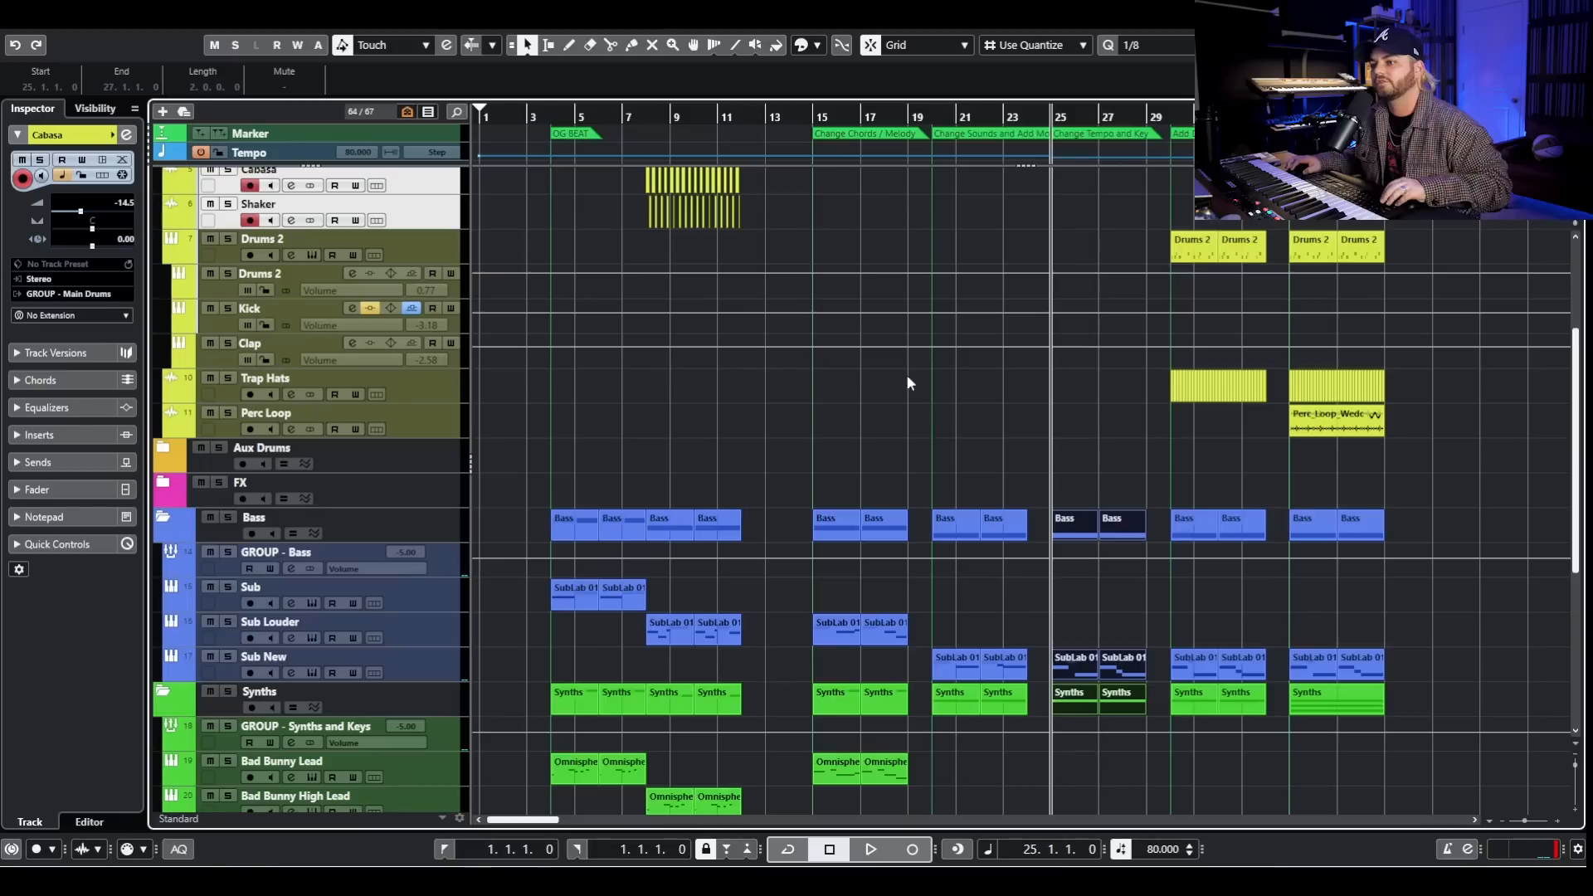
pyautogui.click(550, 128)
pyautogui.press('space')
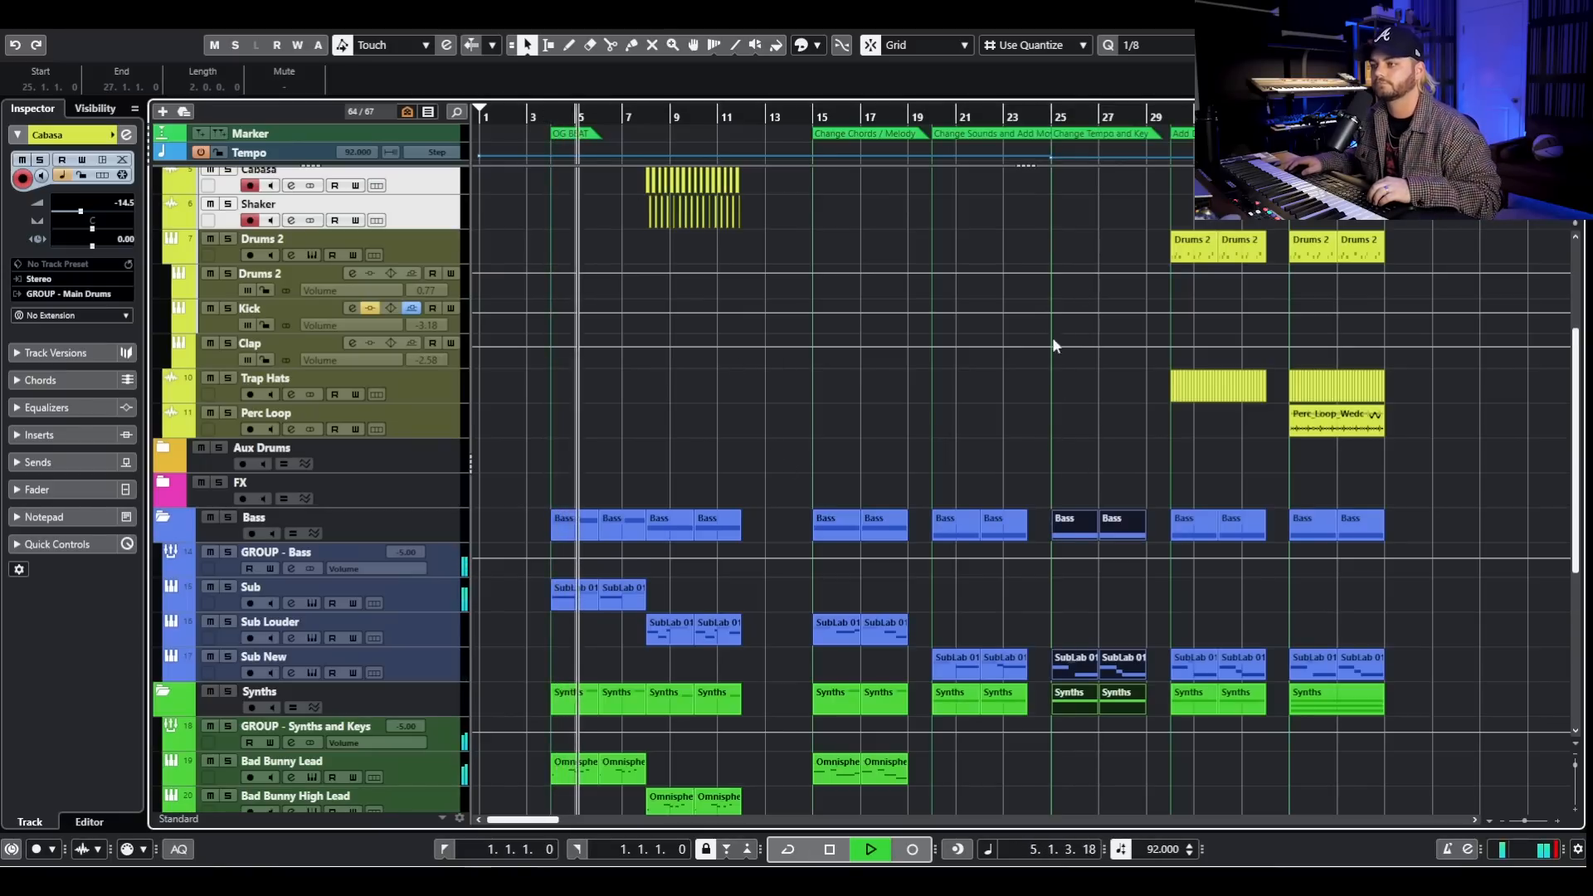
pyautogui.click(1053, 133)
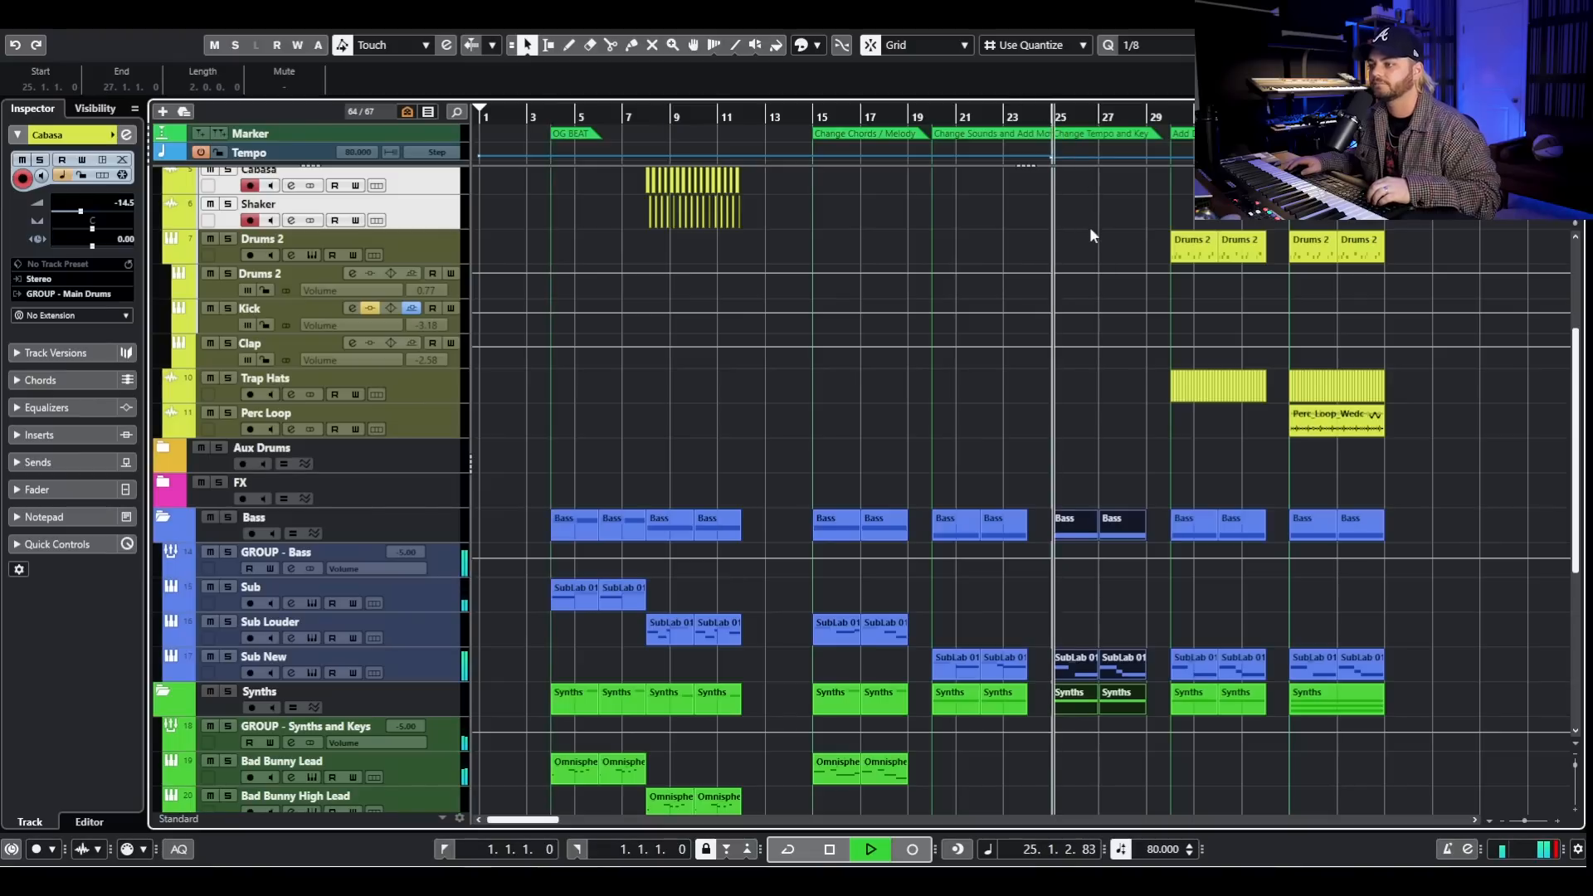
pyautogui.press('h')
pyautogui.press('h')
pyautogui.press('h')
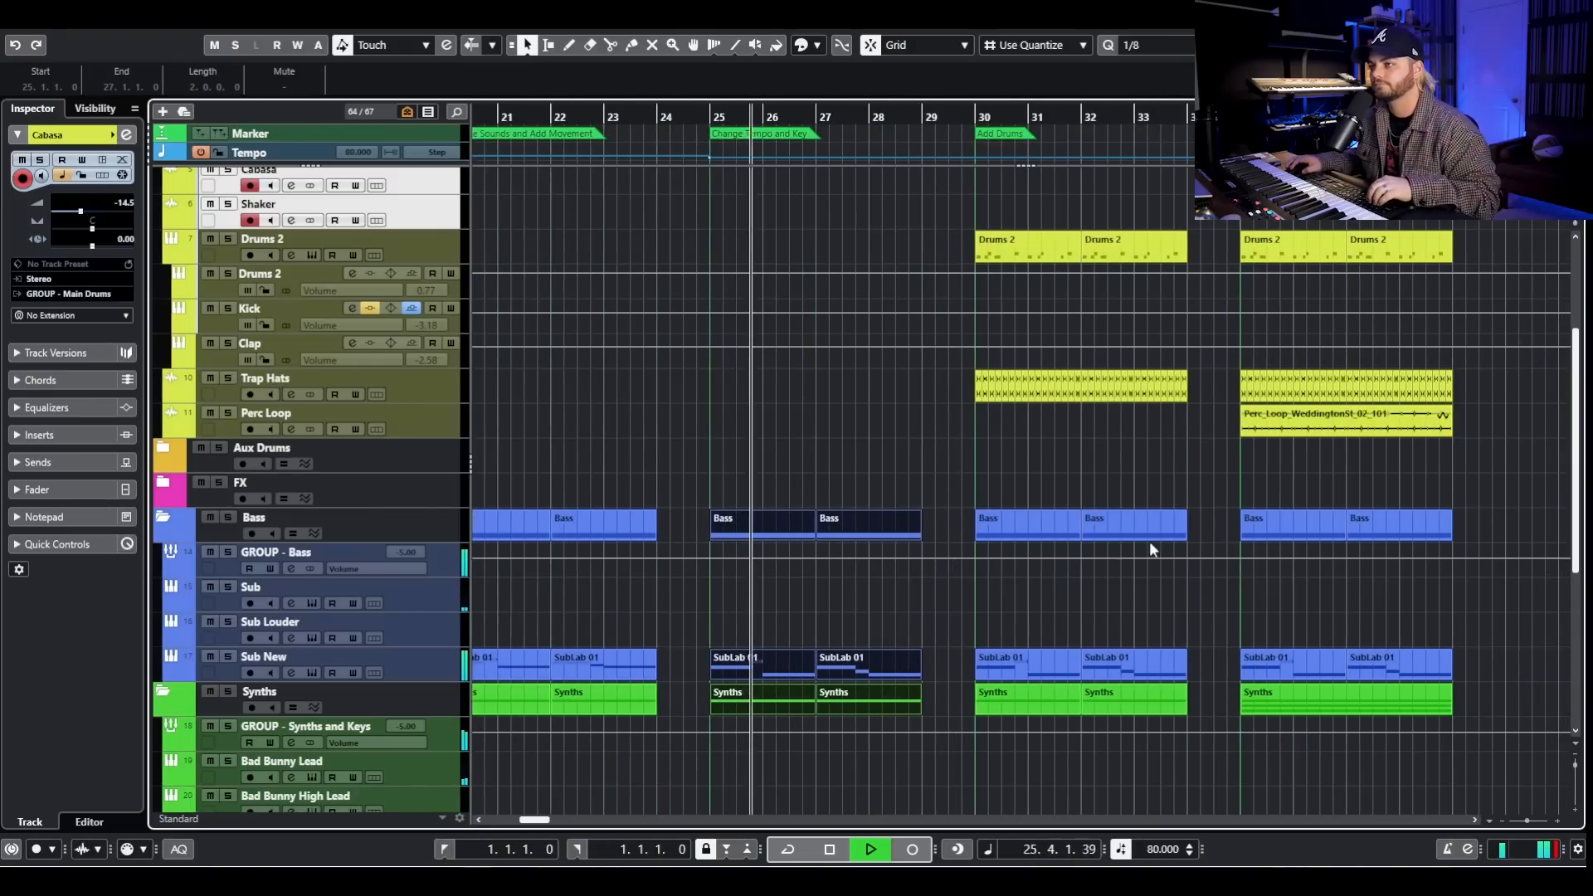
pyautogui.press('space')
# - Play the OG BEAT section with its drums from bar 8 and stop playback
pyautogui.click(969, 117)
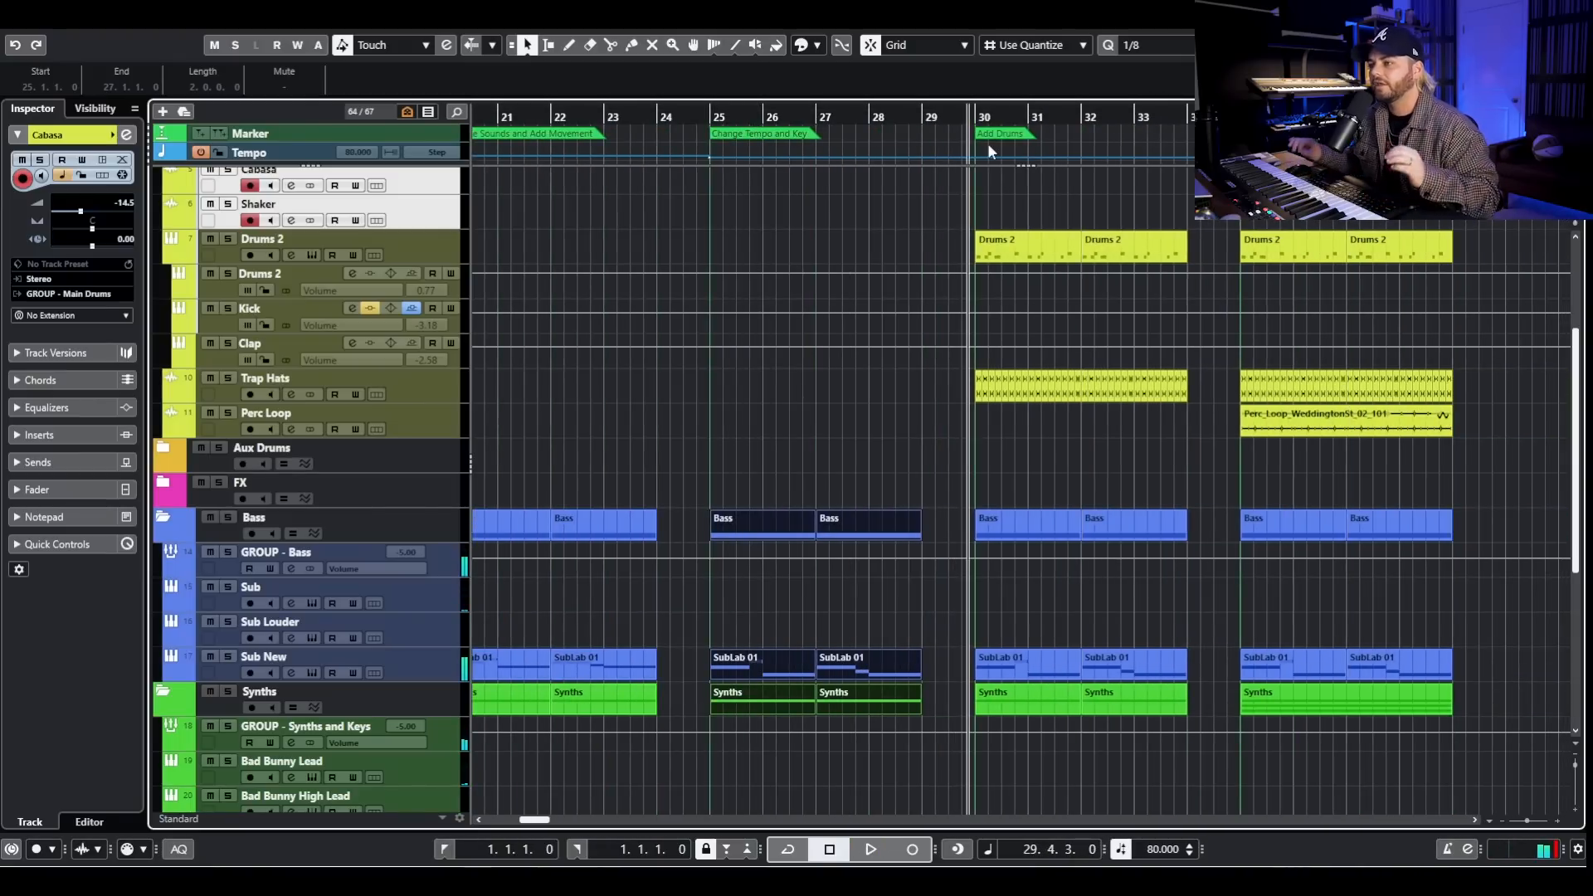
pyautogui.hscroll(-10, 953, 345)
pyautogui.hscroll(-3, 586, 204)
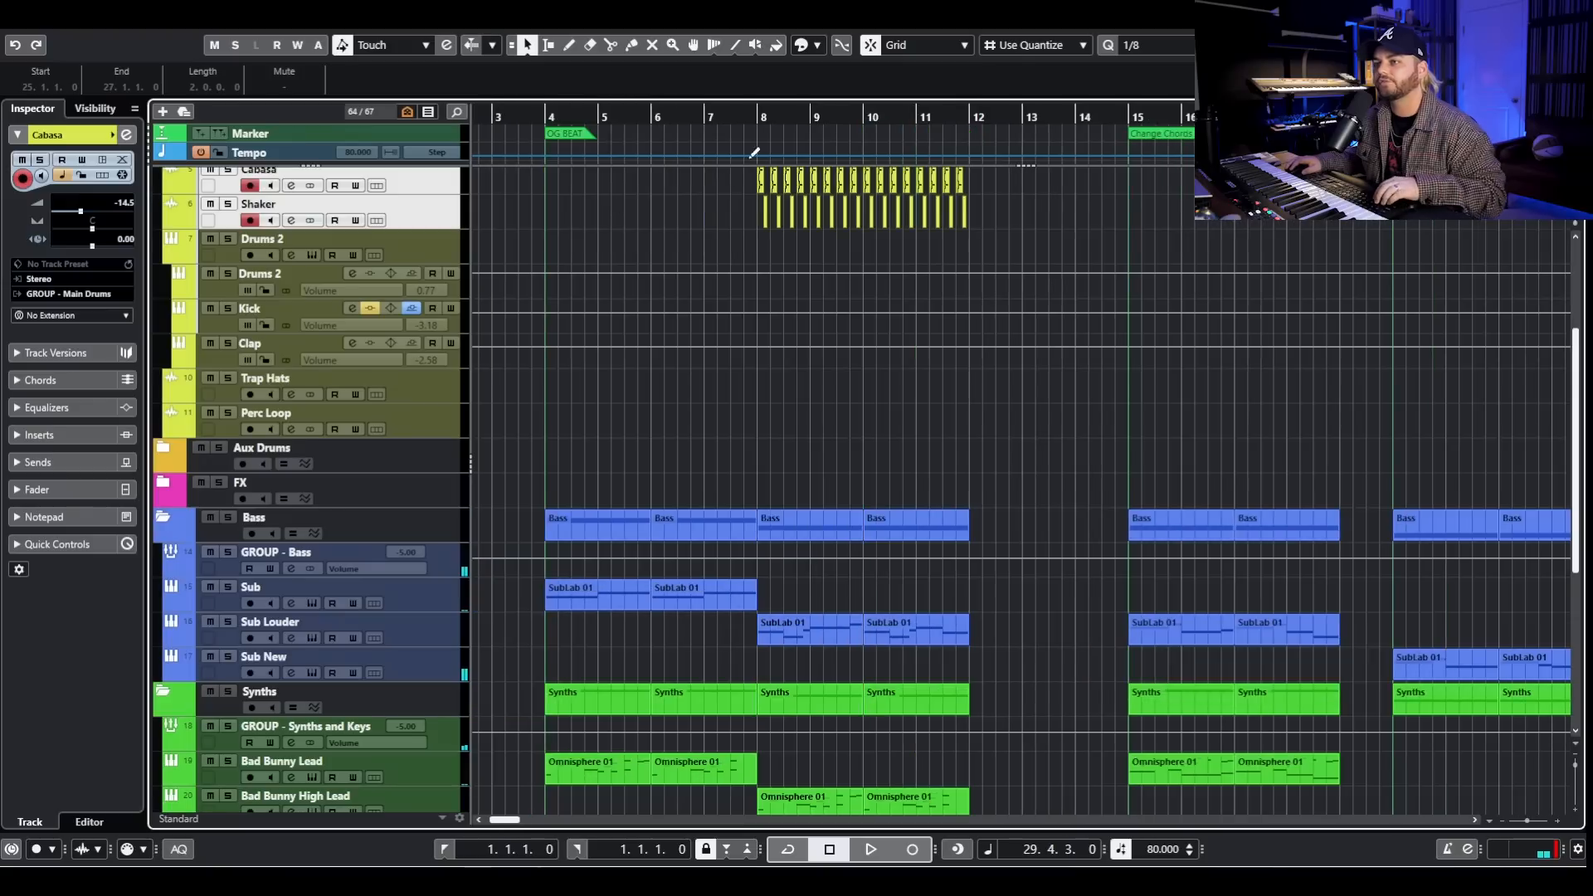
pyautogui.scroll(4, 755, 153)
pyautogui.click(754, 116)
pyautogui.press('space')
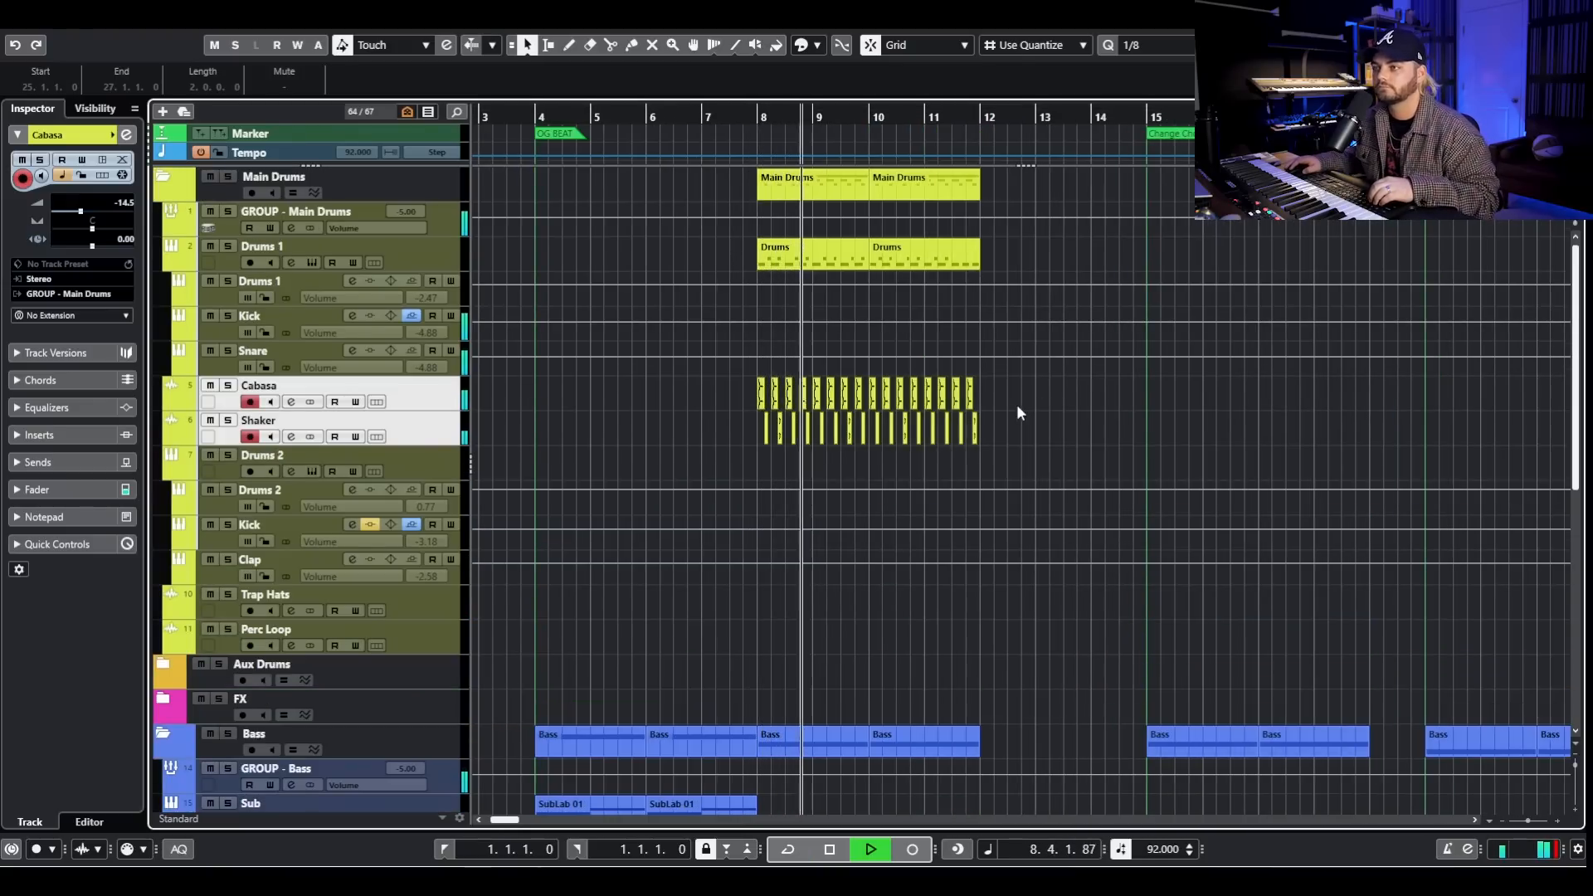
pyautogui.press('space')
# - Solo the Drums 2 instrument track, play it from bar 30 in the Add Drums section, and stop
pyautogui.hscroll(6, 1048, 440)
pyautogui.hscroll(10, 1053, 427)
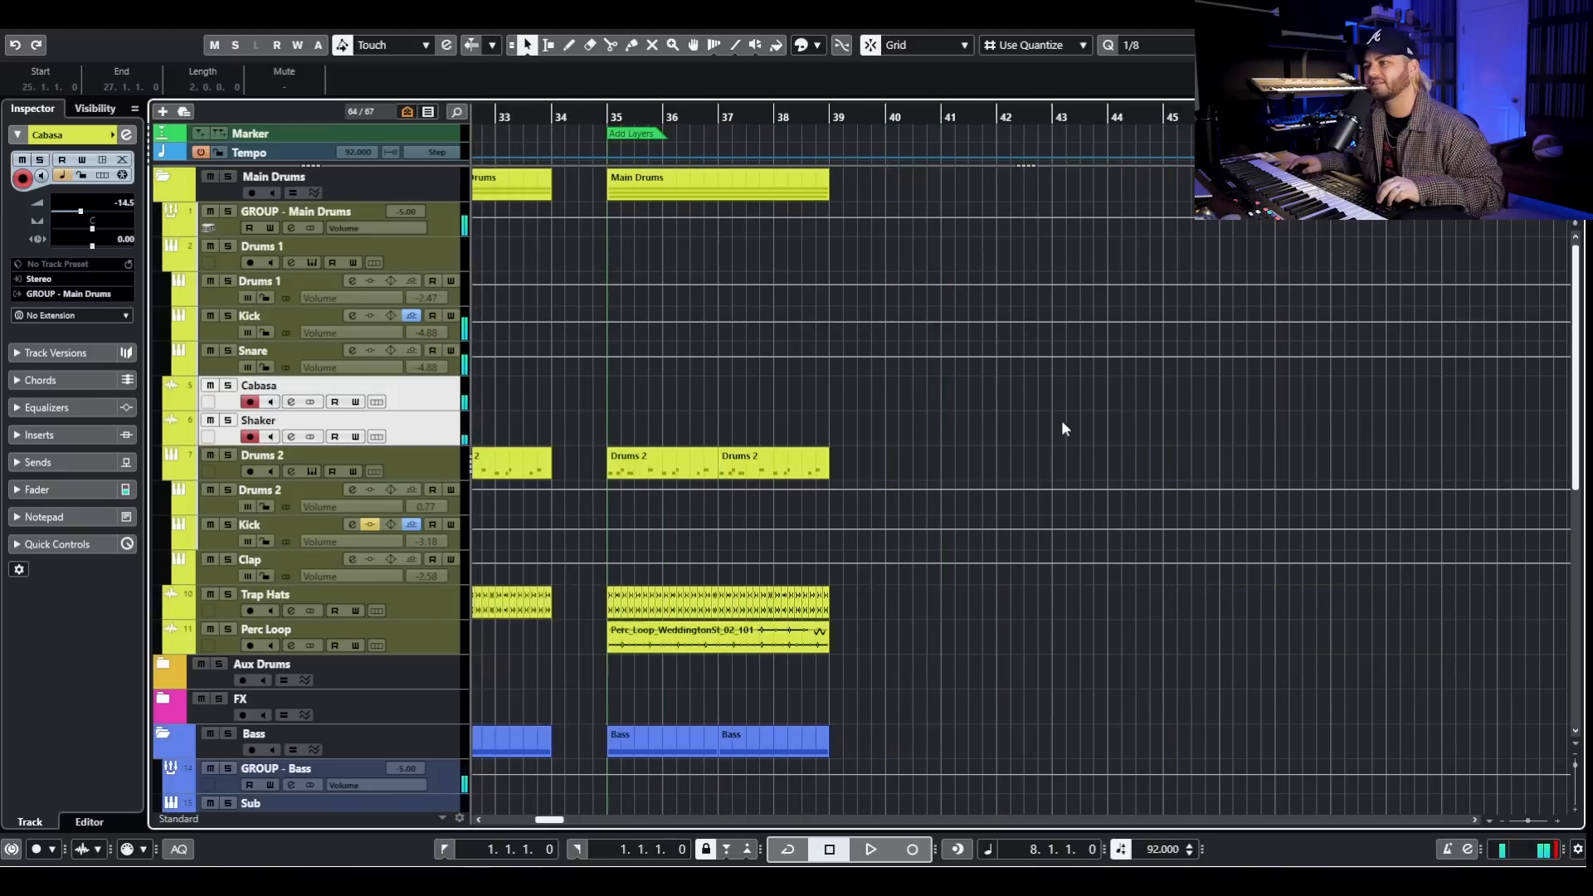
pyautogui.scroll(3, 655, 448)
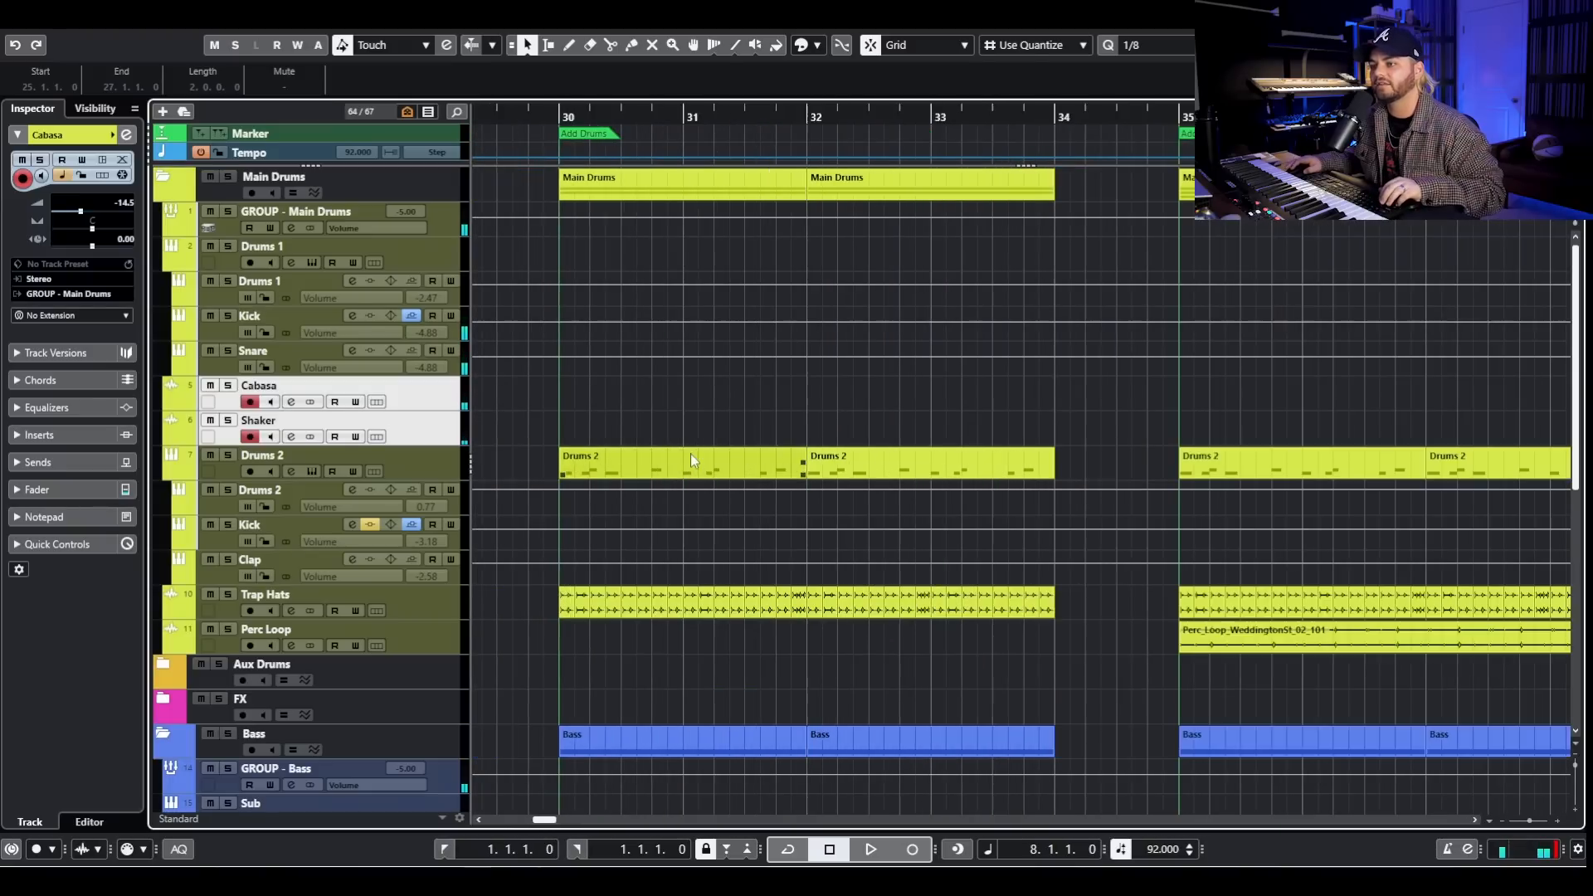
pyautogui.click(228, 456)
pyautogui.click(448, 456)
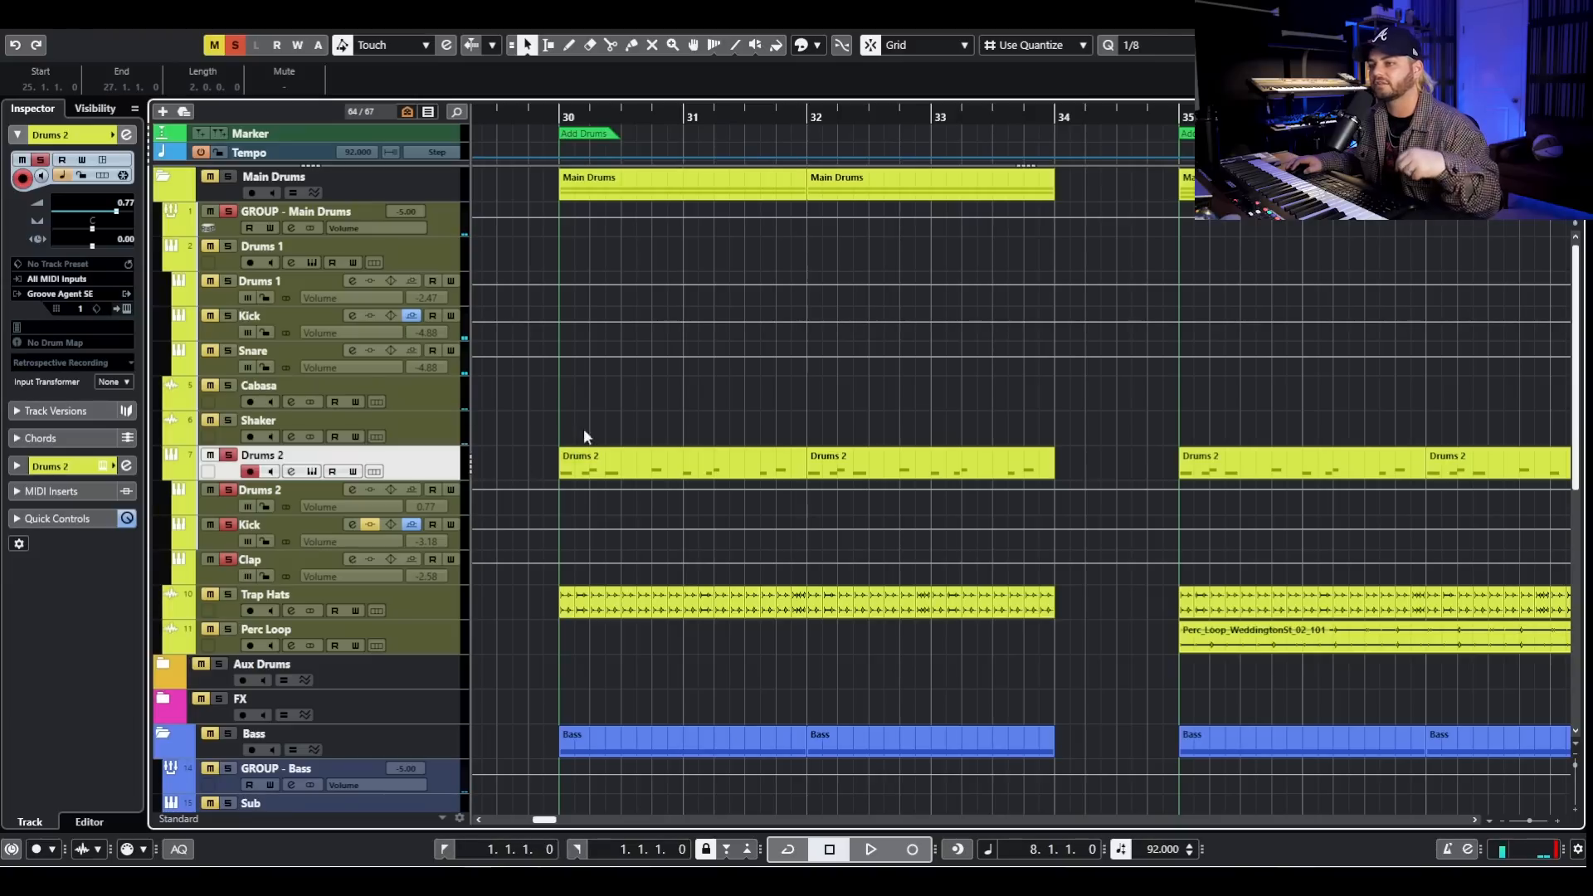
pyautogui.click(558, 115)
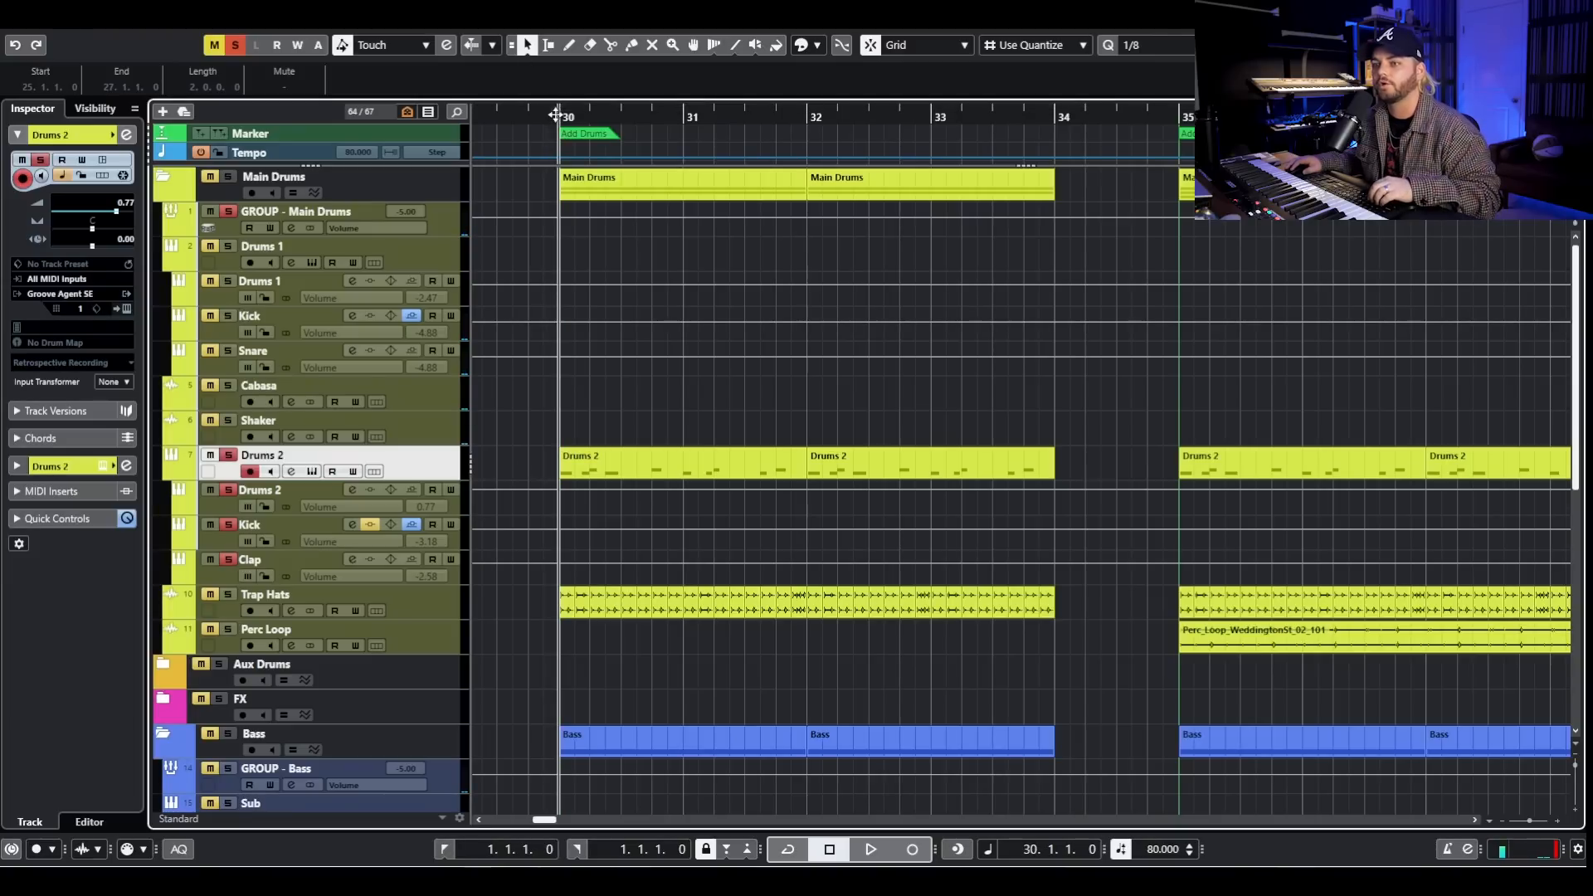
pyautogui.press('space')
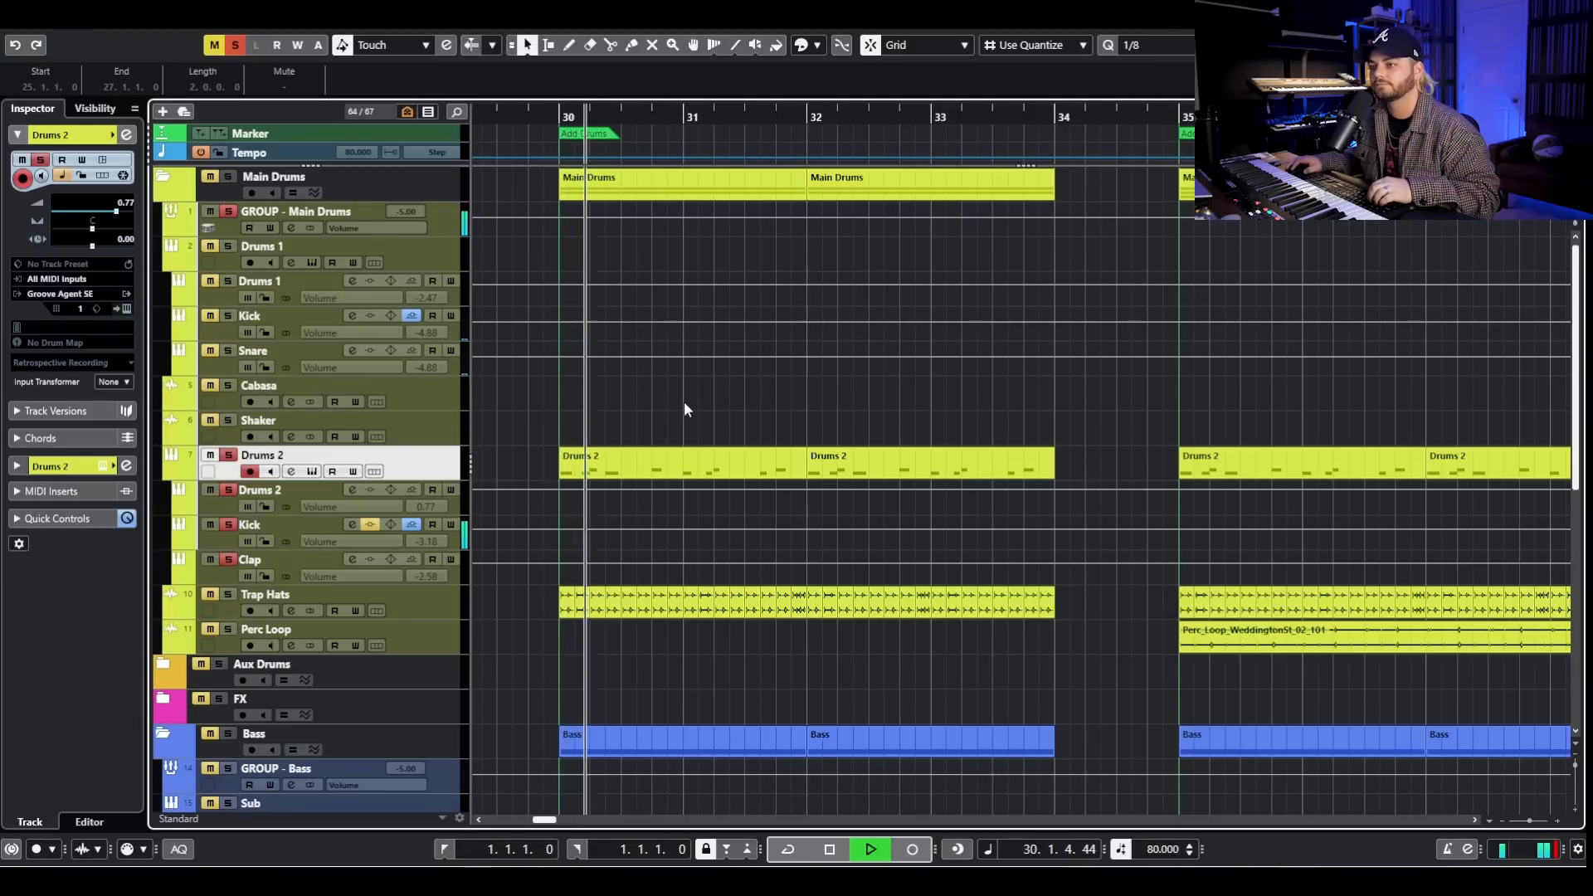
pyautogui.press('space')
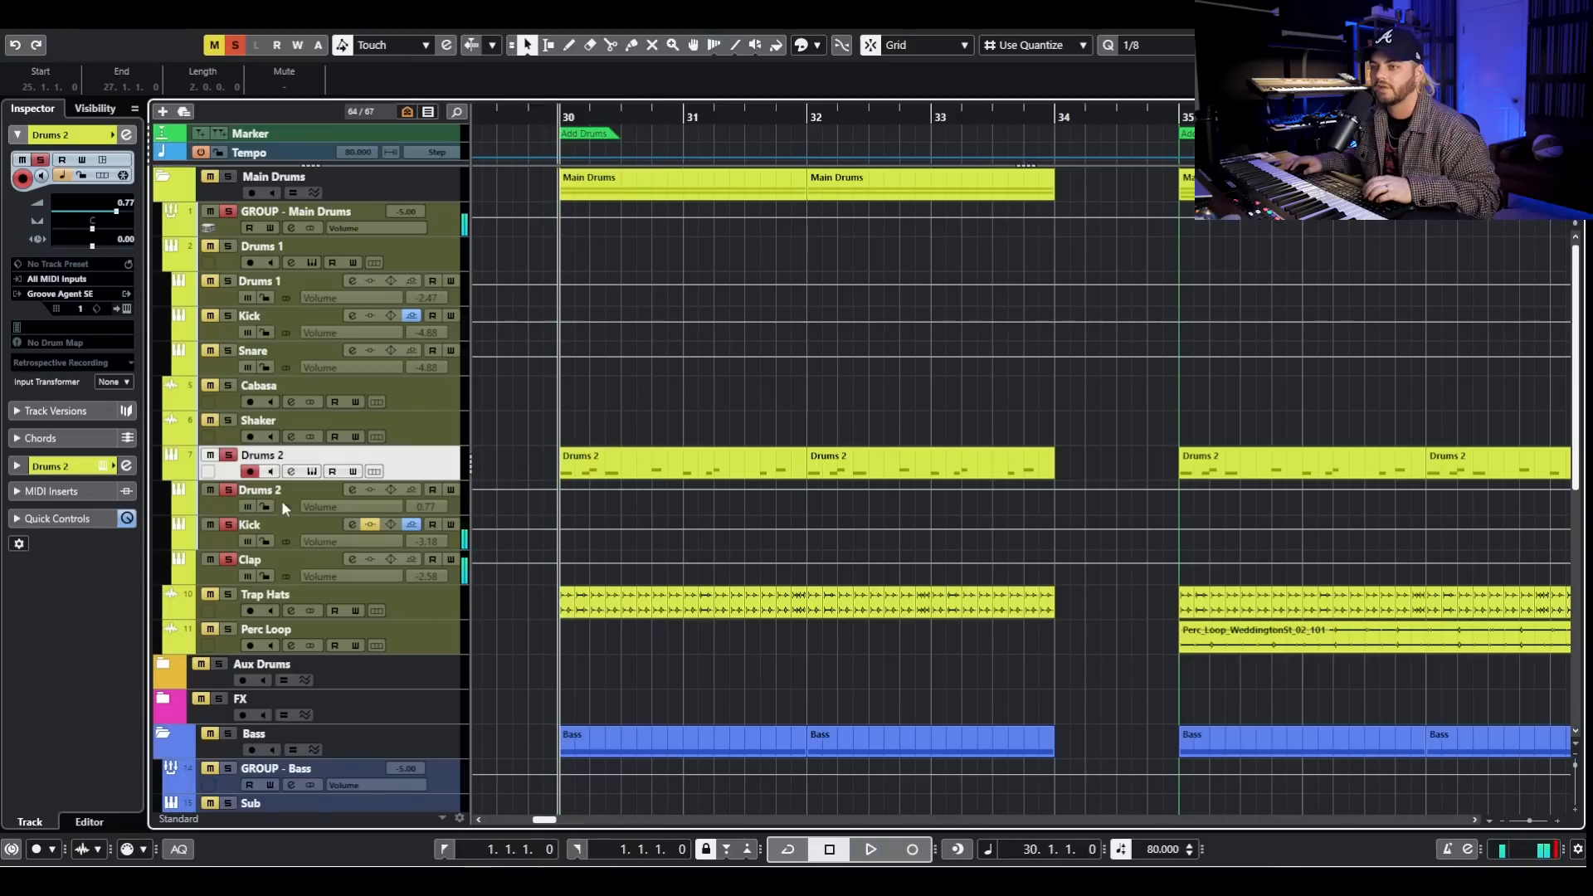
# - Switch the solo from Drums 2 to Trap Hats, audition the hats from bar 30, then unsolo them and stop
pyautogui.click(228, 455)
pyautogui.click(225, 594)
pyautogui.press('space')
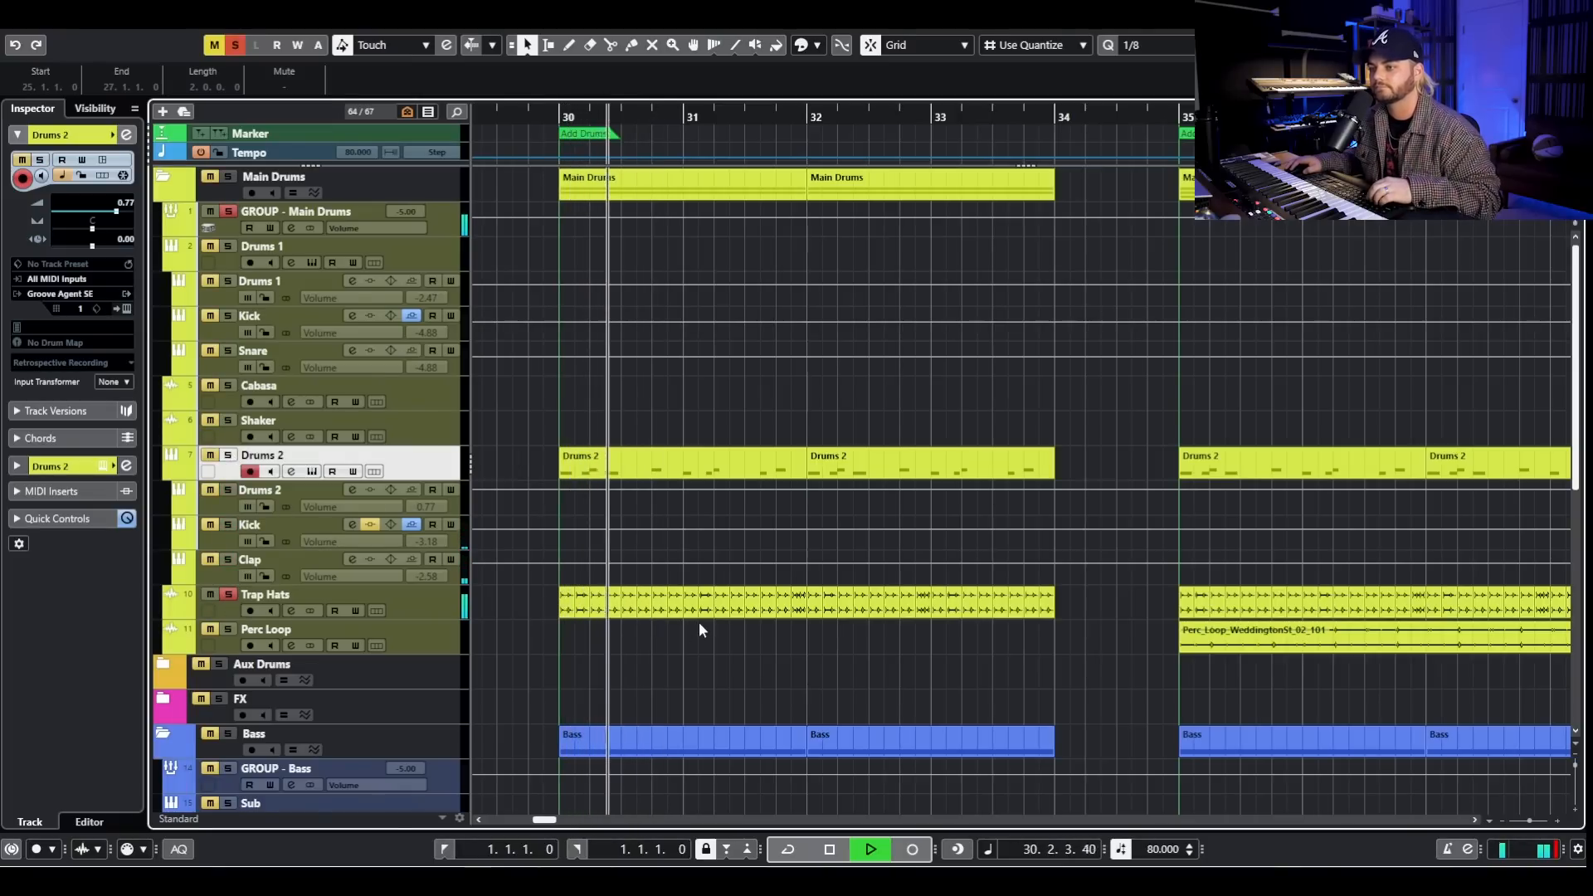
pyautogui.click(228, 595)
pyautogui.press('space')
# - Highlight the New Lead clips and then the Sub New clips of the Add Drums section between bars 30 and 34
pyautogui.scroll(-6, 574, 515)
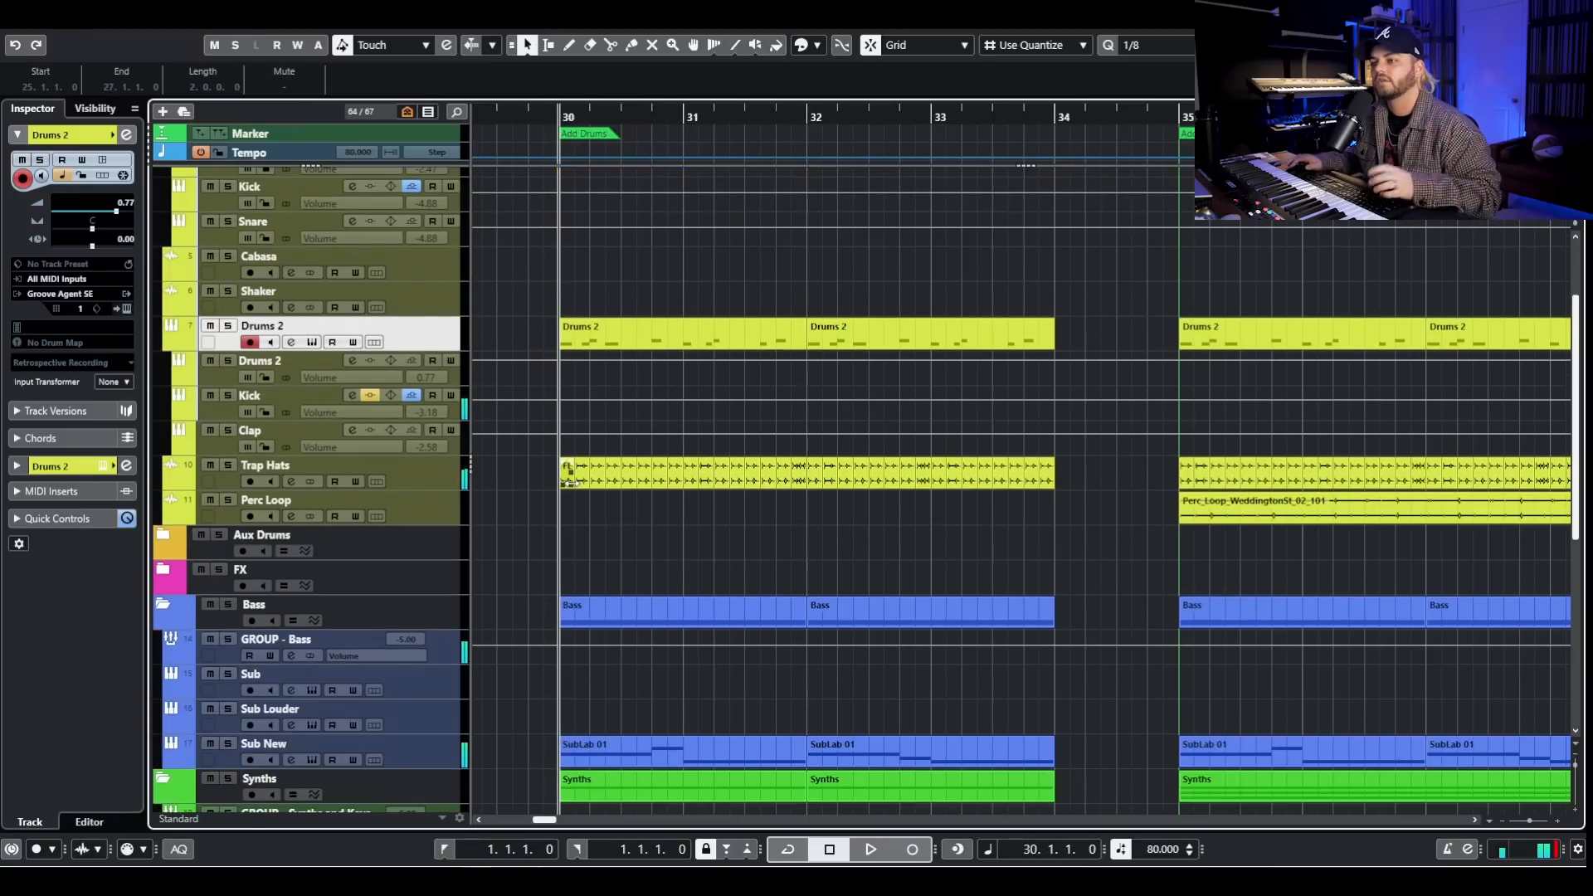
pyautogui.scroll(-5, 596, 524)
pyautogui.click(863, 448)
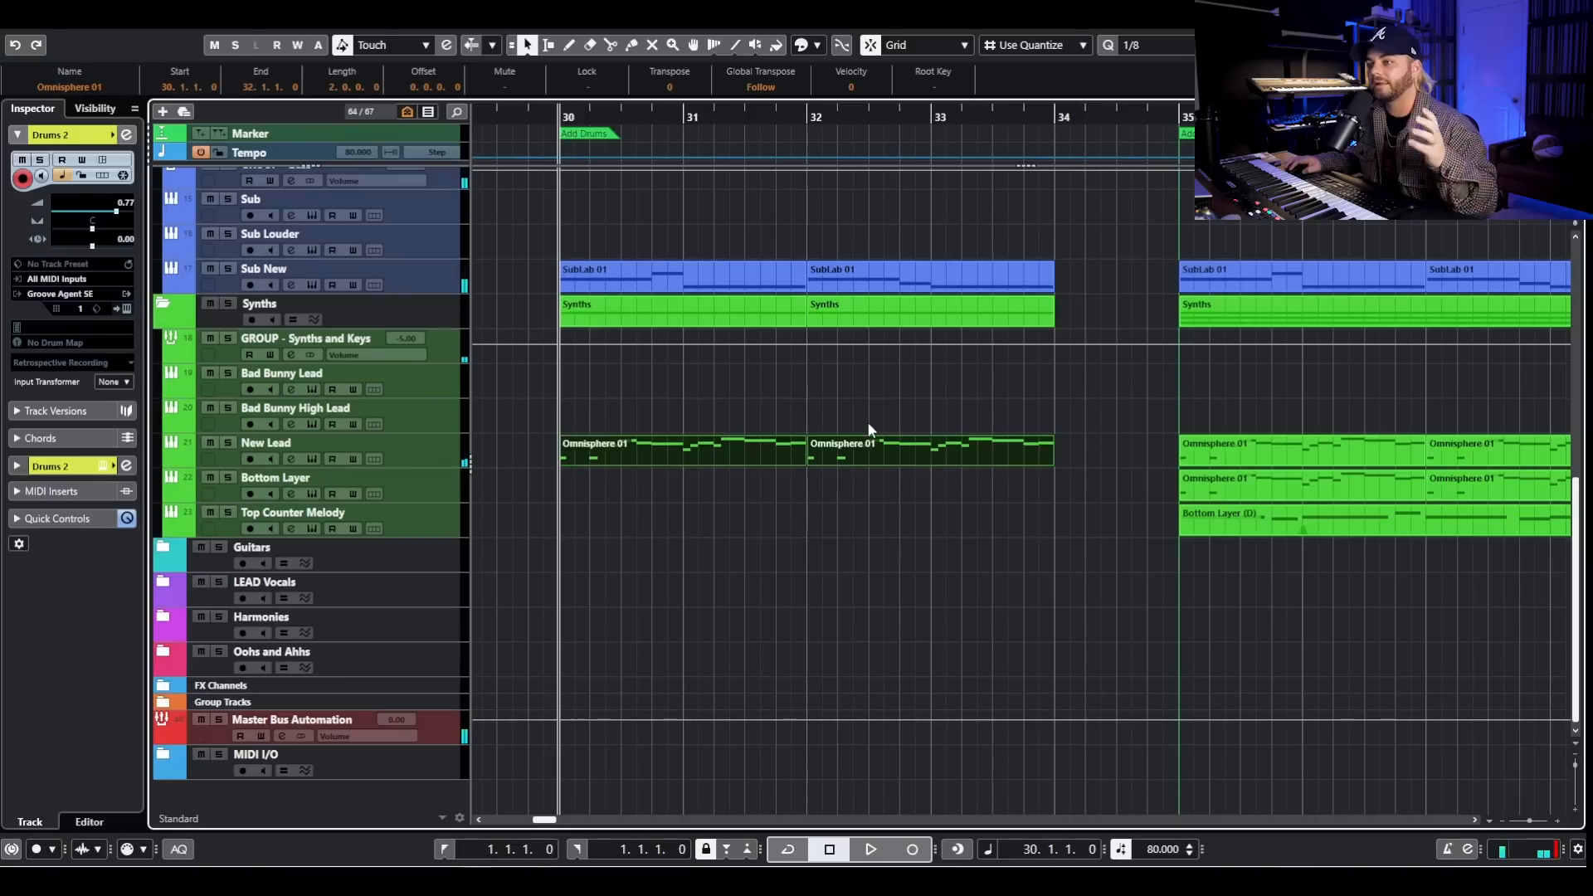
pyautogui.moveTo(752, 226); pyautogui.dragTo(969, 259)
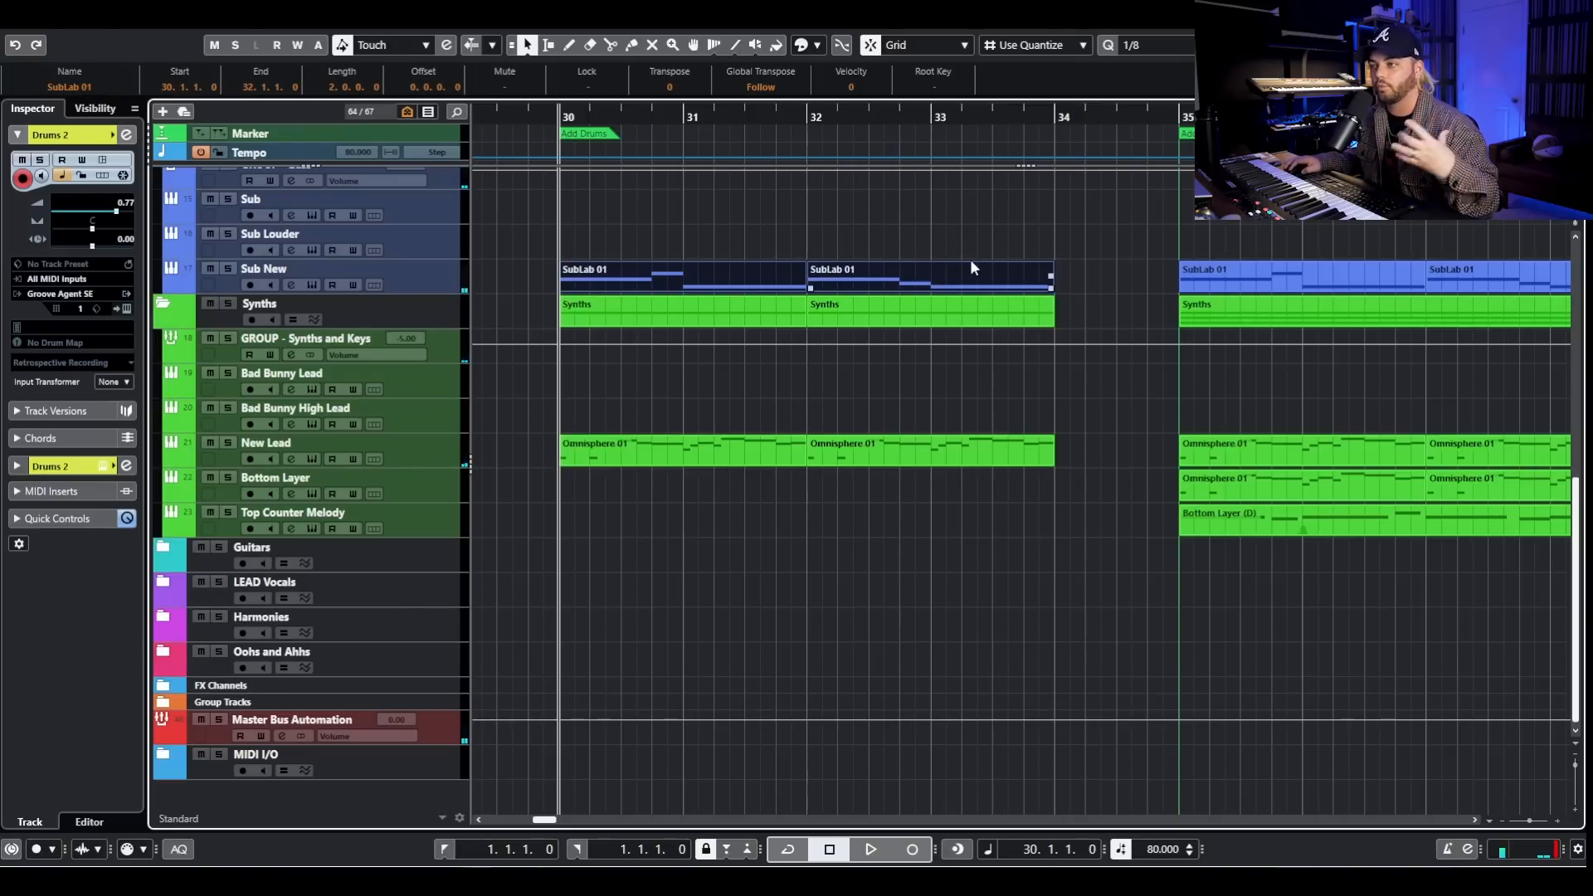
# - Play the full Add Drums section from bar 30 with all tracks unsoloed, and stop playback
pyautogui.press('space')
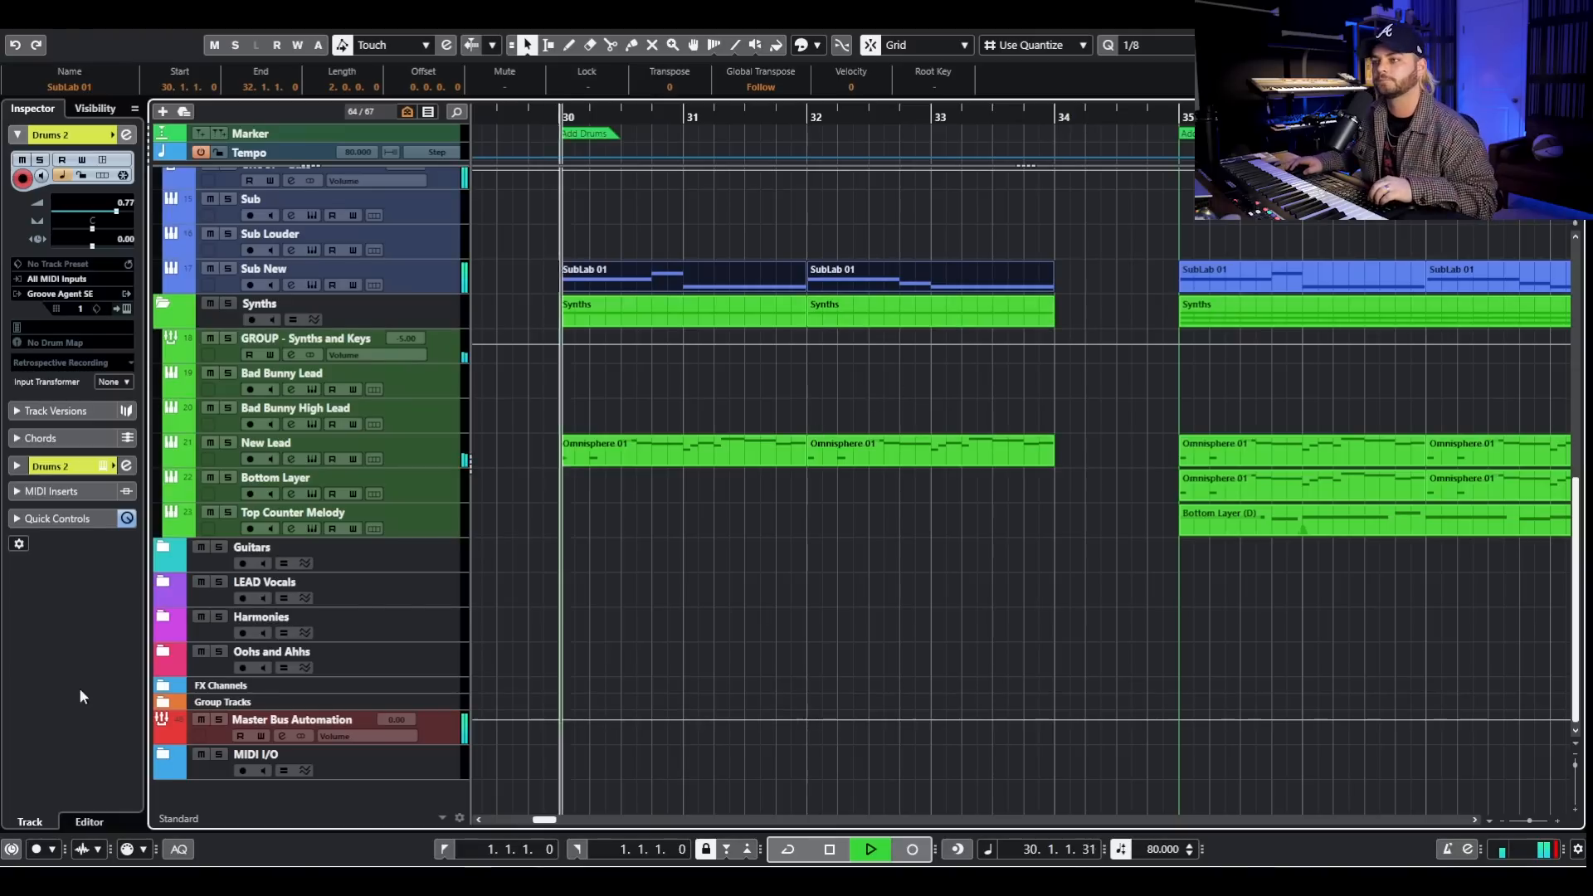
pyautogui.scroll(-2, 758, 497)
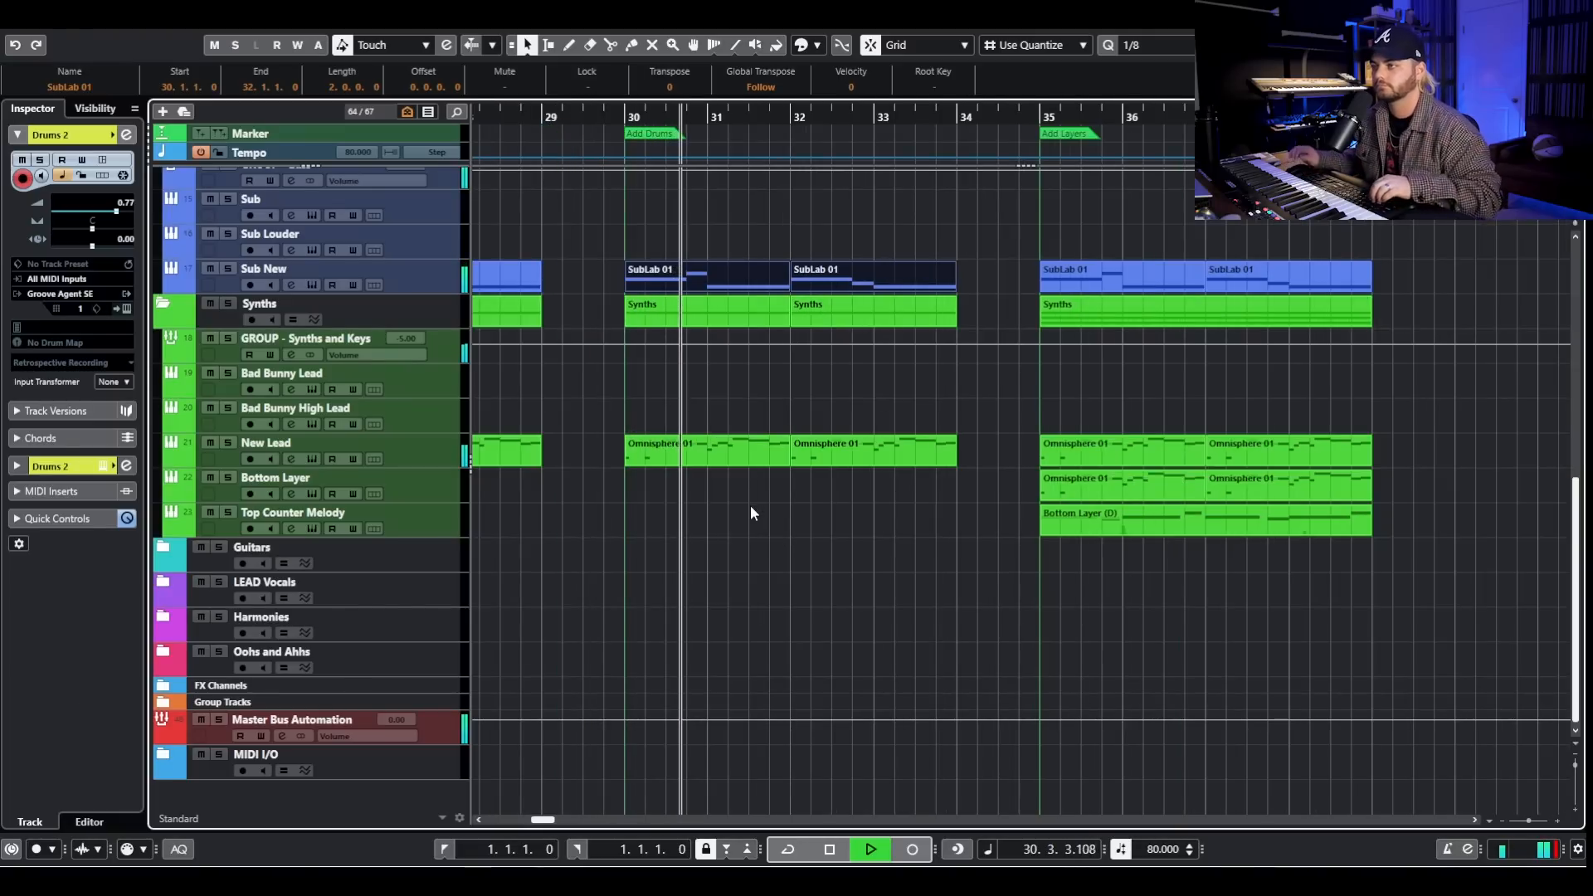
pyautogui.scroll(6, 748, 490)
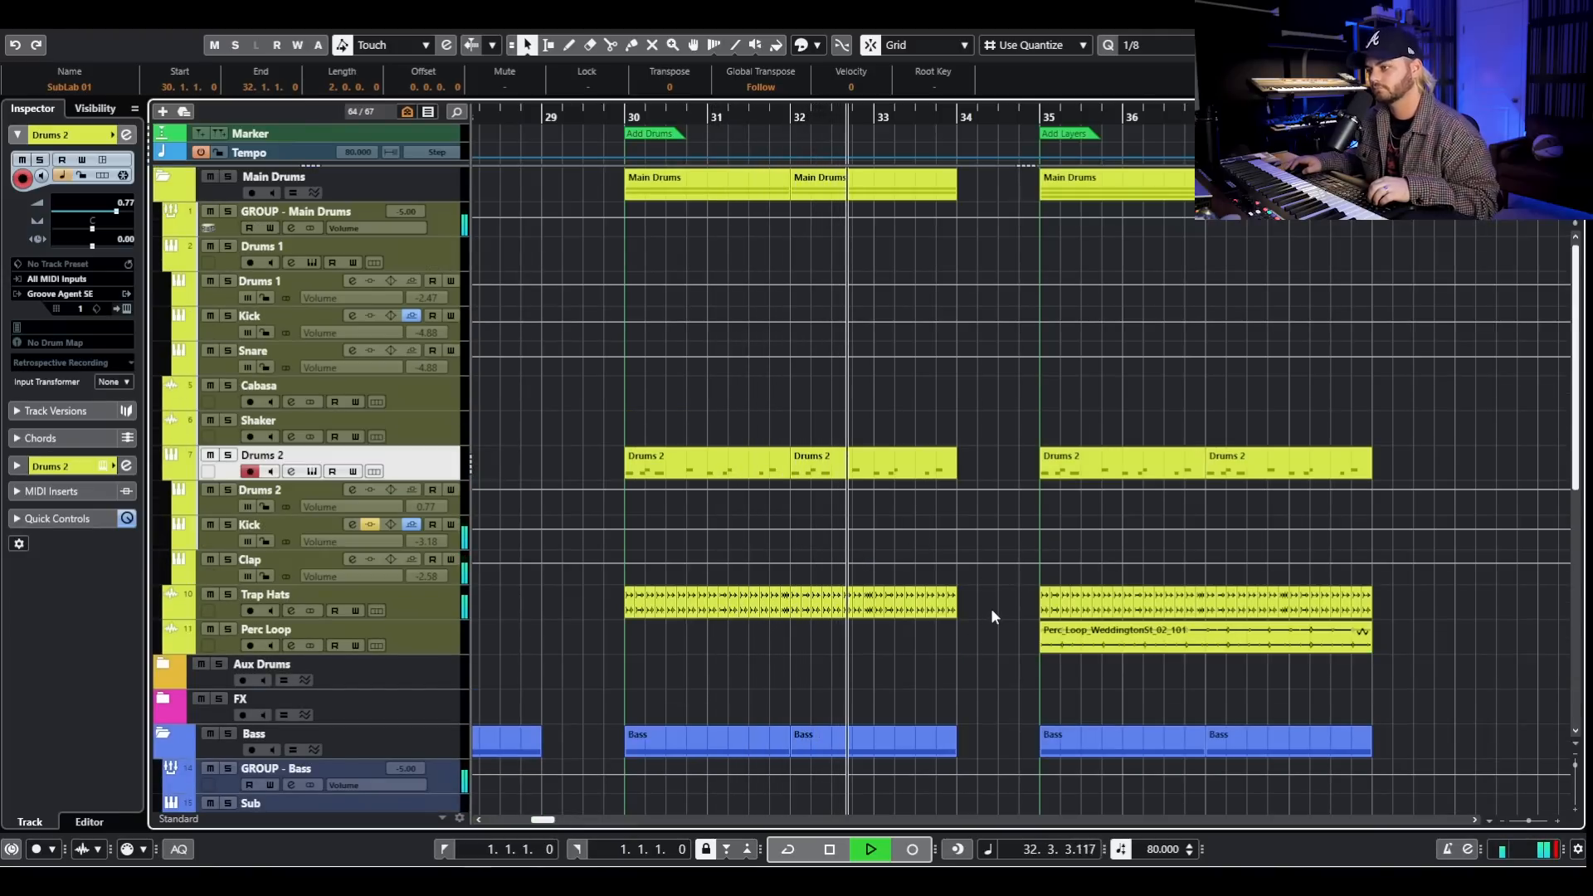
pyautogui.press('space')
# - Examine the drum, bass and synth clips of every section from OG BEAT through Add Layers across the arrangement
pyautogui.scroll(-6, 994, 601)
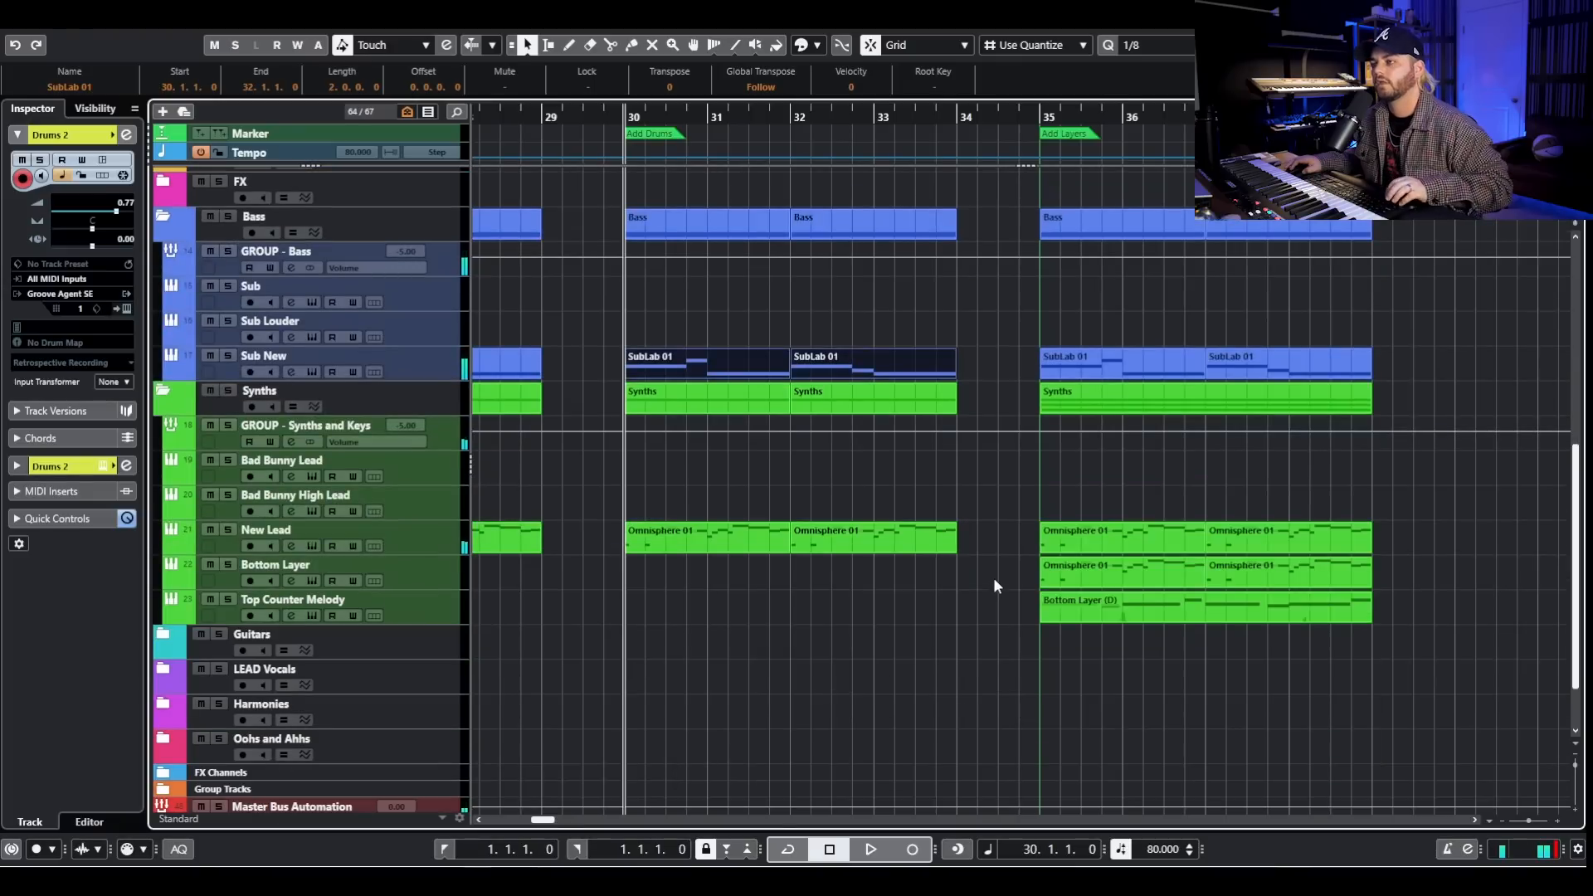
pyautogui.scroll(-2, 993, 578)
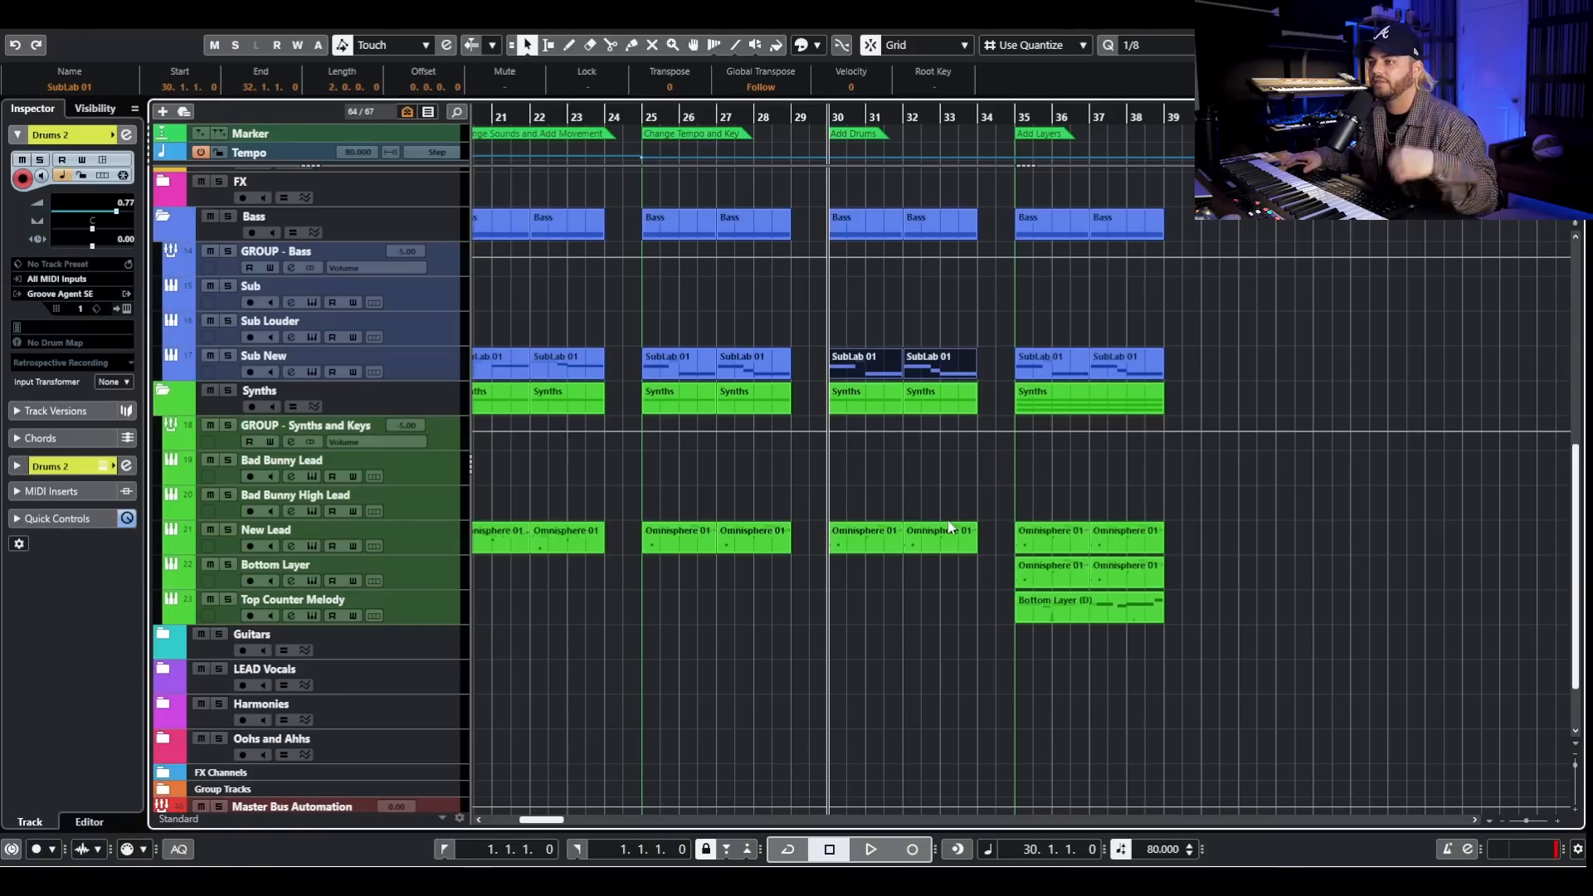
pyautogui.hscroll(-10, 957, 386)
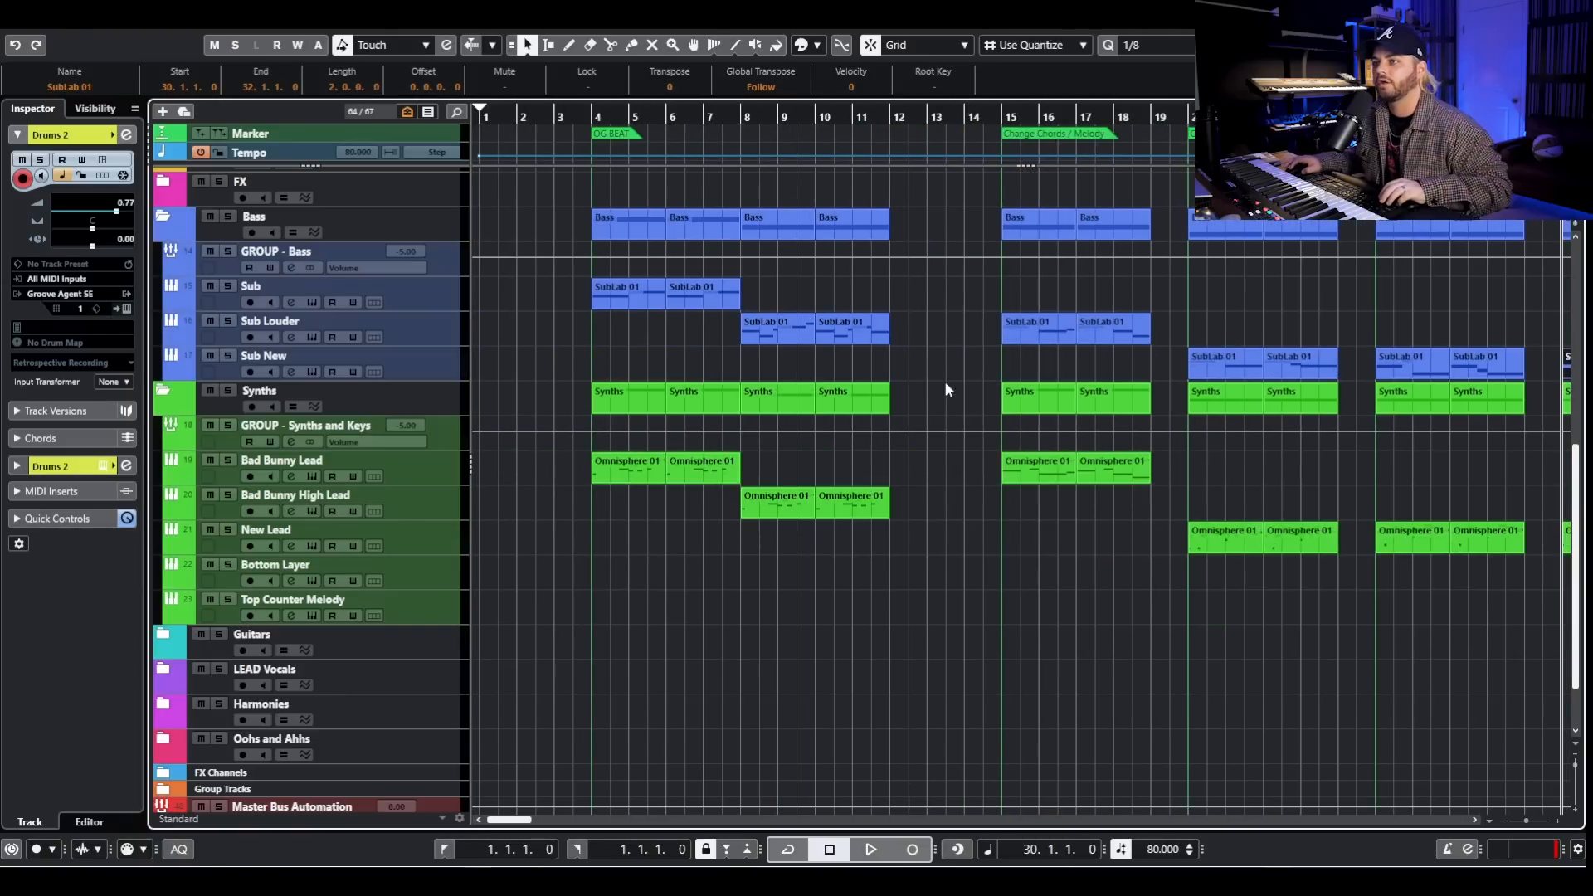
pyautogui.press('g')
pyautogui.press('g')
pyautogui.scroll(5, 1113, 660)
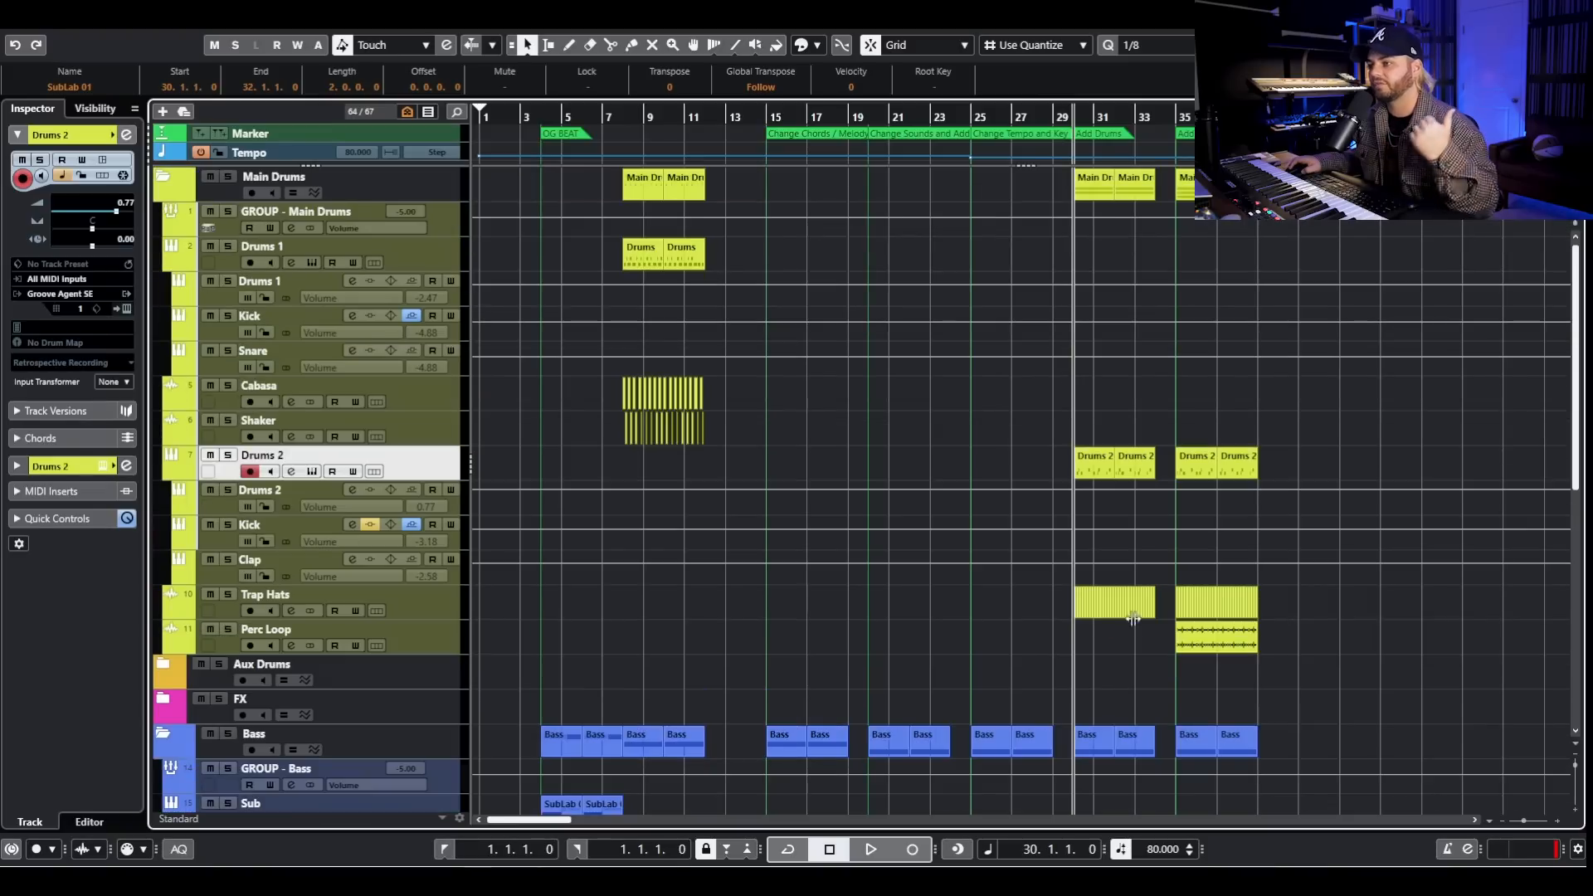
pyautogui.scroll(-4, 1133, 618)
pyautogui.scroll(-5, 1157, 524)
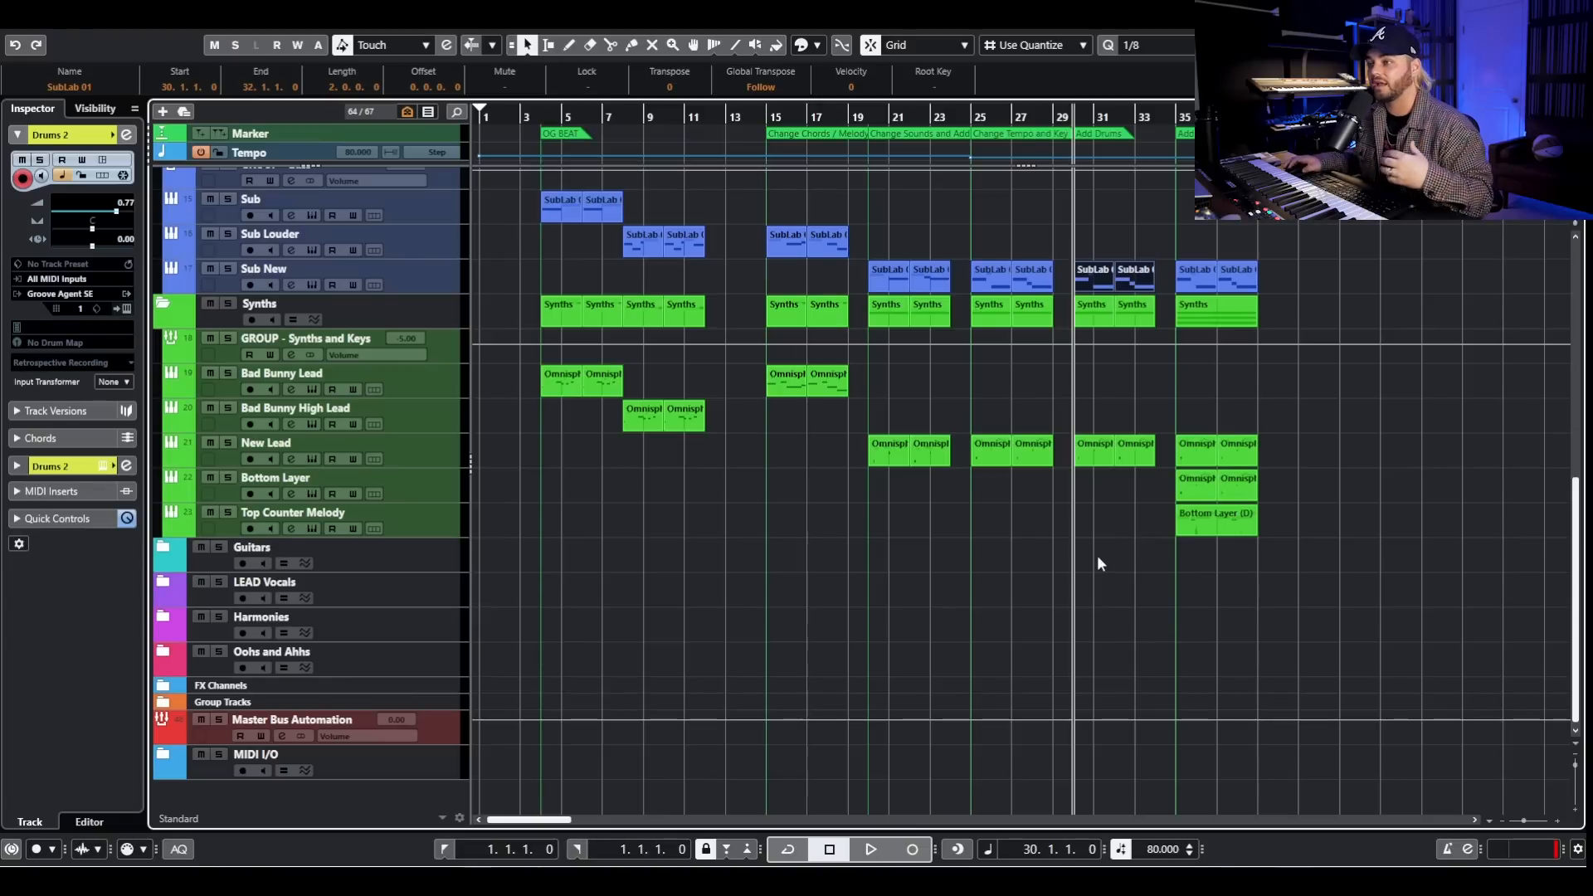
# - Solo the Main Drums folder, play the Add Layers drums from just before bar 35, then stop and unsolo the folder
pyautogui.keyDown('ctrl'); pyautogui.scroll(3, 1191, 445); pyautogui.keyUp('ctrl')
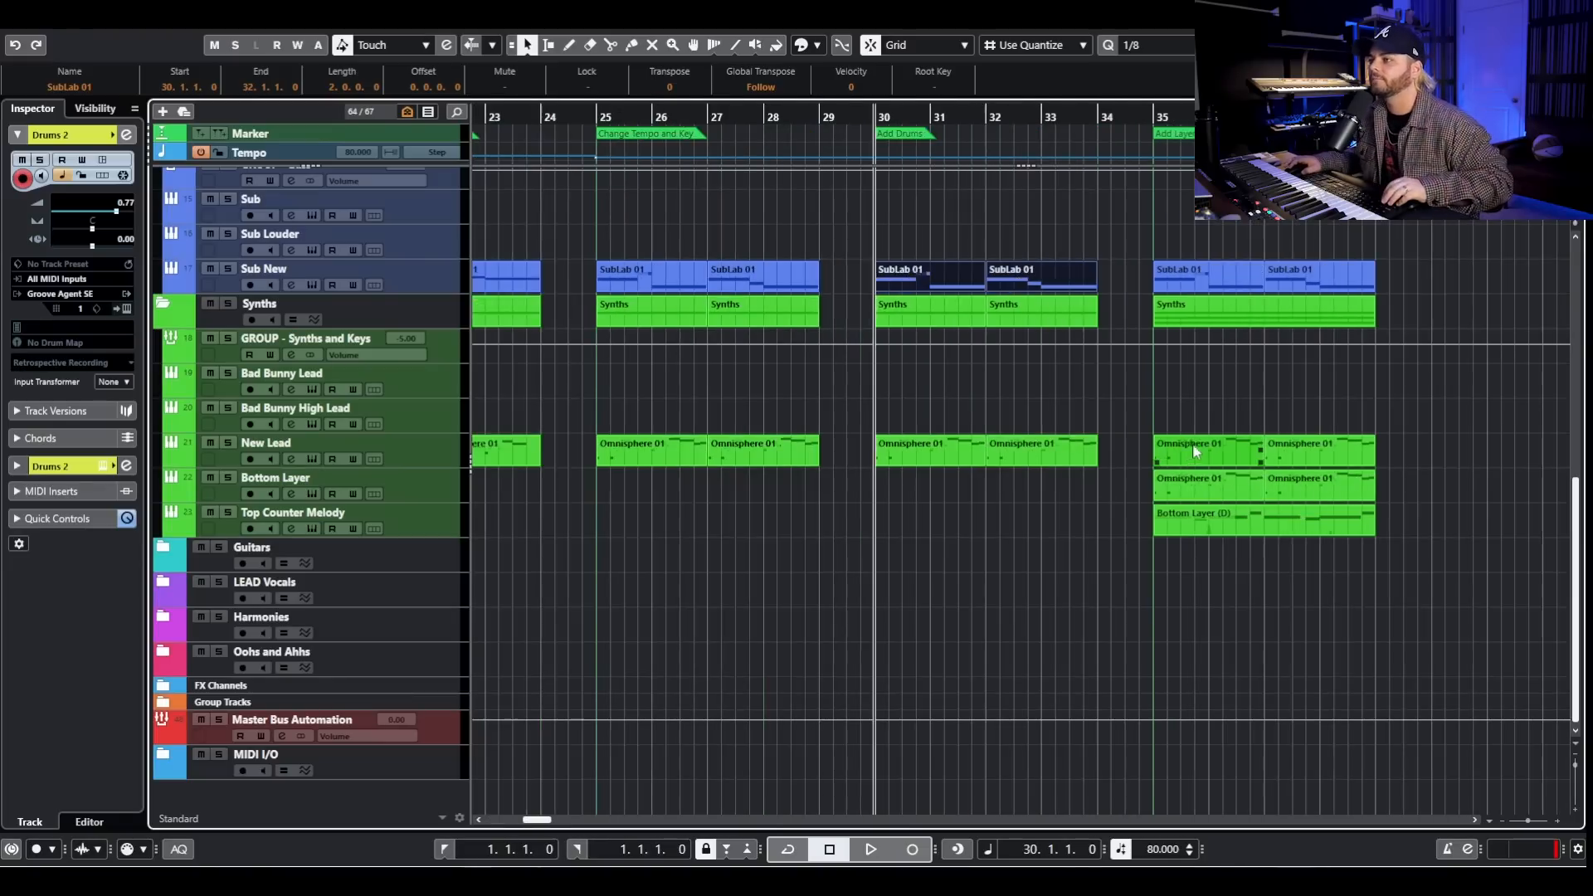
pyautogui.scroll(6, 1178, 428)
pyautogui.click(1145, 120)
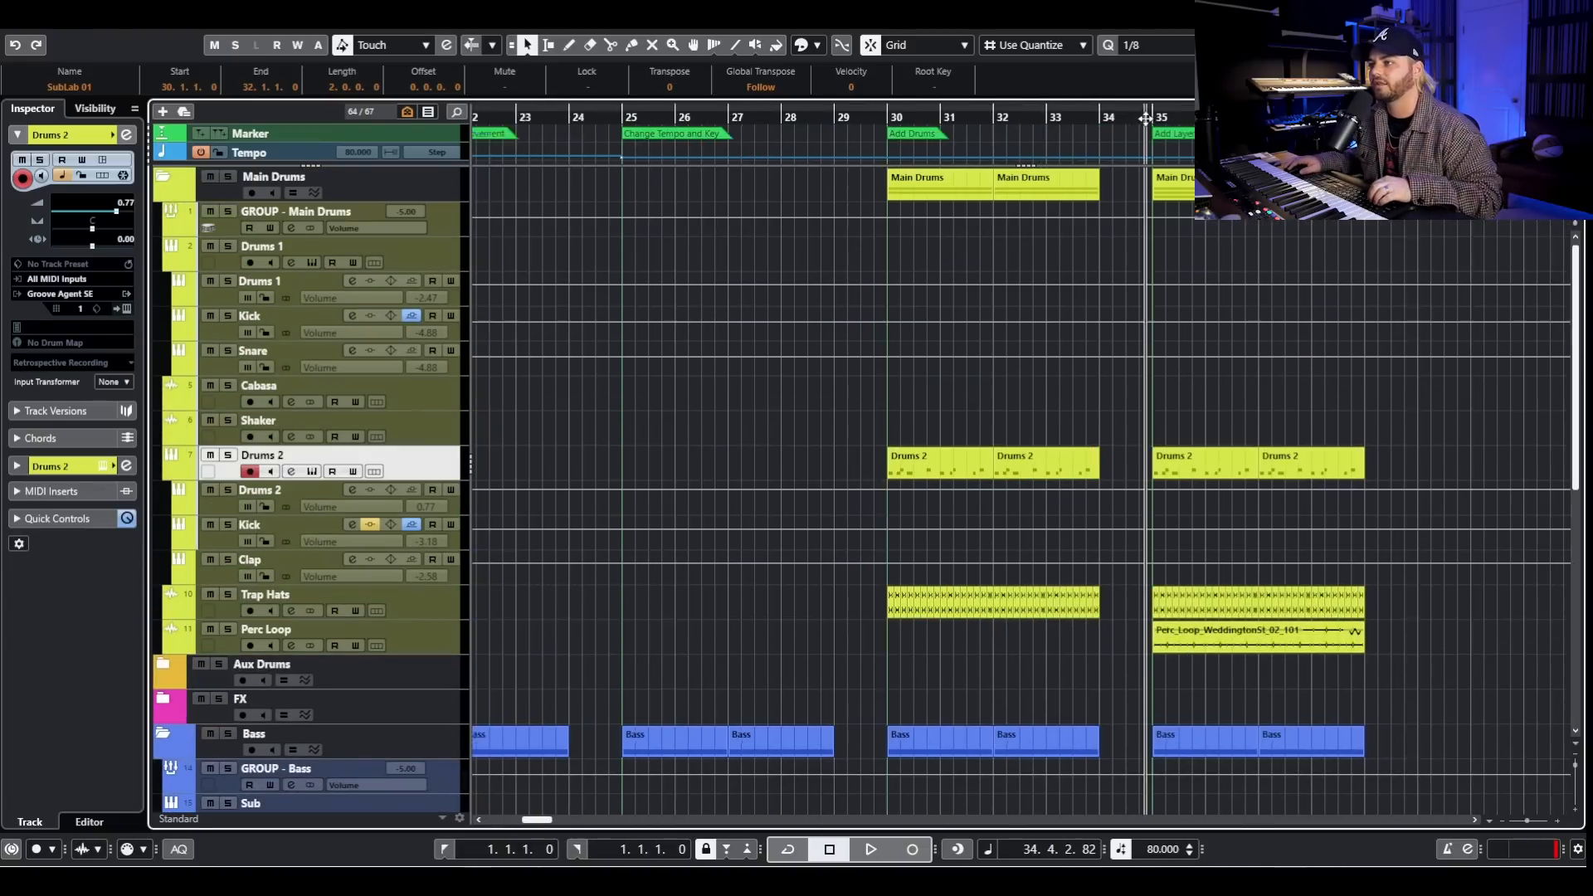
pyautogui.keyDown('ctrl'); pyautogui.scroll(3, 1172, 410); pyautogui.keyUp('ctrl')
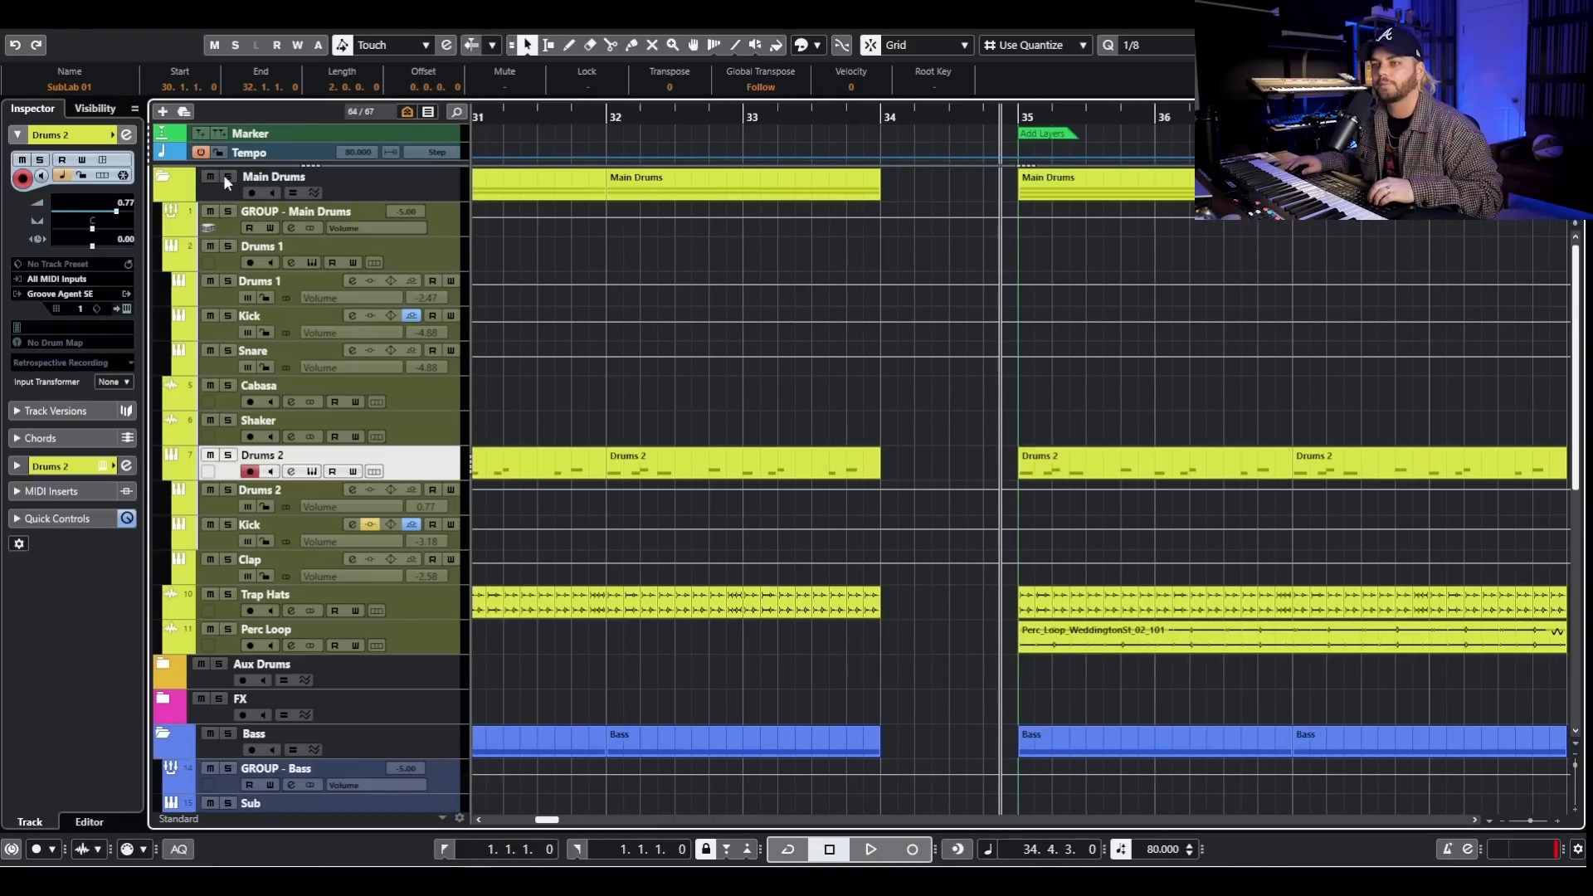
pyautogui.click(227, 176)
pyautogui.press('space')
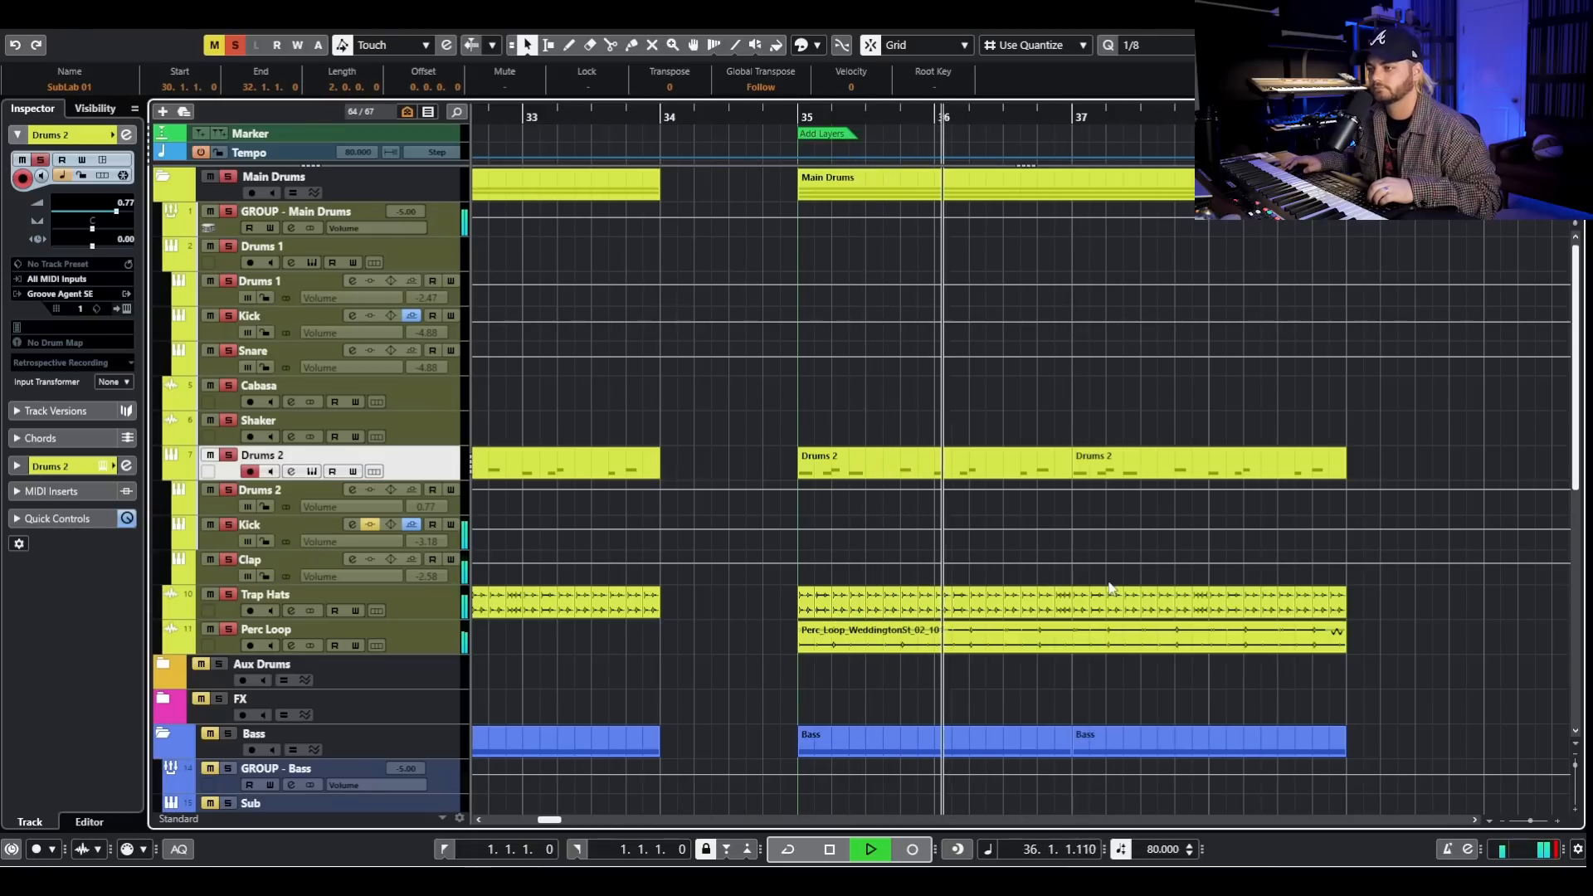
pyautogui.press('space')
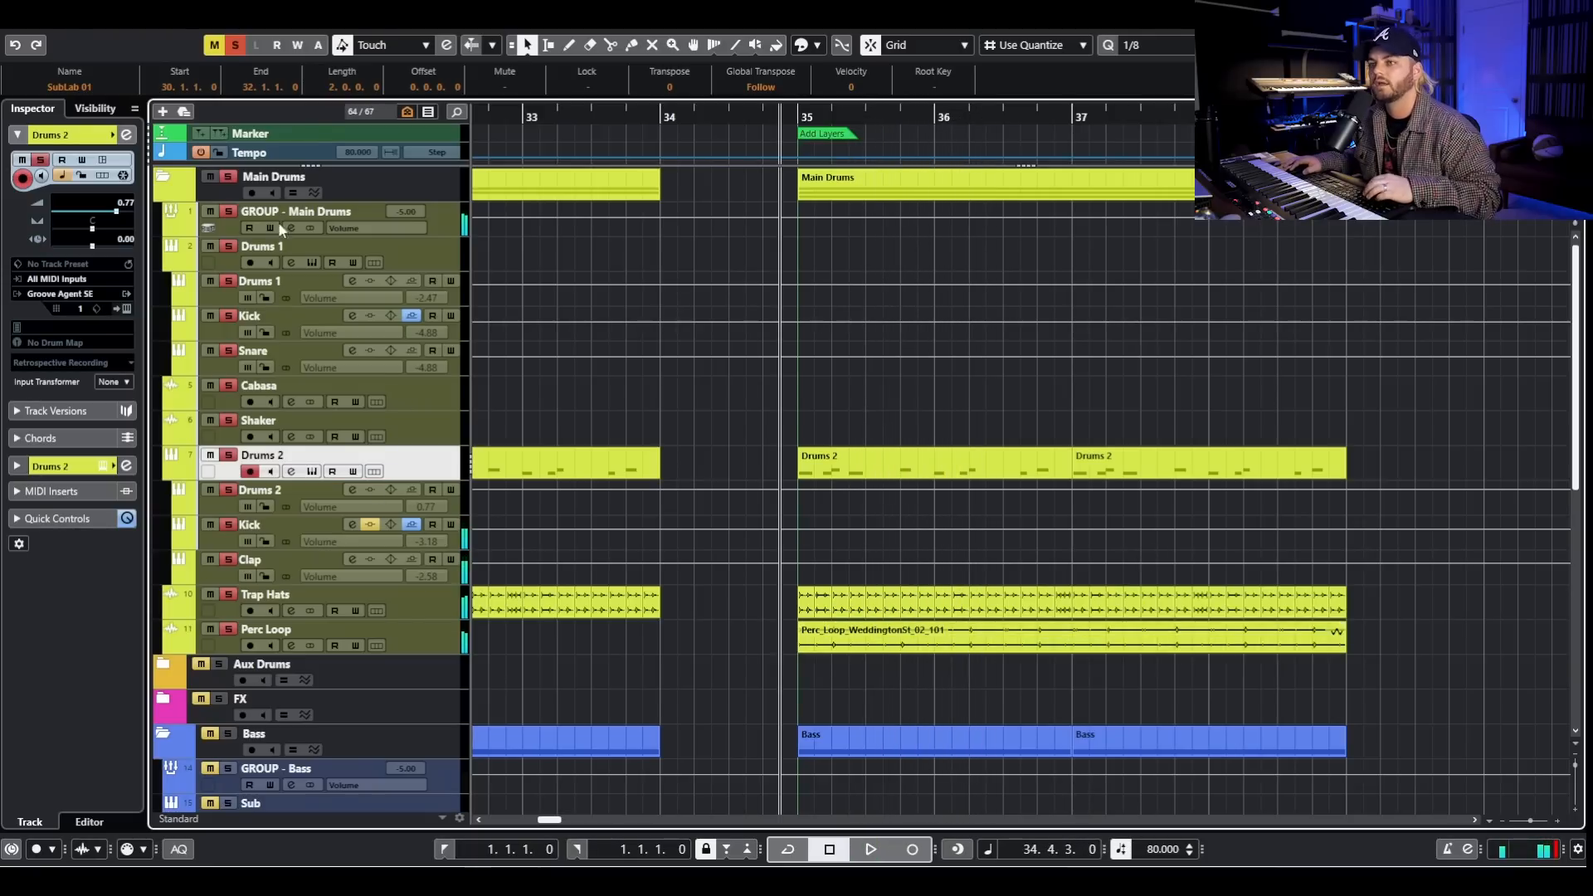
pyautogui.click(229, 178)
pyautogui.scroll(-6, 1271, 485)
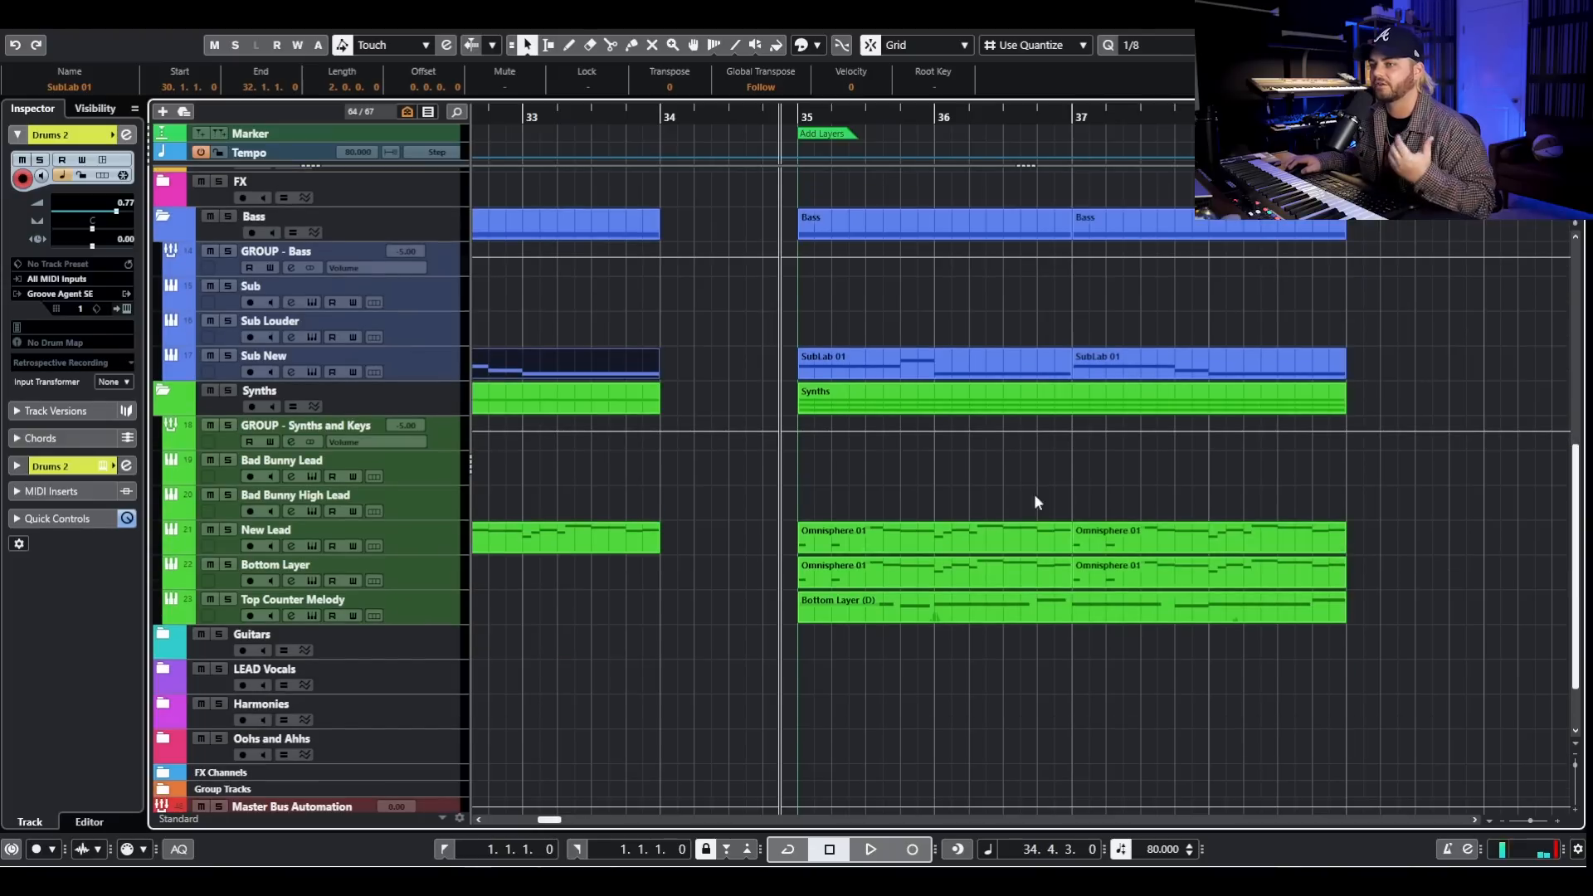
# - Solo the Bottom Layer synth track and display its channel settings with the inserts and equalizer
pyautogui.keyDown('ctrl'); pyautogui.scroll(-3, 864, 466); pyautogui.keyUp('ctrl')
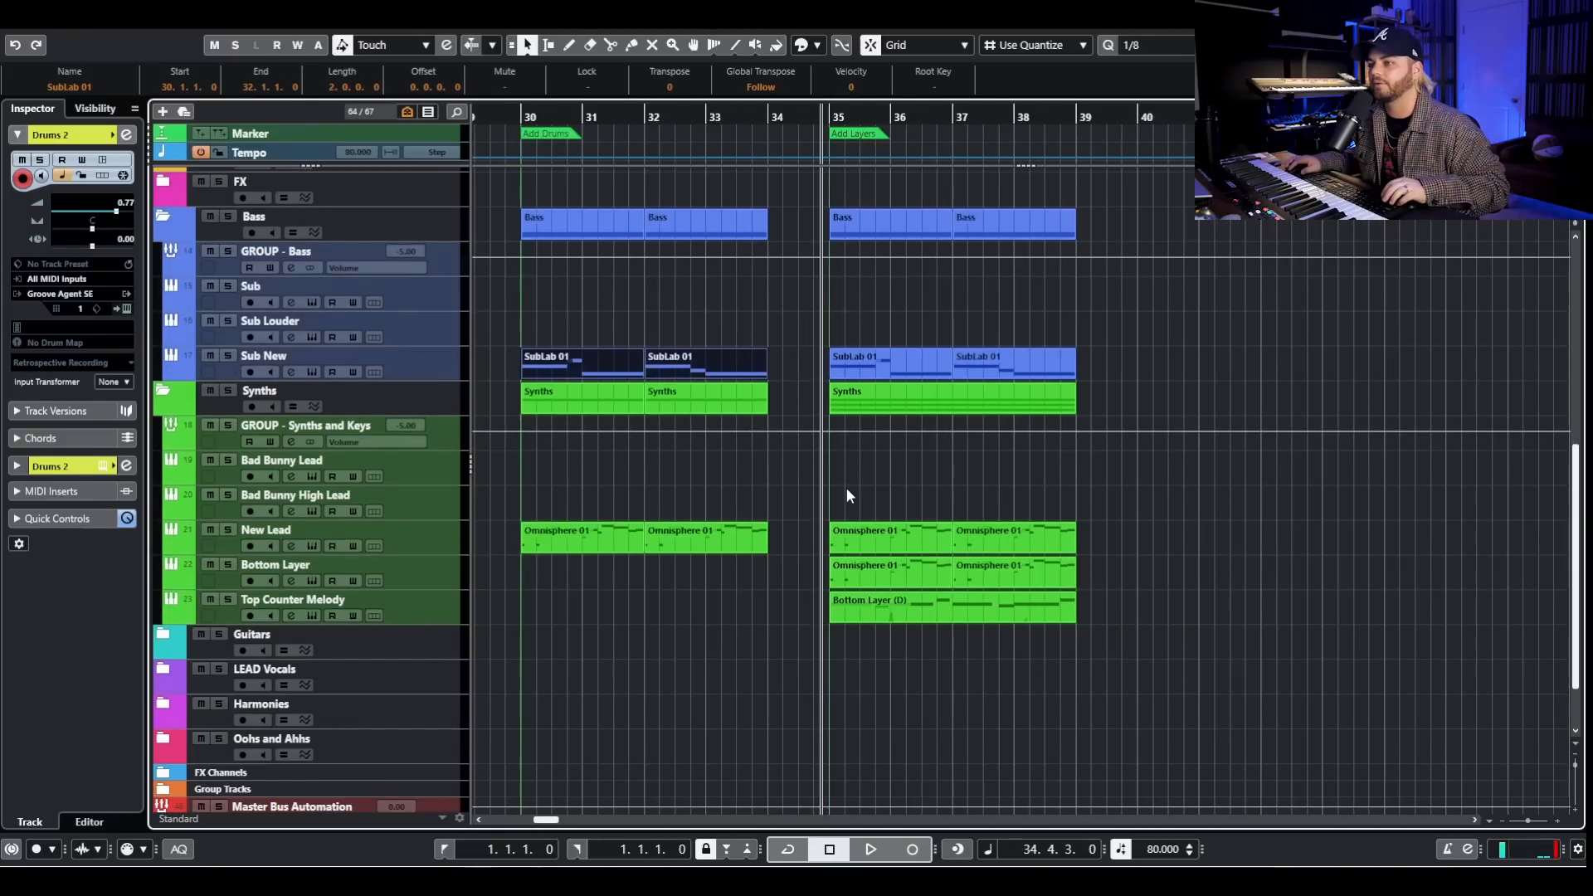
pyautogui.scroll(-3, 574, 524)
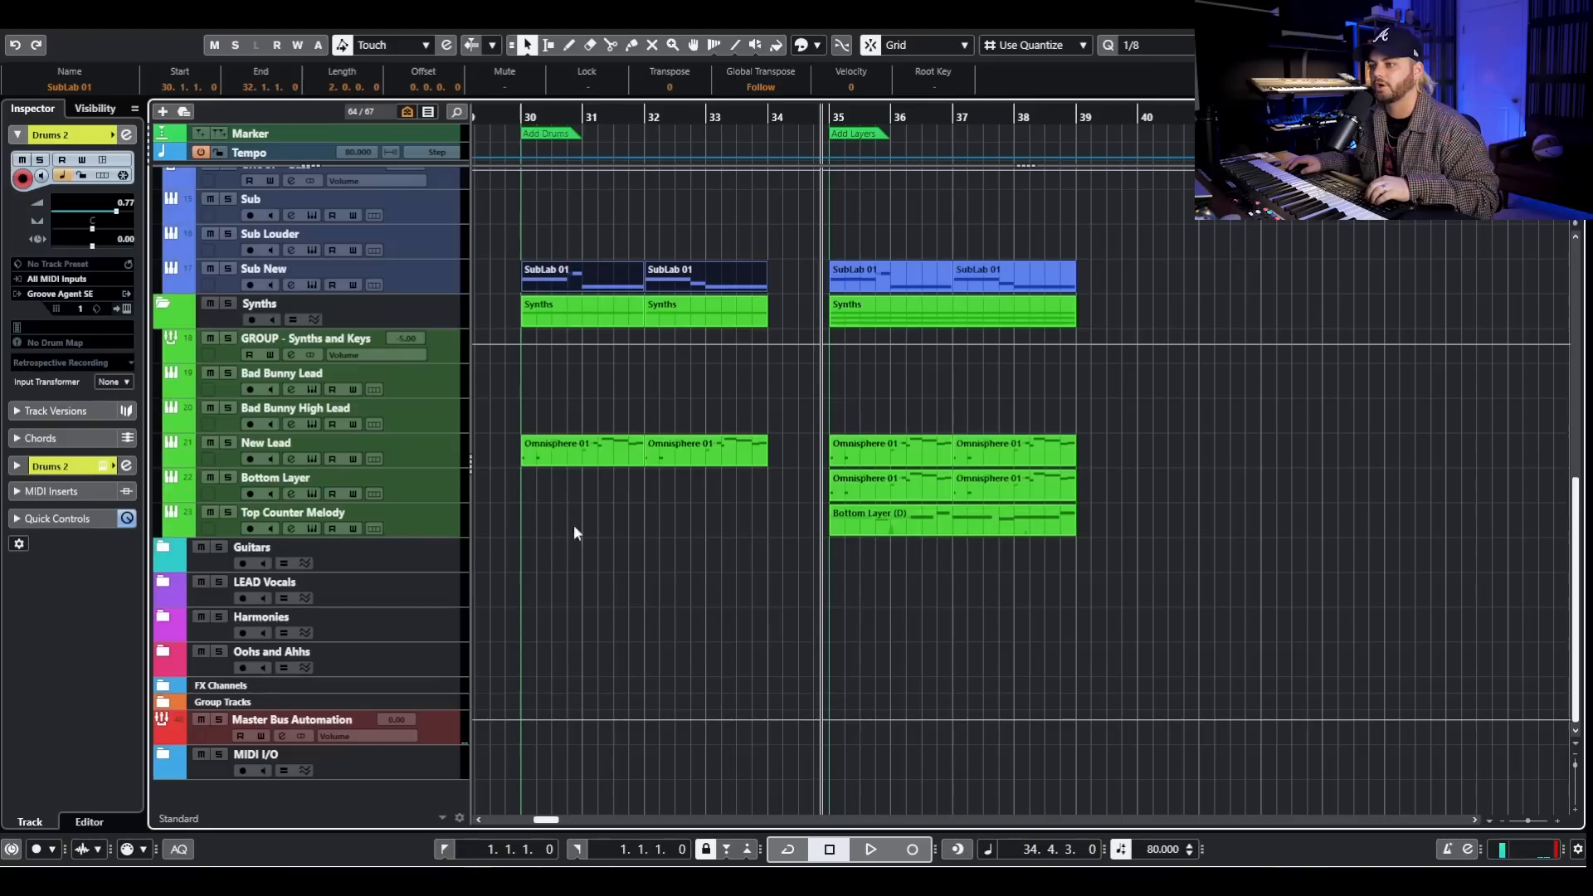
pyautogui.click(229, 478)
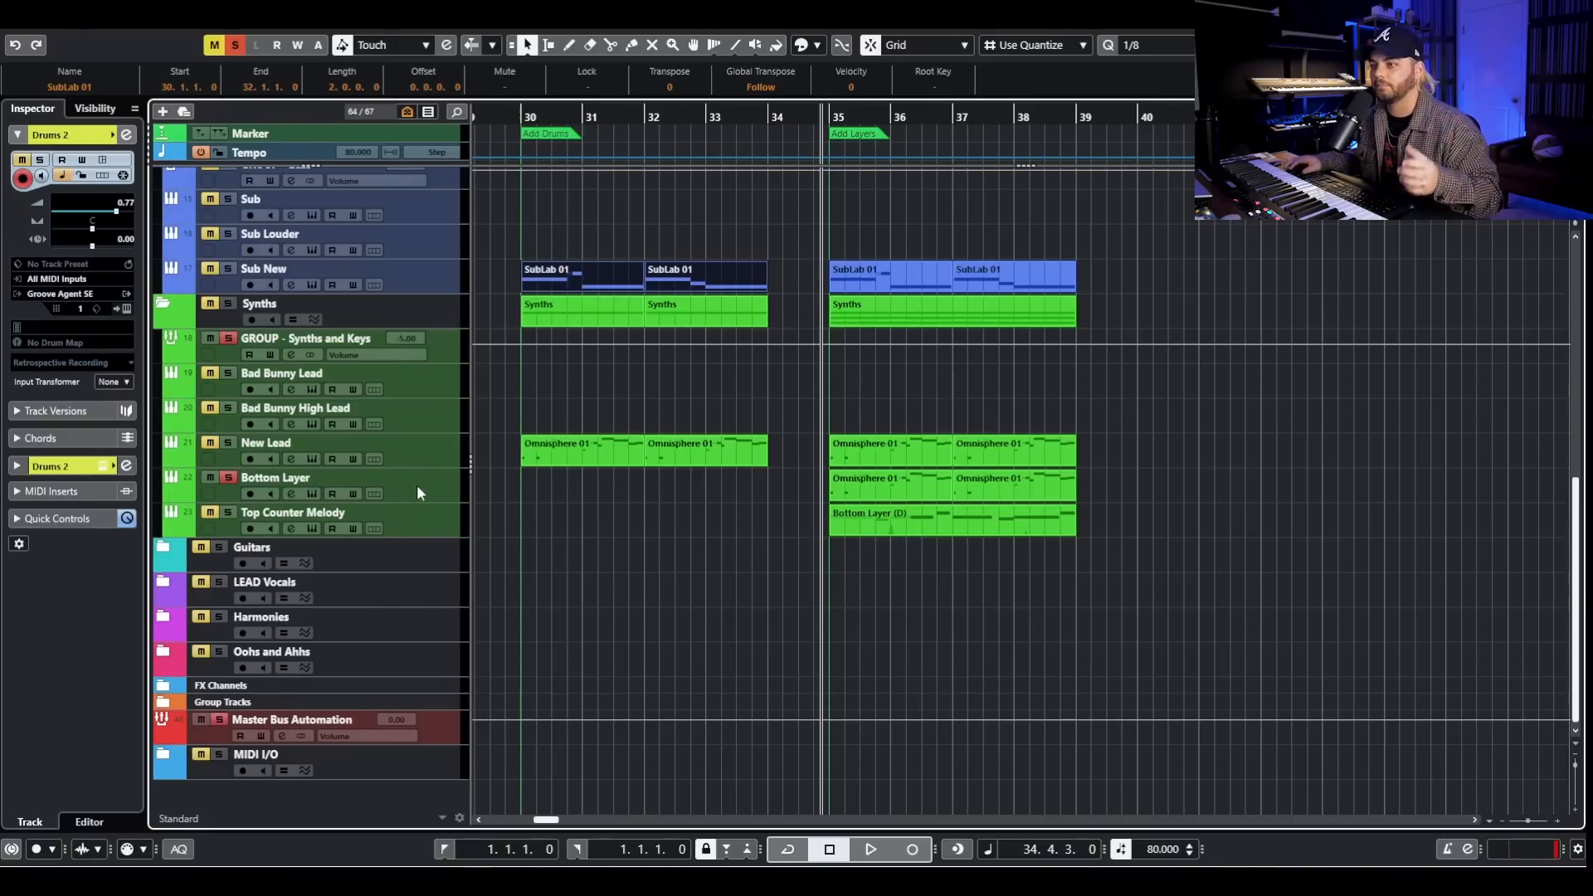
pyautogui.click(291, 493)
pyautogui.moveTo(839, 308); pyautogui.dragTo(486, 583)
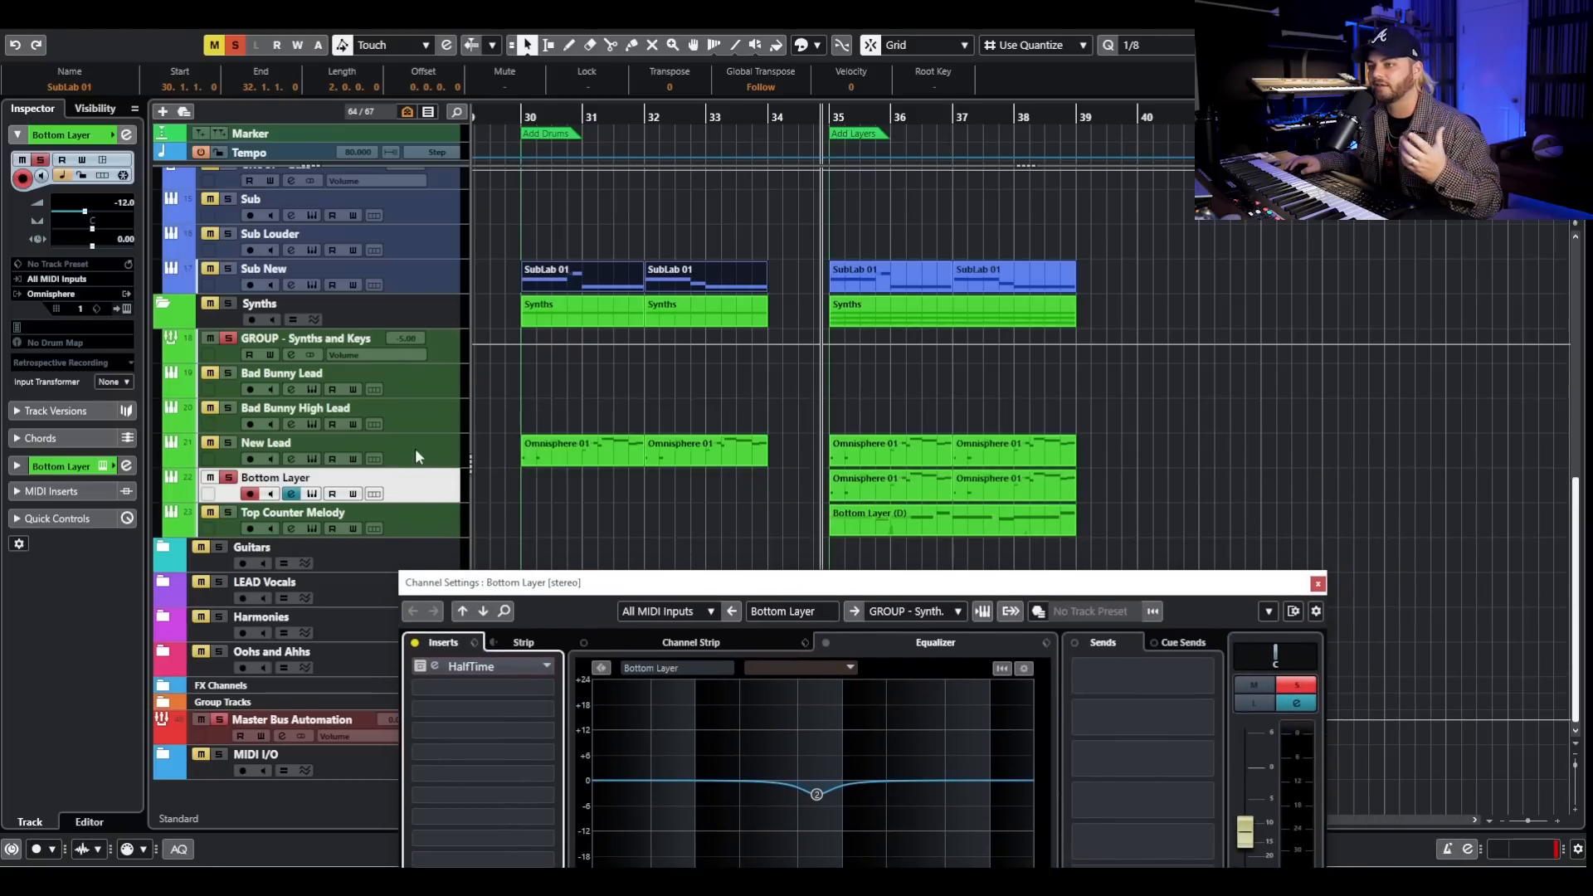
# - Inspect the Bottom Layer's Omnisphere patch and play the soloed track with HalfTime bypassed from just before bar 35
pyautogui.click(312, 494)
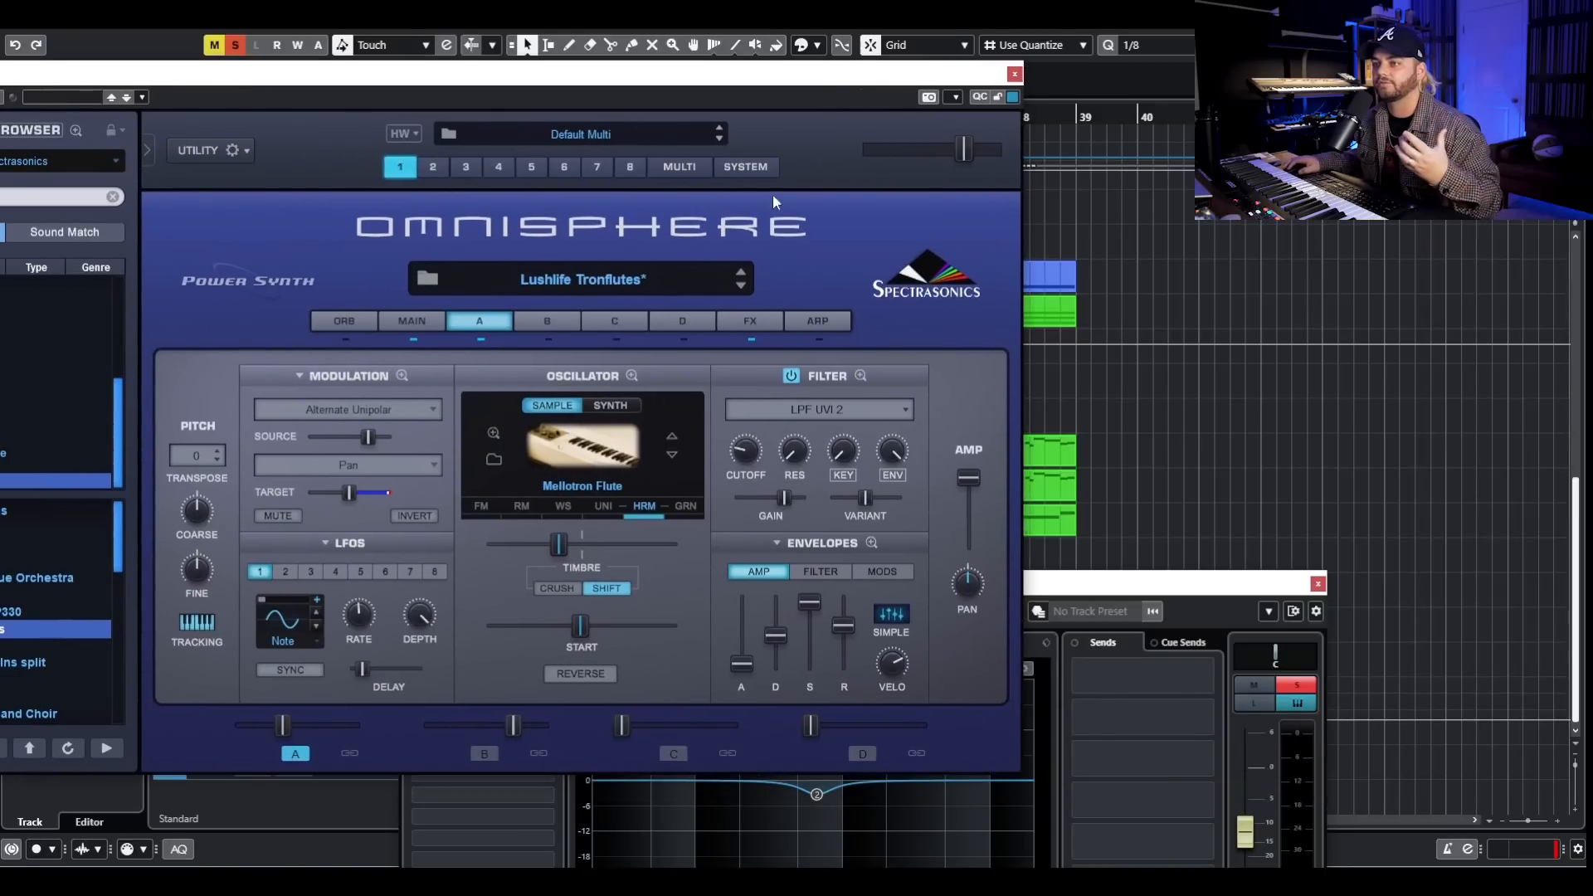
pyautogui.moveTo(974, 76); pyautogui.dragTo(1061, 71)
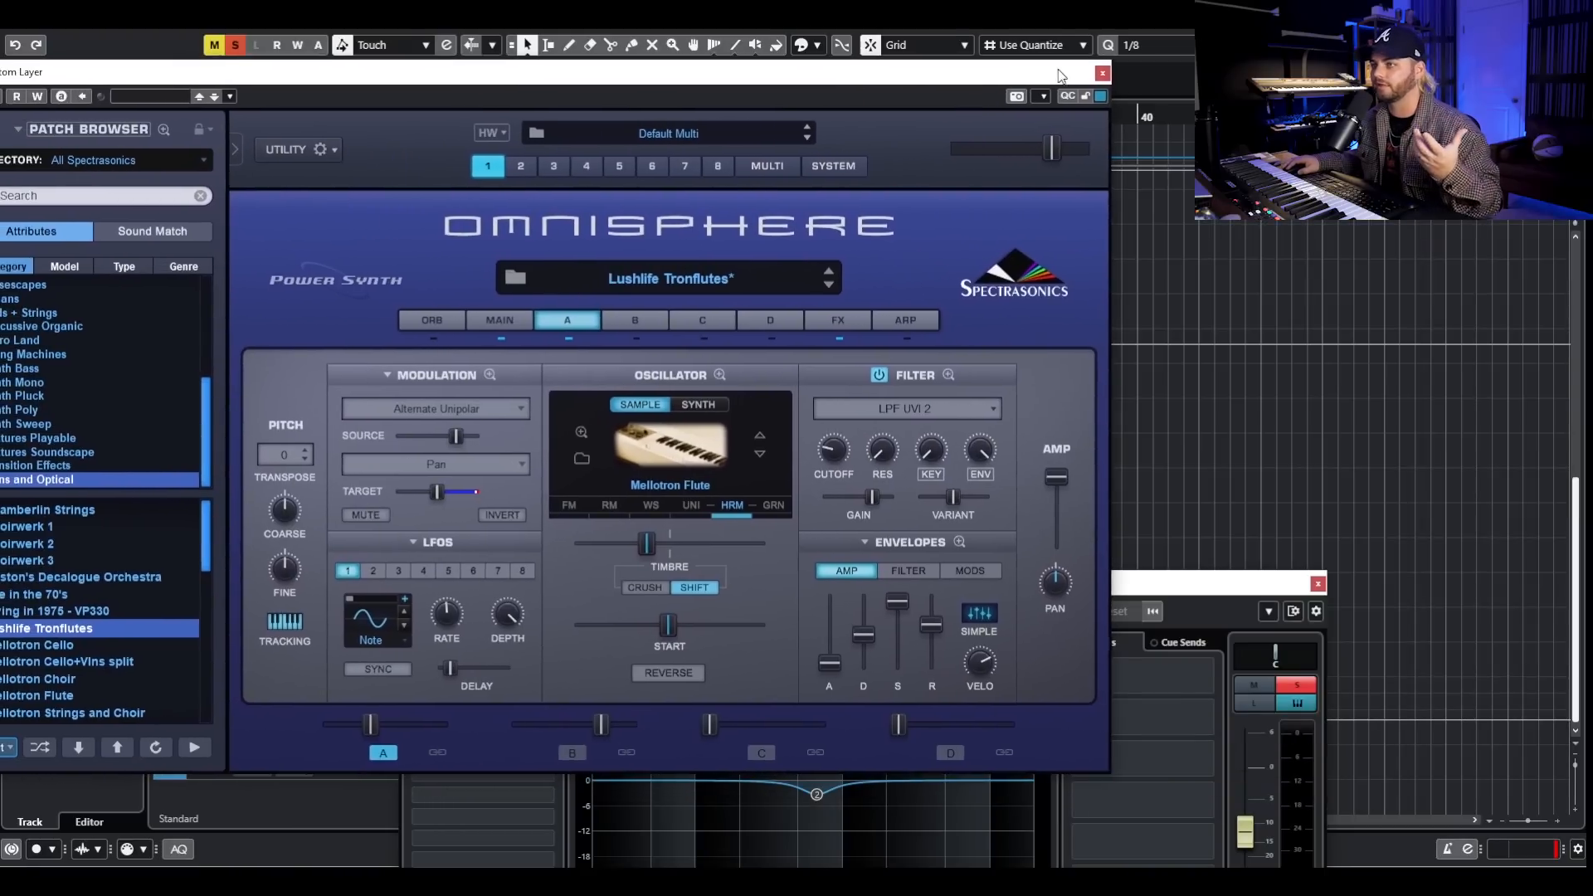
pyautogui.click(1103, 69)
pyautogui.press('space')
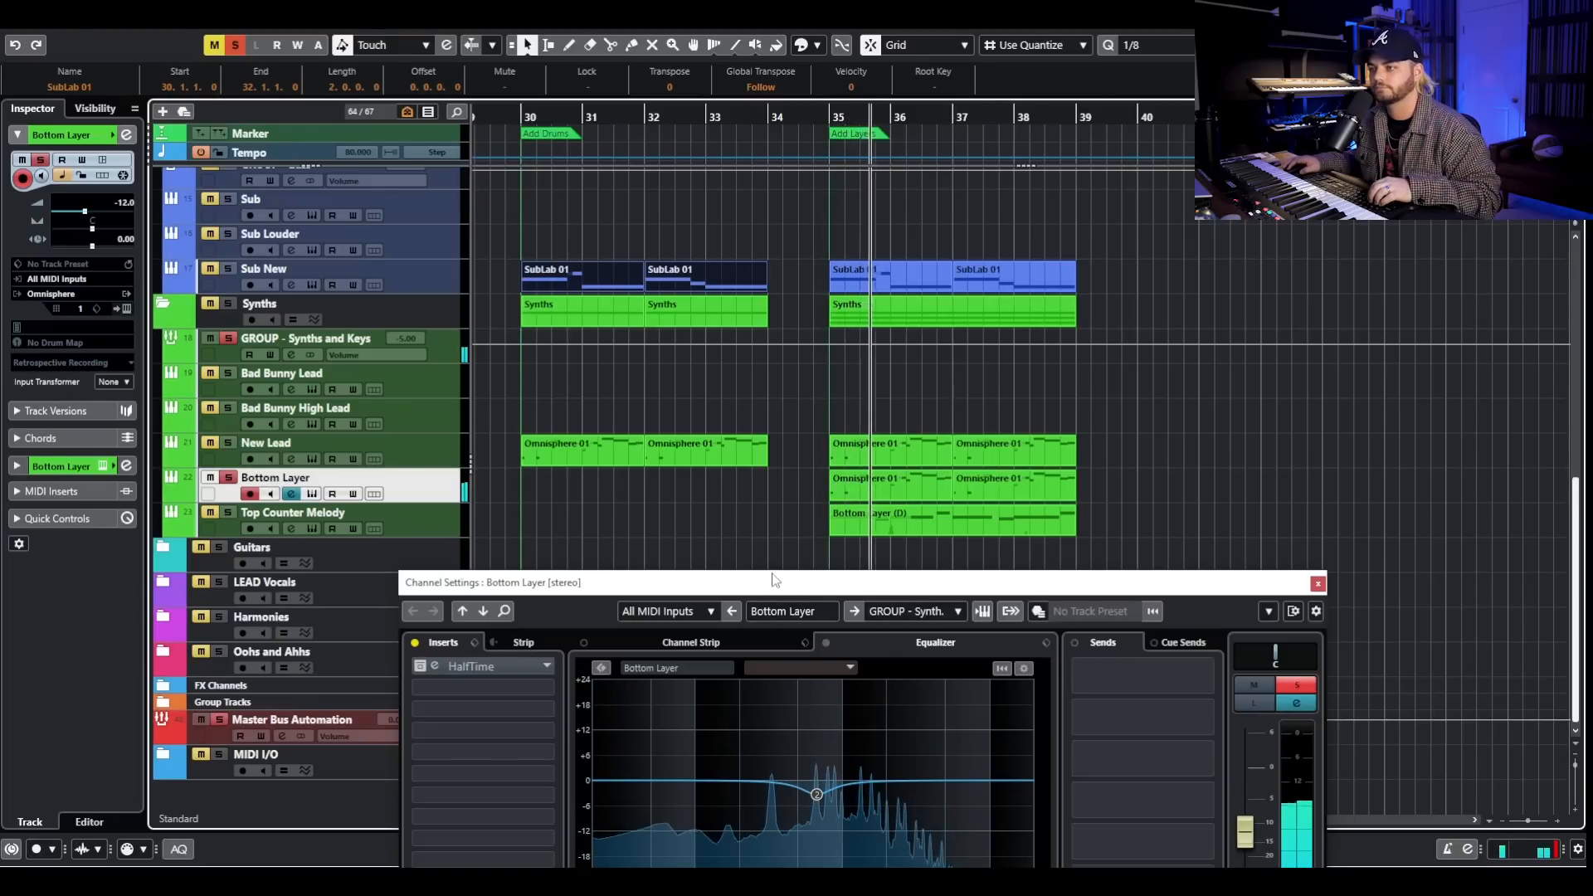
pyautogui.press('space')
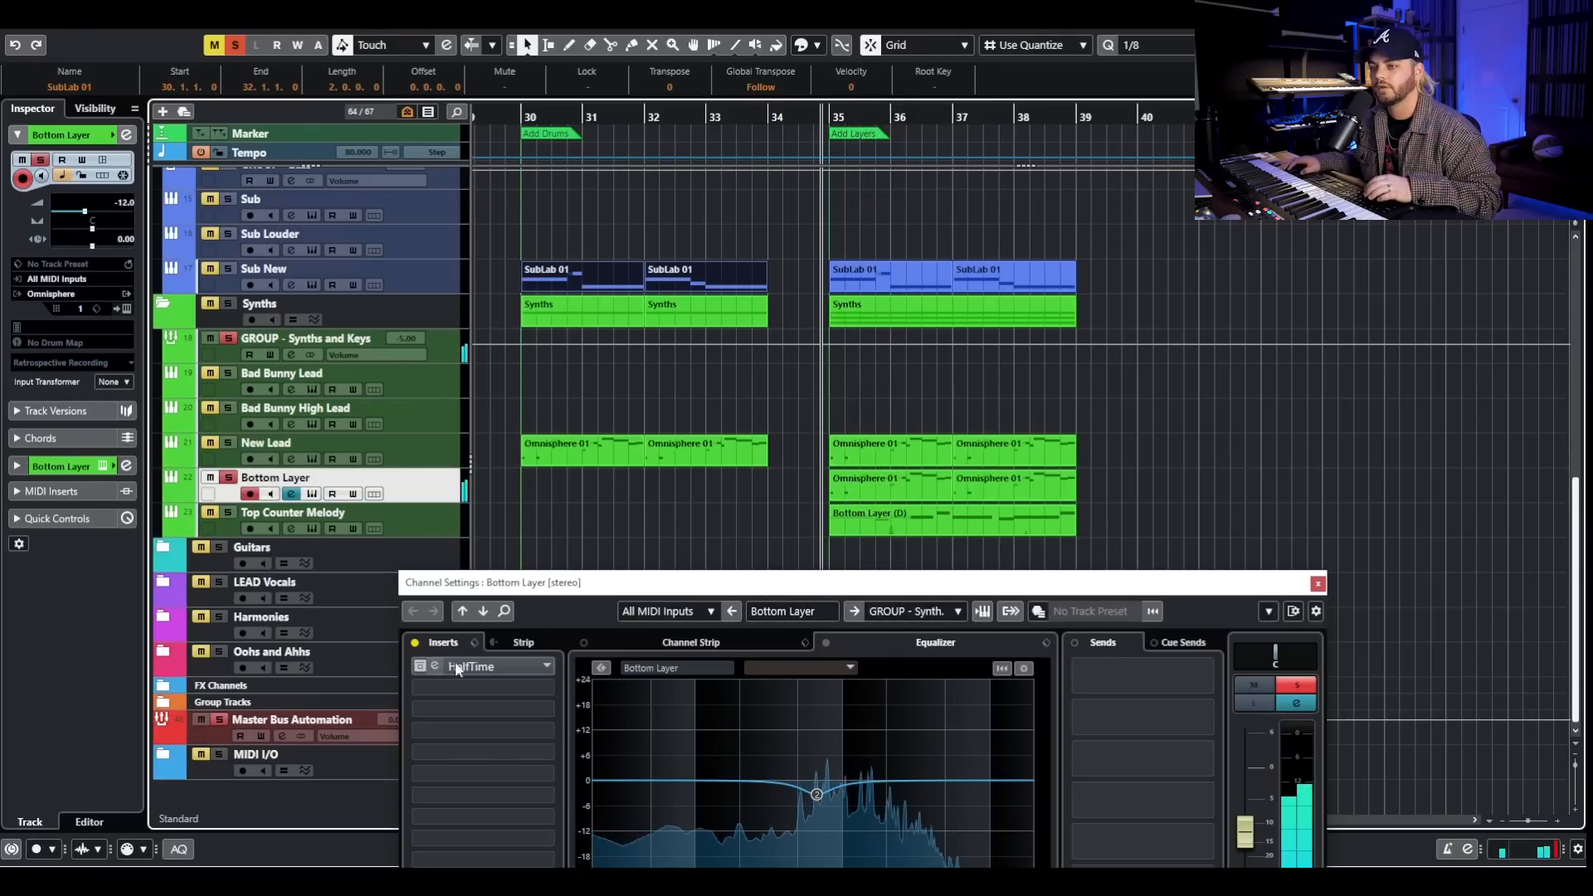
# - Reactivate and open the Bottom Layer's HalfTime insert, play the track through it, and close the plug-in and channel settings
pyautogui.click(421, 666)
pyautogui.moveTo(508, 582); pyautogui.dragTo(607, 319)
pyautogui.click(596, 390)
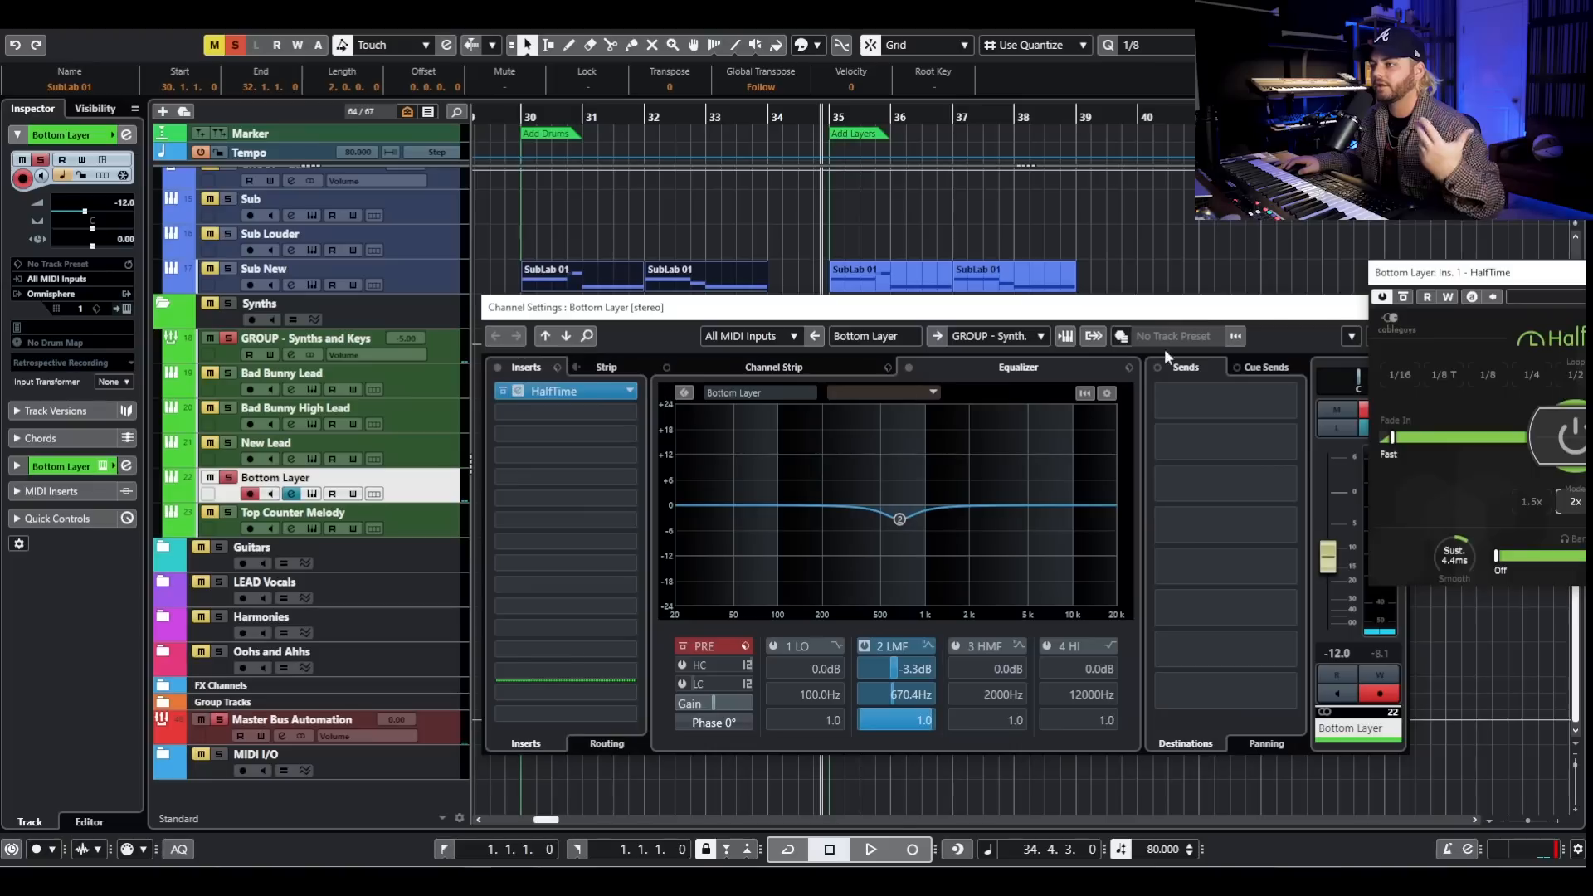
pyautogui.moveTo(1500, 280); pyautogui.dragTo(779, 260)
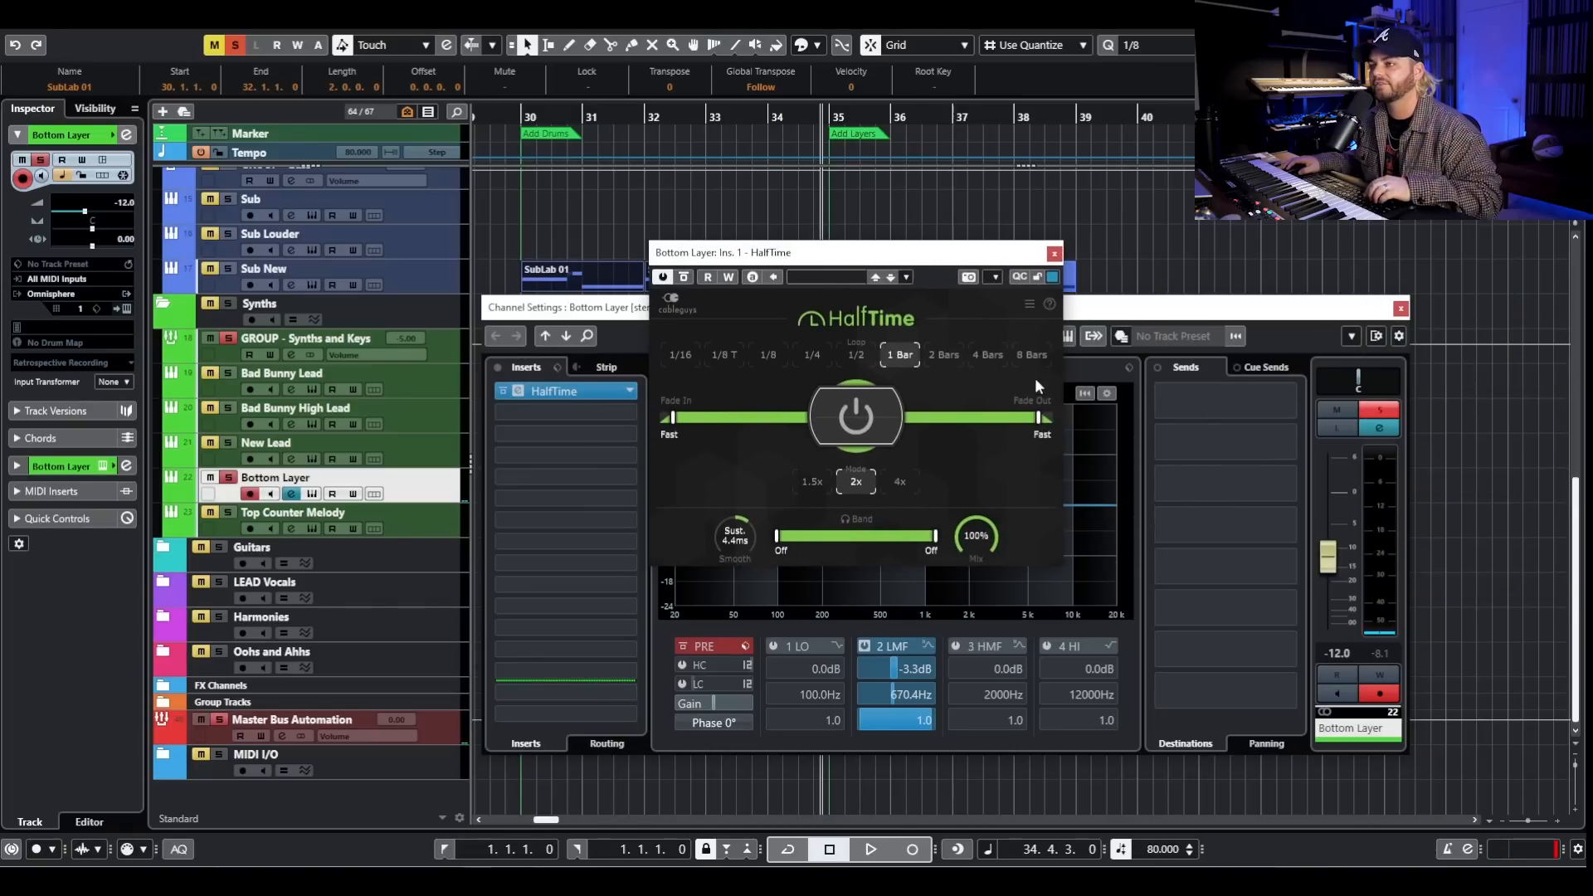
pyautogui.press('space')
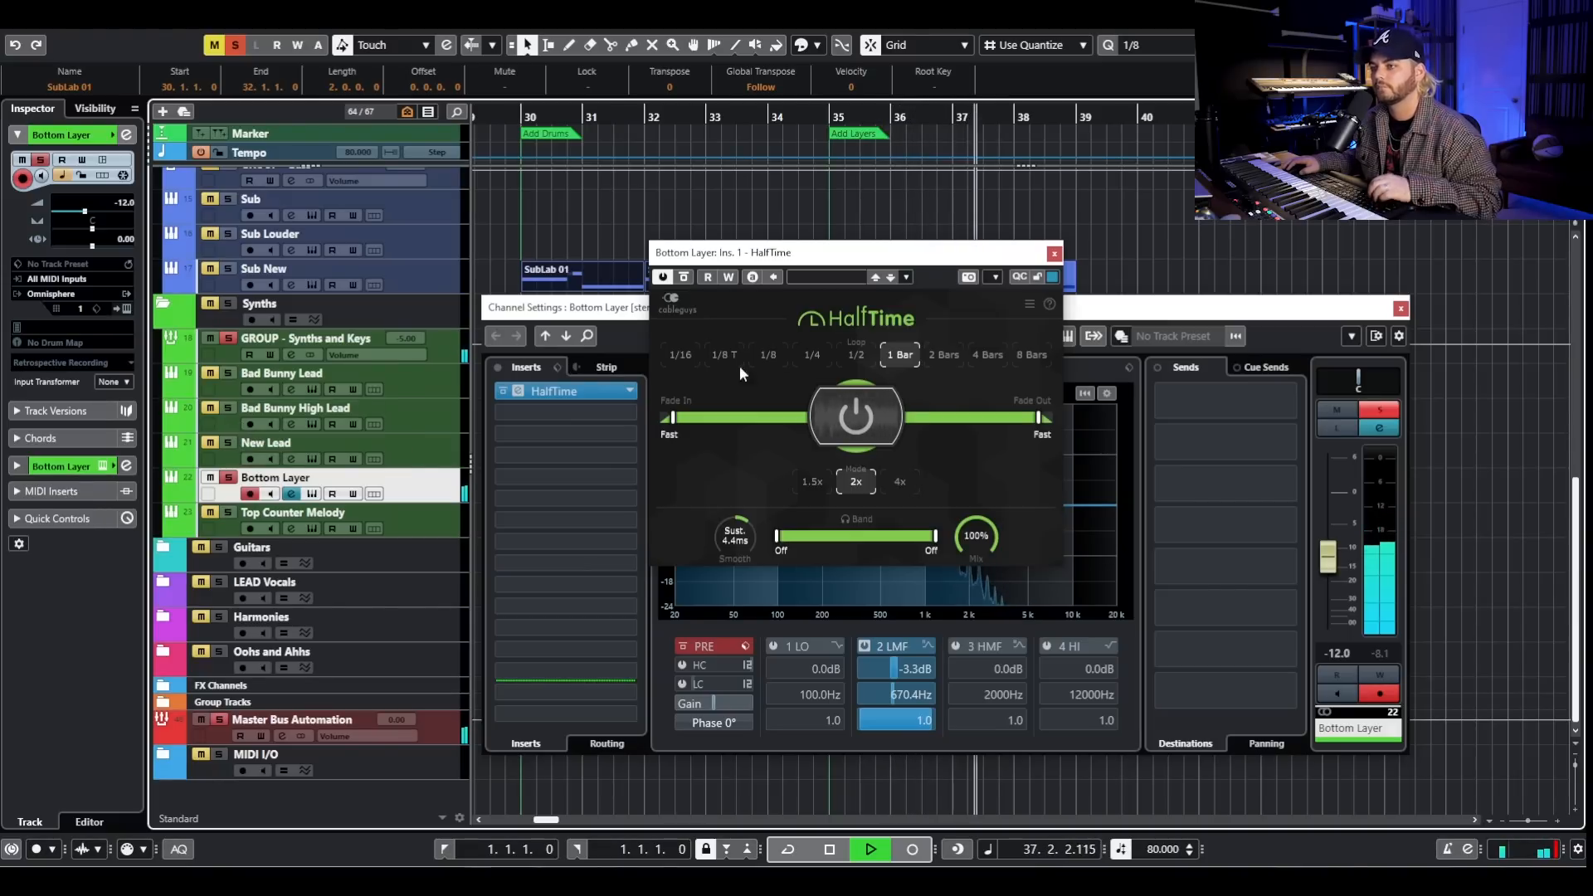
pyautogui.press('space')
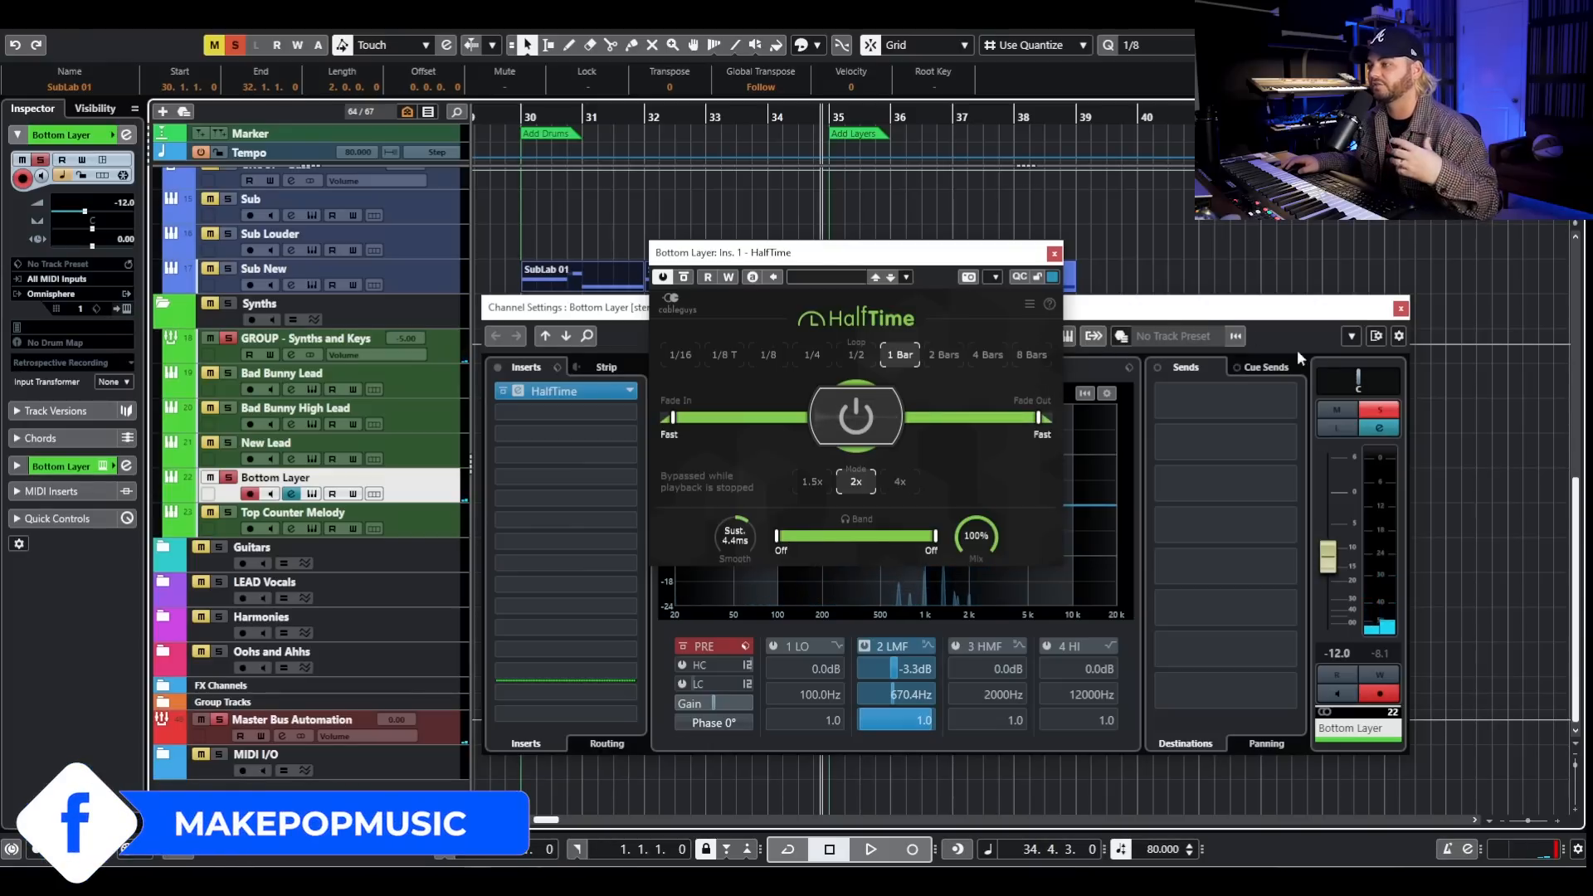
pyautogui.click(1400, 308)
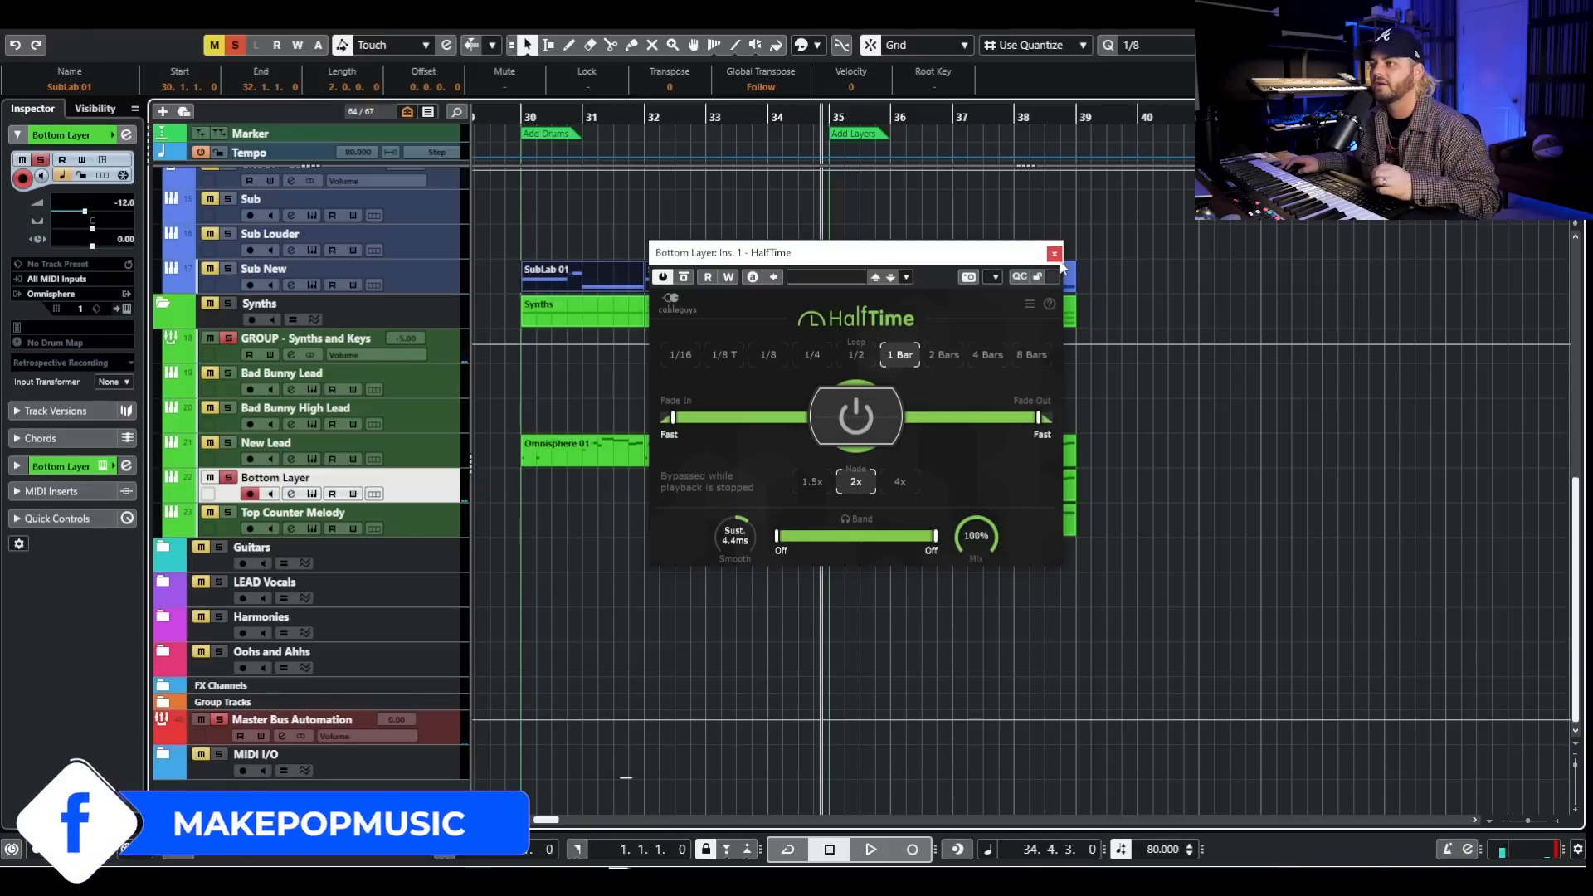
pyautogui.click(1054, 253)
# - Solo New Lead together with Bottom Layer, play both from just before bar 35, and stop playback
pyautogui.click(228, 445)
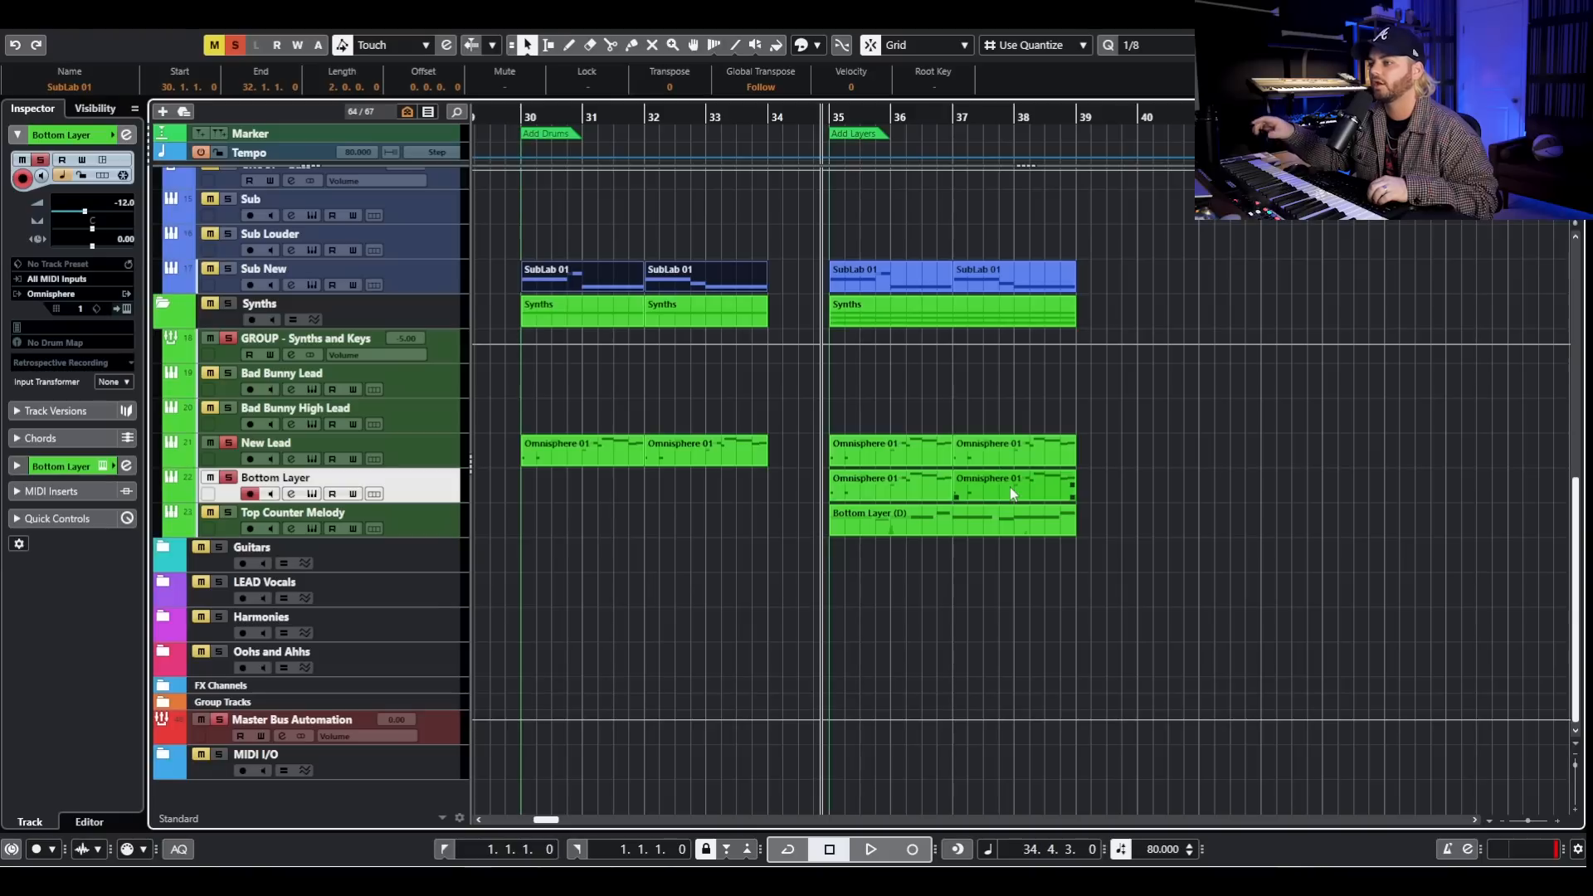
pyautogui.press('space')
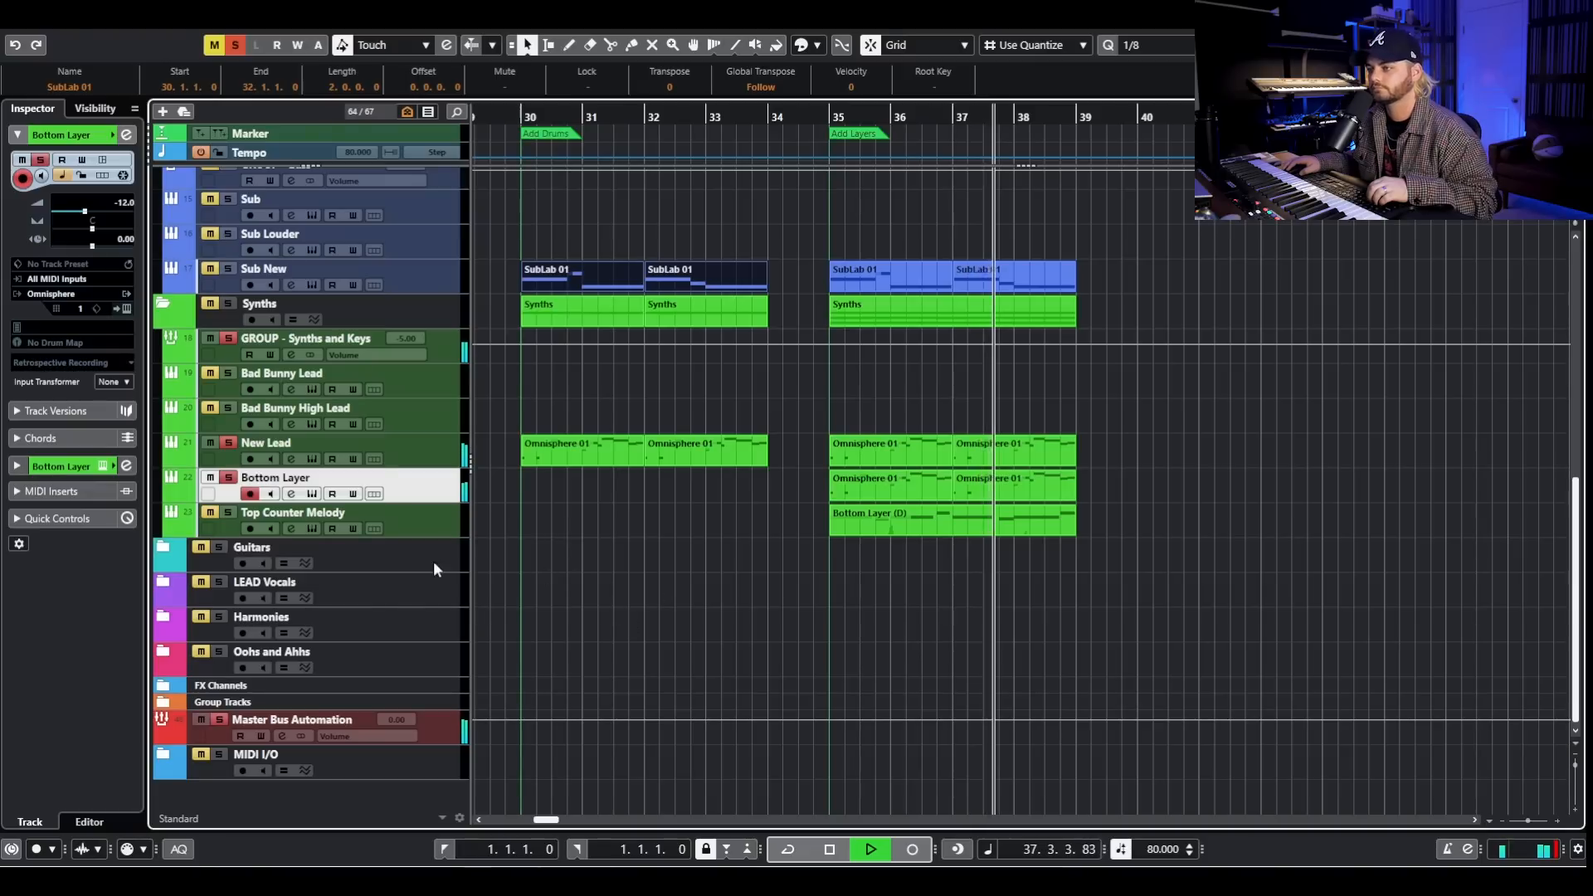
pyautogui.press('space')
# - Solo only Top Counter Melody, play it while viewing its Omnisphere patch, then stop and close the instrument
pyautogui.click(228, 479)
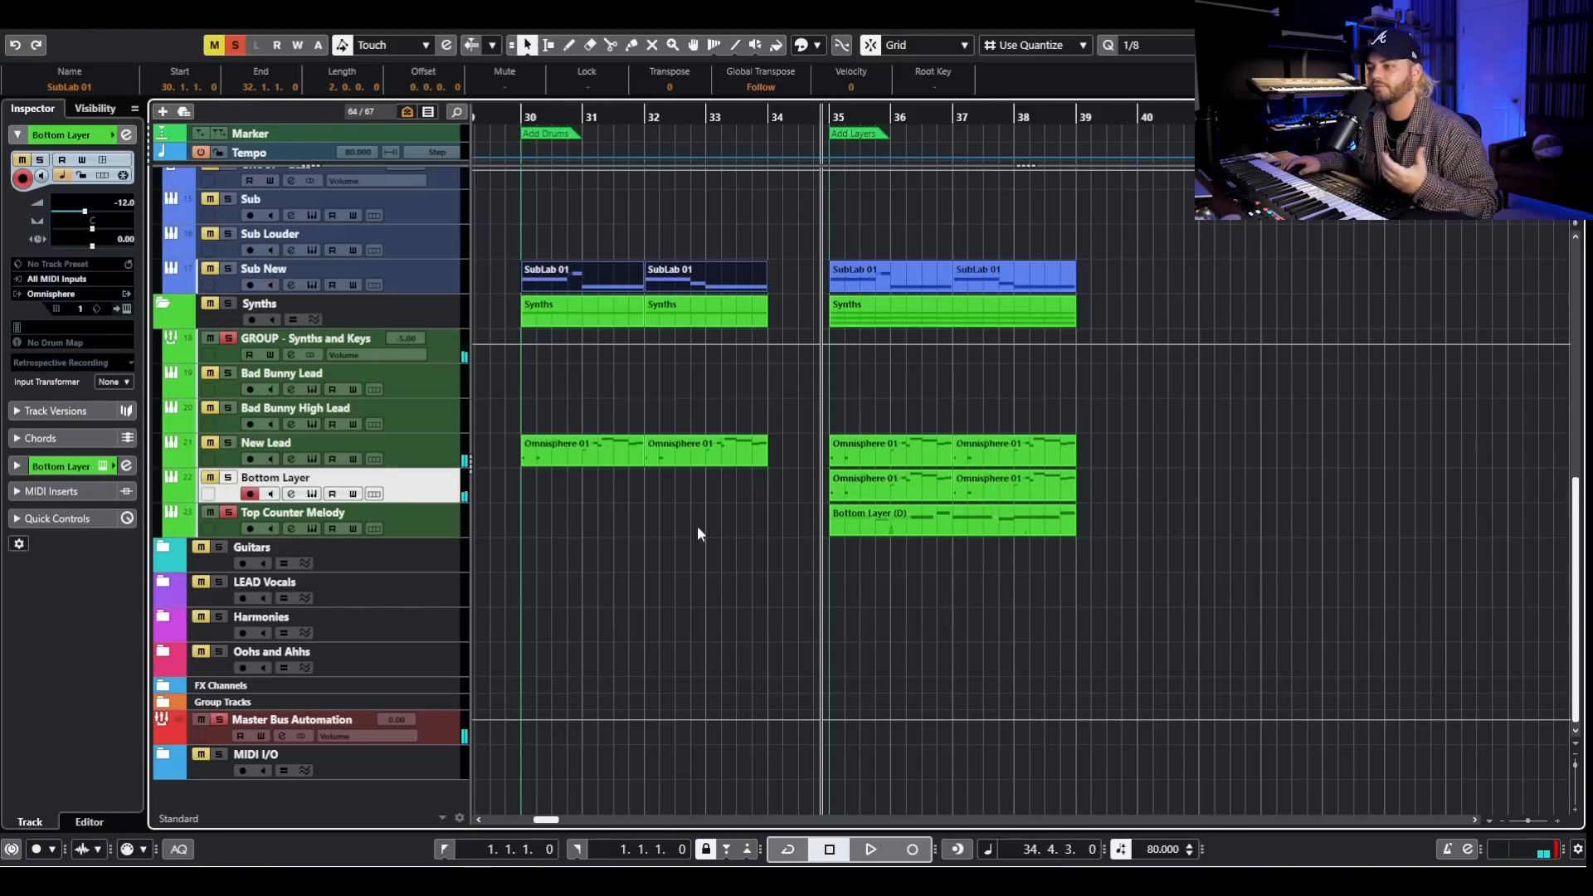
pyautogui.click(406, 510)
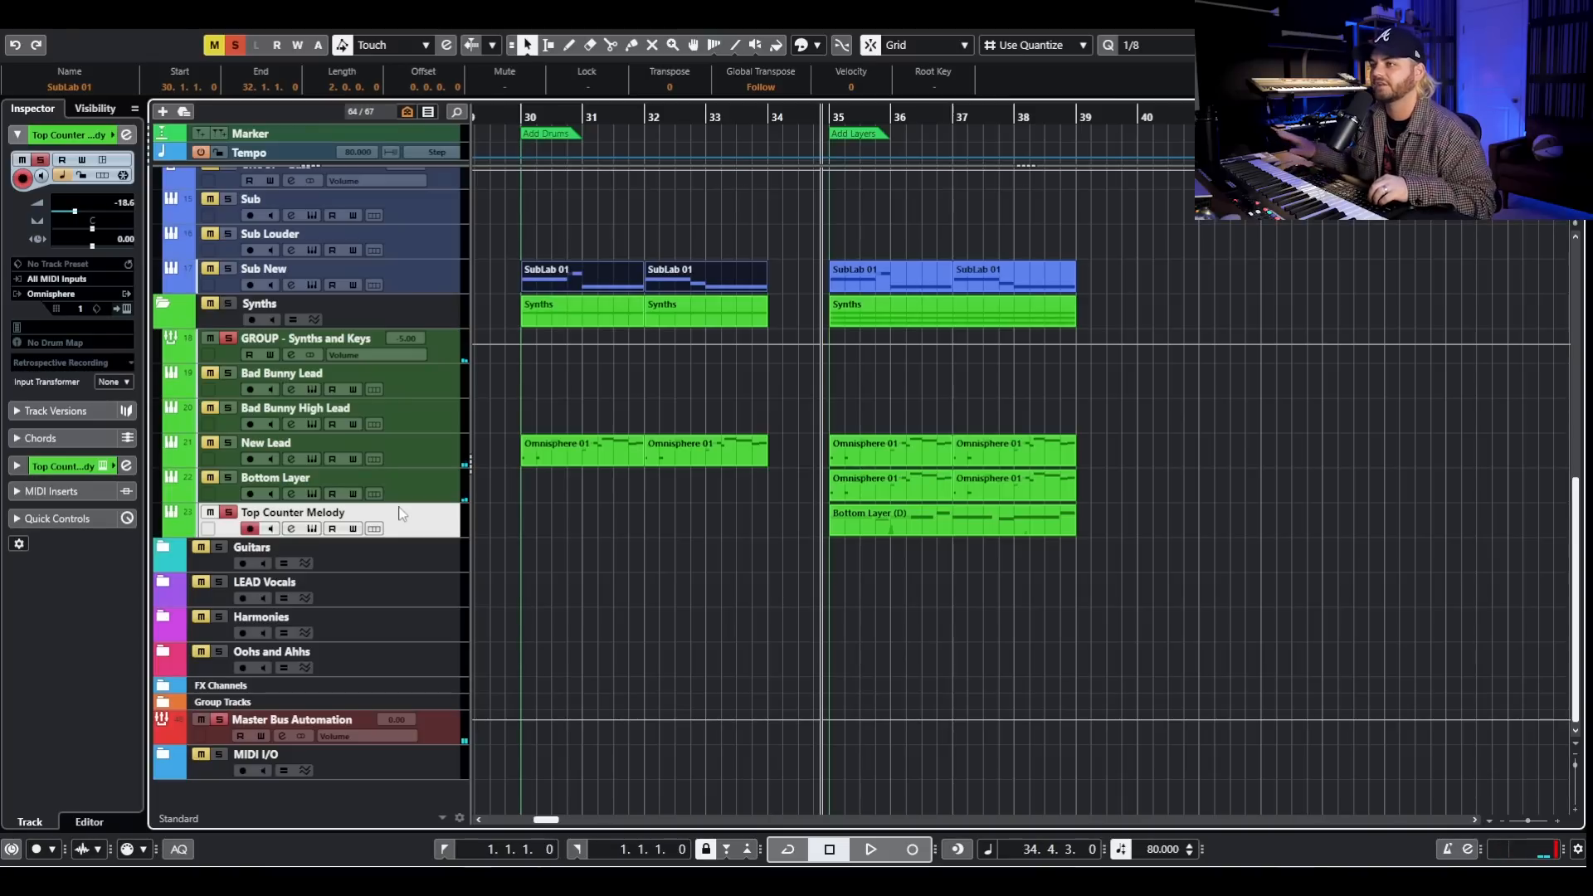
pyautogui.press('space')
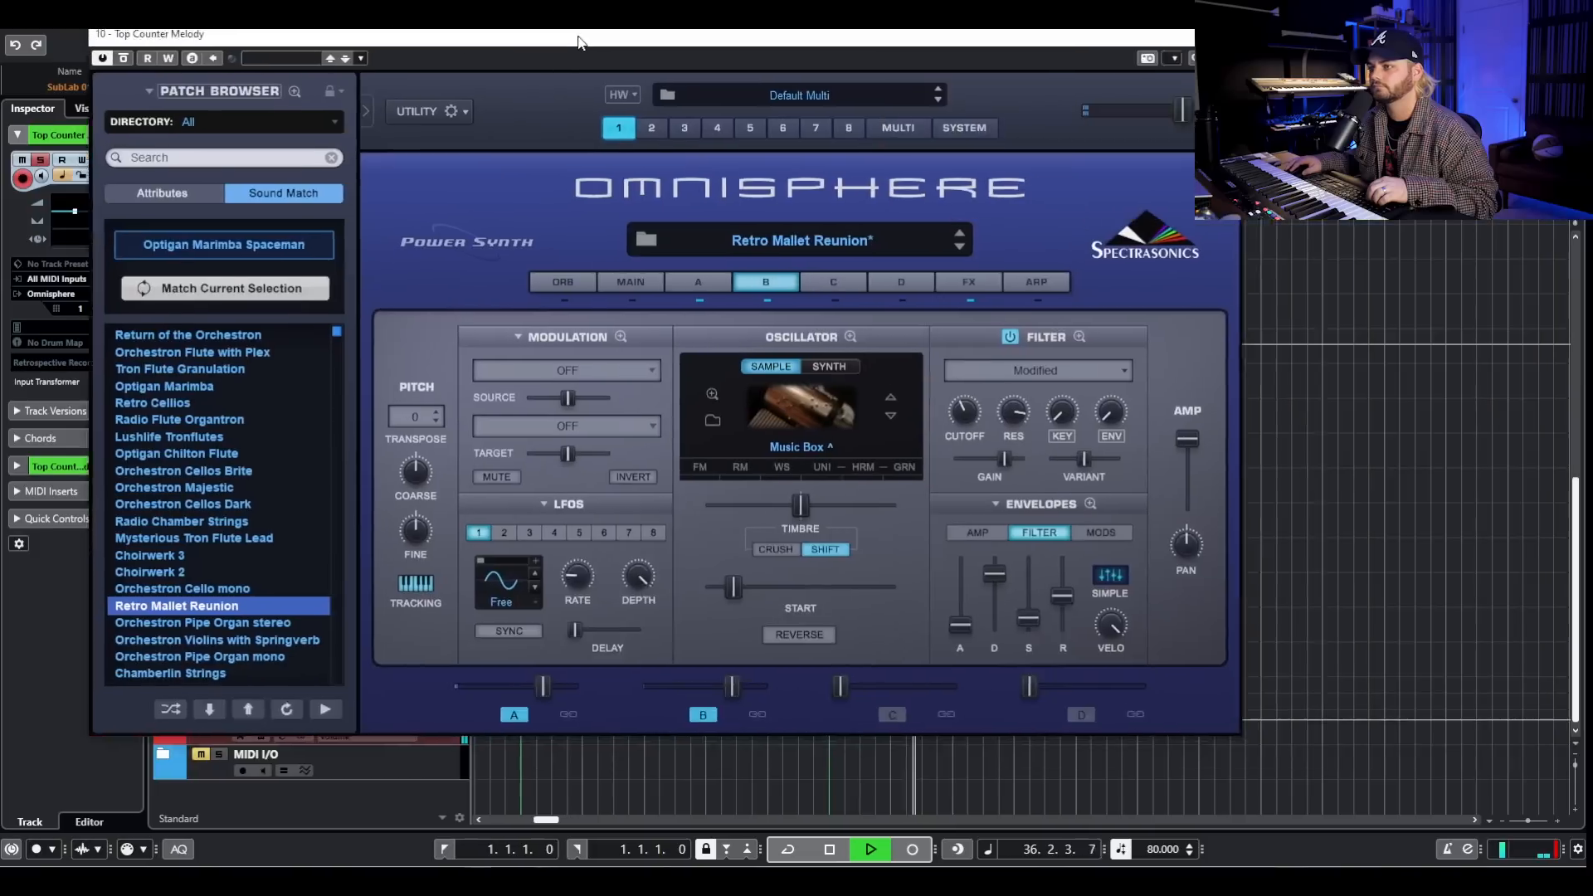
pyautogui.moveTo(580, 40); pyautogui.dragTo(769, 65)
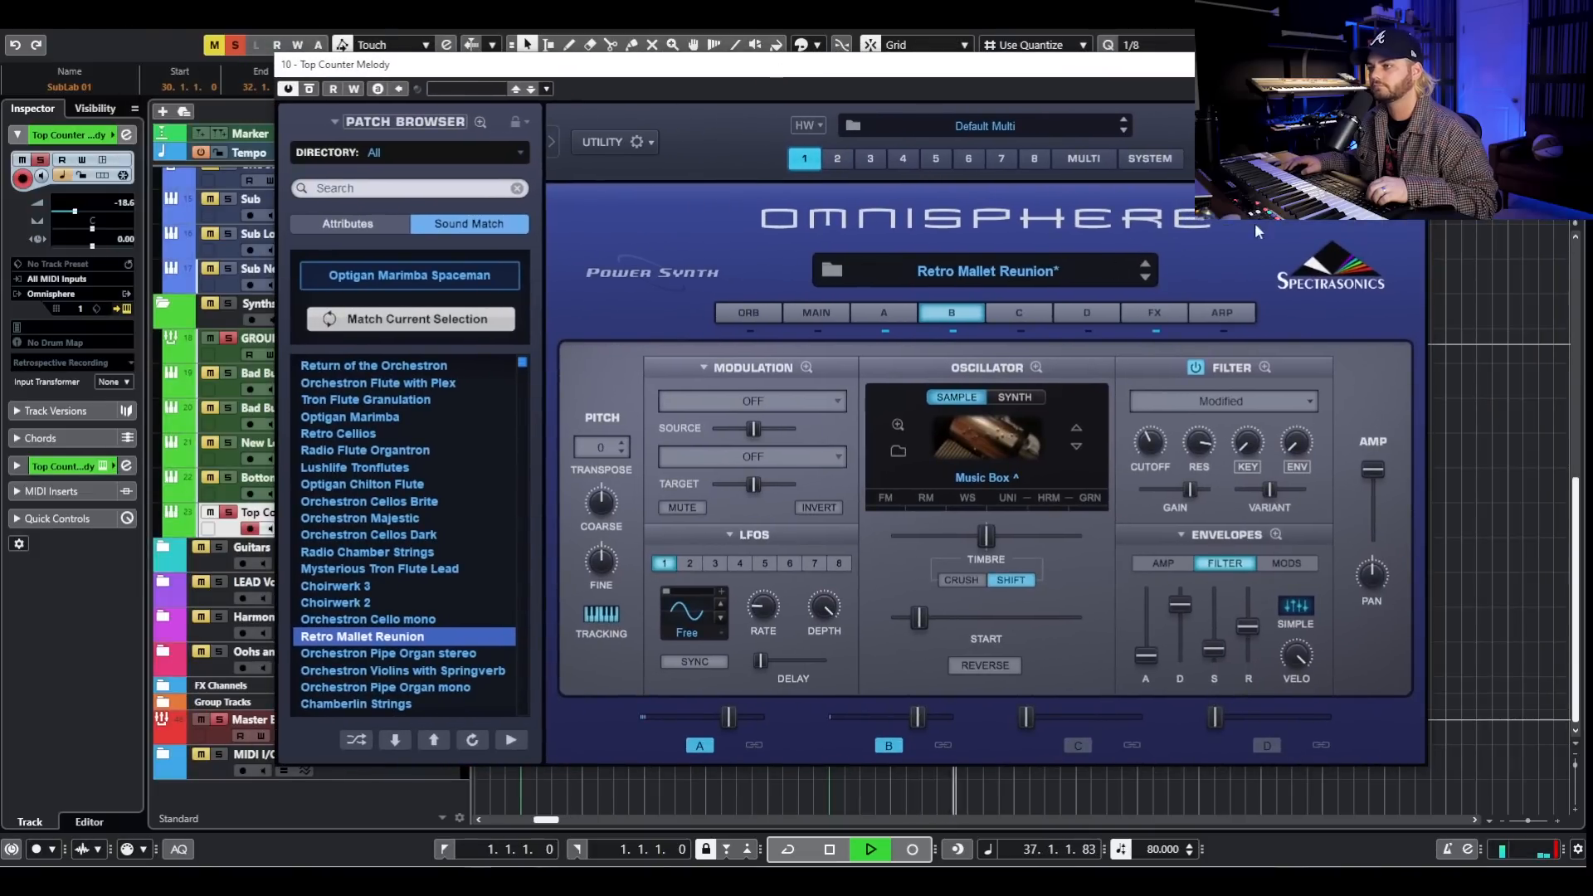
pyautogui.press('space')
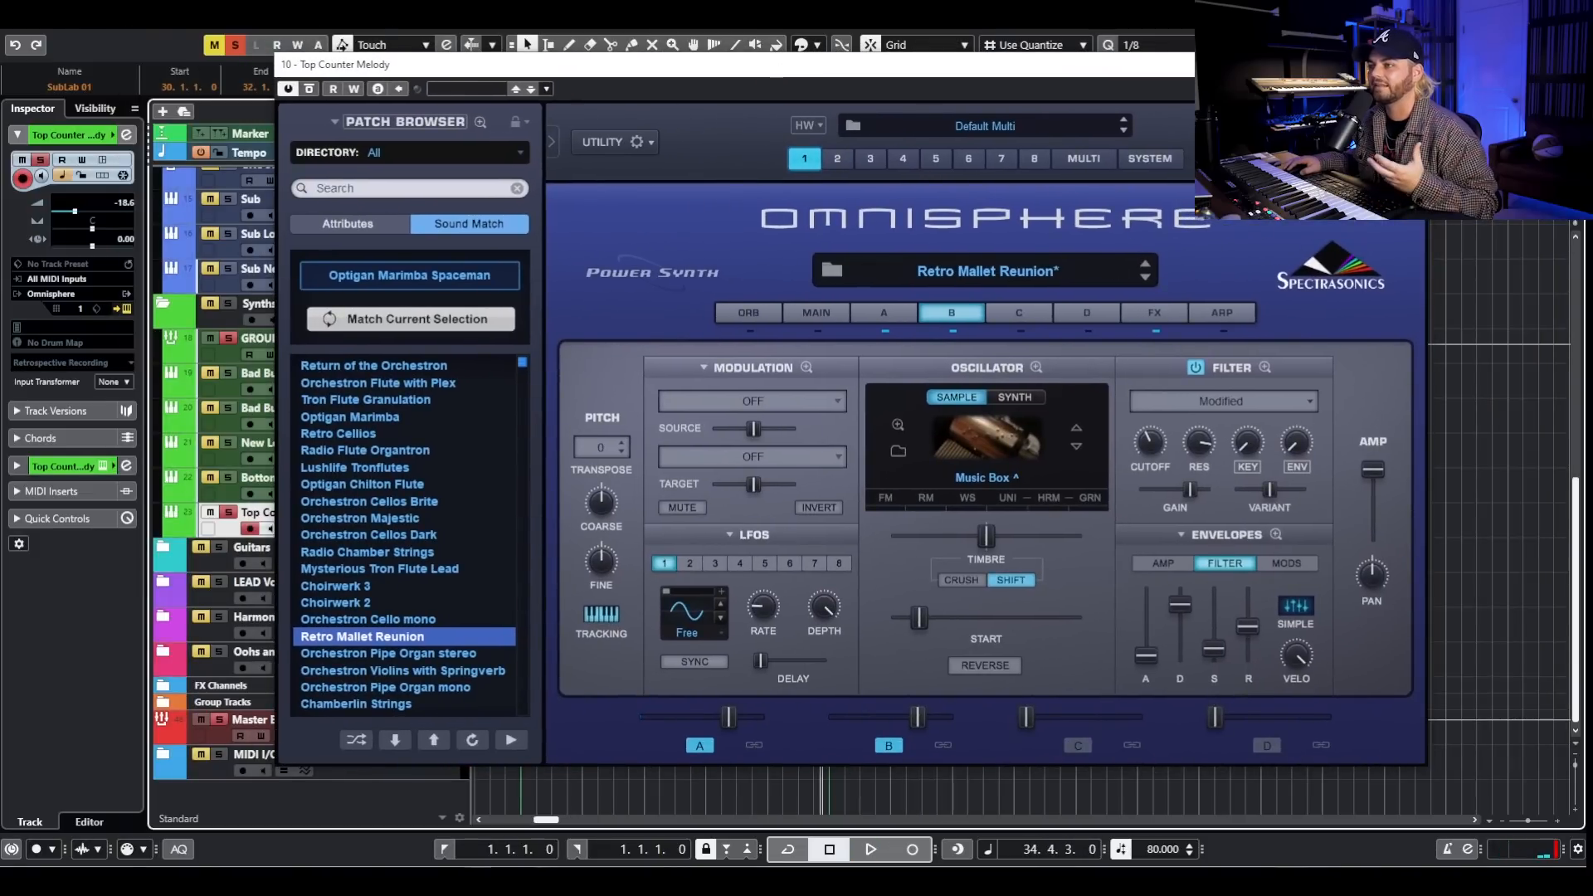
pyautogui.click(1407, 65)
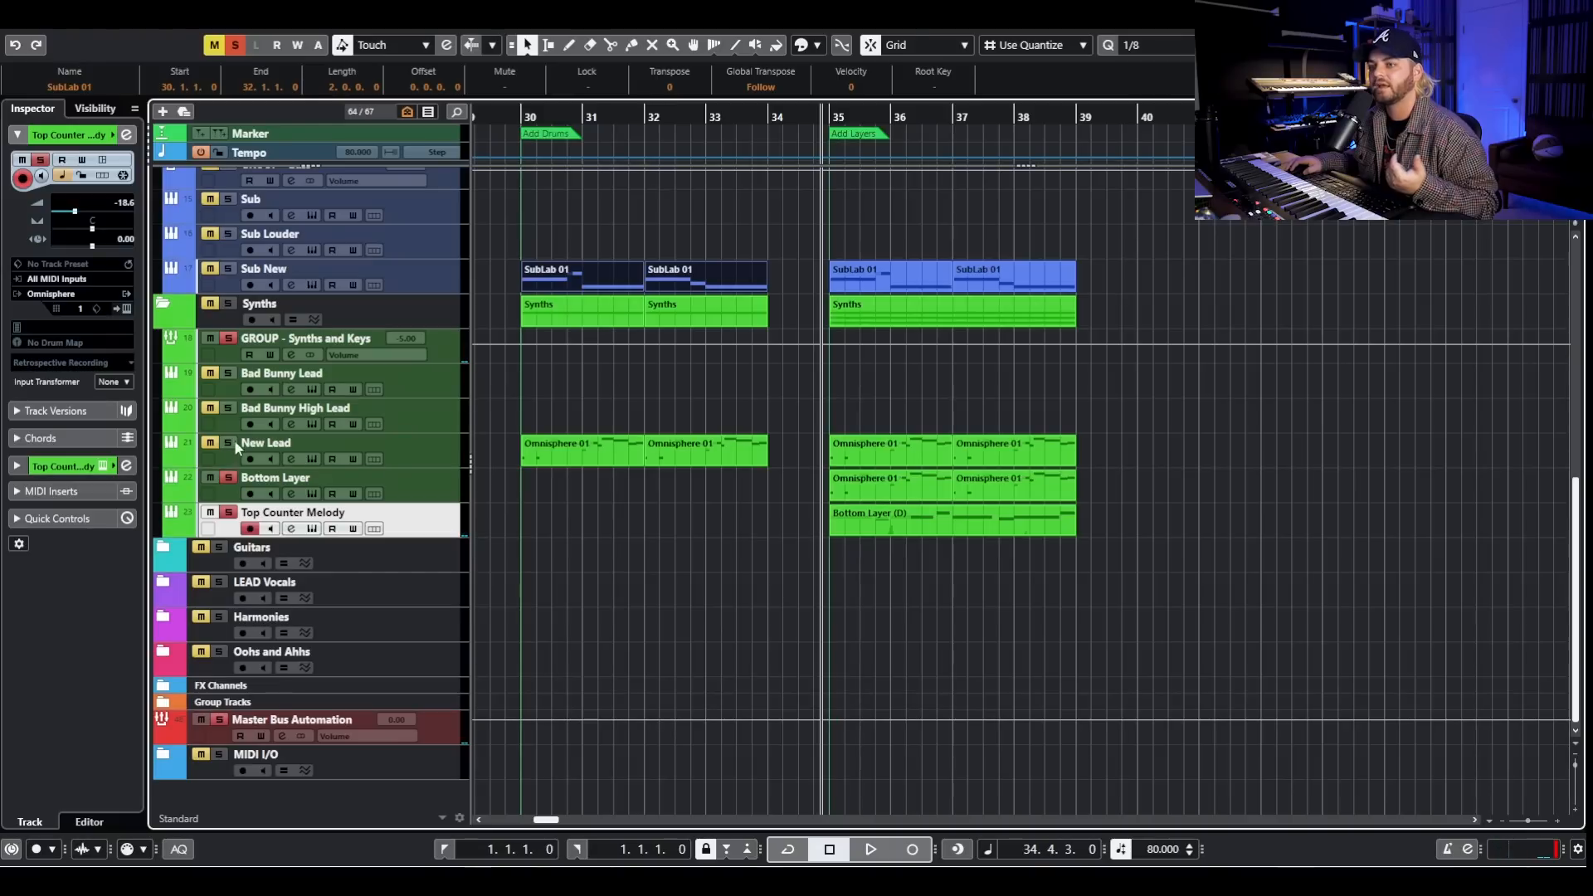
# - Play New Lead, Bottom Layer and Top Counter Melody soloed together, stop playback, and clear all solos
pyautogui.click(413, 446)
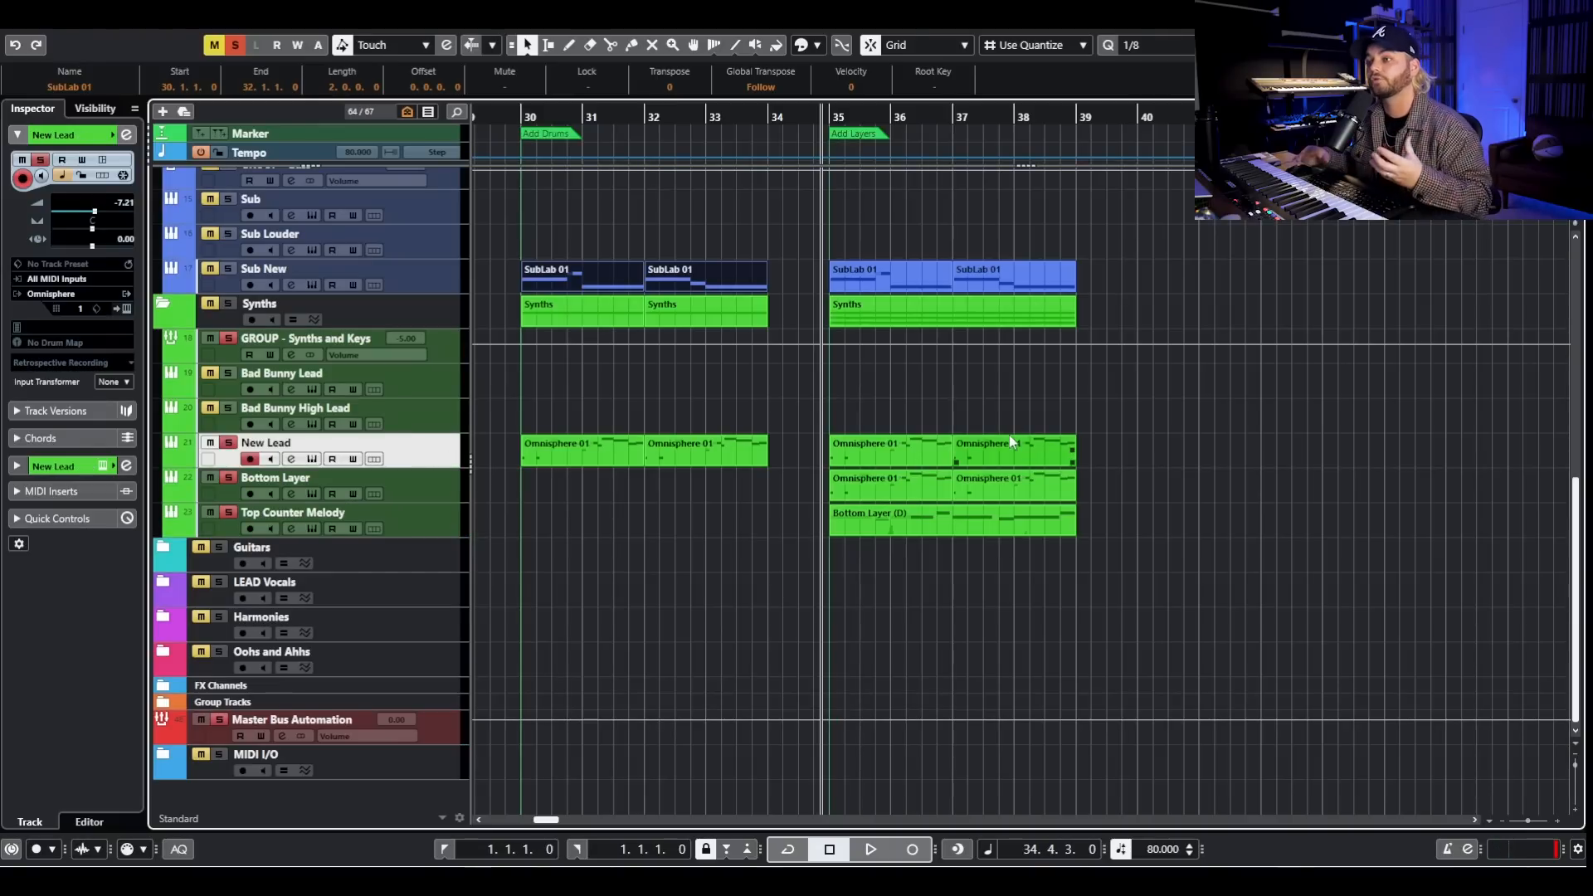
pyautogui.press('space')
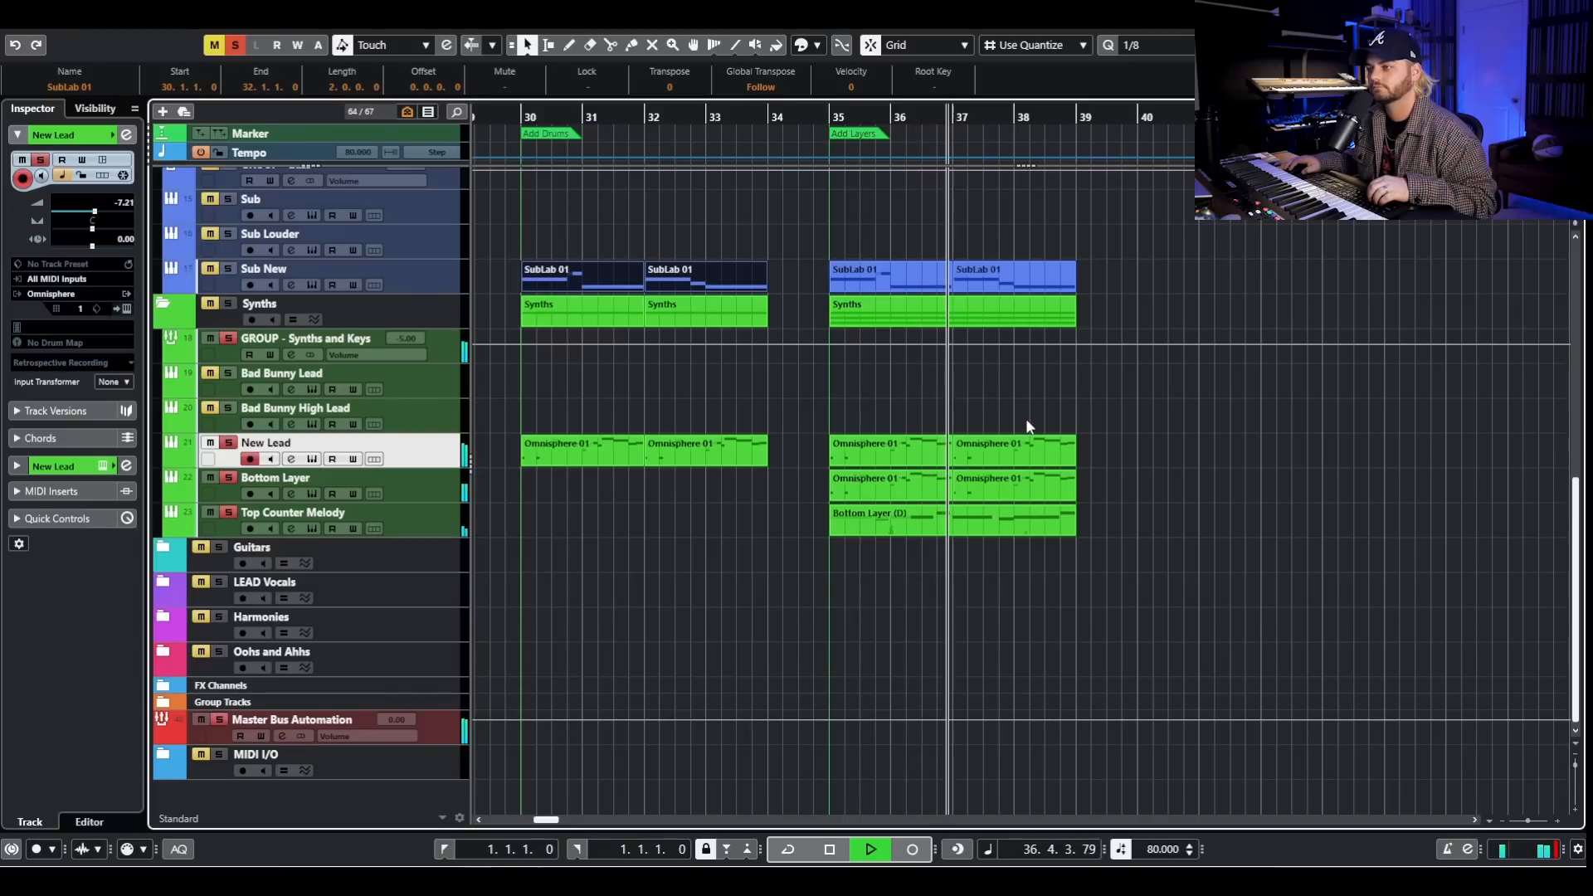
pyautogui.press('space')
pyautogui.click(236, 46)
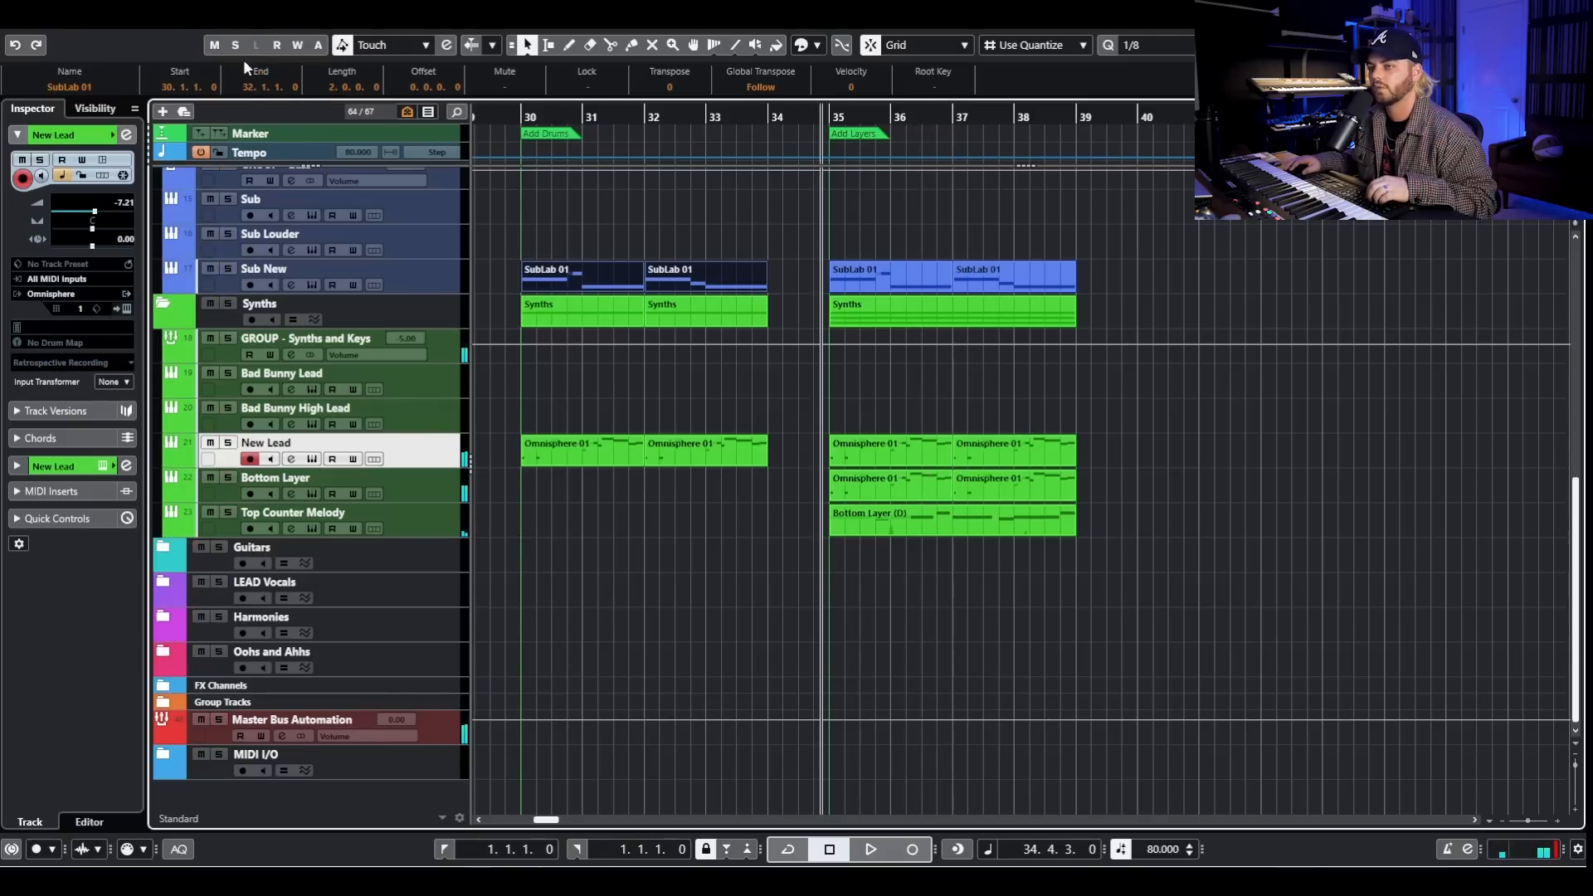
# - Highlight the drum clips and then the Sub New clips of the Add Layers section between bars 35 and 39
pyautogui.scroll(5, 896, 362)
pyautogui.scroll(4, 896, 362)
pyautogui.moveTo(1134, 417); pyautogui.dragTo(1128, 465)
pyautogui.moveTo(1151, 679); pyautogui.dragTo(811, 610)
pyautogui.scroll(-5, 956, 544)
pyautogui.moveTo(825, 452); pyautogui.dragTo(1115, 494)
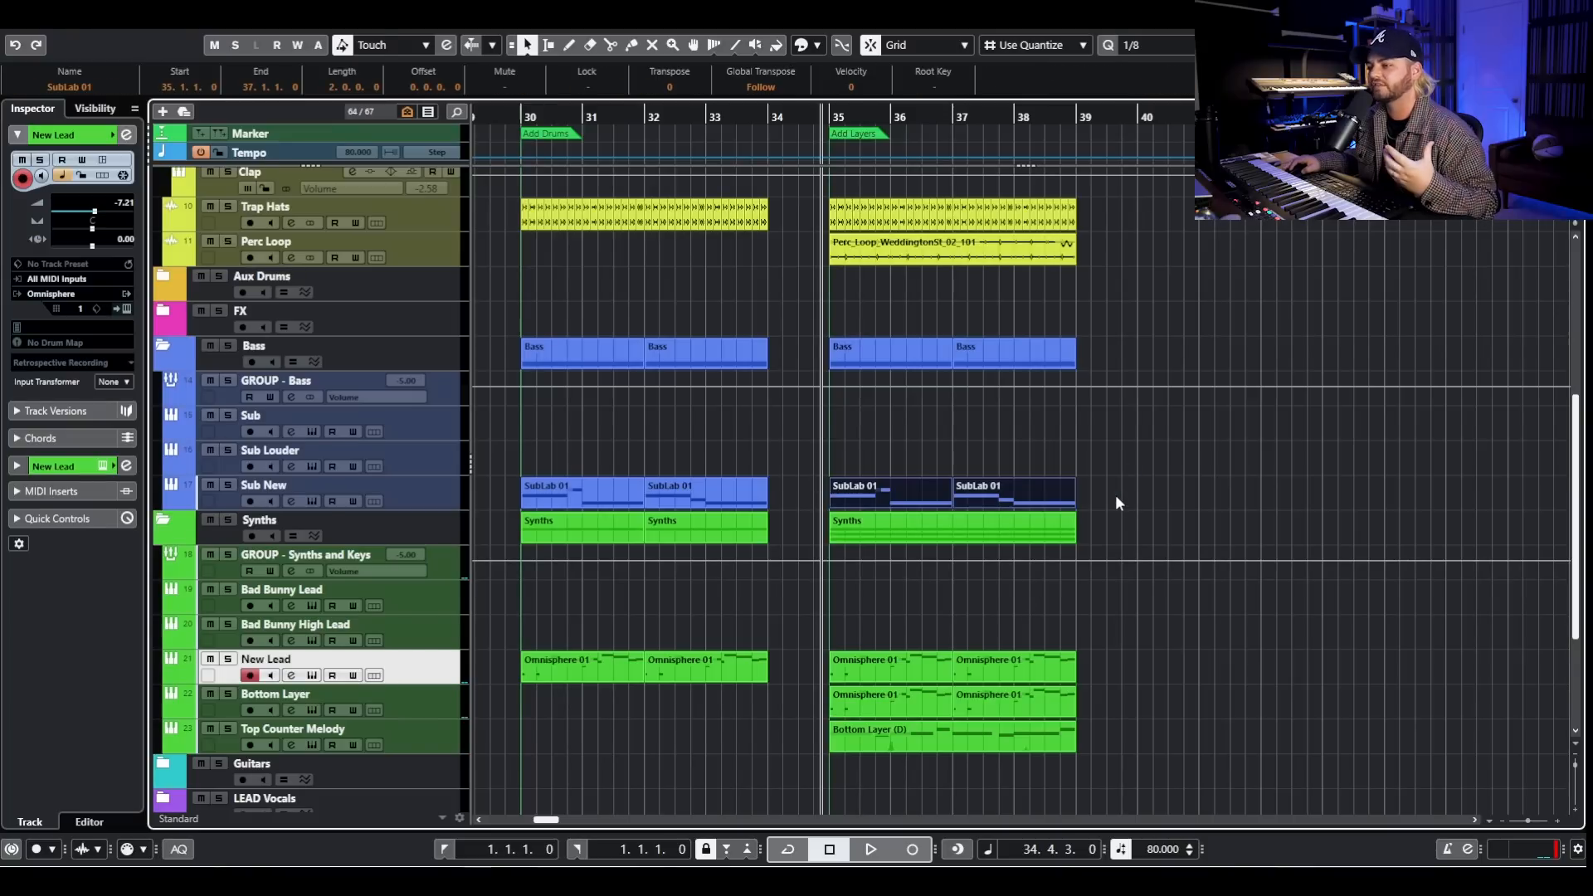
# - Examine the drum, bass and synth clips of the Add Layers section against the earlier sections back to OG BEAT
pyautogui.scroll(-3, 1115, 494)
pyautogui.scroll(3, 1108, 494)
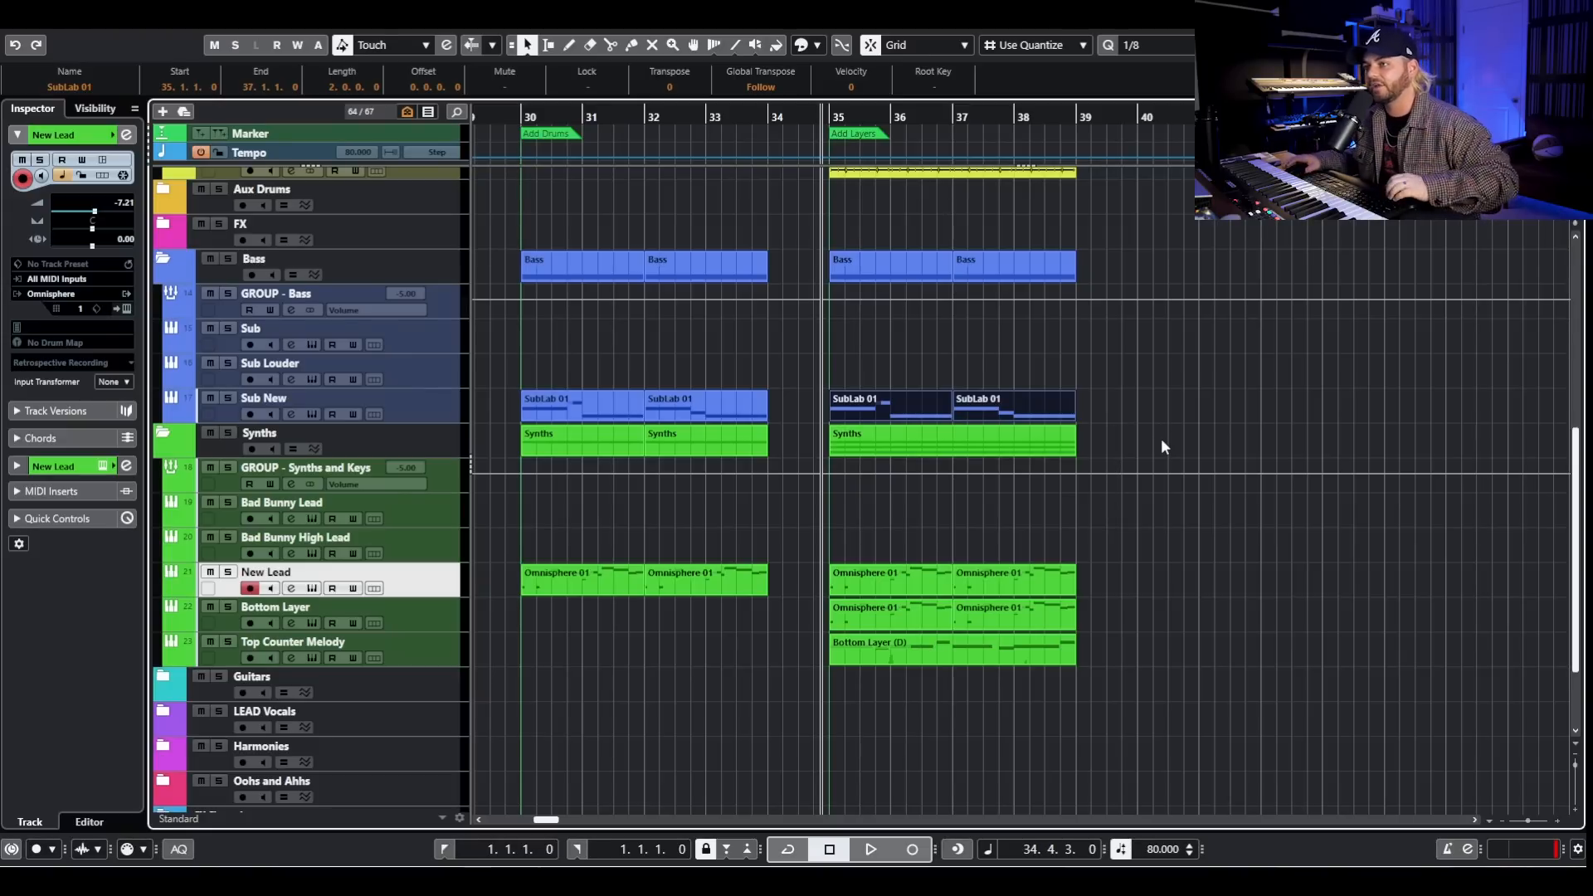
pyautogui.scroll(5, 1266, 369)
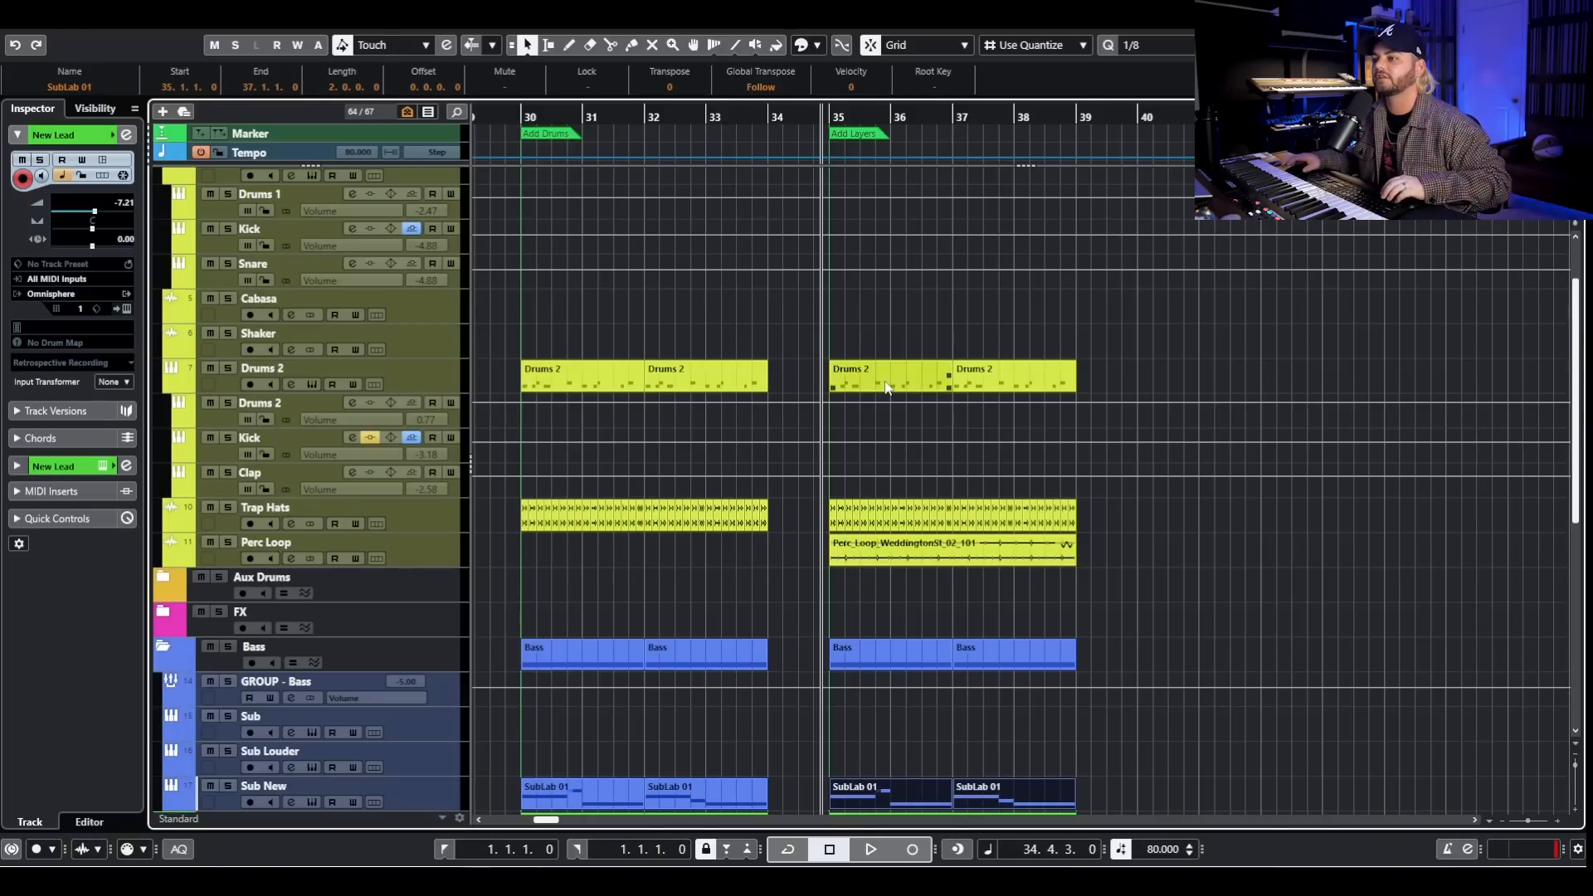
pyautogui.scroll(-4, 886, 387)
pyautogui.hscroll(8, 1294, 333)
pyautogui.scroll(3, 1042, 363)
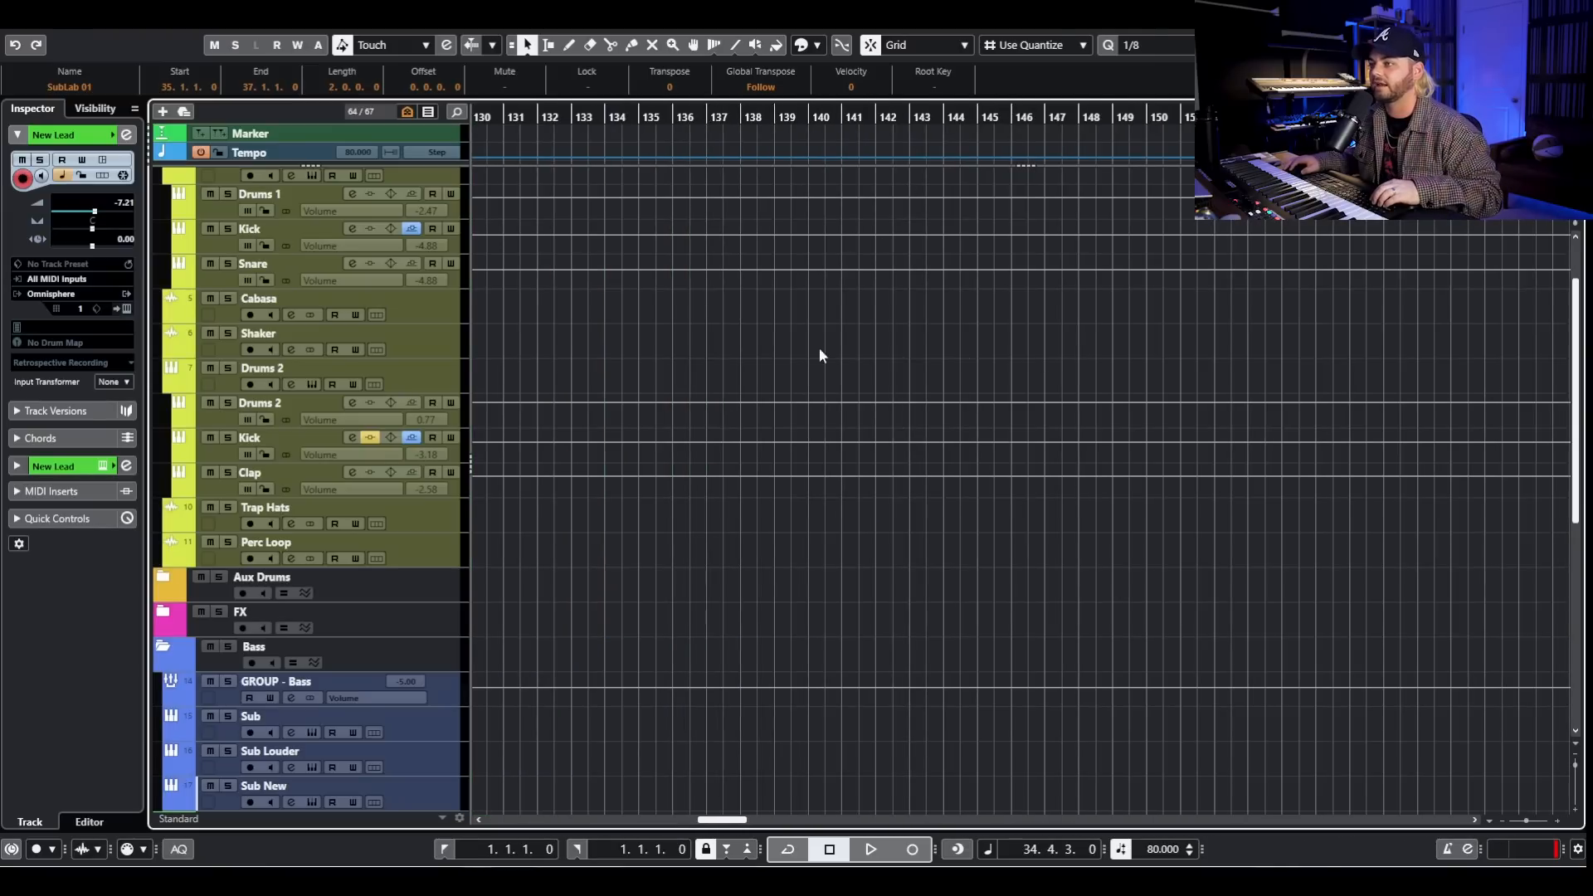
pyautogui.scroll(2, 1099, 485)
pyautogui.scroll(-3, 980, 433)
pyautogui.scroll(3, 968, 431)
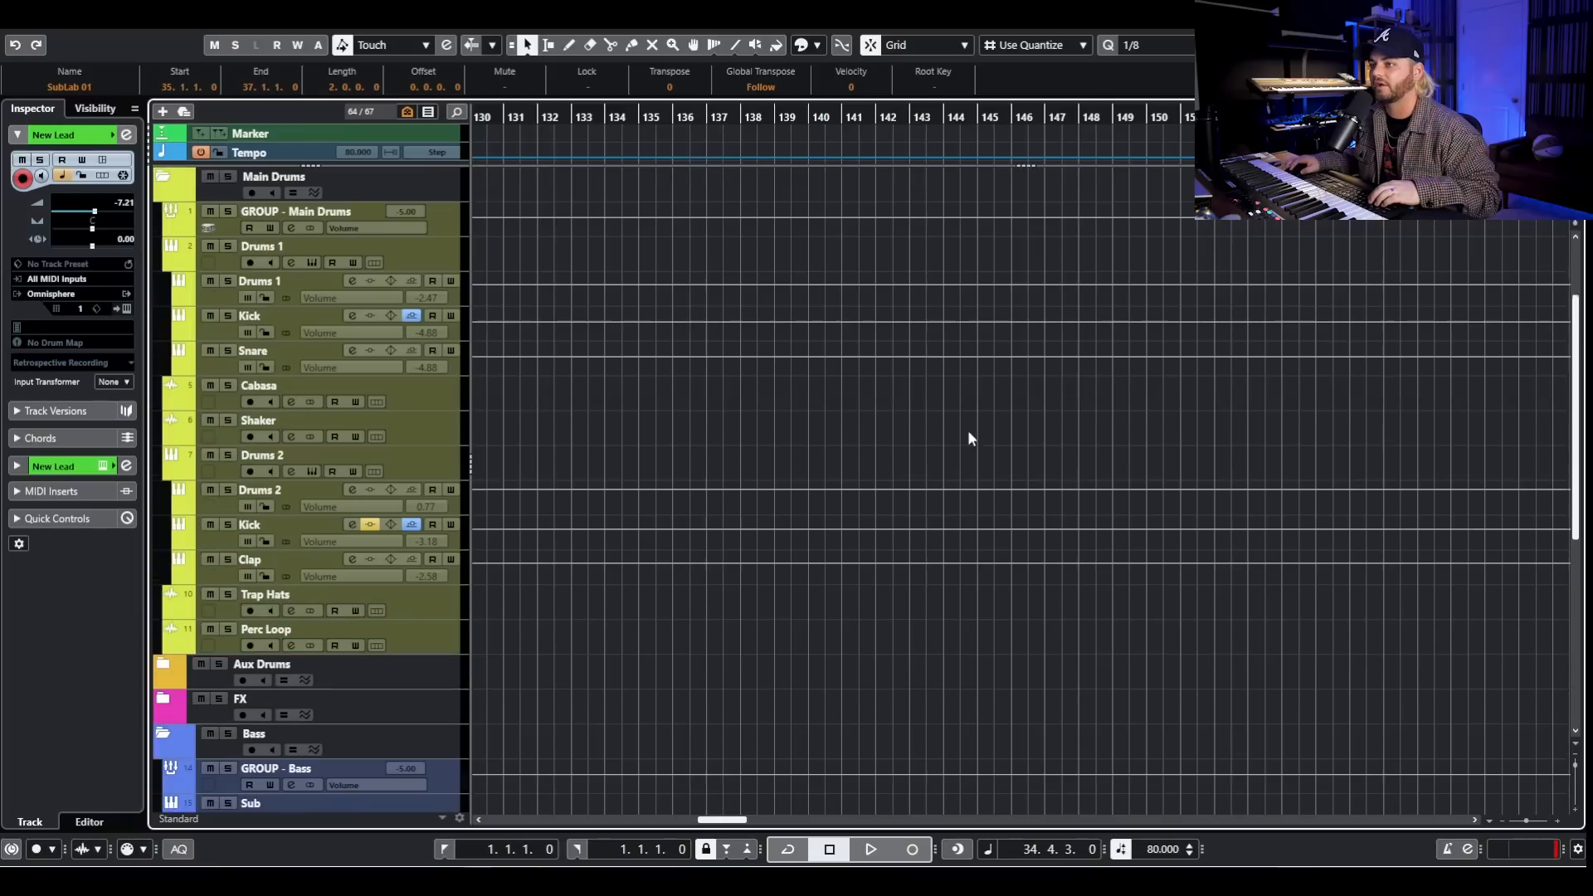
pyautogui.hscroll(-10, 987, 423)
pyautogui.scroll(4, 829, 395)
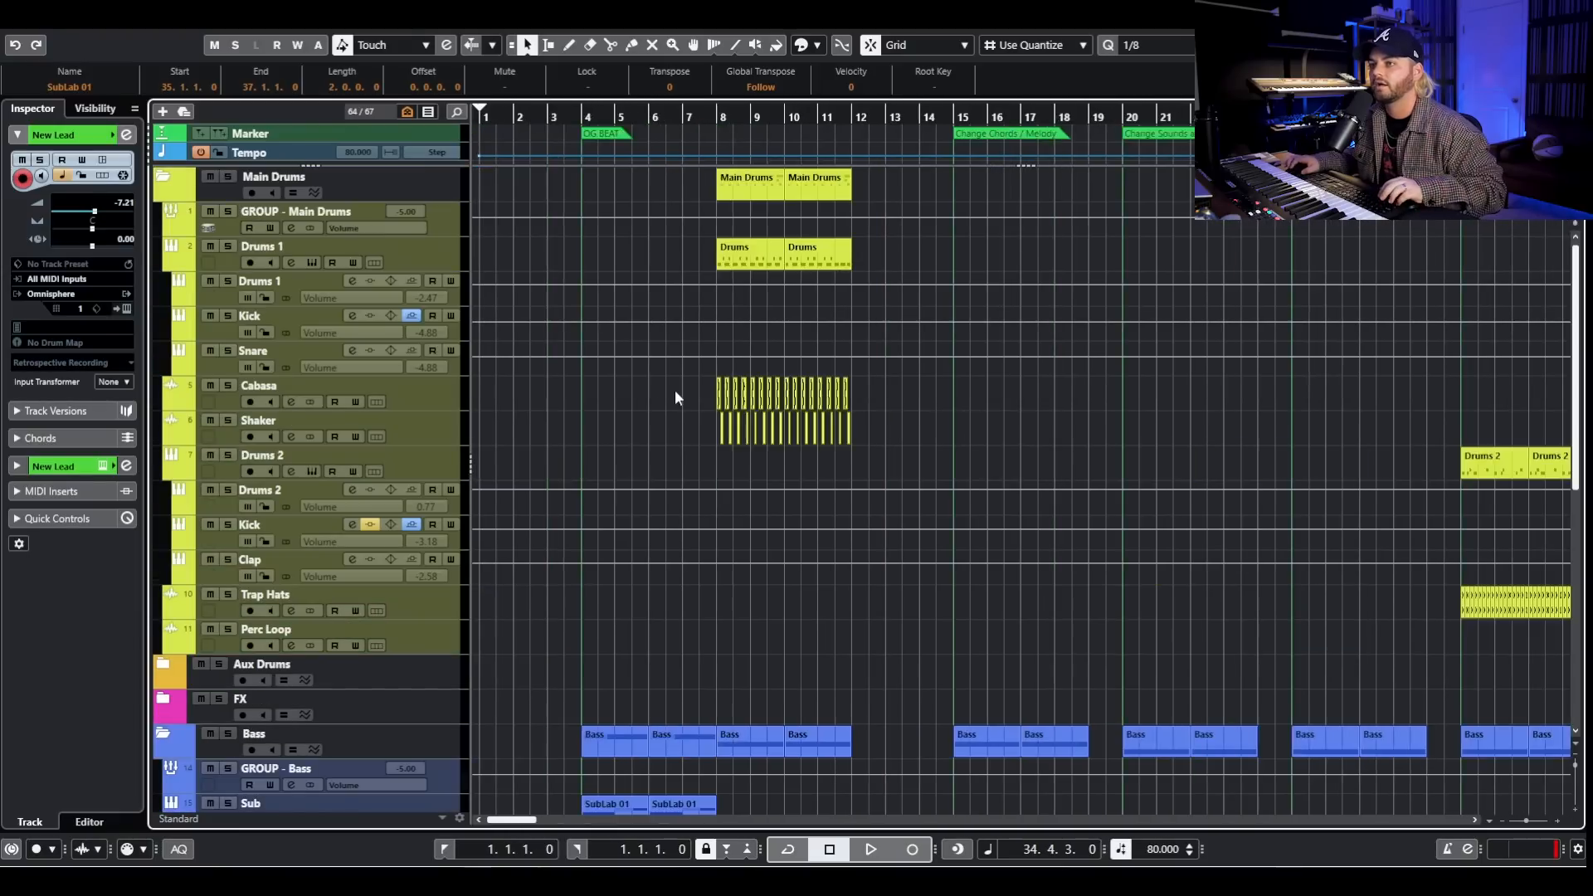
pyautogui.hscroll(-1, 705, 388)
pyautogui.scroll(-5, 988, 319)
pyautogui.scroll(5, 991, 331)
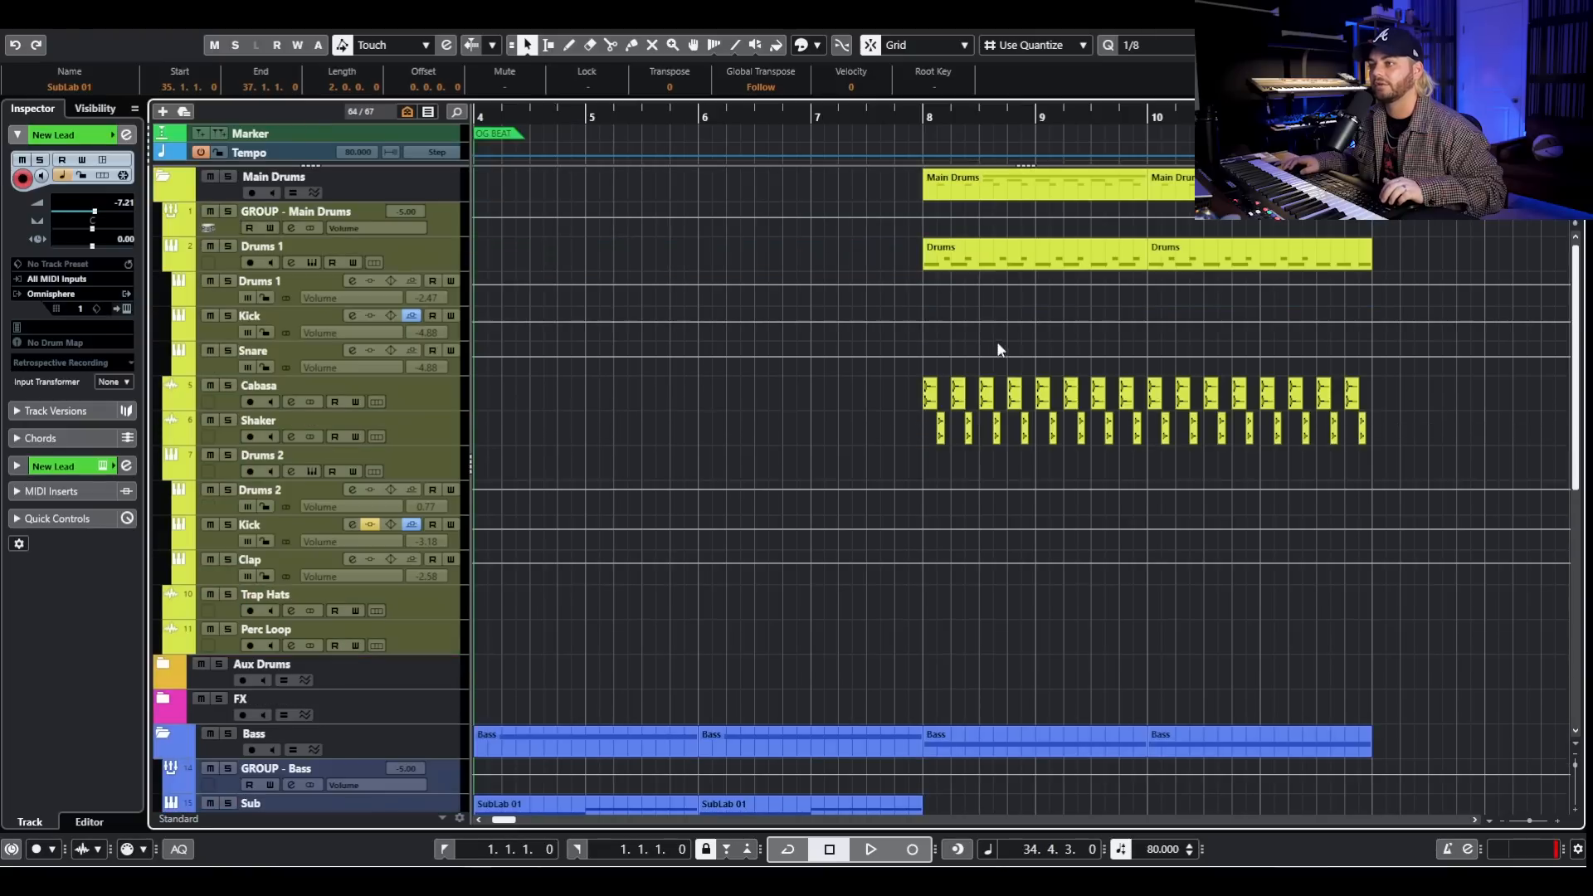
pyautogui.scroll(-3, 1091, 347)
pyautogui.hscroll(5, 955, 282)
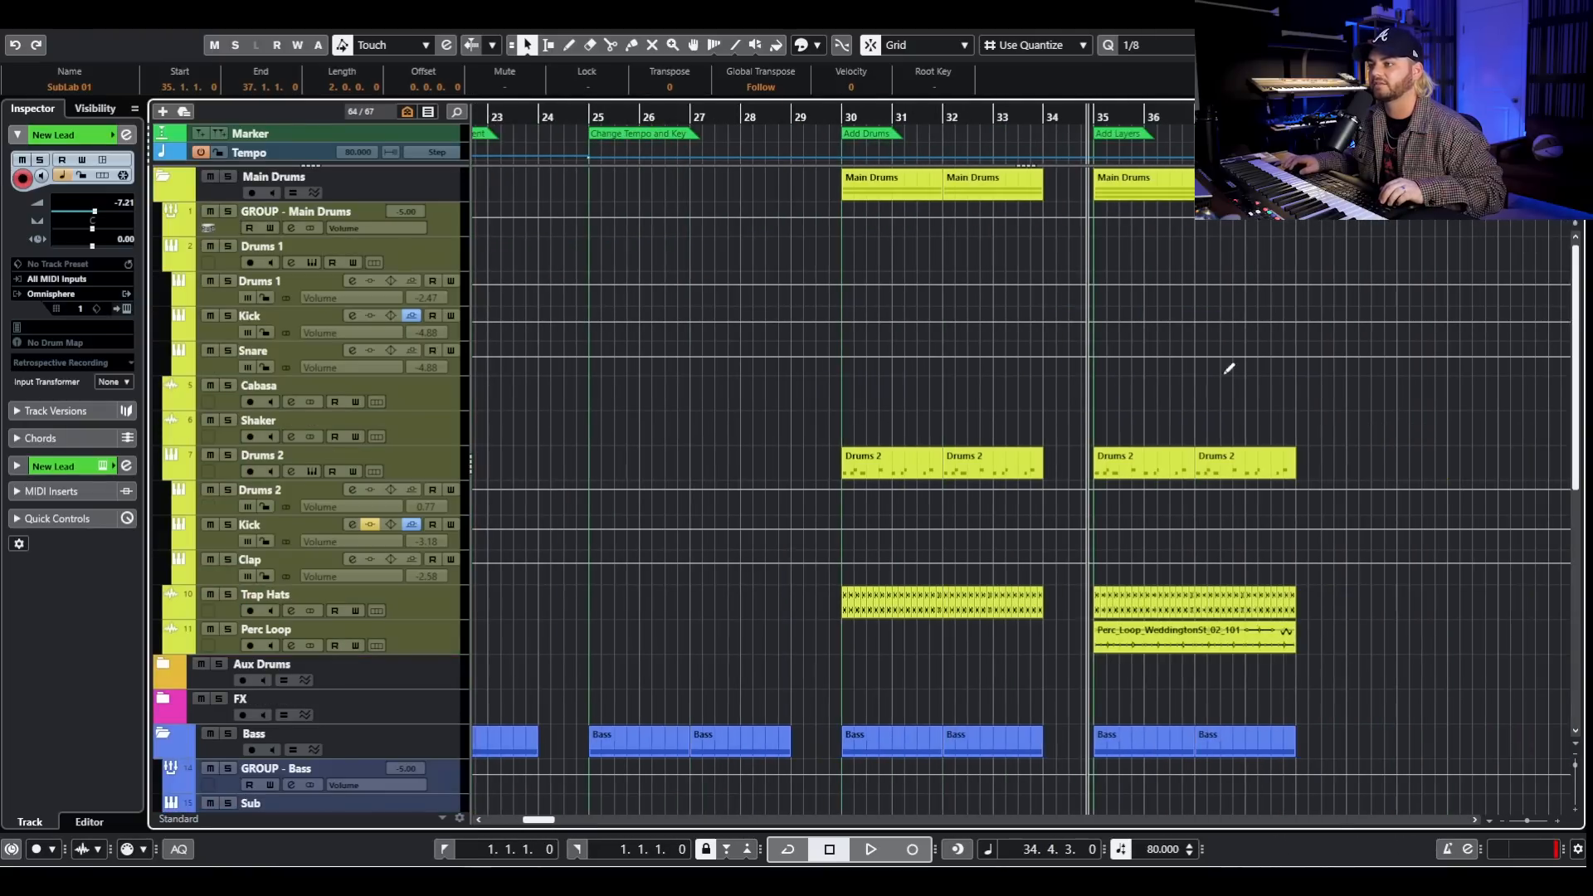
pyautogui.scroll(3, 1161, 537)
pyautogui.hscroll(-3, 1180, 519)
pyautogui.scroll(-6, 942, 484)
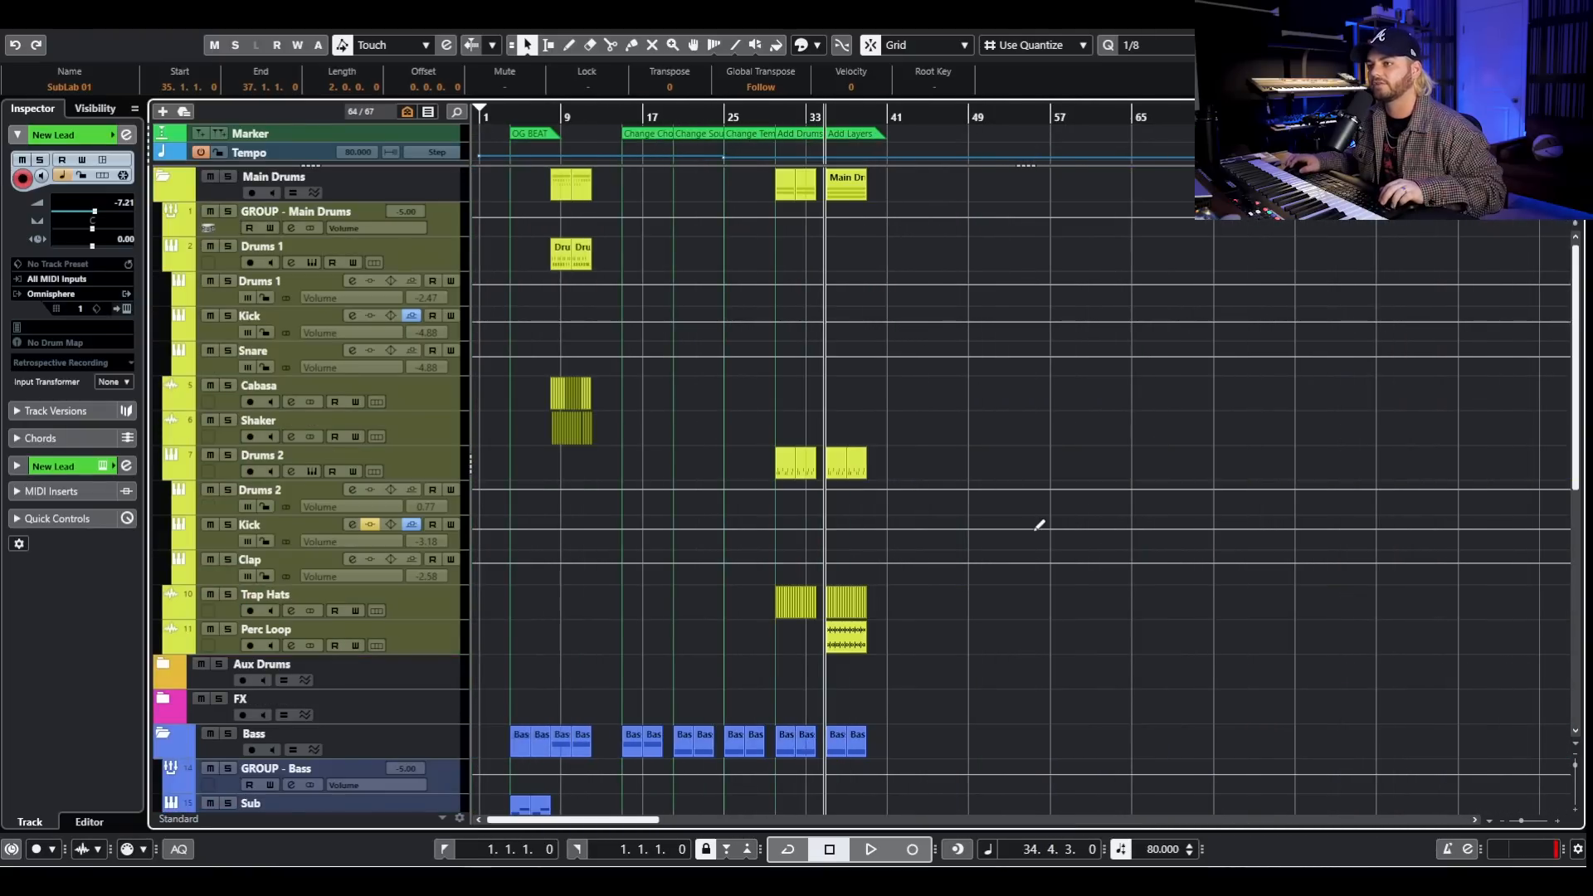
pyautogui.scroll(3, 669, 308)
pyautogui.hscroll(-3, 670, 315)
pyautogui.scroll(3, 687, 319)
pyautogui.hscroll(-3, 627, 334)
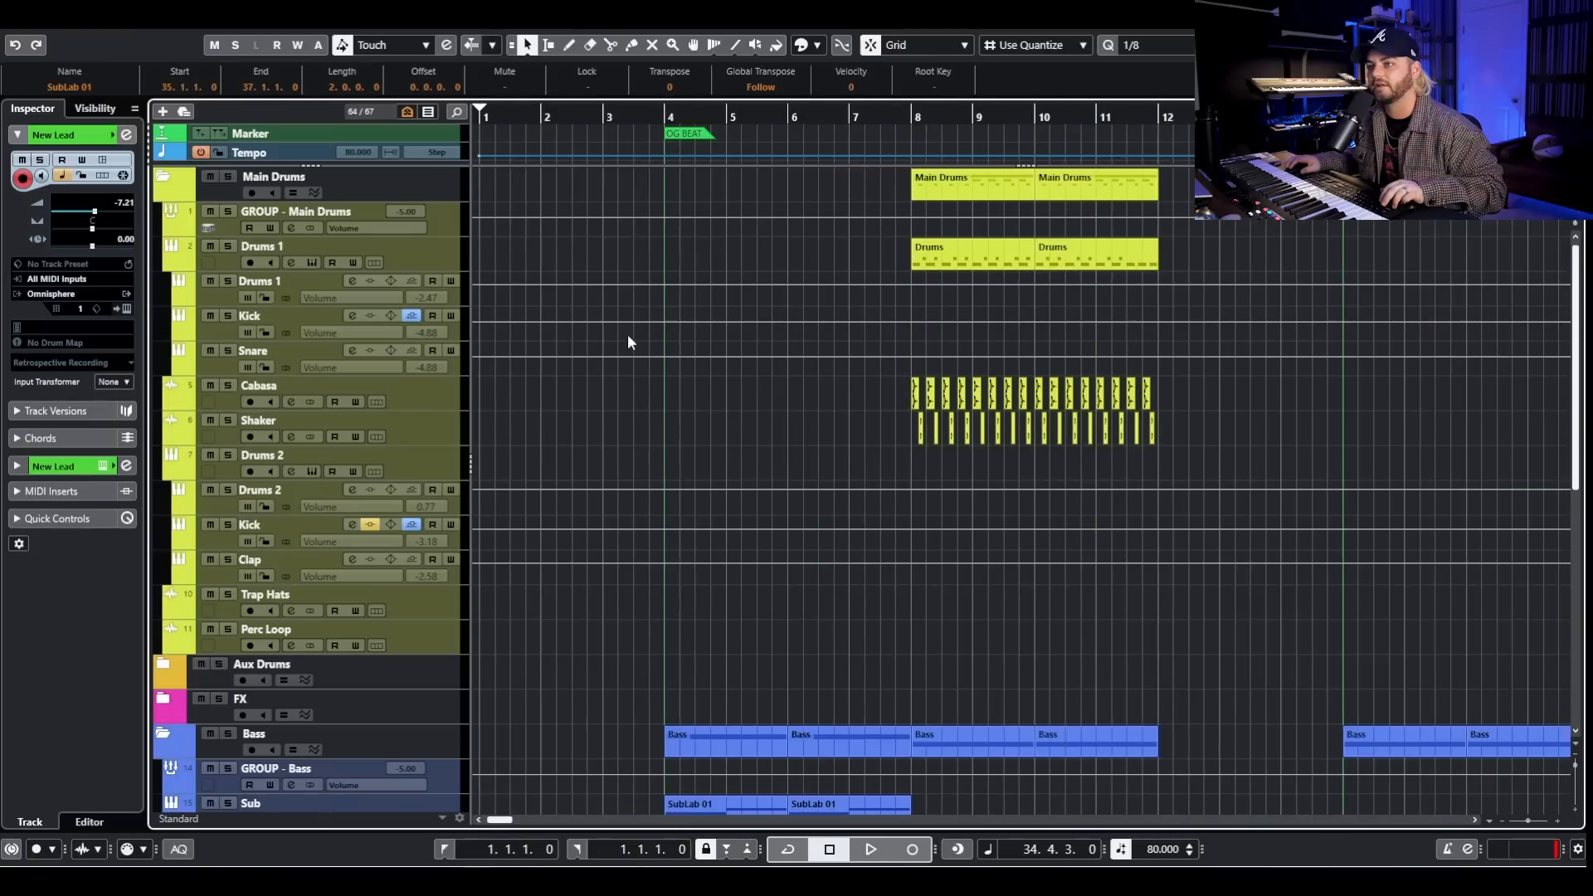
# - Play the OG BEAT section from around bar 4 while viewing its bass and synth clips, and stop playback
pyautogui.moveTo(665, 115); pyautogui.dragTo(657, 116)
pyautogui.scroll(1, 656, 116)
pyautogui.press('space')
pyautogui.scroll(-5, 935, 545)
pyautogui.press('g')
pyautogui.press('g')
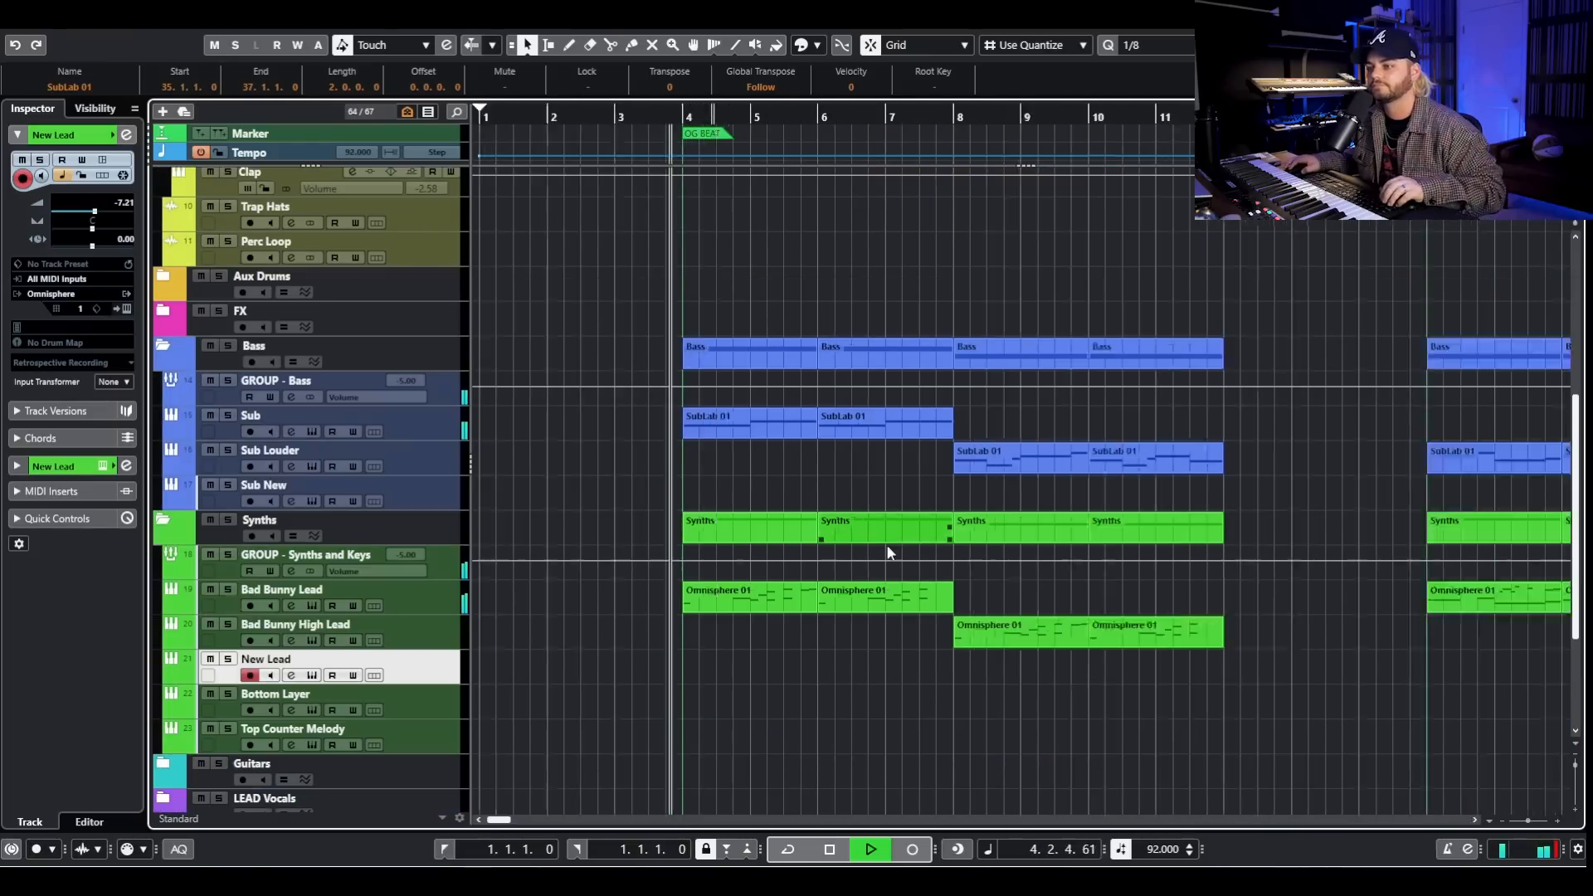
pyautogui.hscroll(3, 900, 537)
pyautogui.press('g')
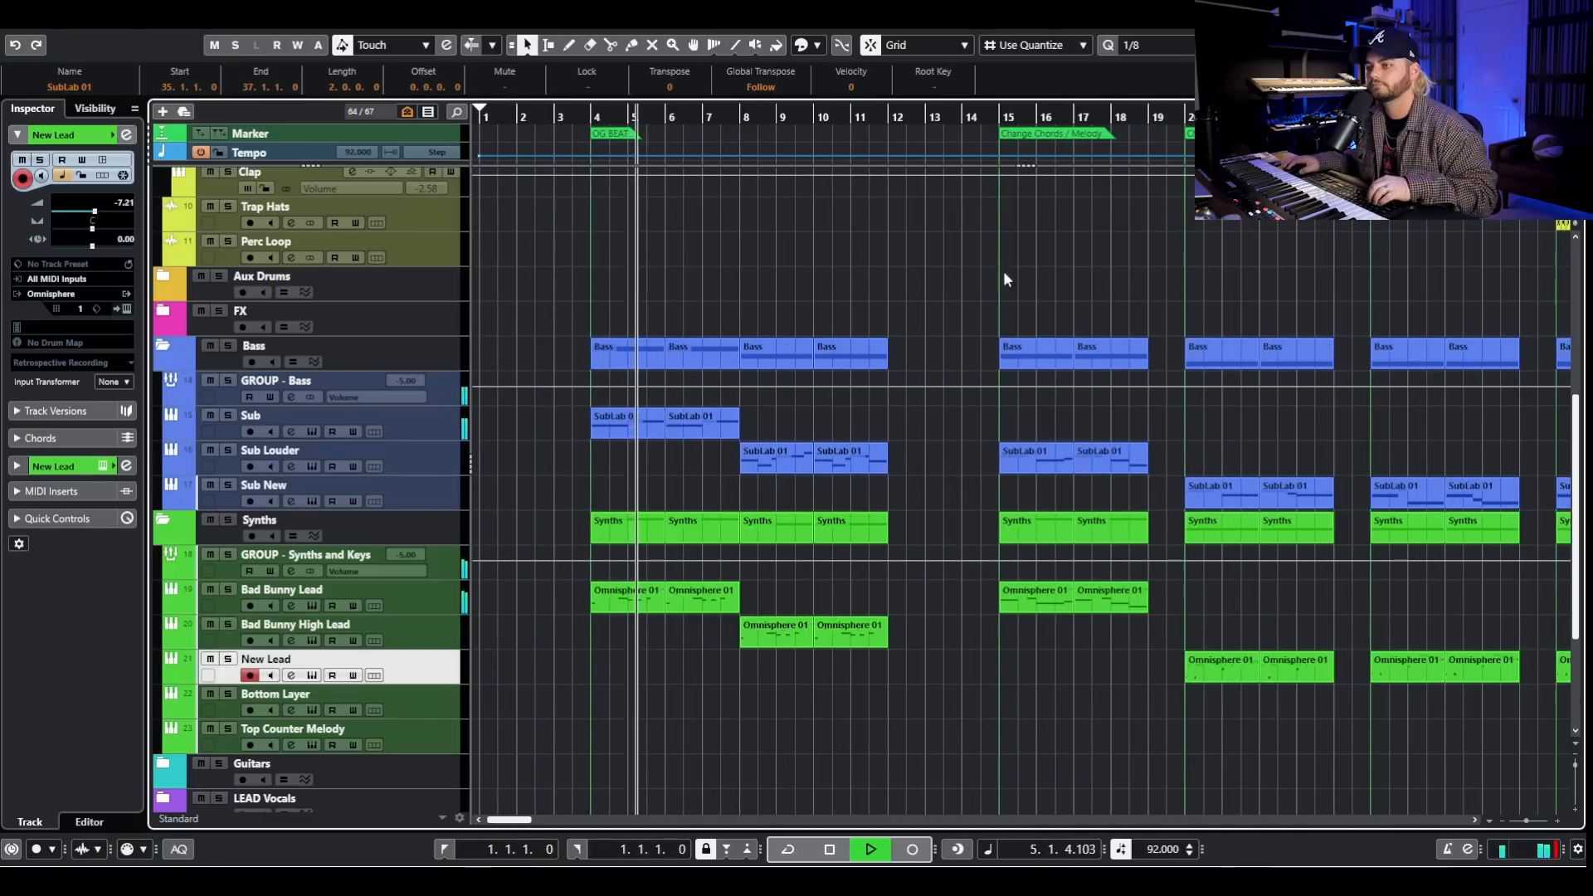
pyautogui.press('space')
# - Play the Change Chords / Melody section from bar 15 and stop after a short listen
pyautogui.click(1000, 119)
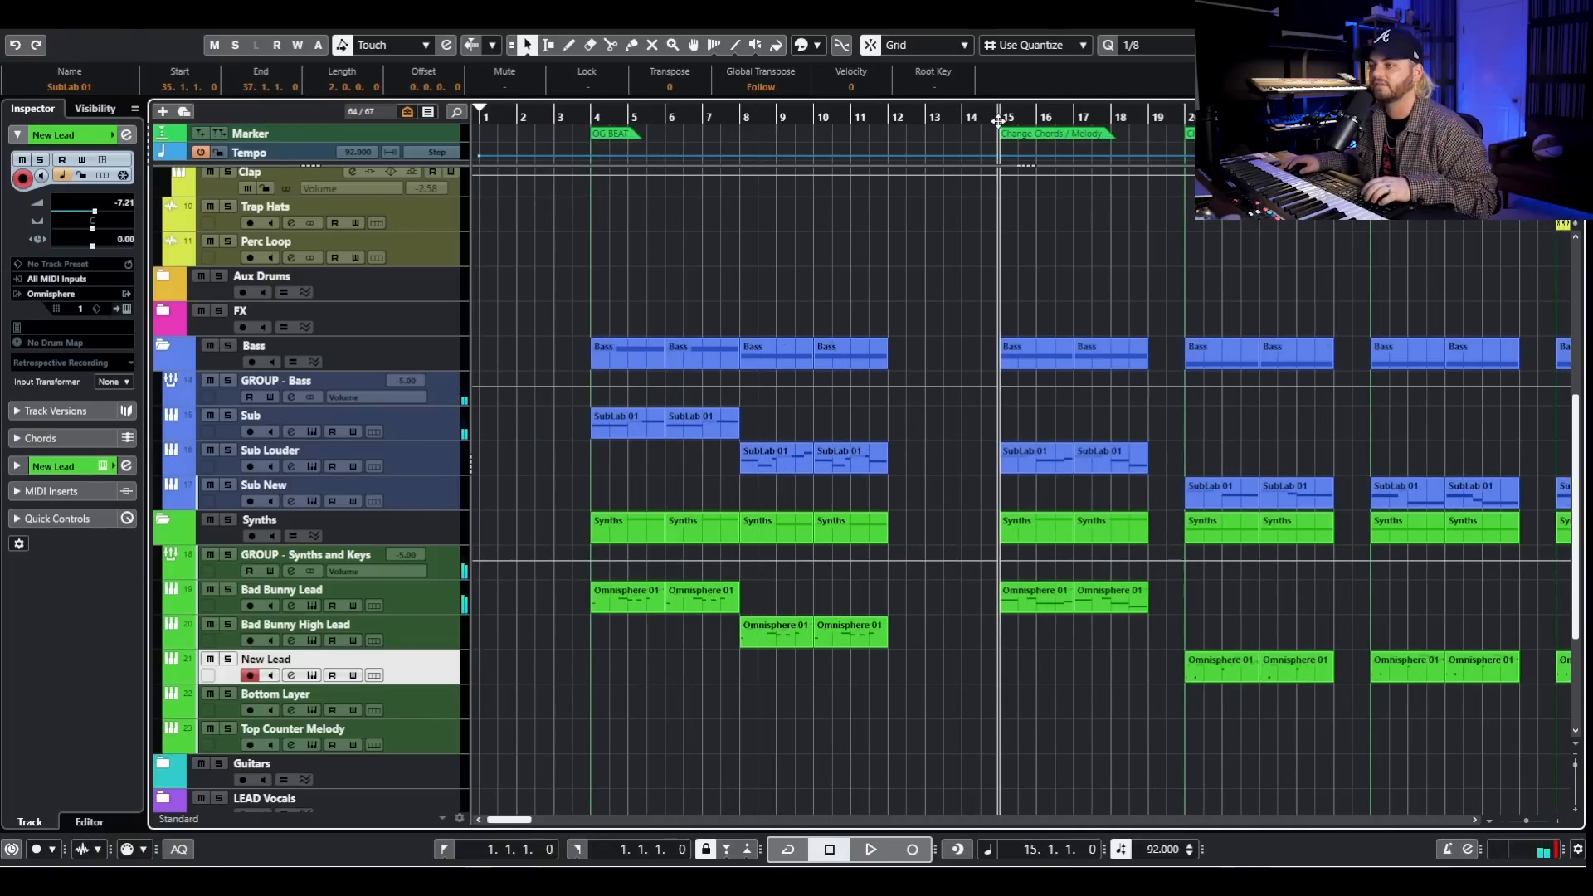
pyautogui.press('space')
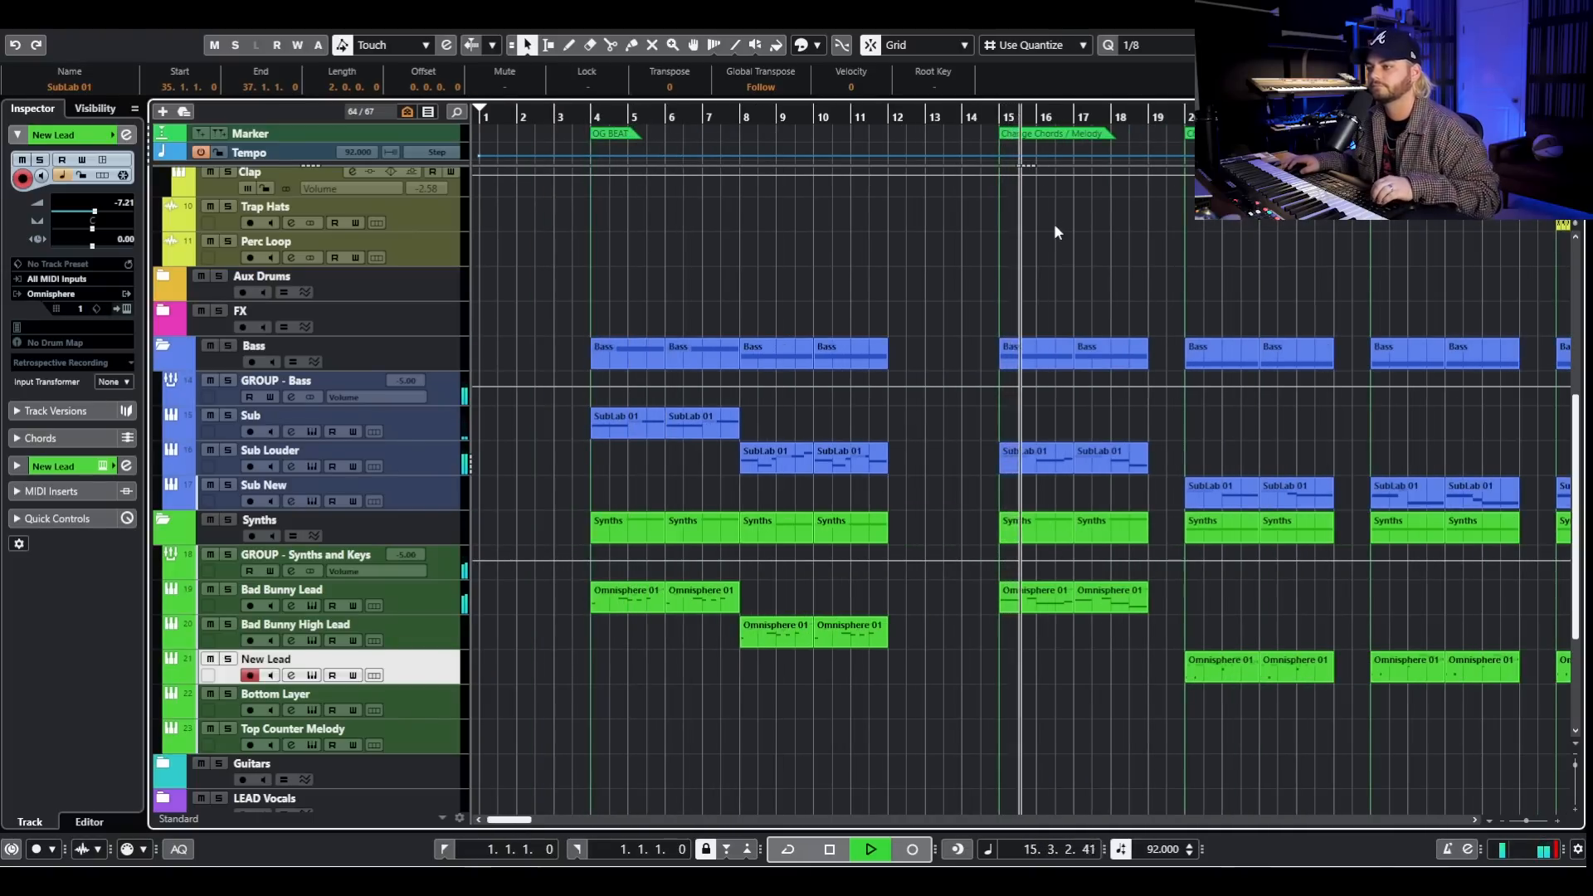
pyautogui.hscroll(3, 1066, 240)
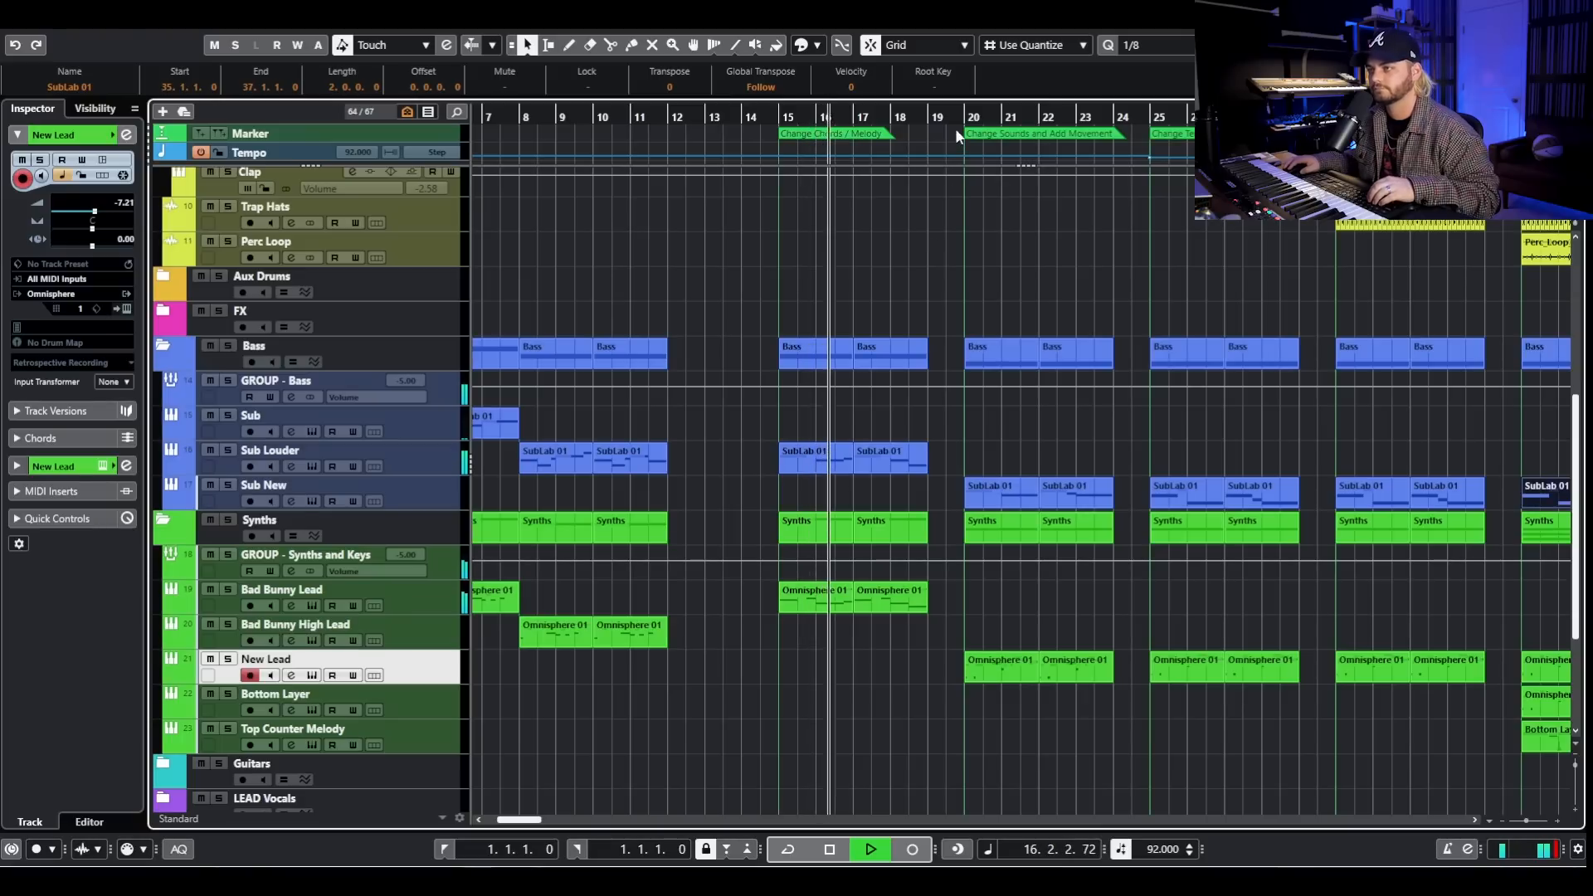
pyautogui.press('space')
# - Play the Change Sounds and Add Movement section from just before bar 20, and stop playback
pyautogui.click(958, 123)
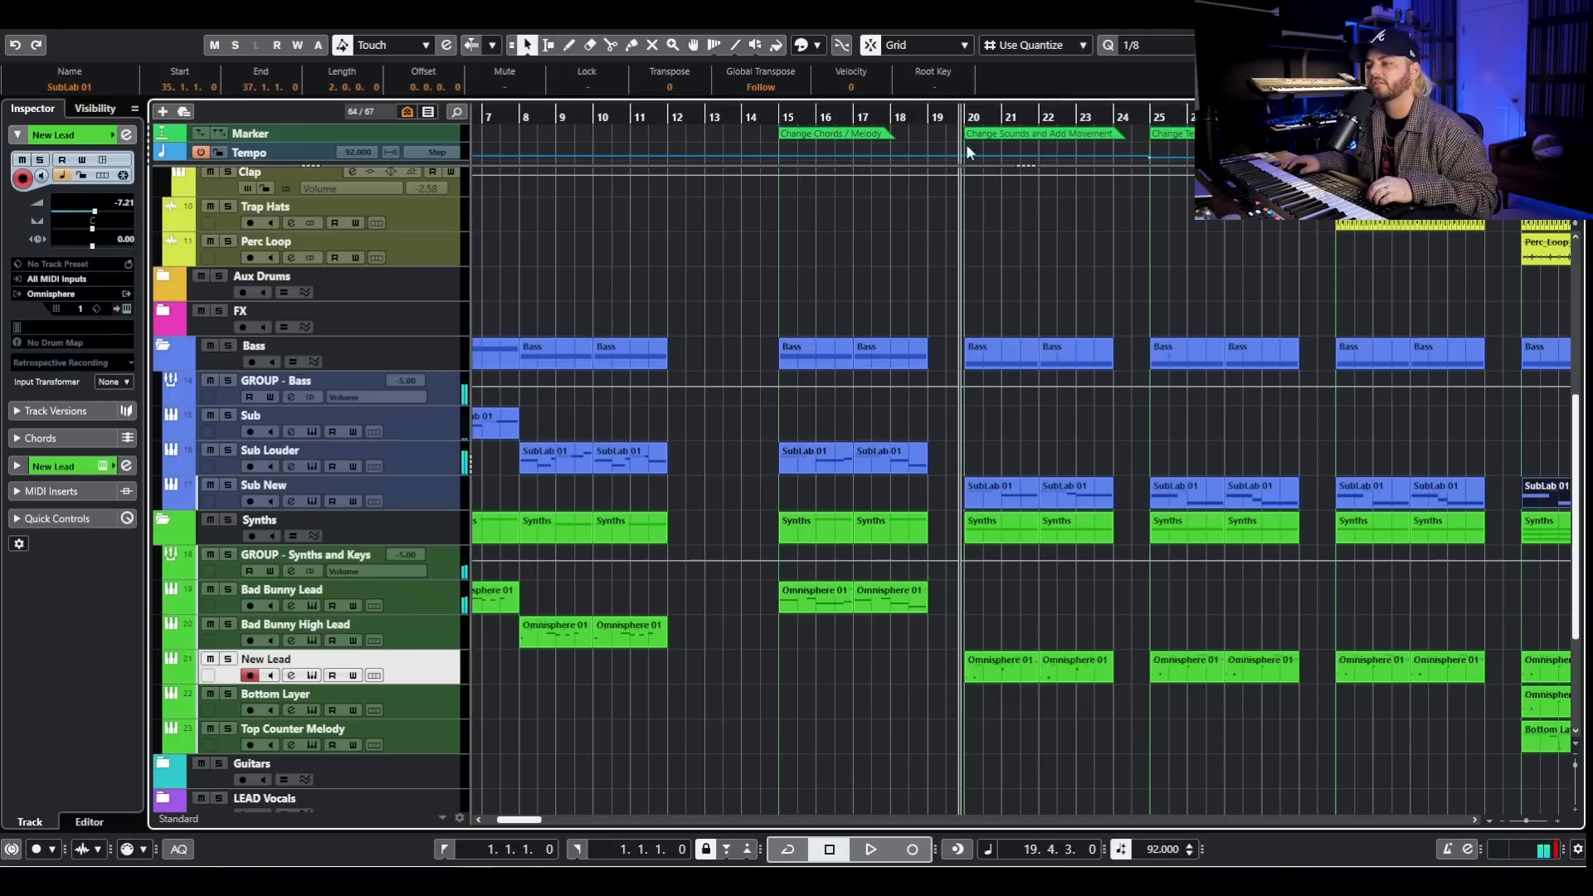
pyautogui.press('space')
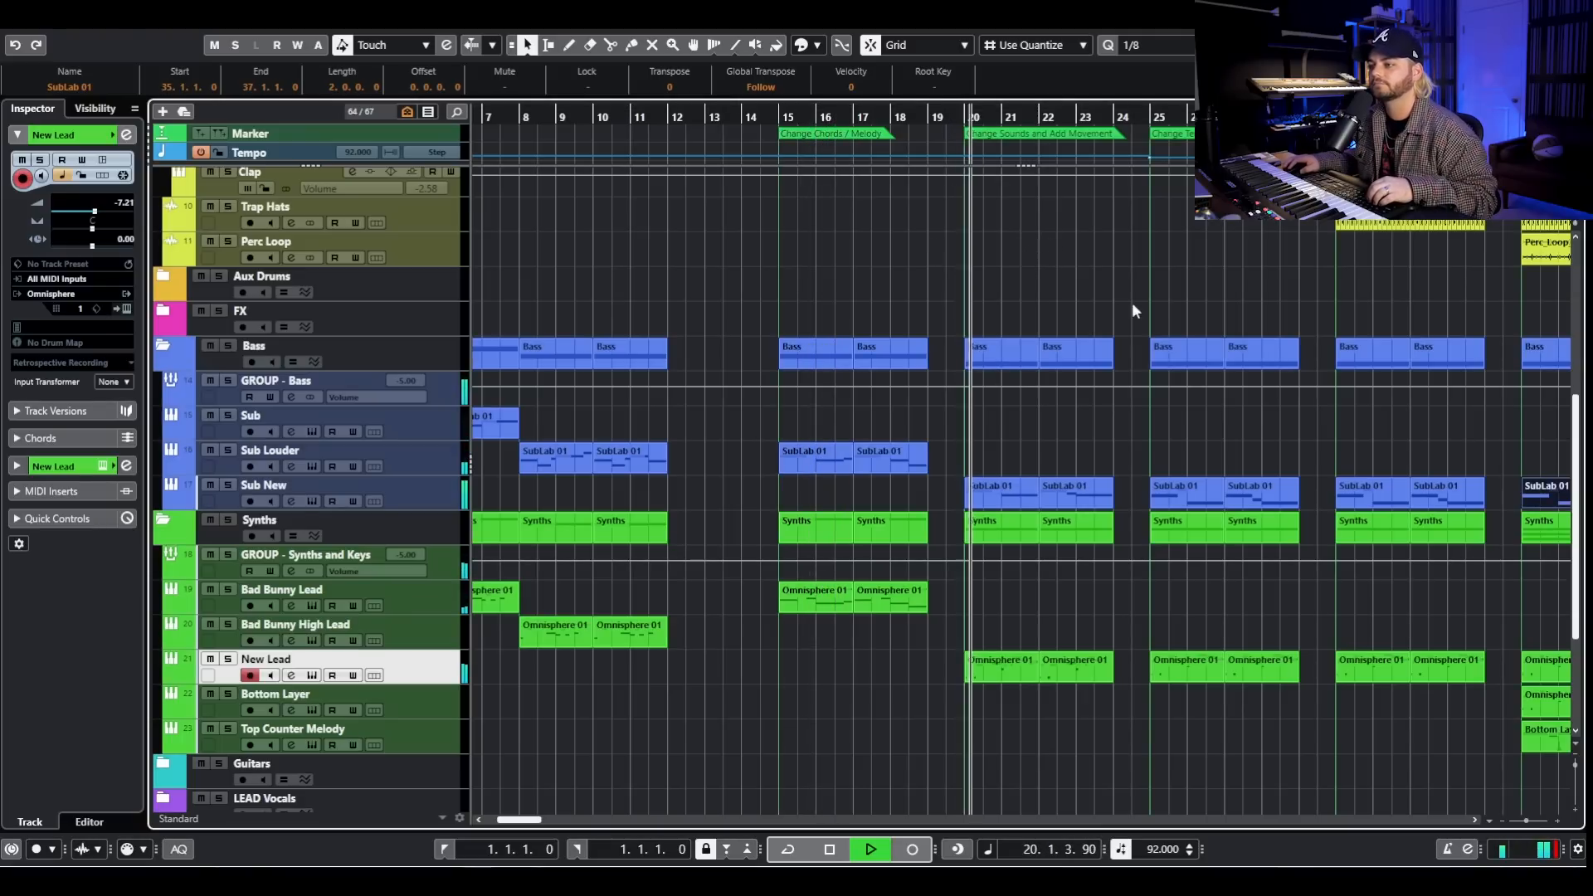
pyautogui.hscroll(3, 1068, 257)
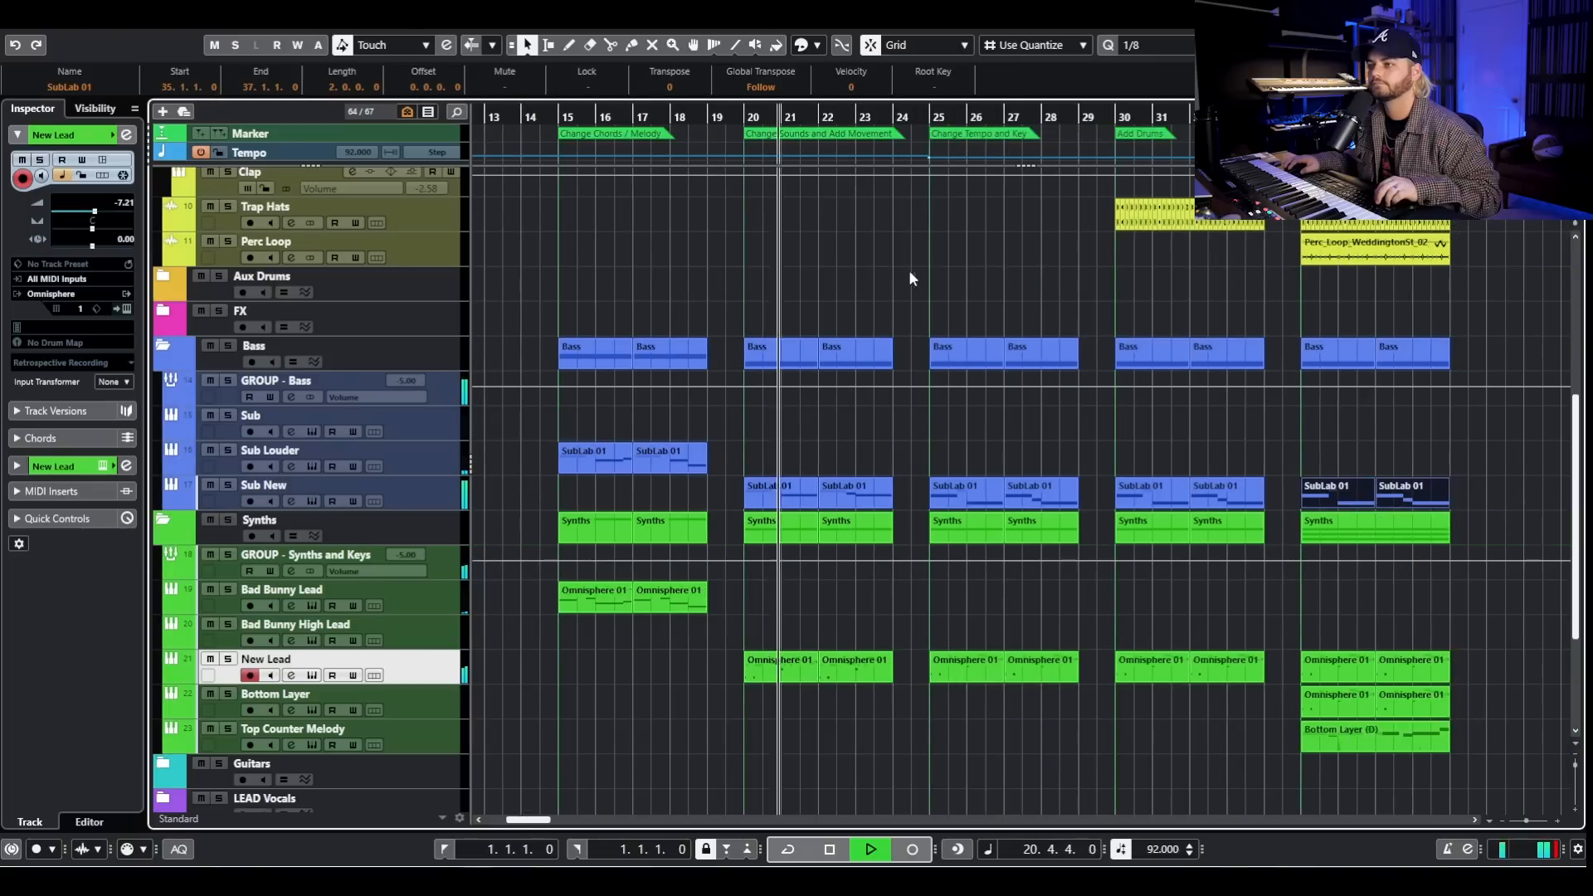
pyautogui.press('space')
# - Play the Change Tempo and Key section from just before bar 25, and stop playback
pyautogui.click(926, 119)
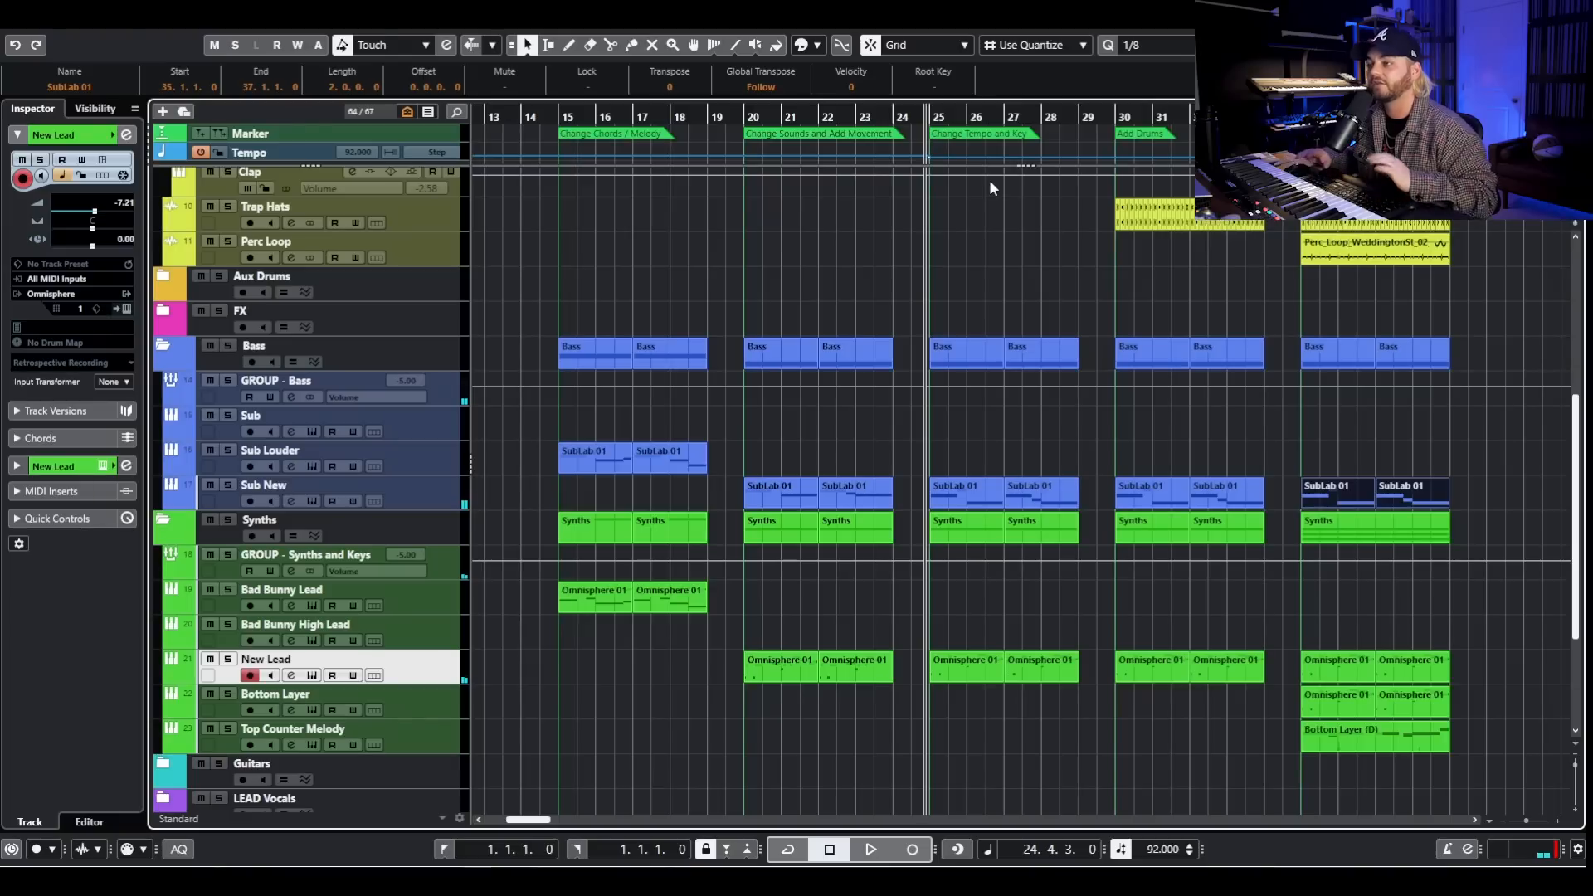
pyautogui.press('space')
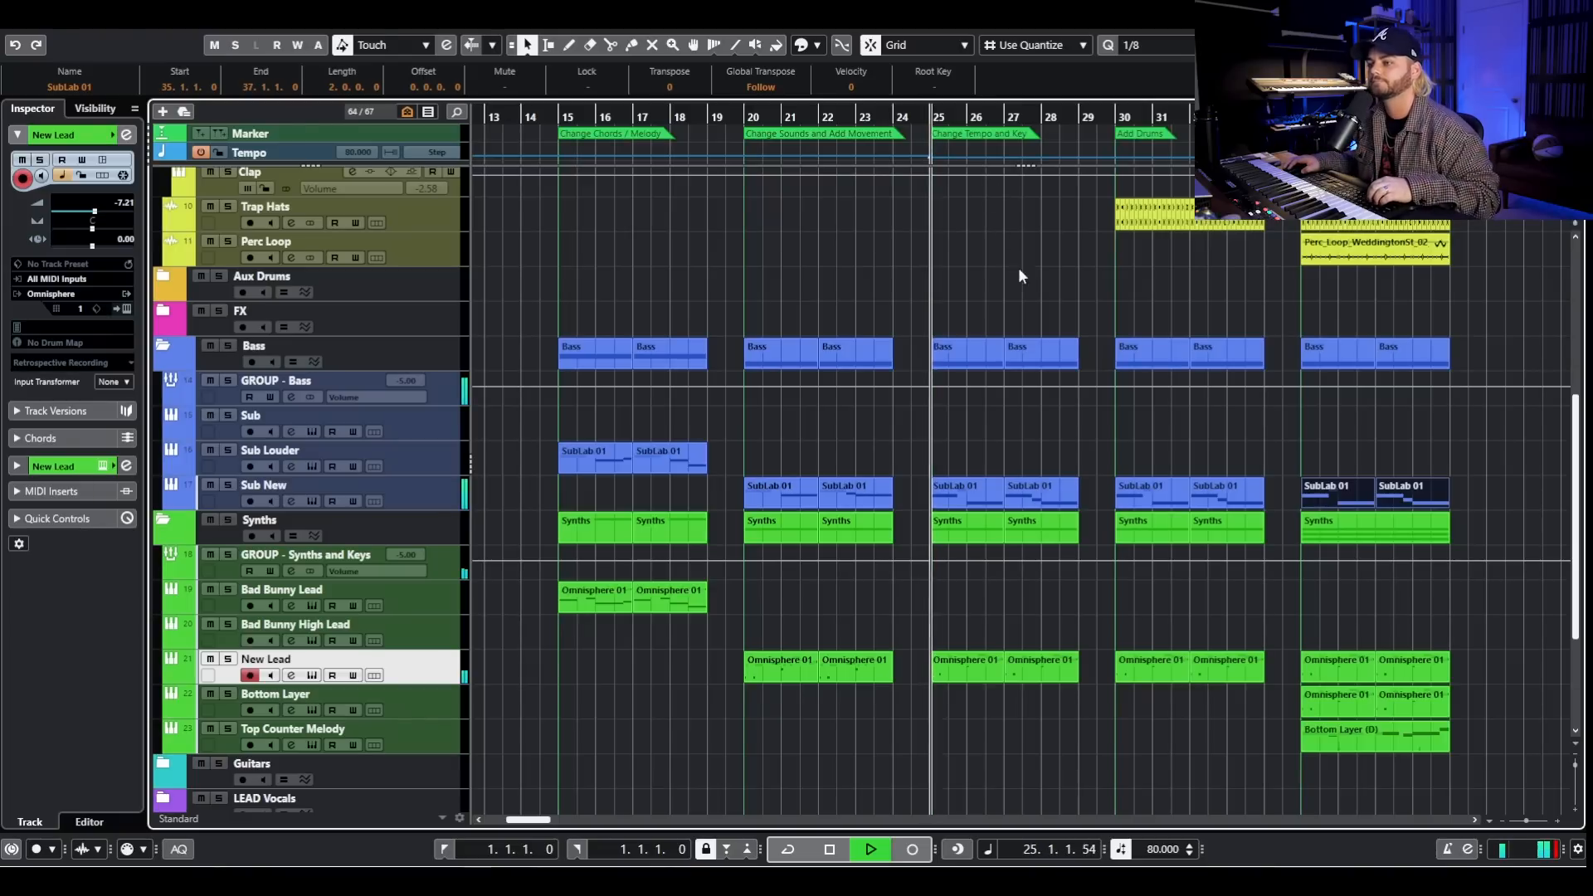
pyautogui.press('space')
# - Play the Add Drums section from bar 30, compare it with the original drums just before bar 8, and stop playback
pyautogui.click(1113, 122)
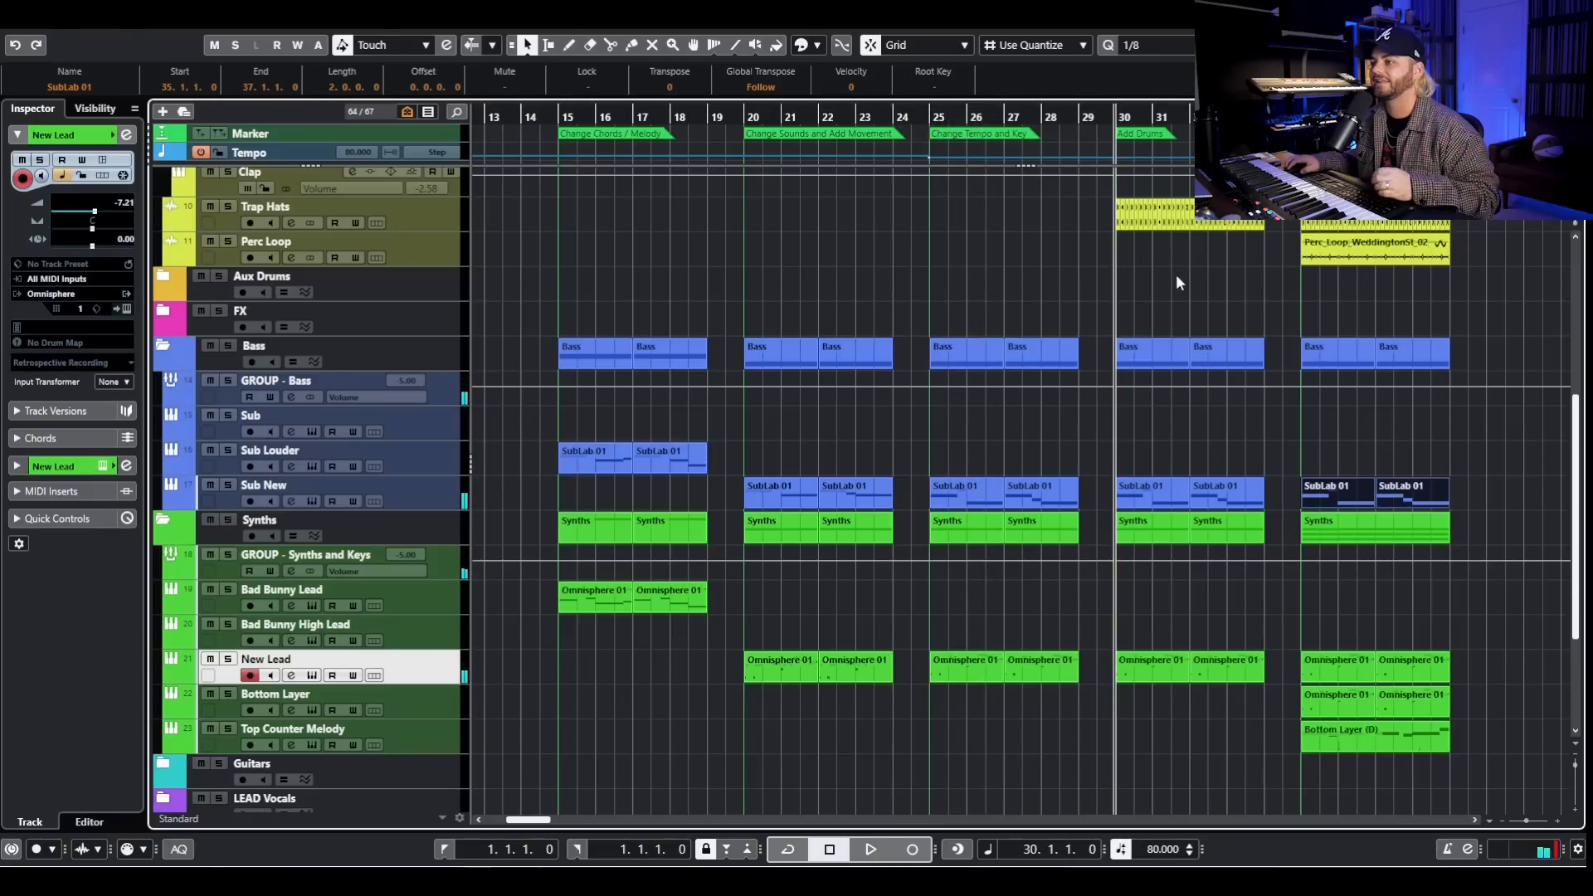
pyautogui.press('space')
pyautogui.hscroll(-3, 1163, 271)
pyautogui.press('g')
pyautogui.scroll(4, 749, 252)
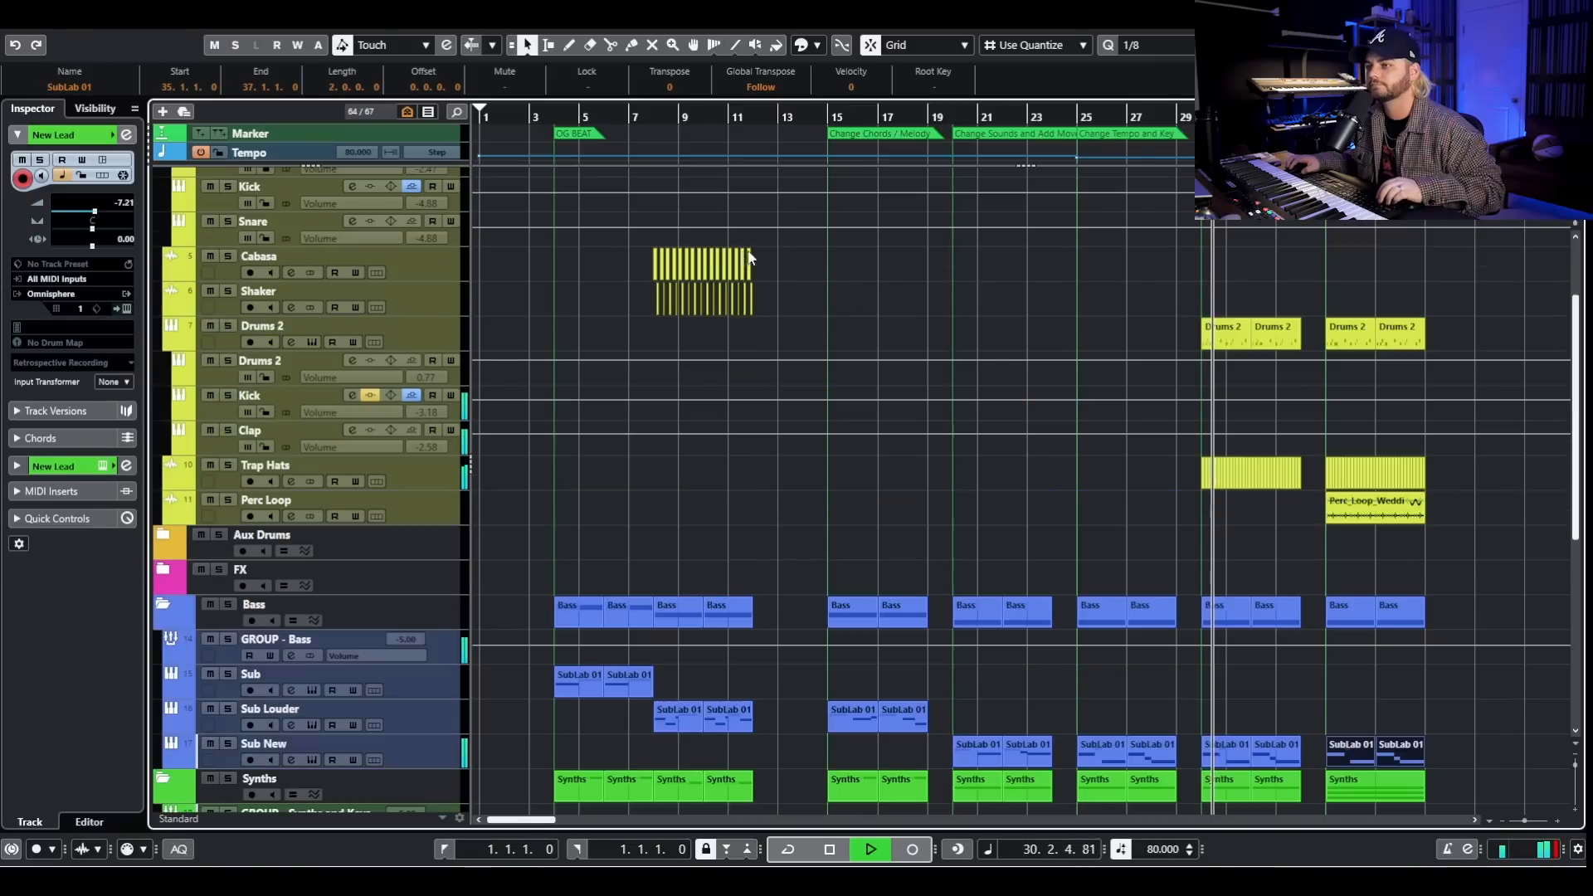
pyautogui.scroll(4, 749, 258)
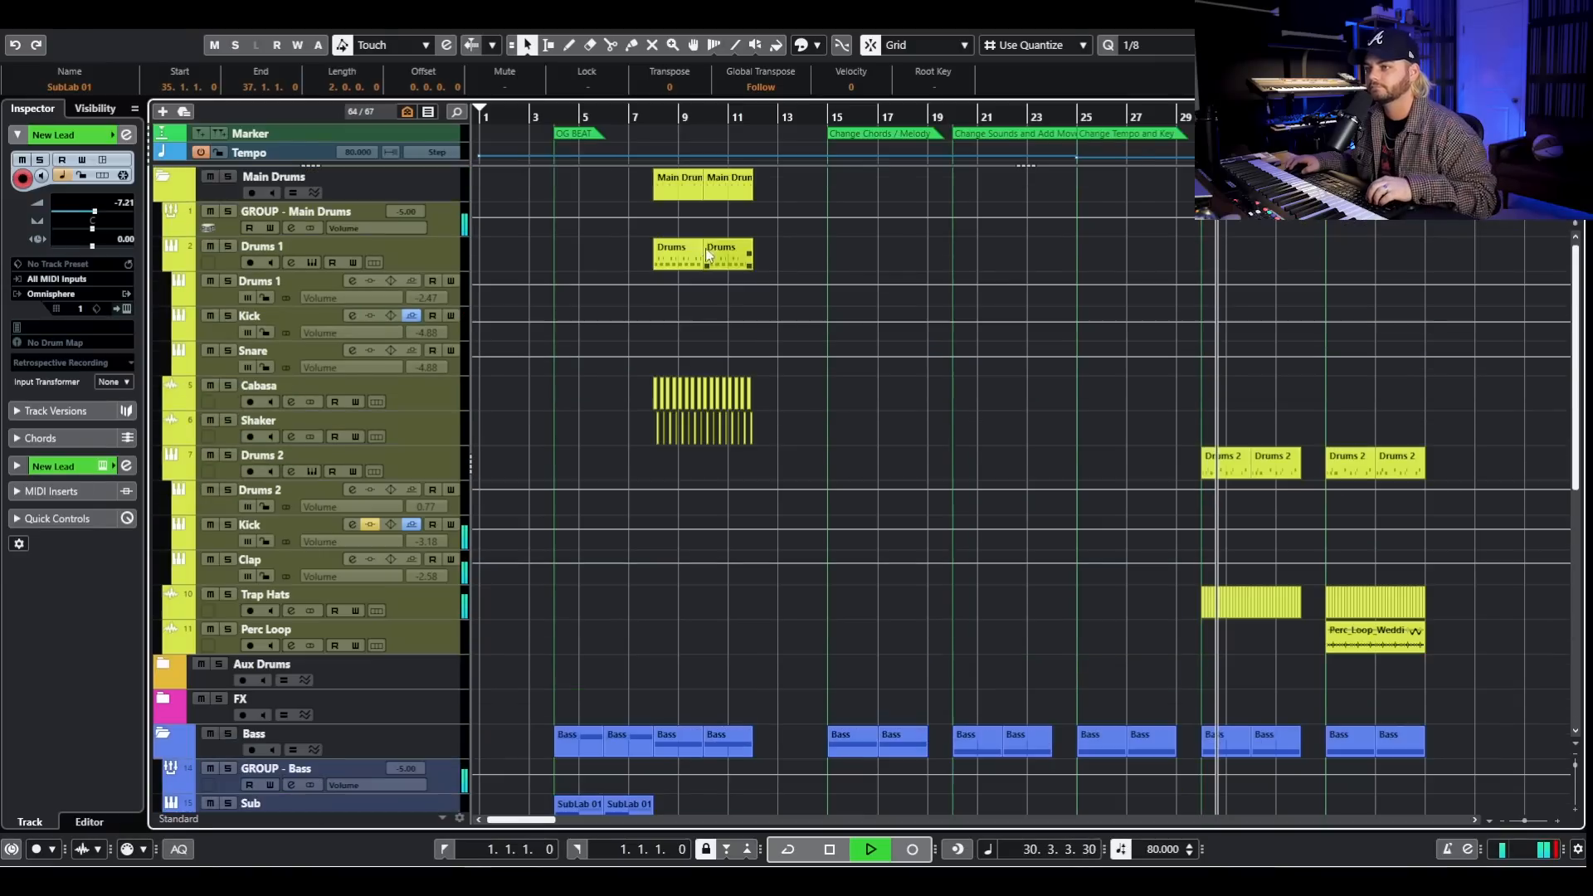
pyautogui.click(647, 119)
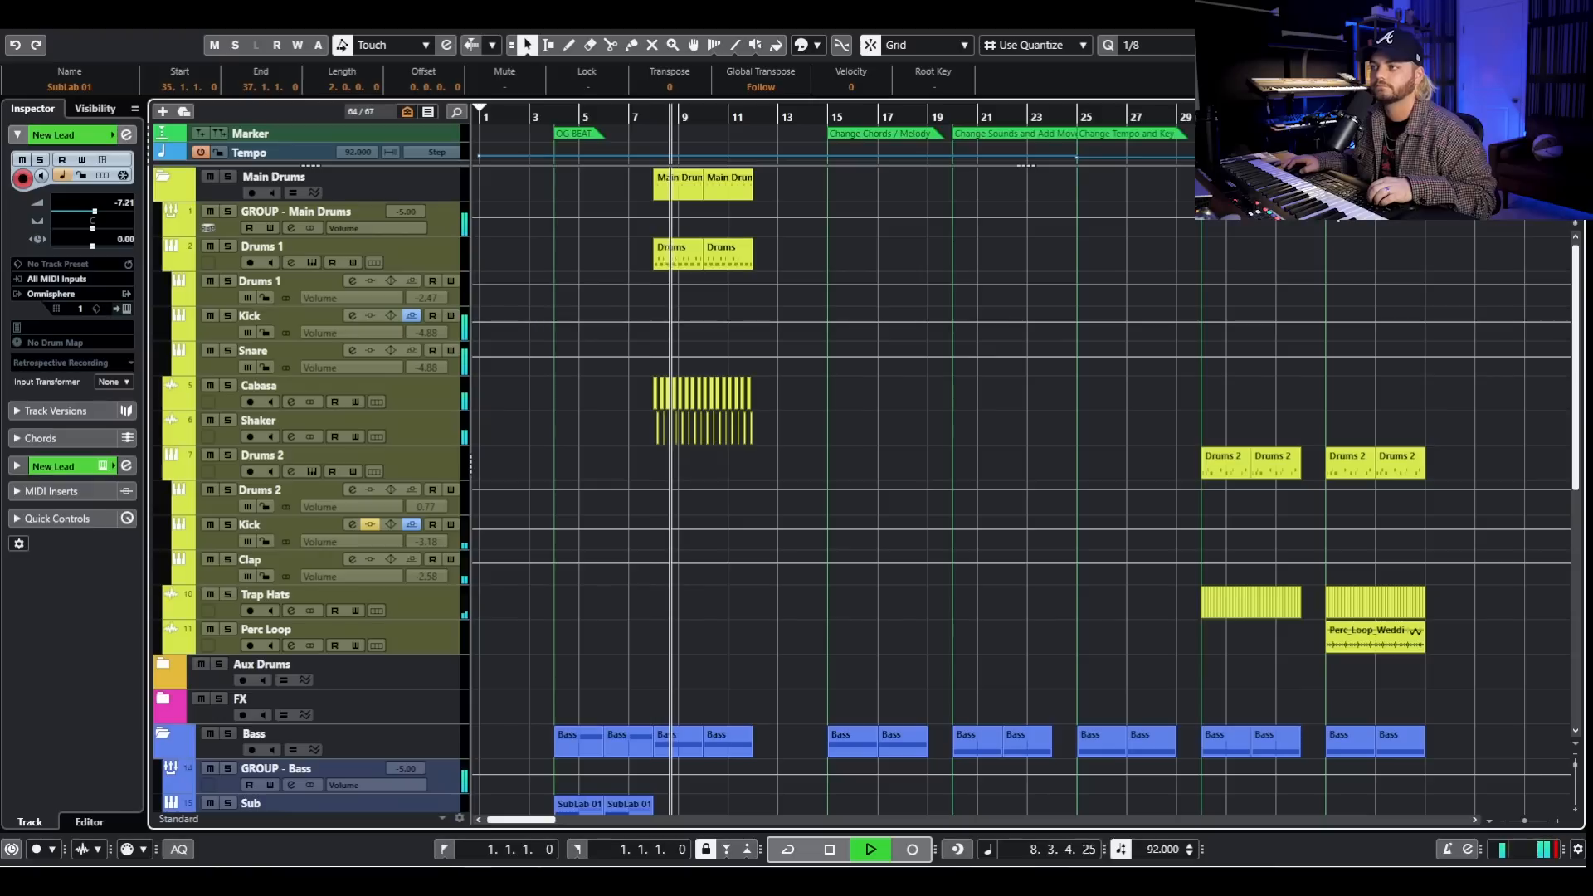
pyautogui.press('space')
# - Play the layered section from bar 35 while viewing its bass and synth clips, and stop playback
pyautogui.click(1325, 119)
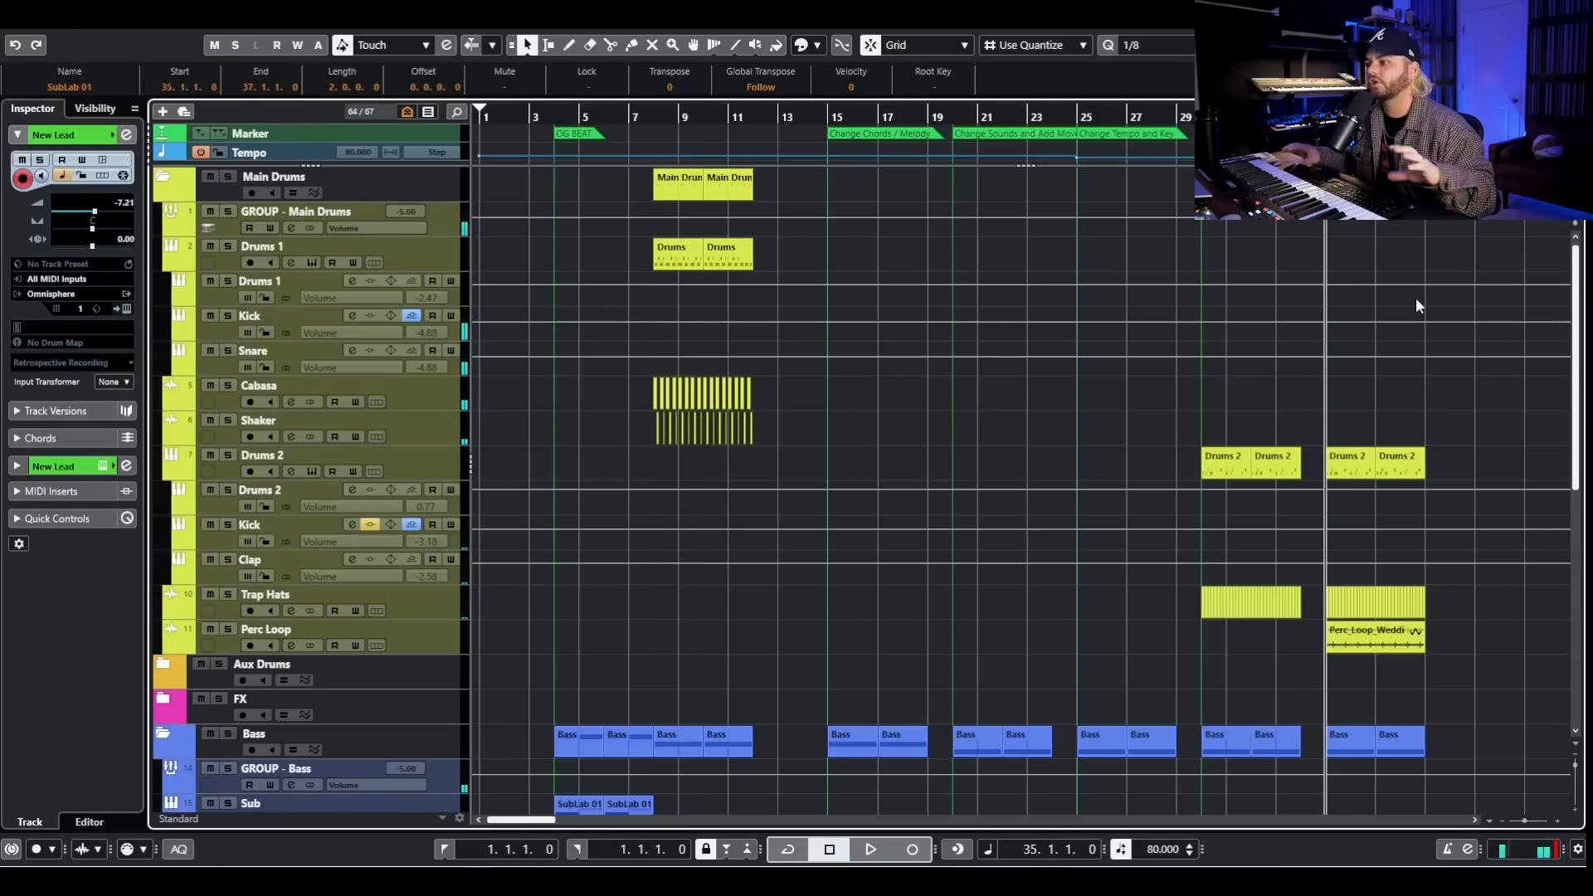
pyautogui.scroll(-8, 1410, 311)
pyautogui.press('space')
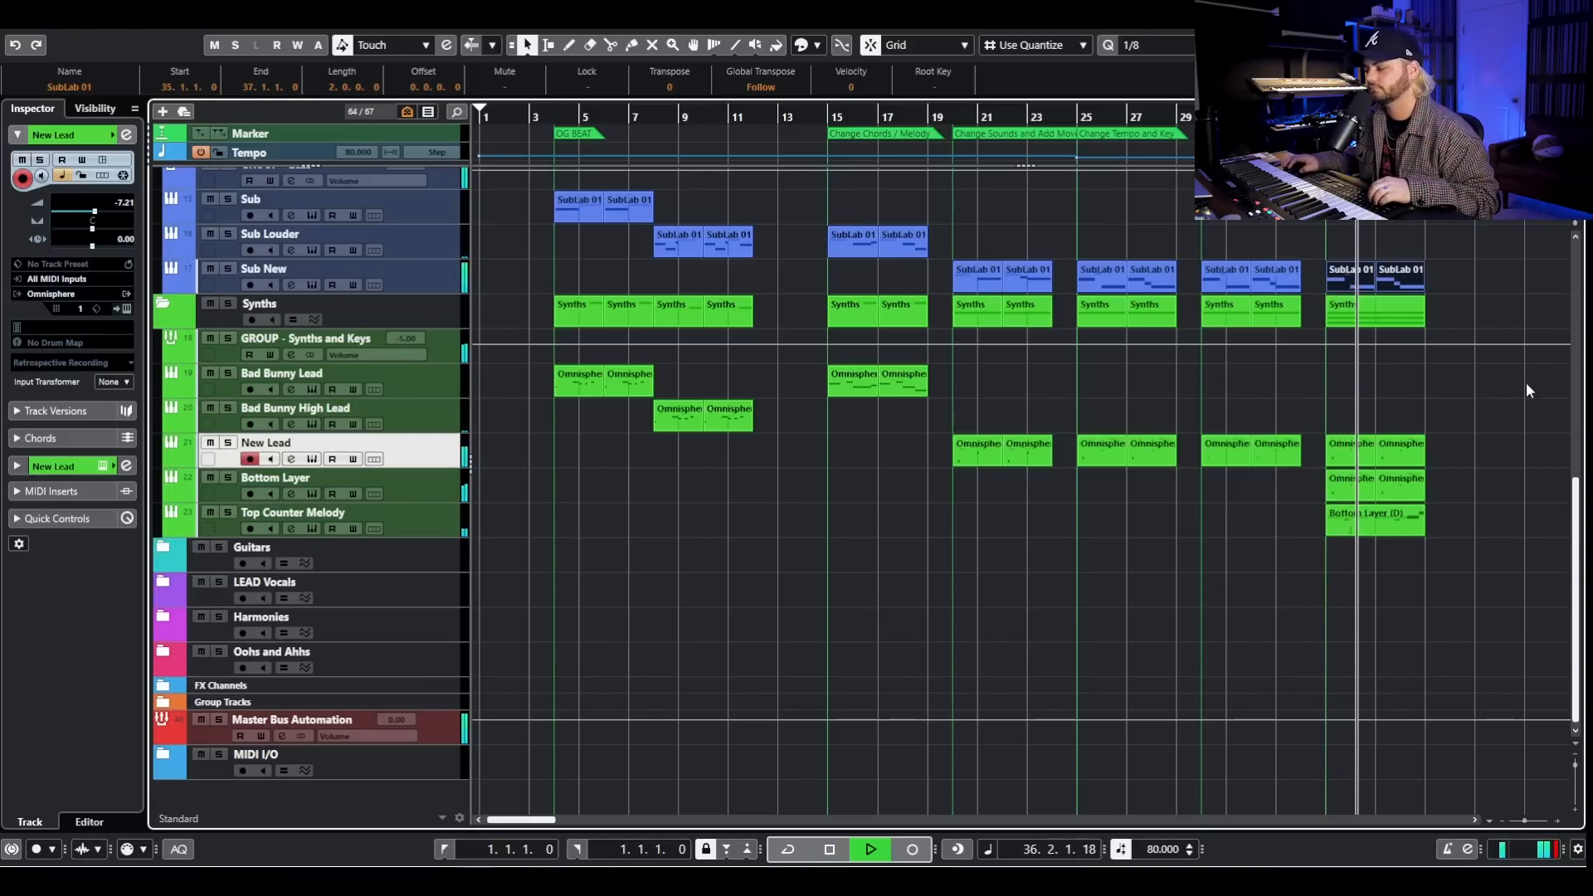
pyautogui.scroll(8, 1454, 396)
pyautogui.scroll(-8, 1455, 392)
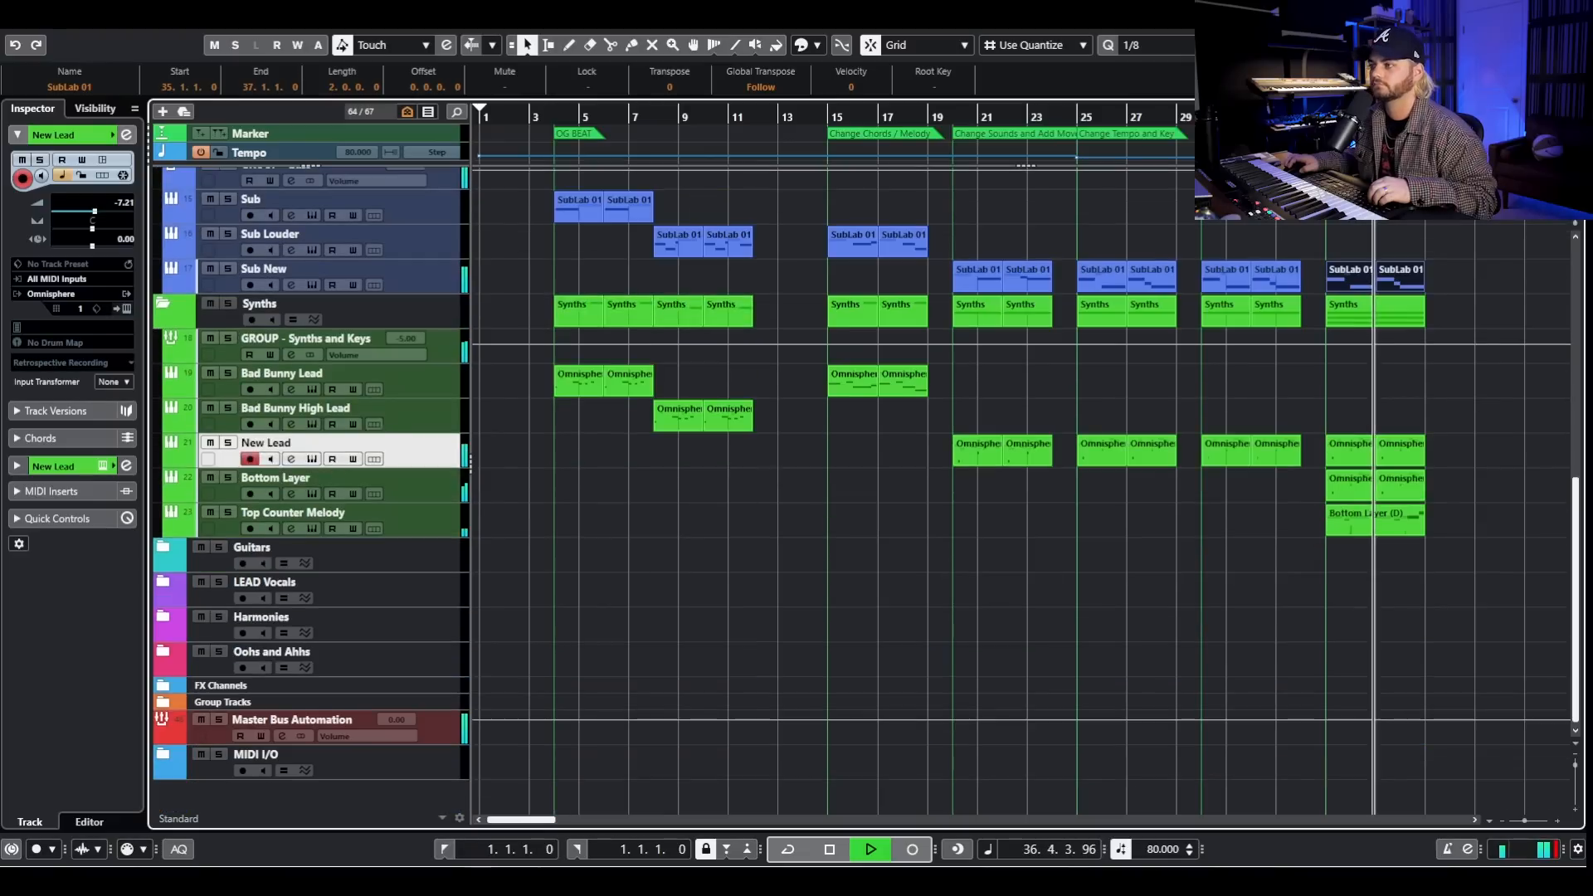
pyautogui.press('space')
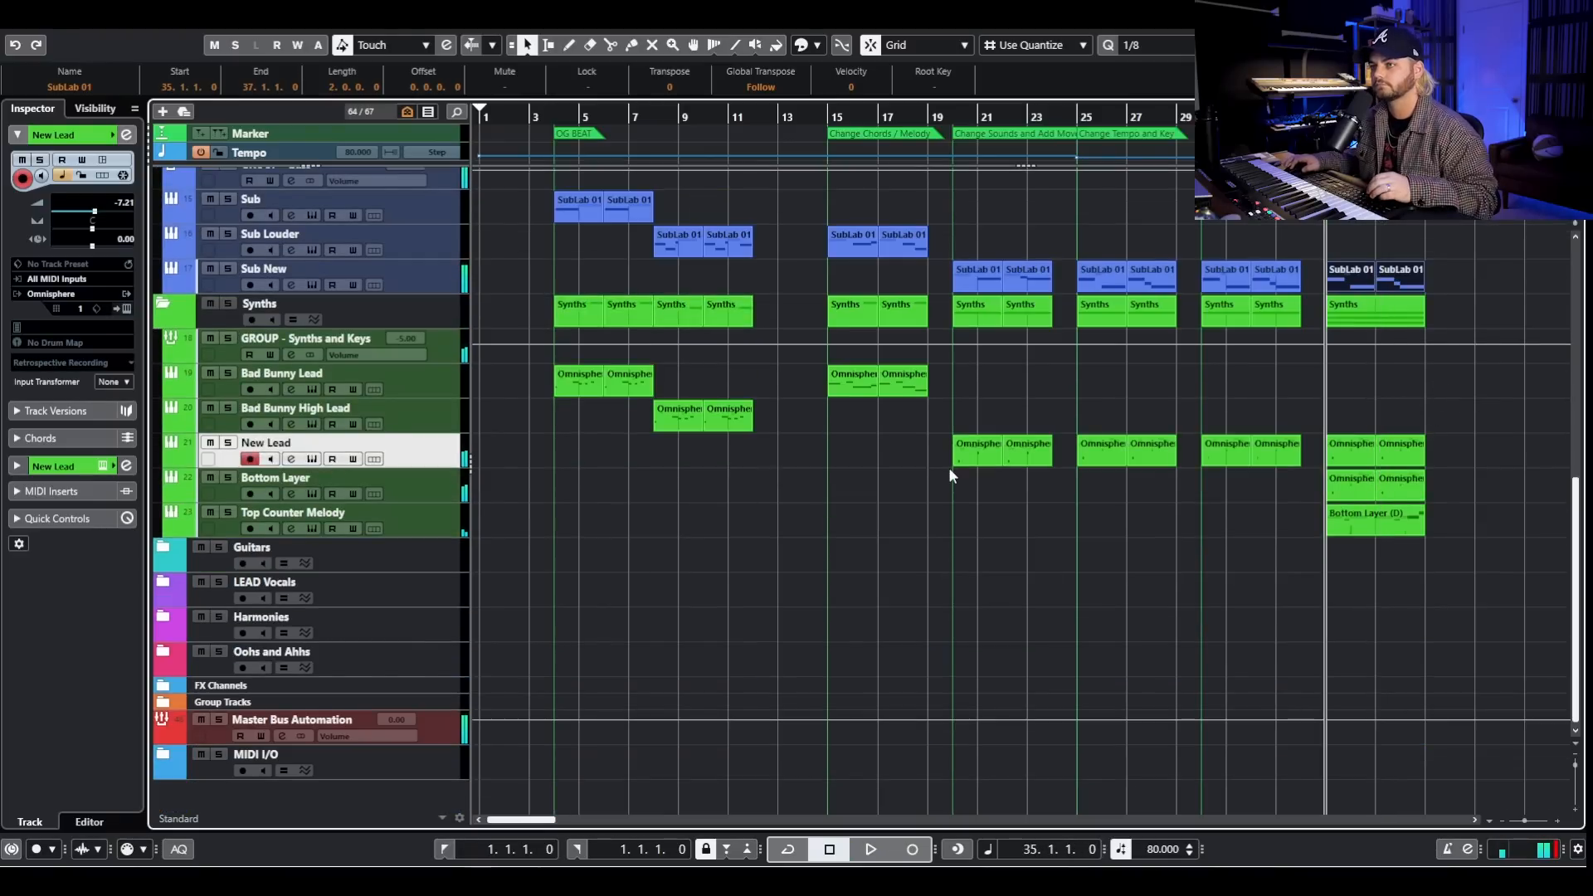